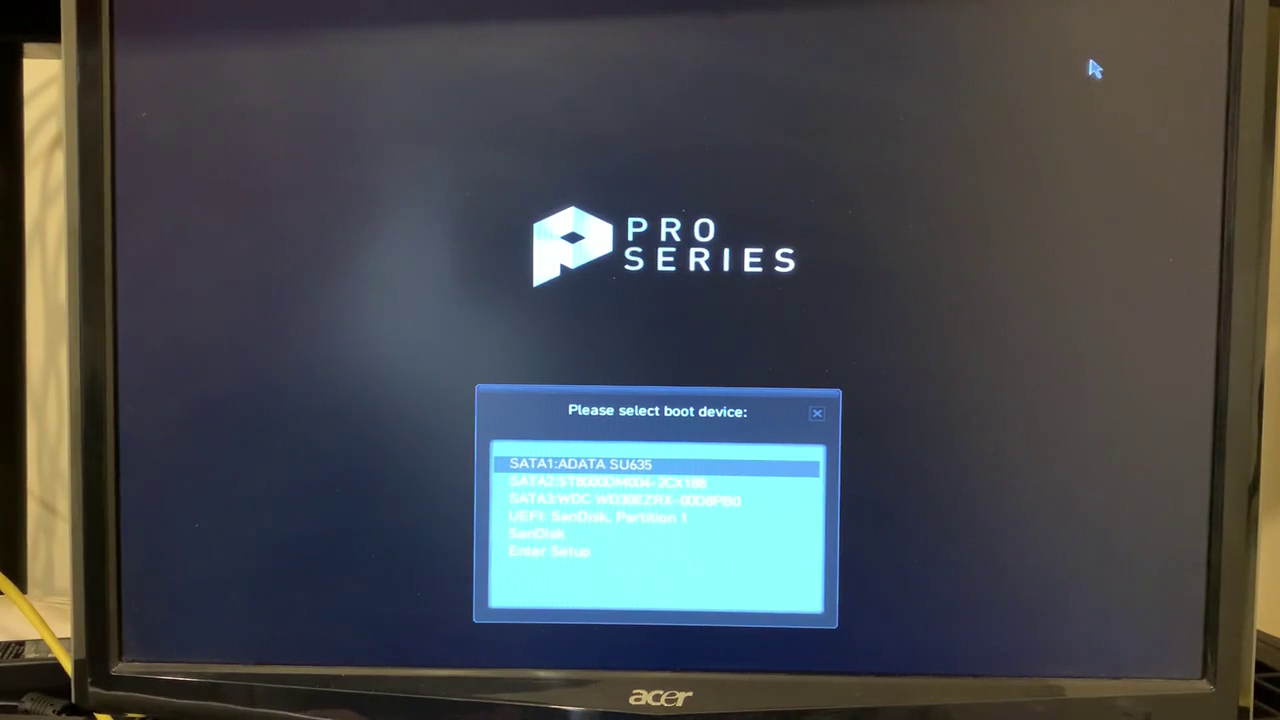
Boot the machine from the plain (non-UEFI) SanDisk entry in the boot device list
{"action": "key", "text": "Down"}
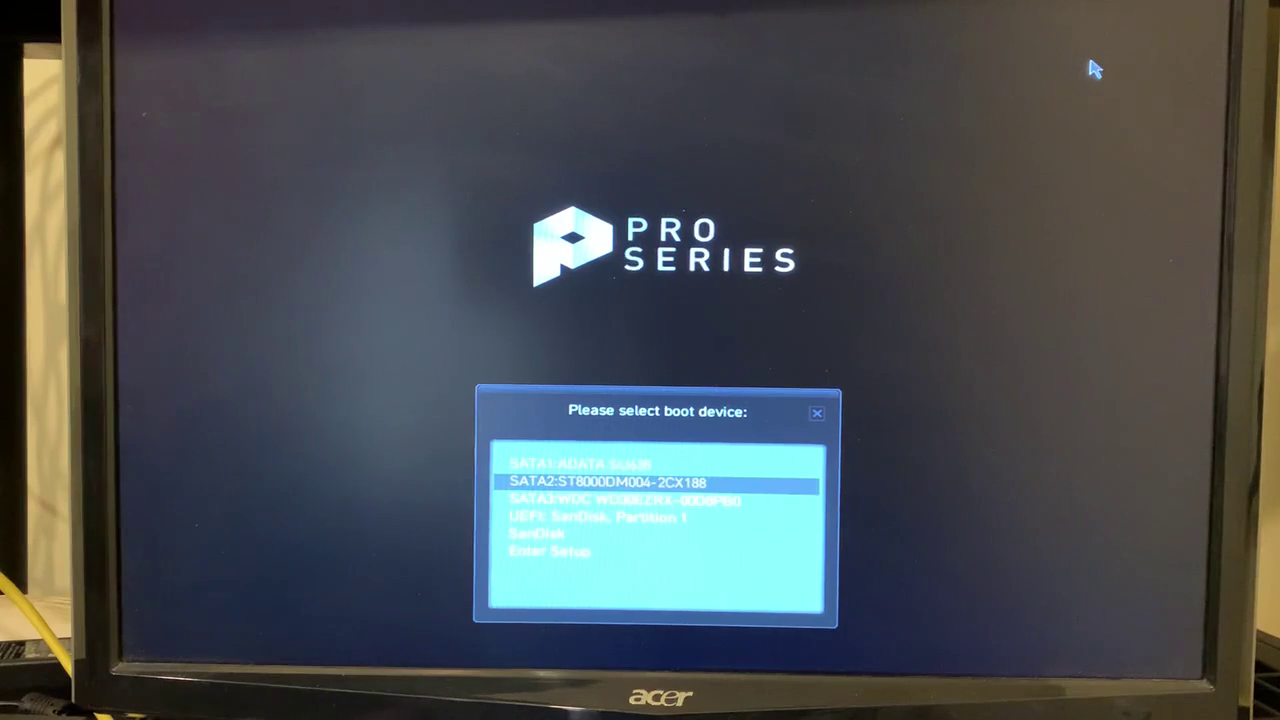
{"action": "key", "text": "Down"}
{"action": "key", "text": "Down"}
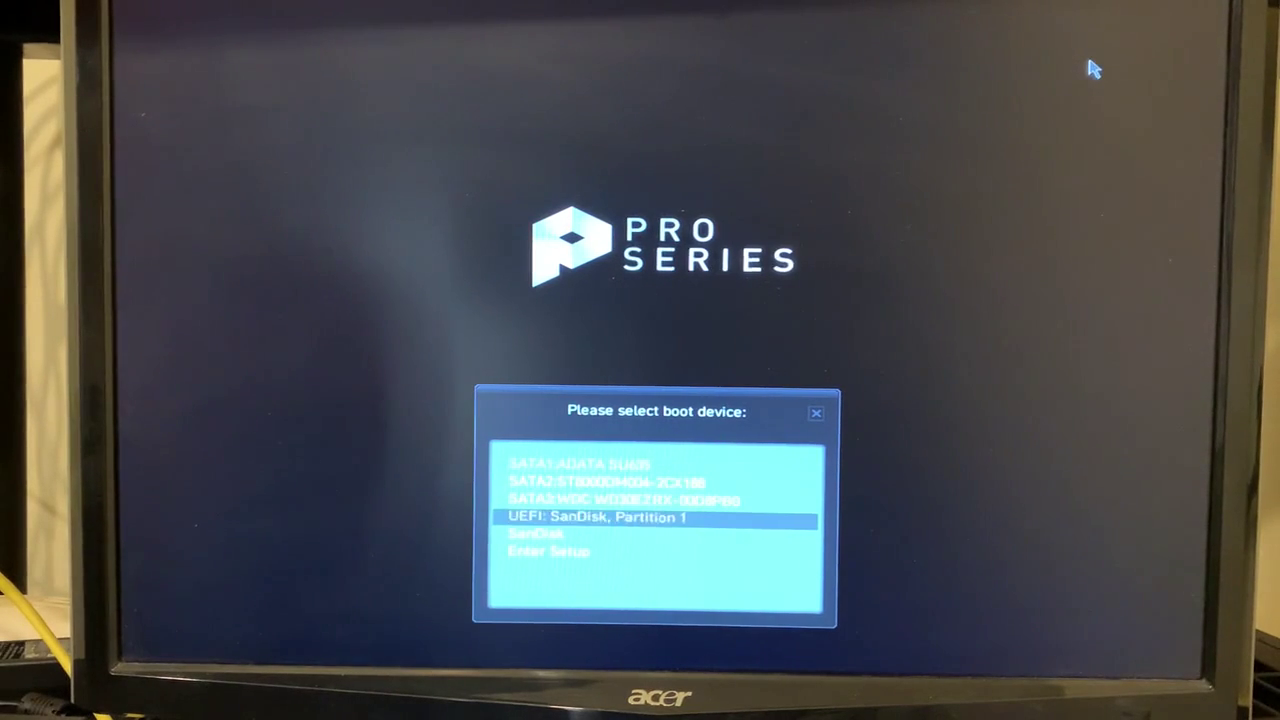
{"action": "key", "text": "Down"}
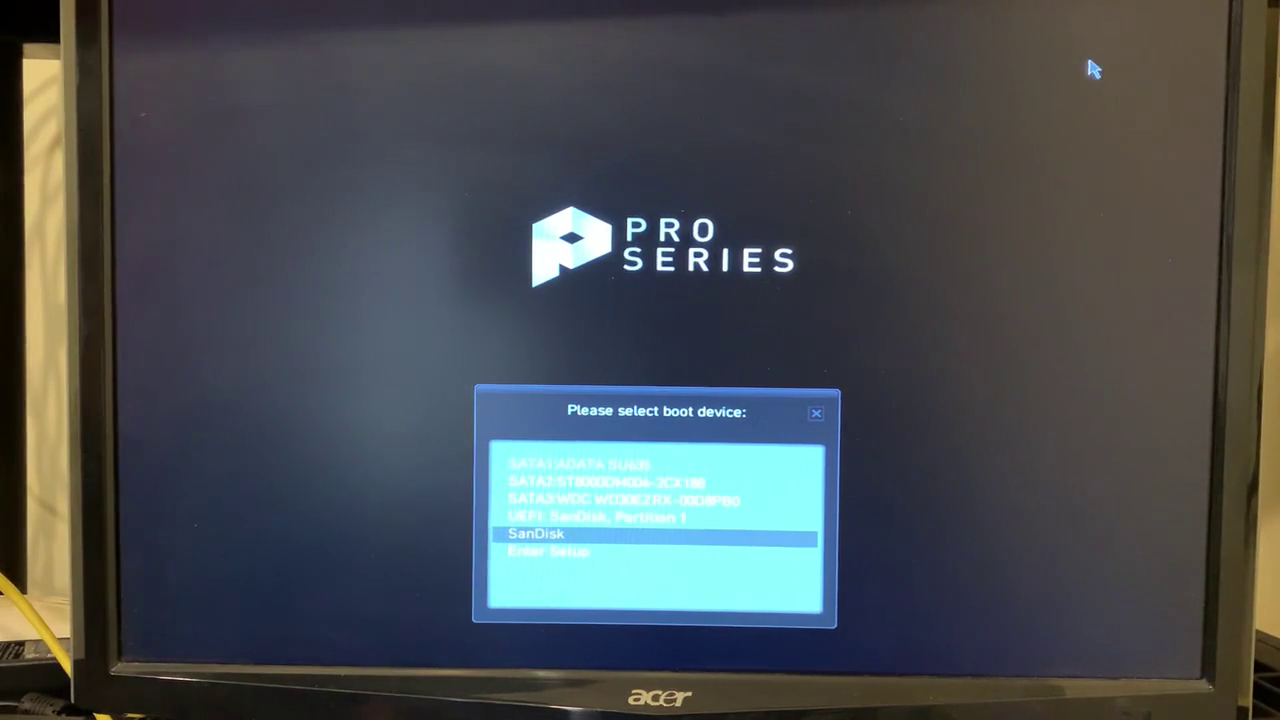
{"action": "key", "text": "Return"}
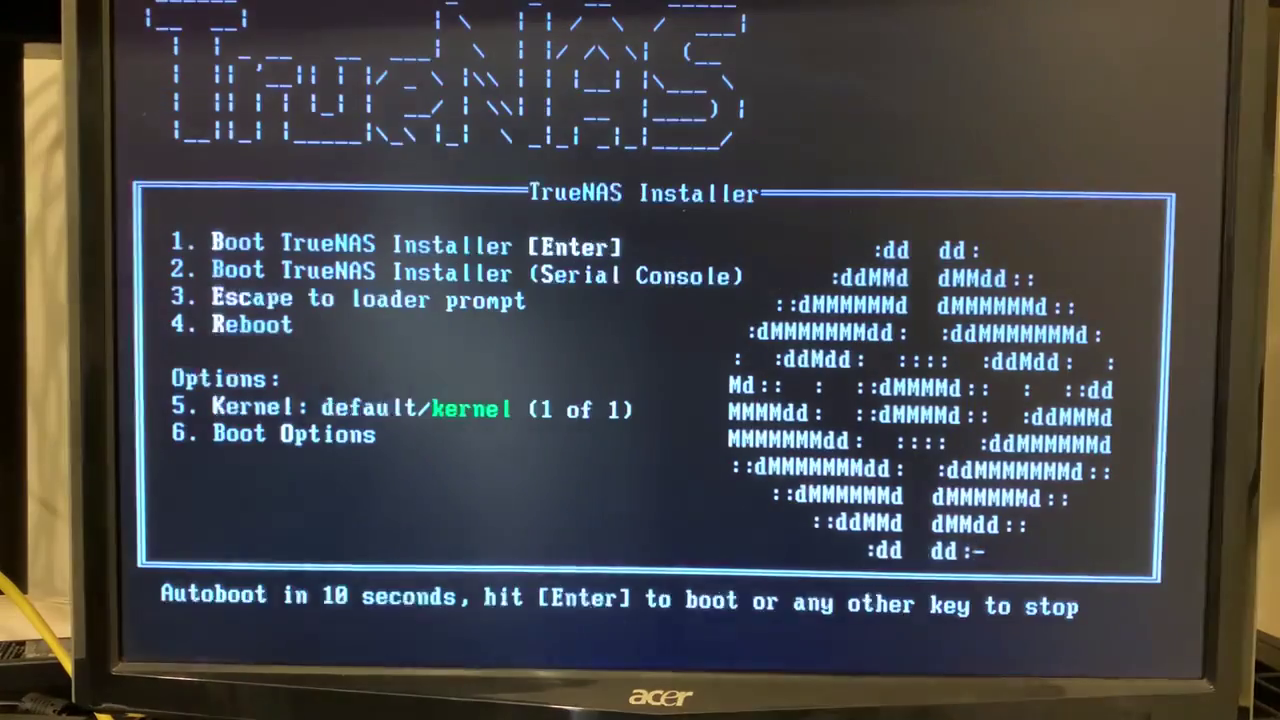
Stop the autoboot countdown and start 'Boot TrueNAS Installer'
{"action": "key", "text": "space"}
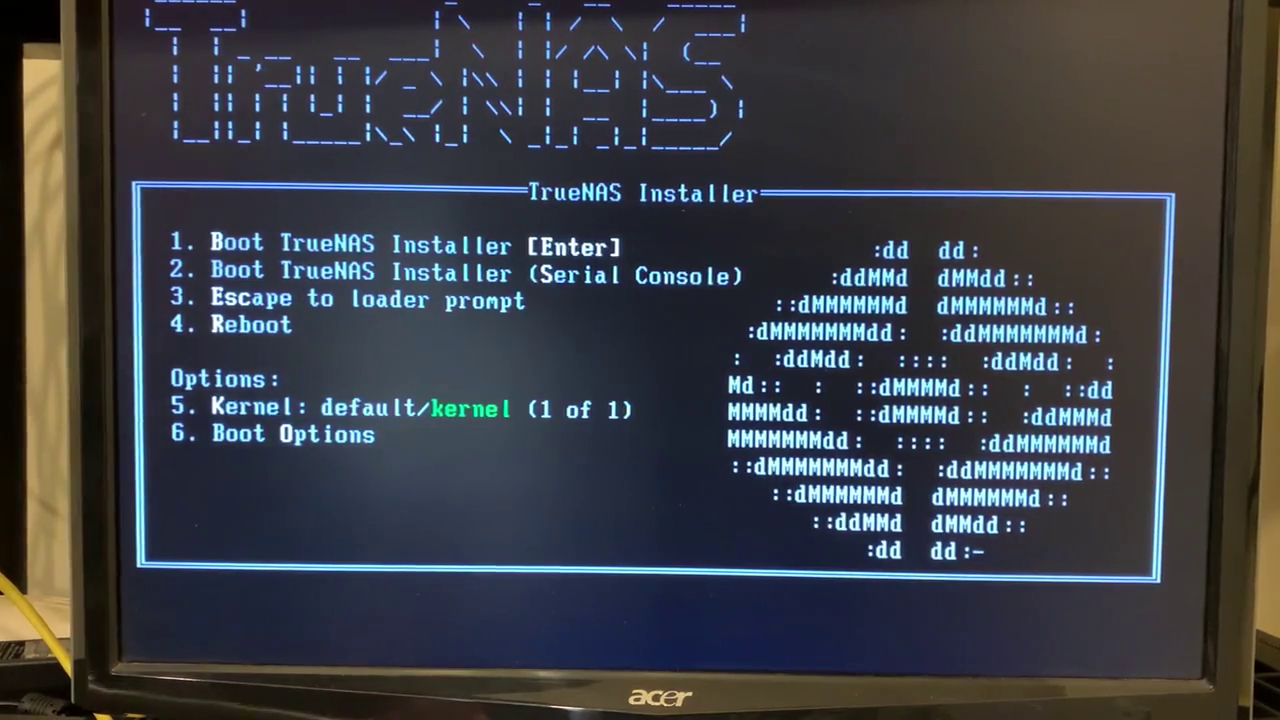
{"action": "key", "text": "Return"}
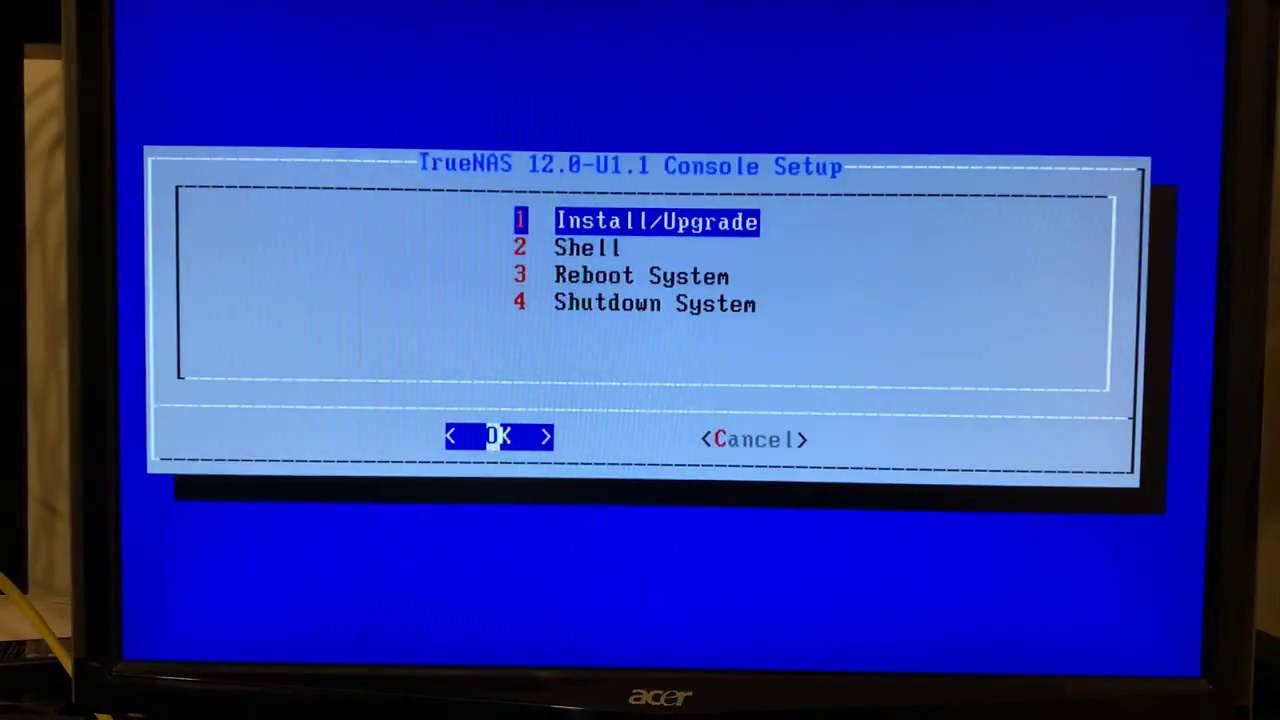
Choose Install/Upgrade from the Console Setup menu
{"action": "key", "text": "Down"}
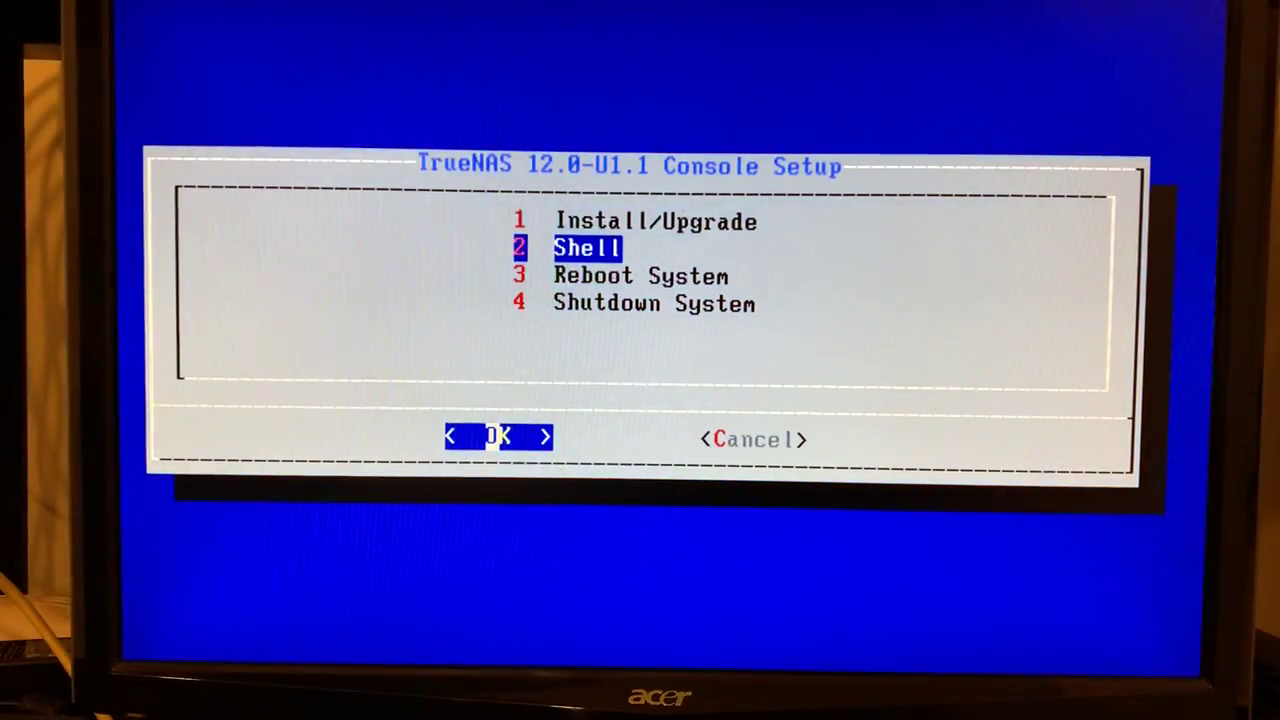
{"action": "key", "text": "Up"}
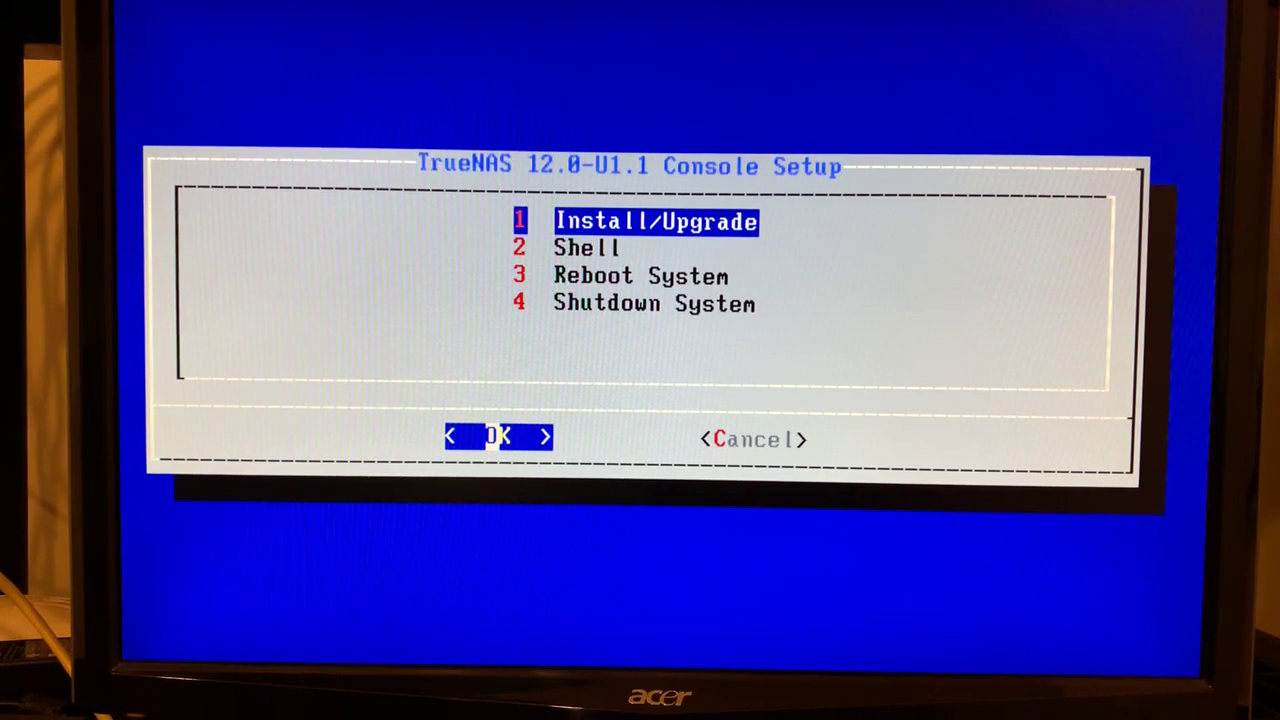
{"action": "key", "text": "Return"}
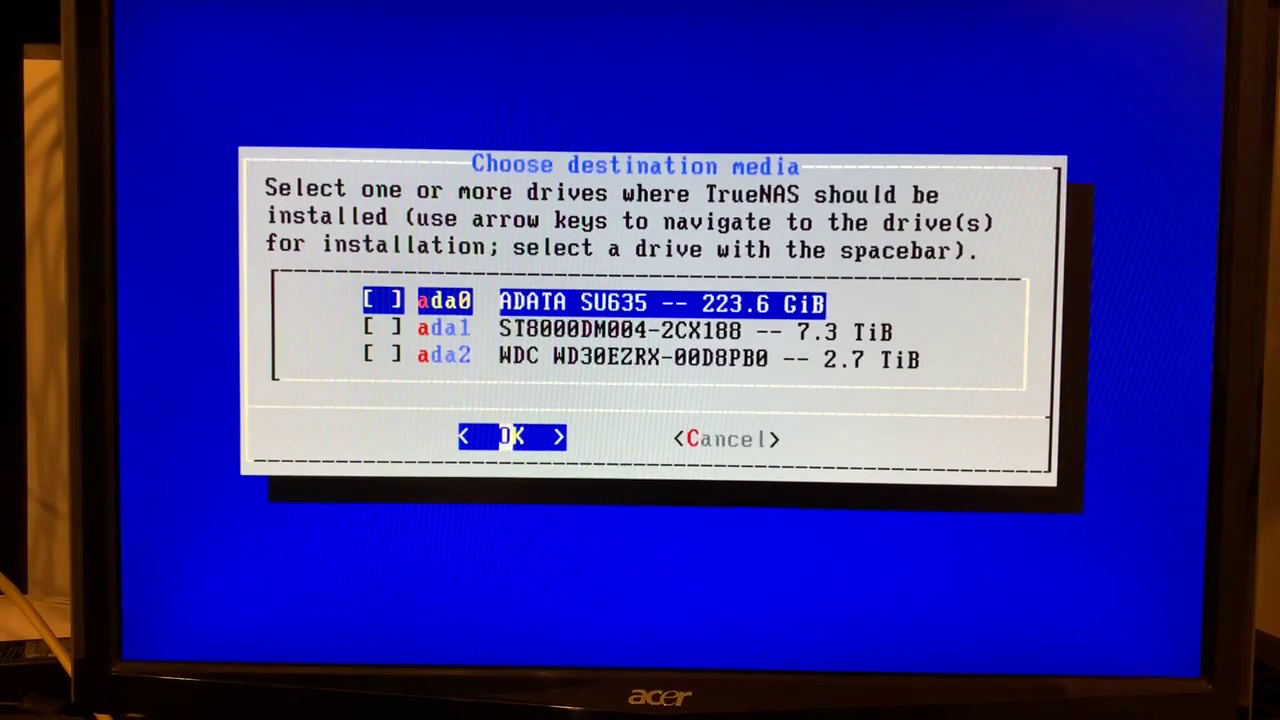
Mark ada0 as the installation destination and confirm it
{"action": "key", "text": "Down"}
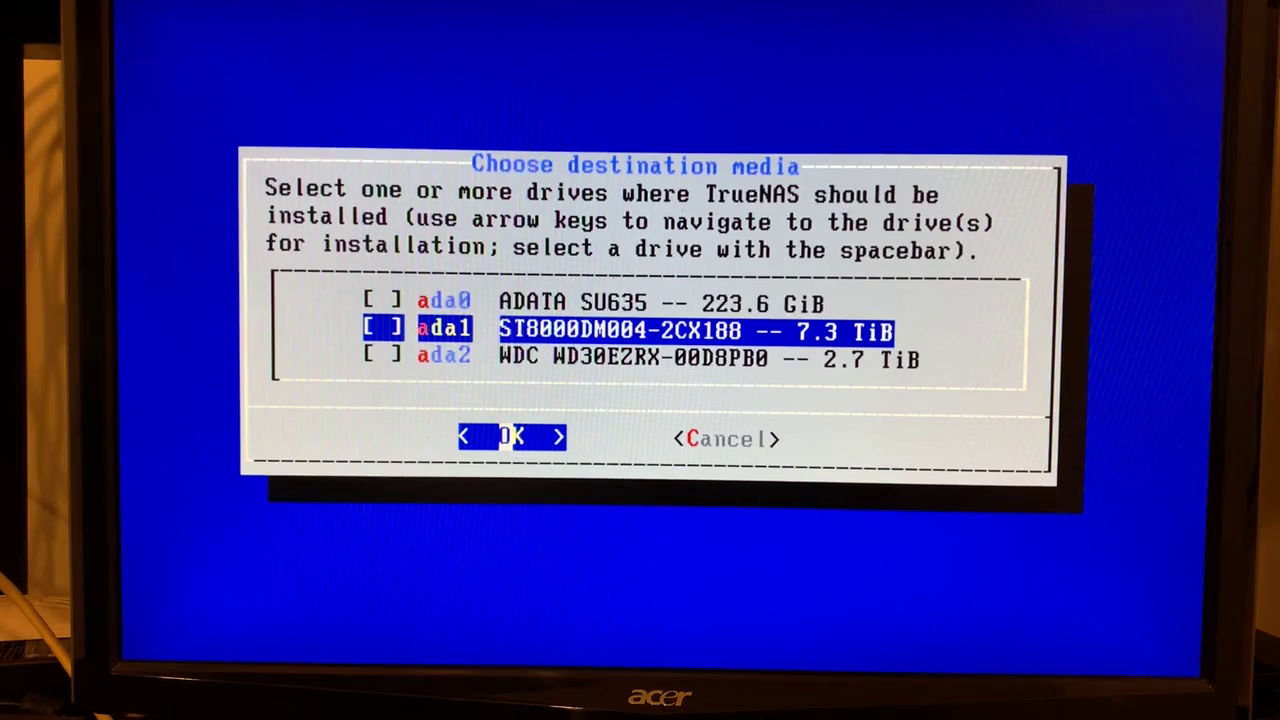
{"action": "key", "text": "Up"}
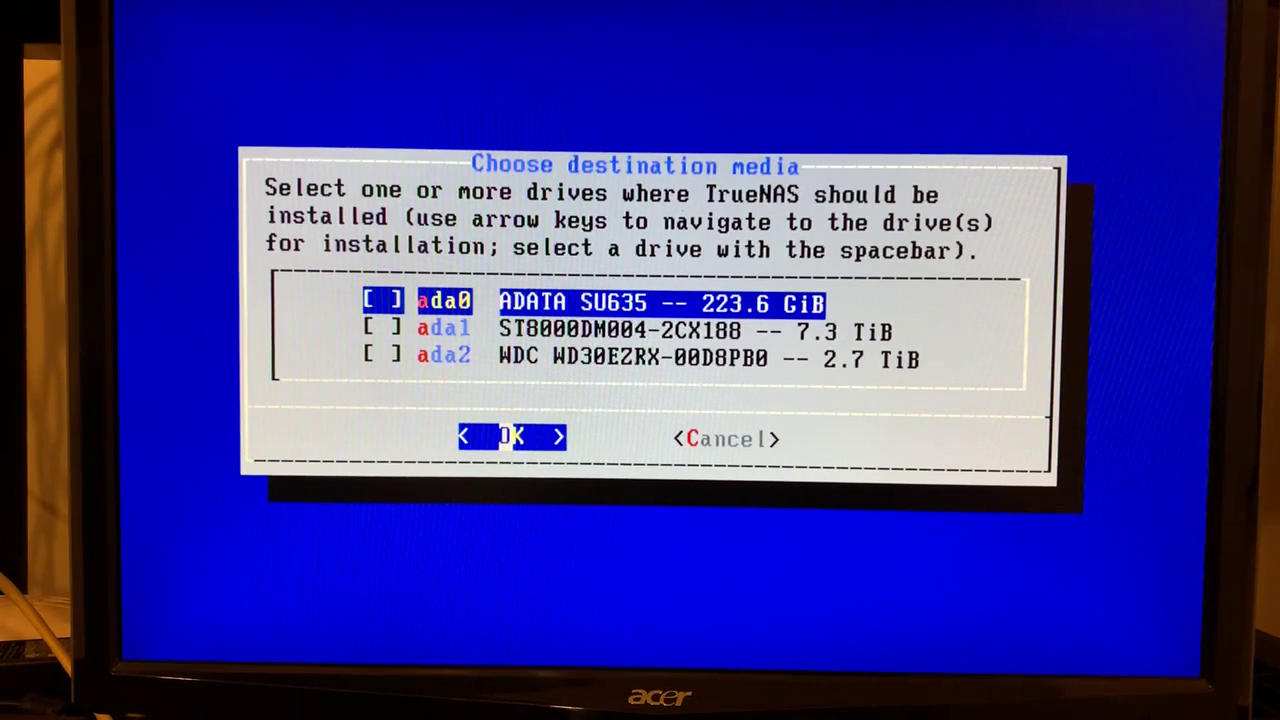
{"action": "key", "text": "Down"}
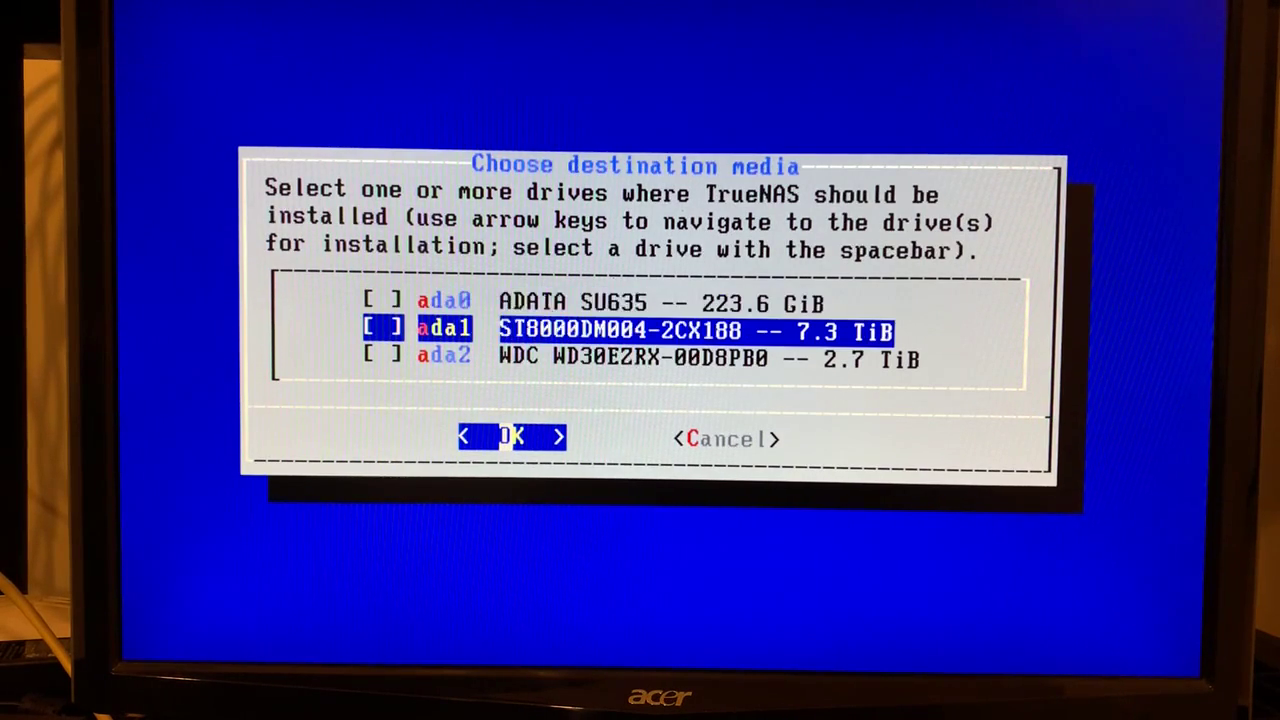
{"action": "key", "text": "Down"}
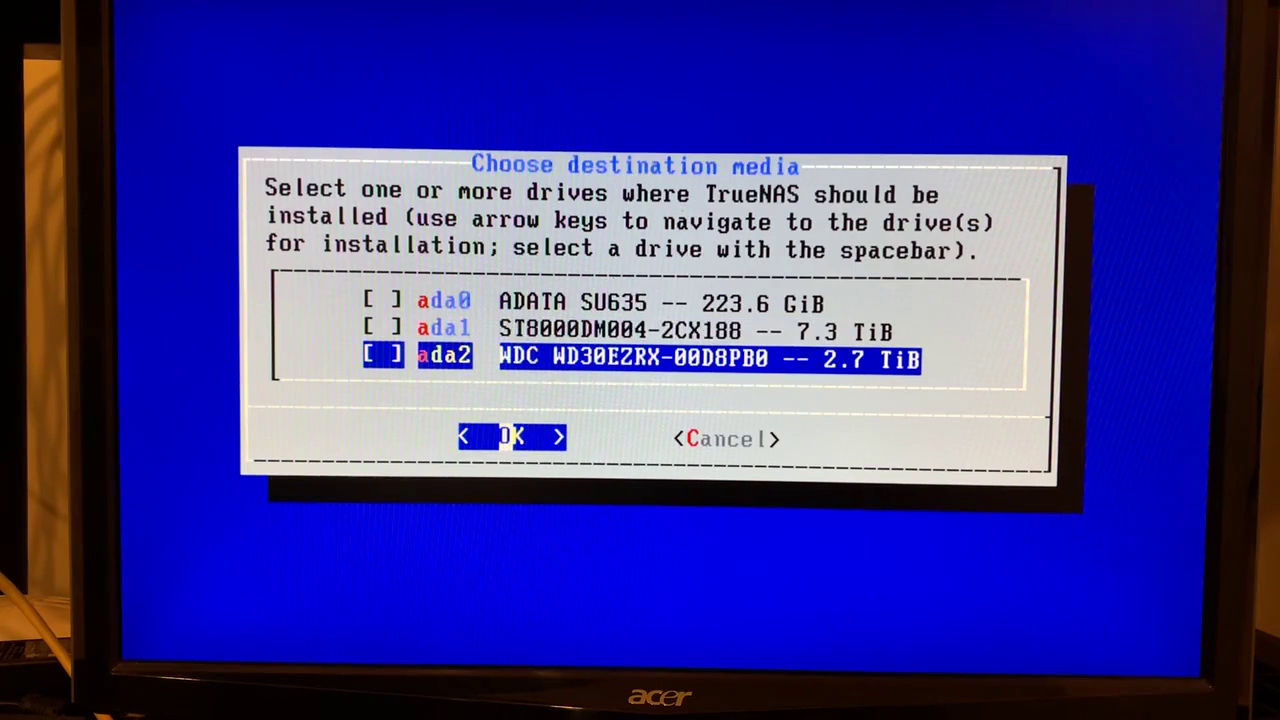
{"action": "key", "text": "Up"}
{"action": "key", "text": "Up"}
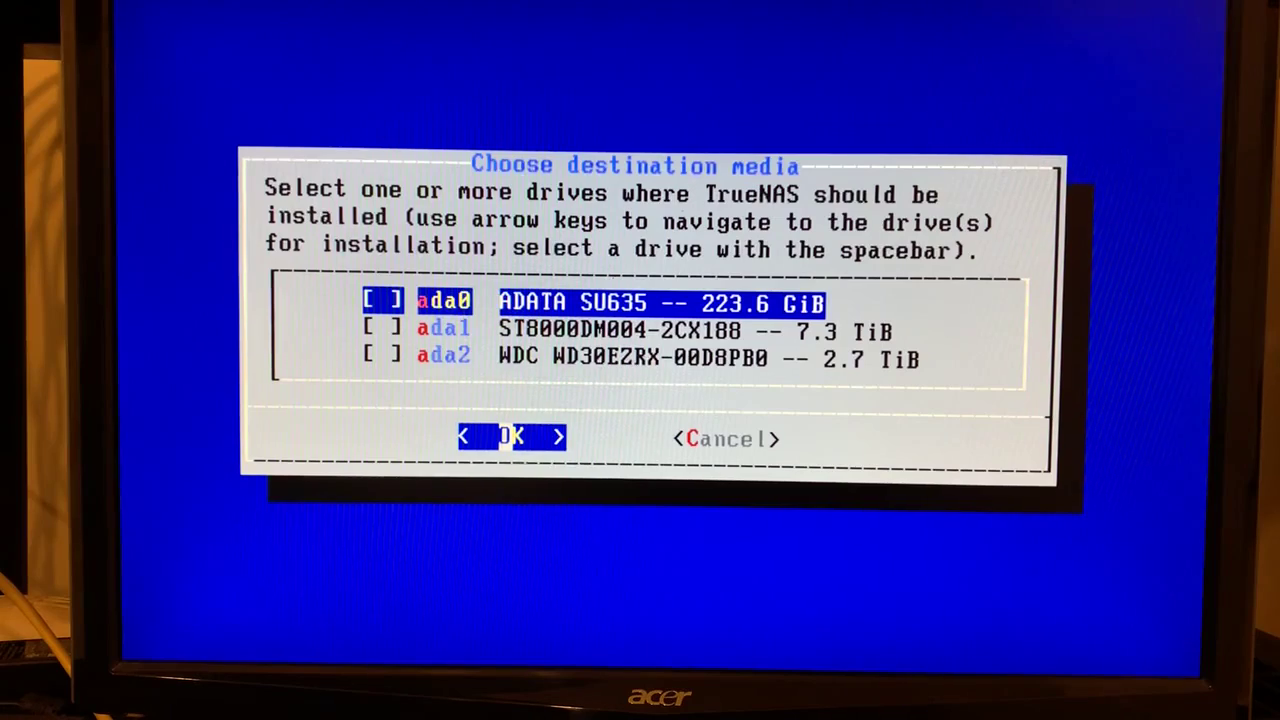
{"action": "key", "text": "space"}
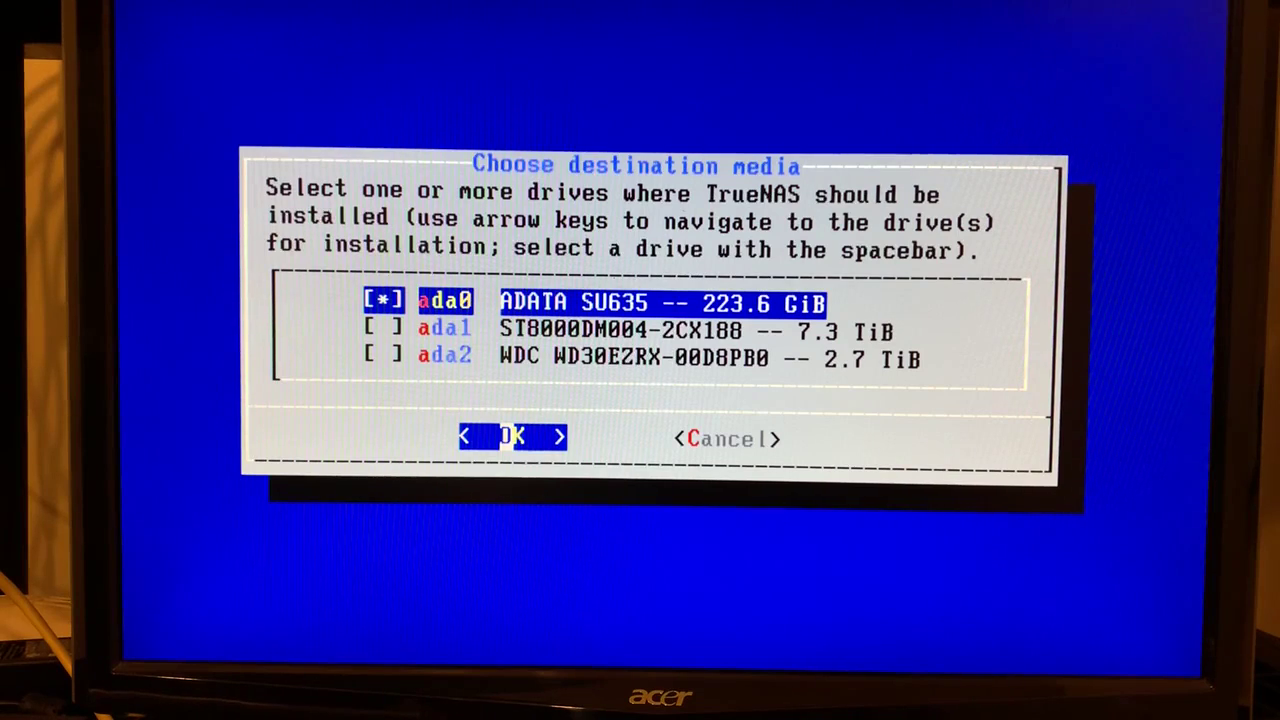
{"action": "key", "text": "Return"}
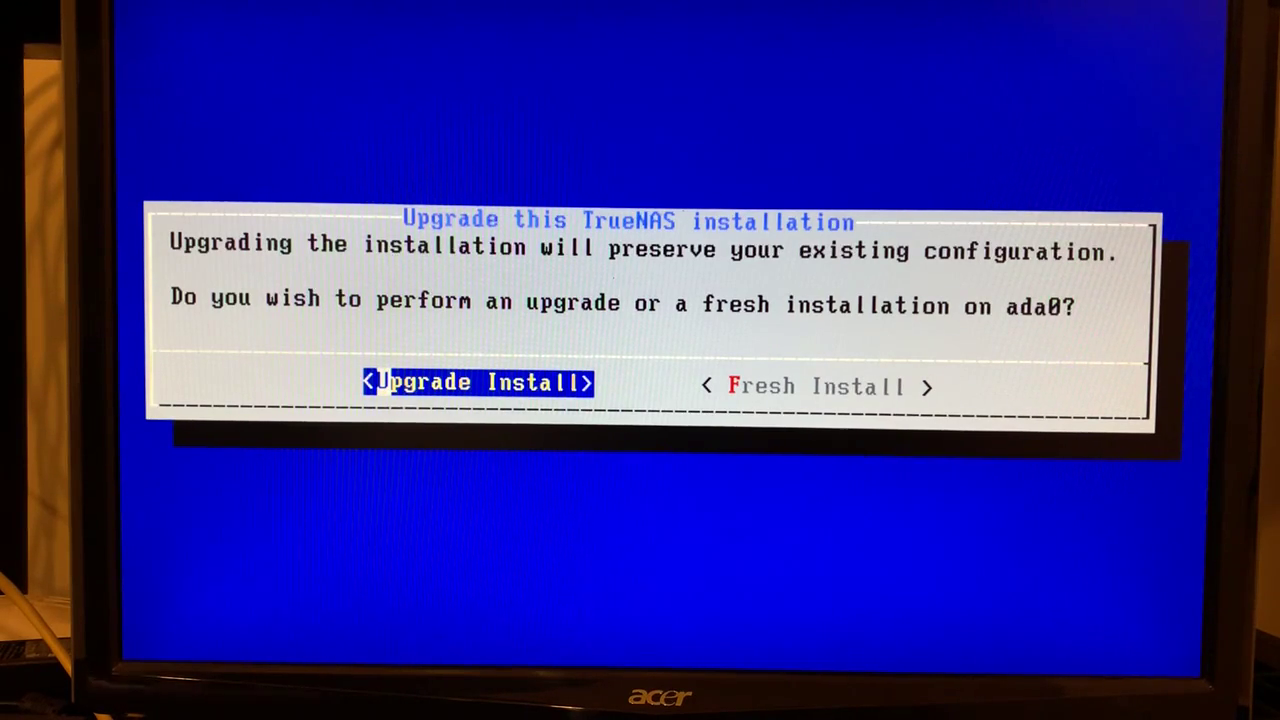
Choose Upgrade Install, then pick 'Format the boot device' as the update method
{"action": "key", "text": "Right"}
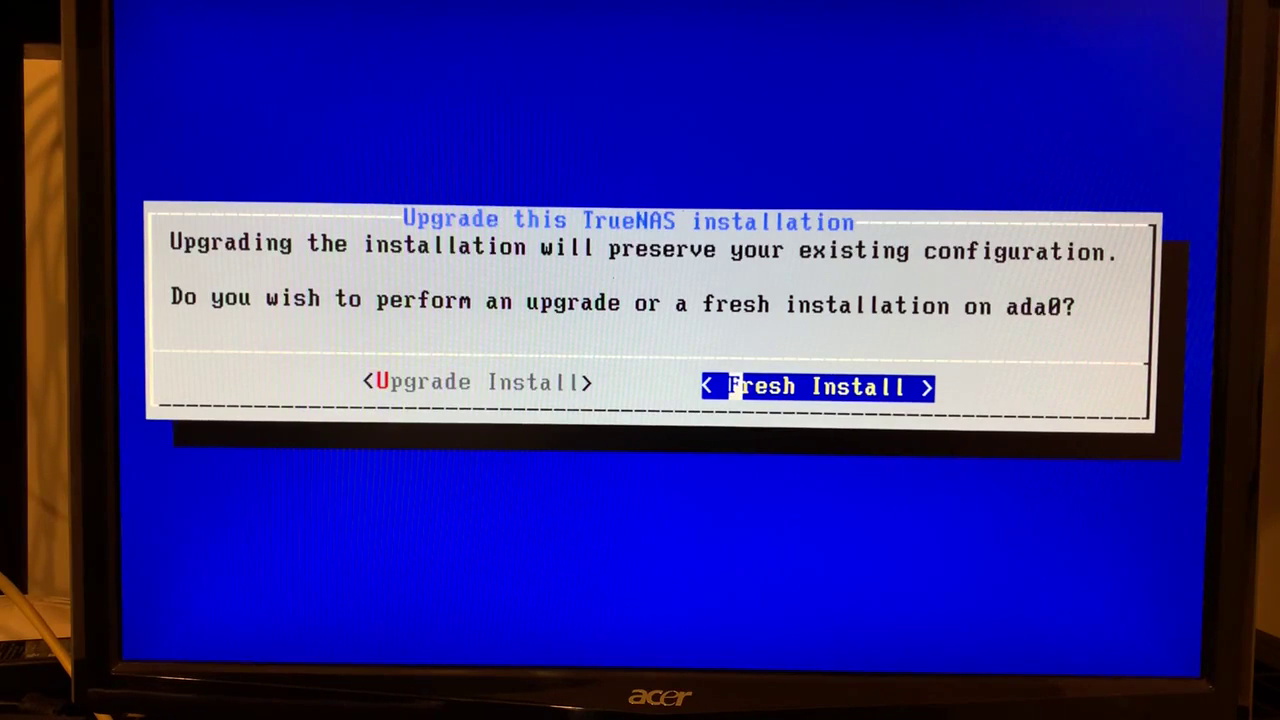
{"action": "key", "text": "Left"}
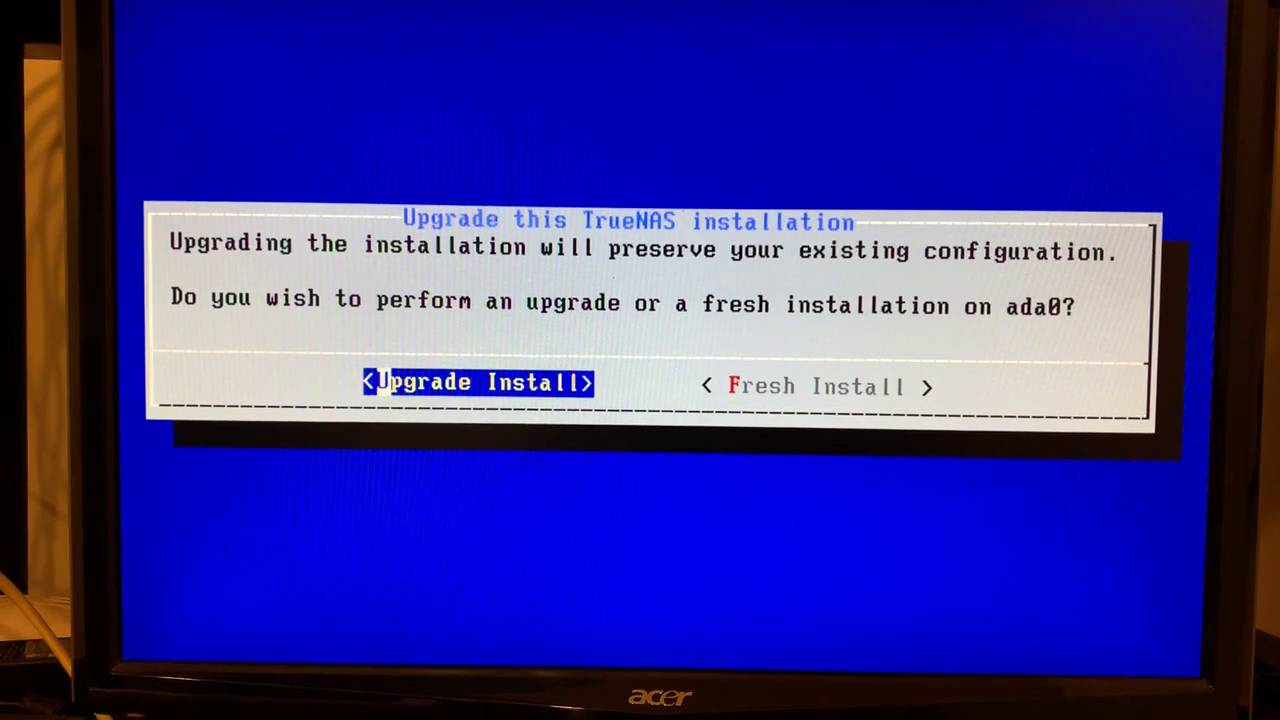
{"action": "key", "text": "Right"}
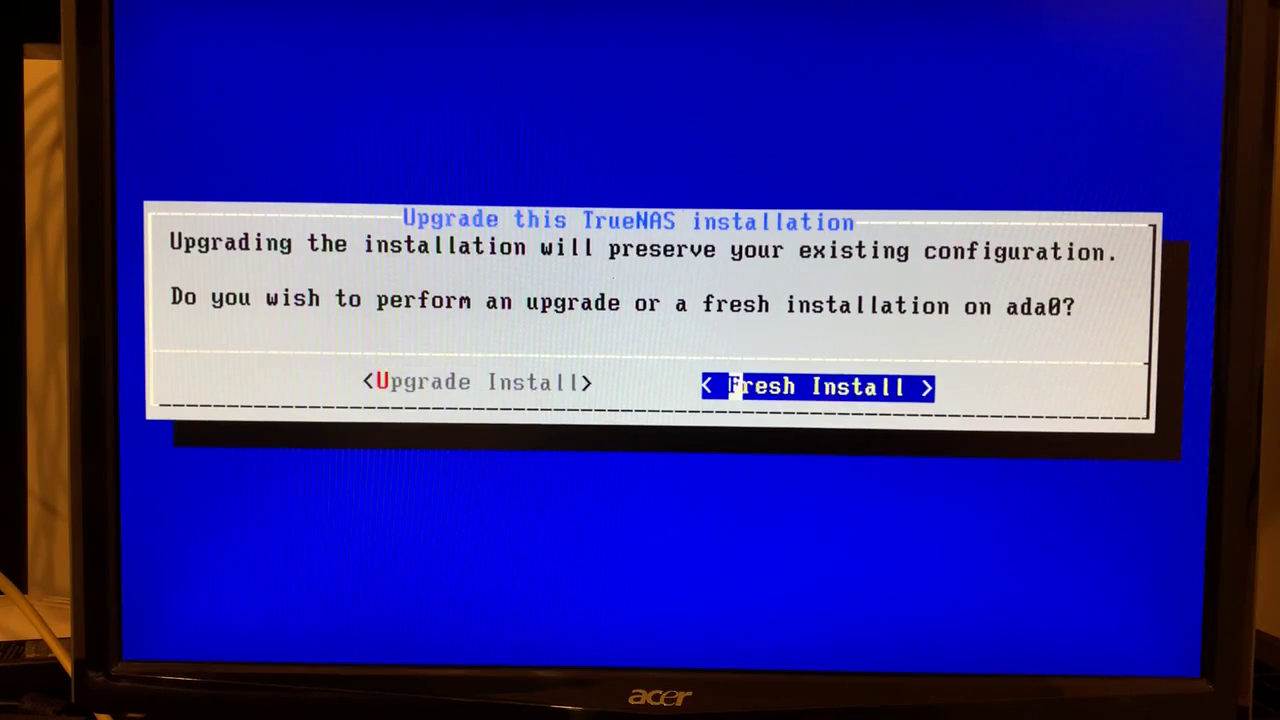
{"action": "key", "text": "Left"}
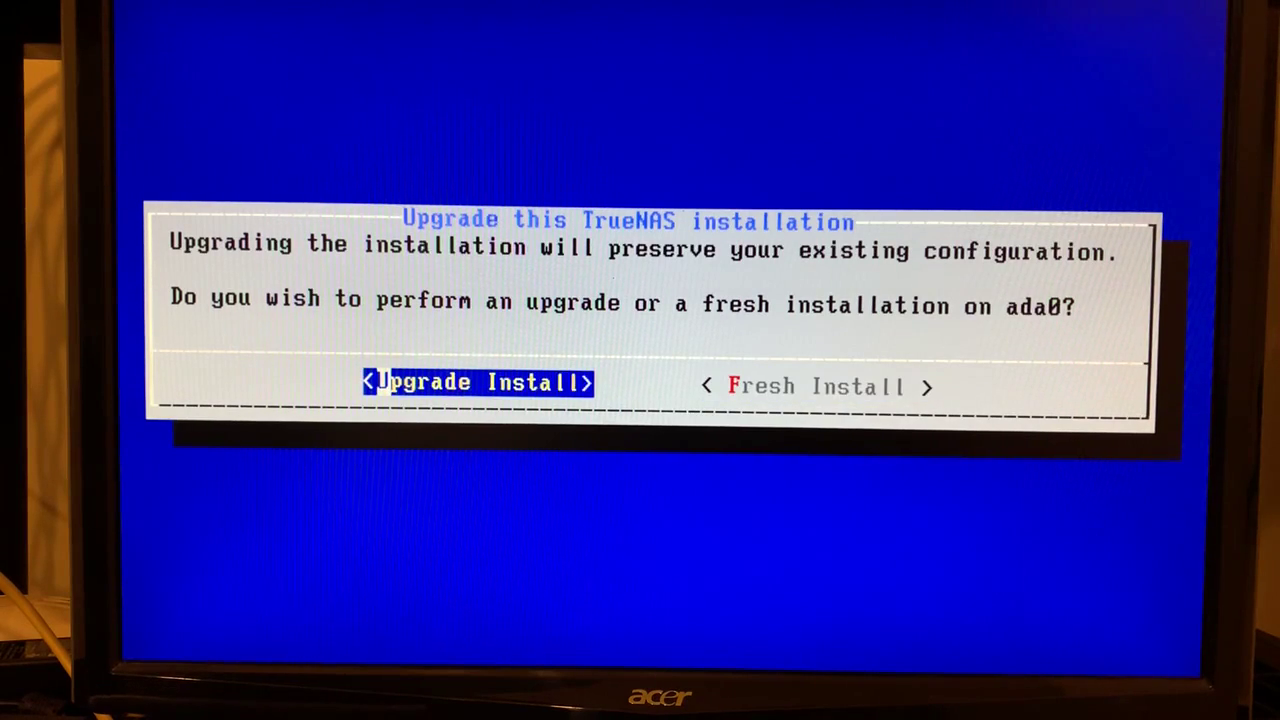
{"action": "key", "text": "Right"}
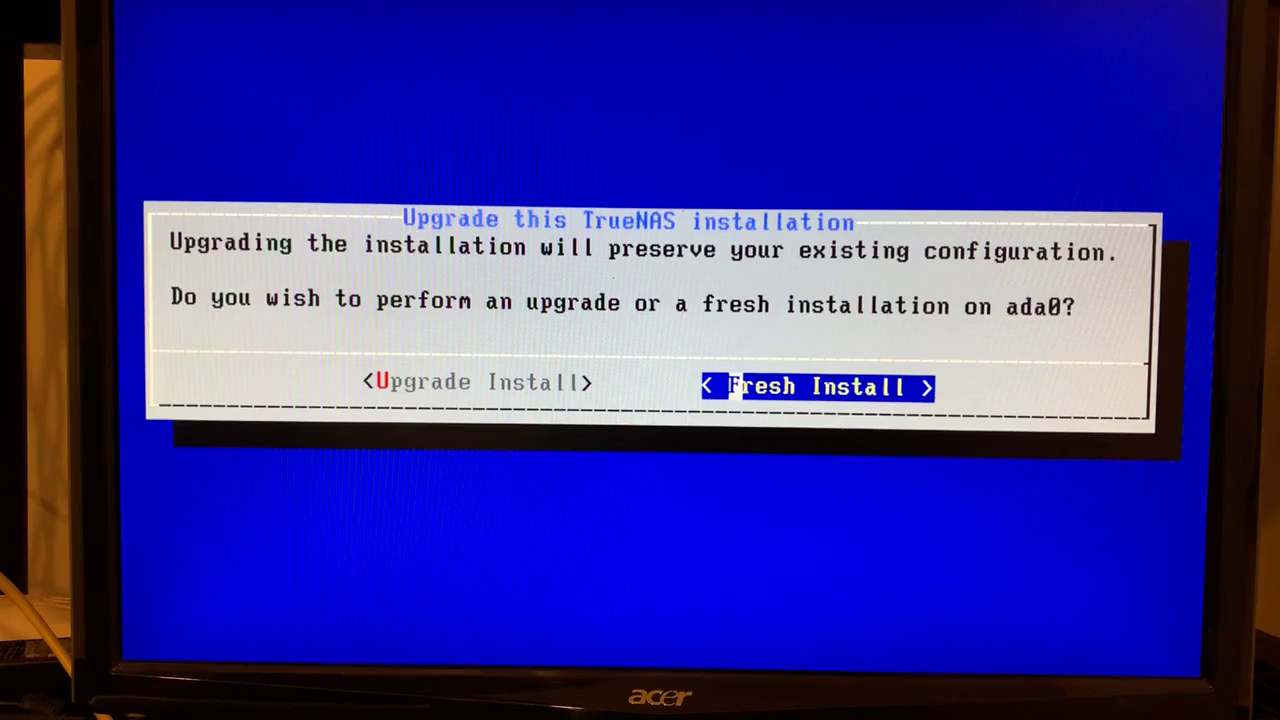
{"action": "key", "text": "Left"}
{"action": "key", "text": "Return"}
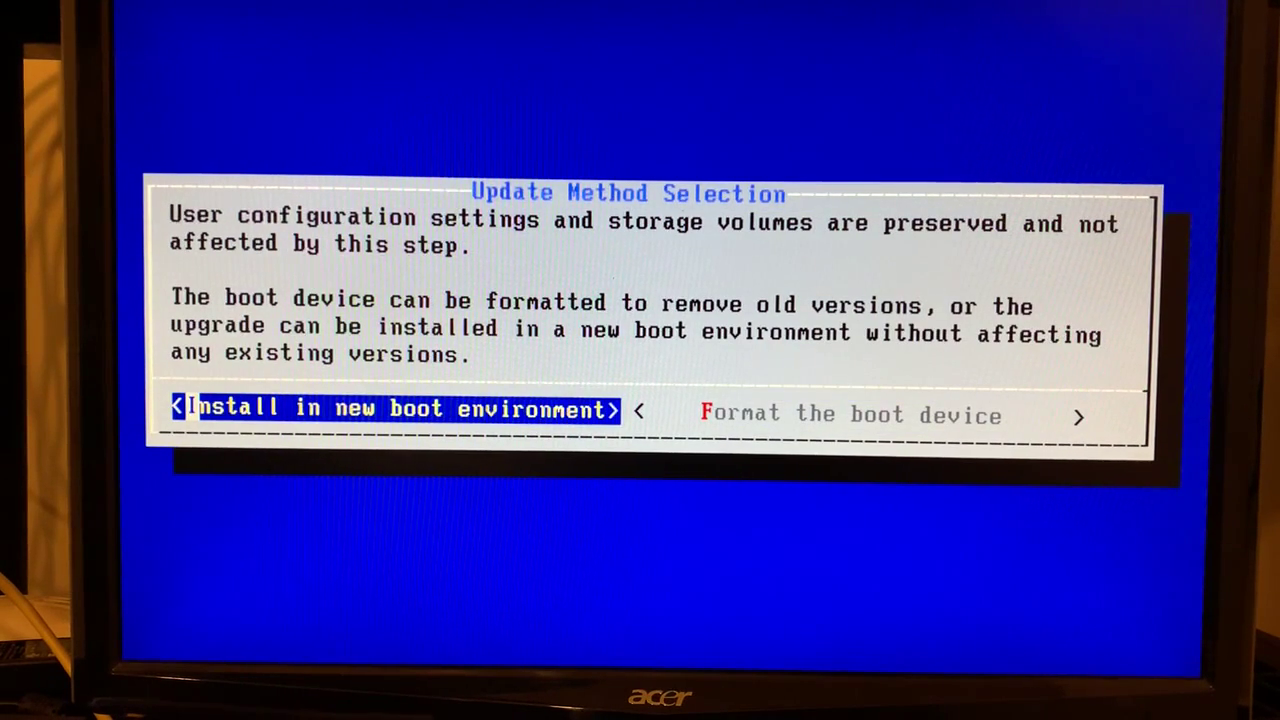
{"action": "key", "text": "Right"}
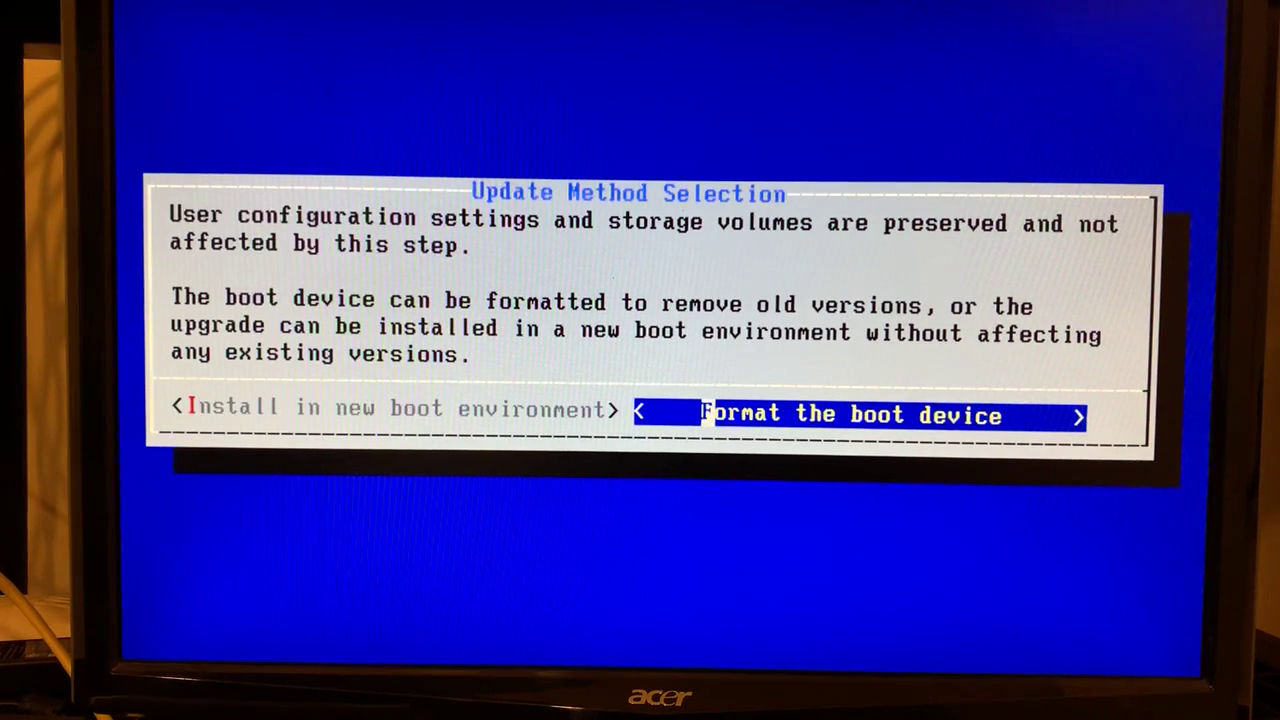
{"action": "key", "text": "Return"}
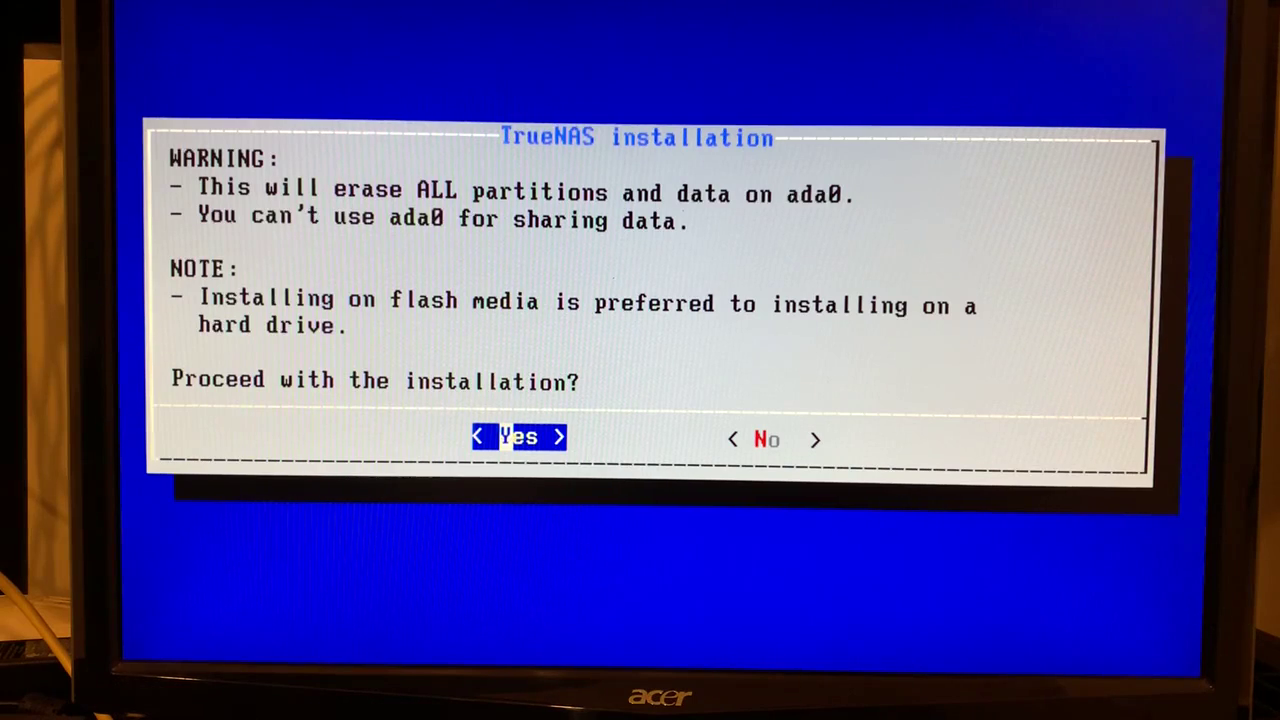
Proceed with installing on ada0, then enter and confirm the root password
{"action": "key", "text": "Return"}
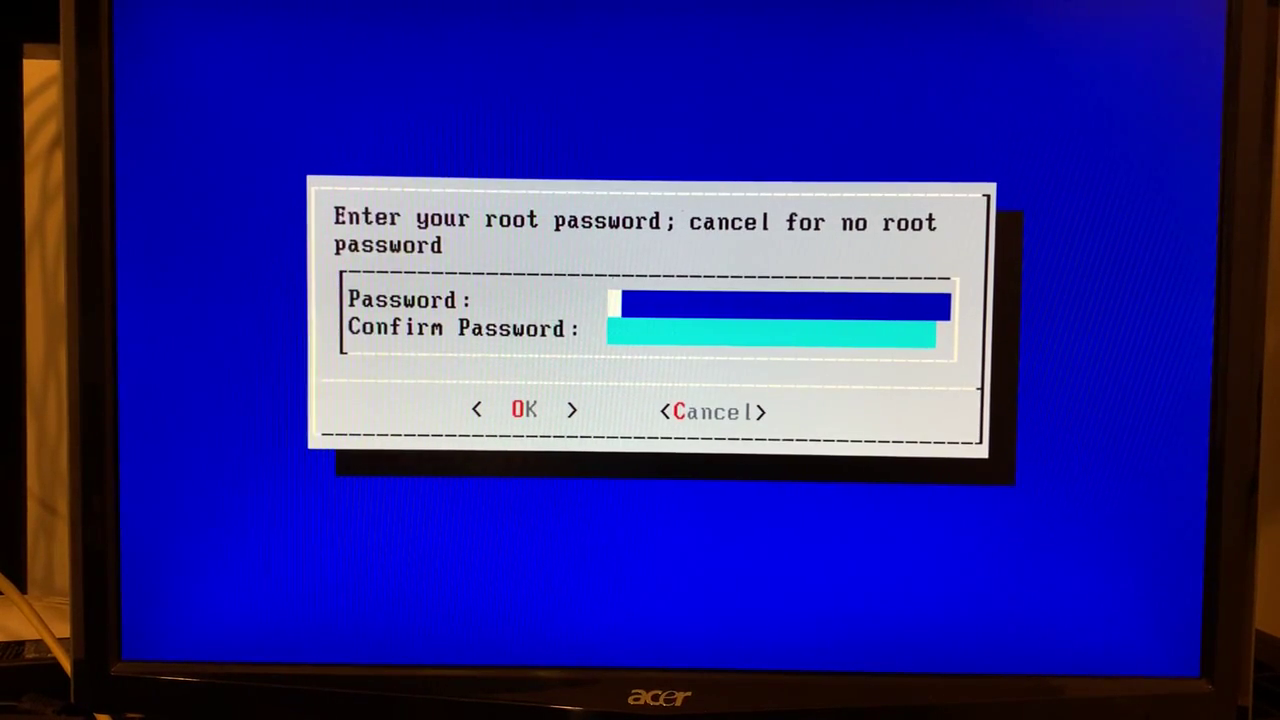
{"action": "type", "text": "*******"}
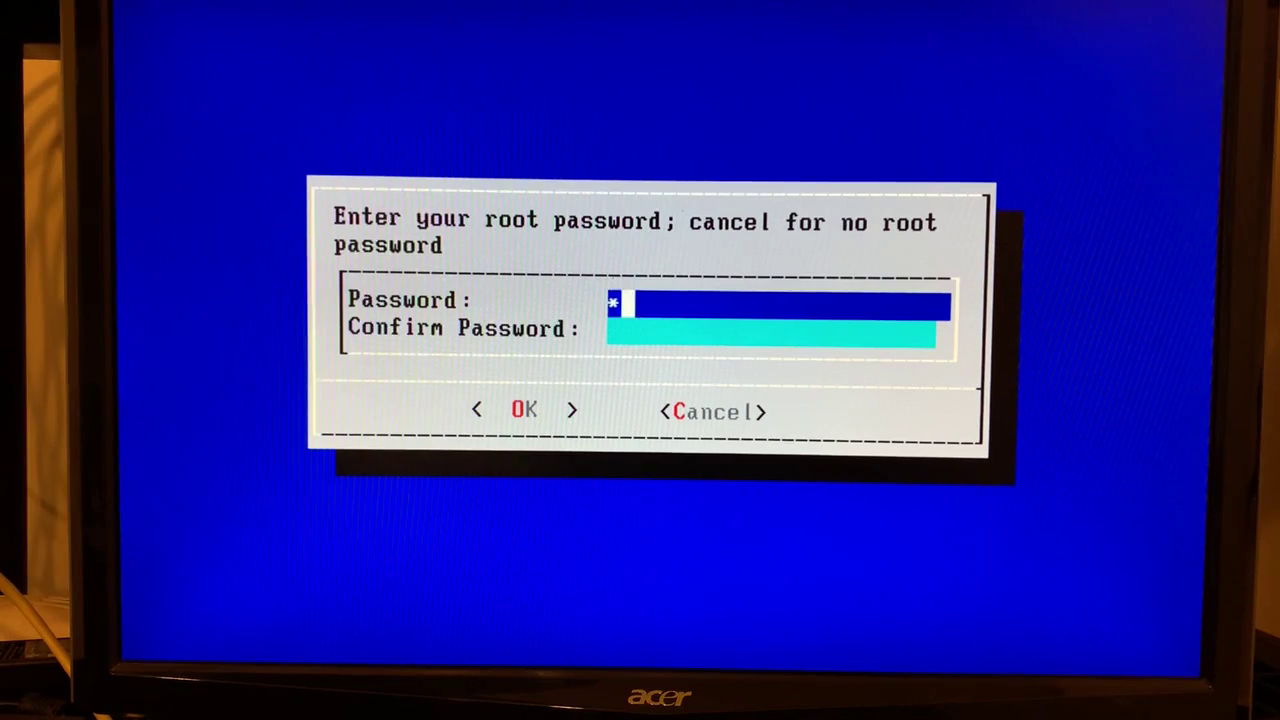
{"action": "type", "text": "***"}
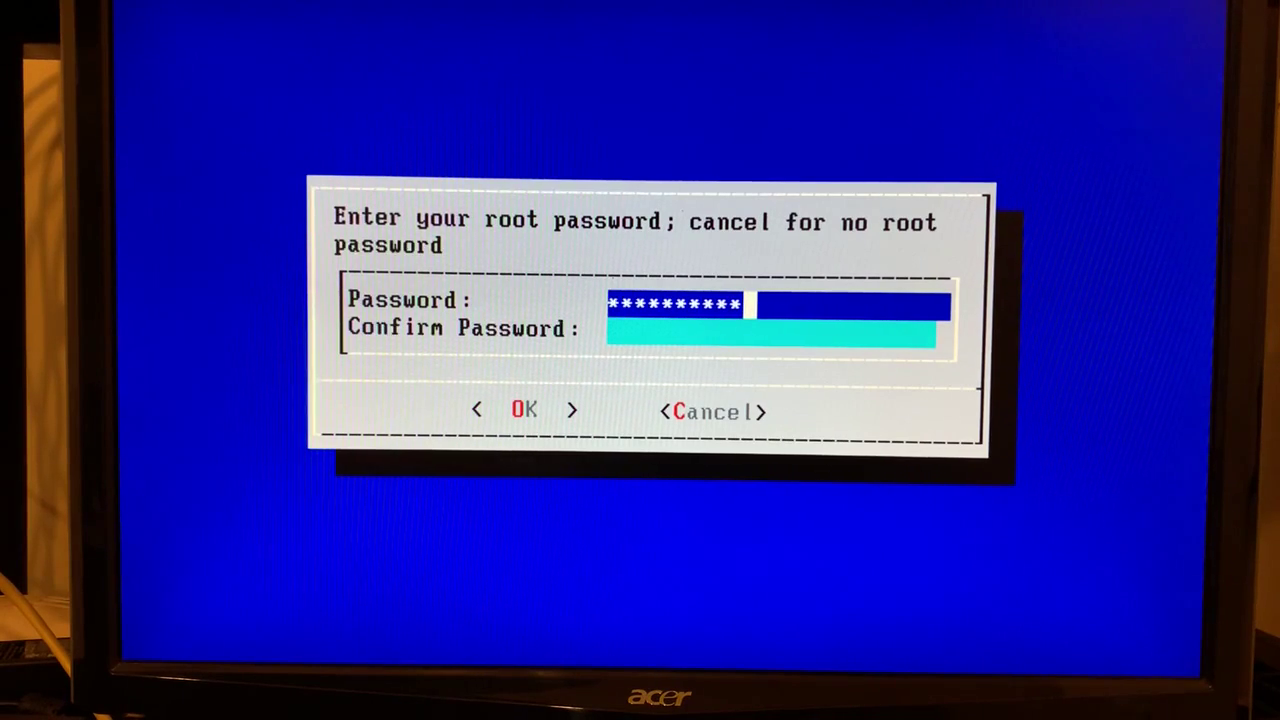
{"action": "key", "text": "Down"}
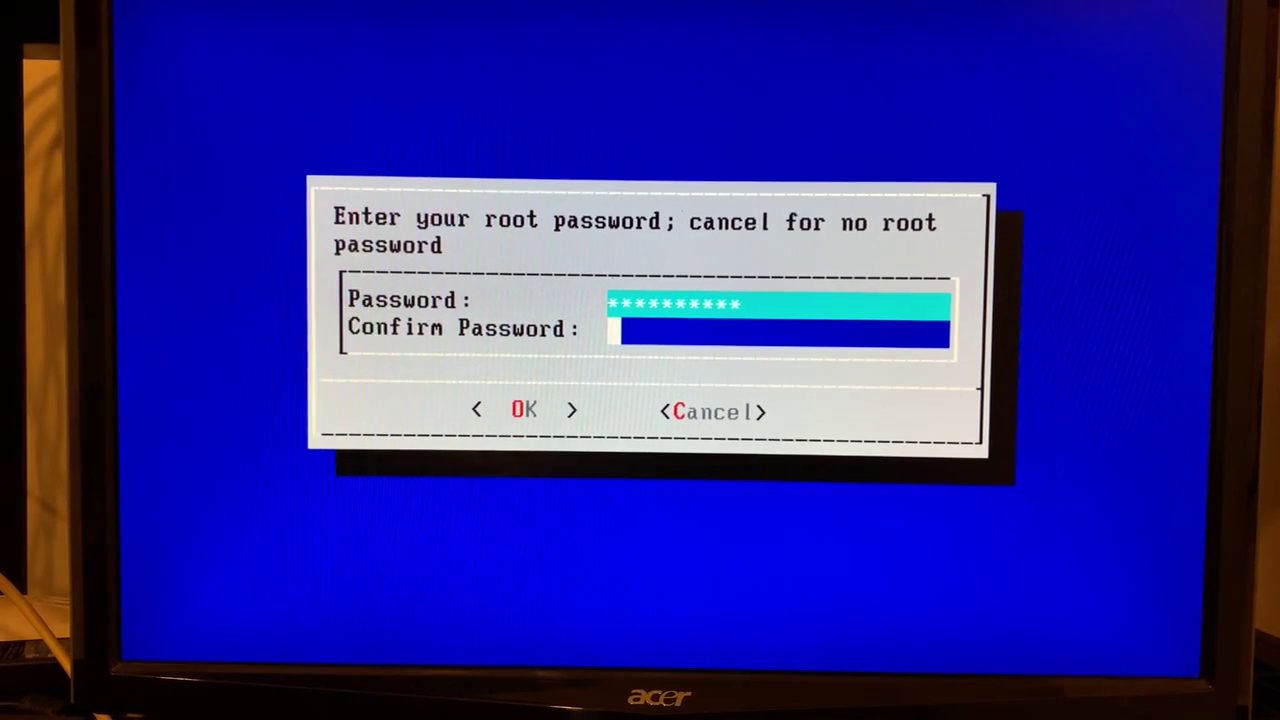
{"action": "type", "text": "**********"}
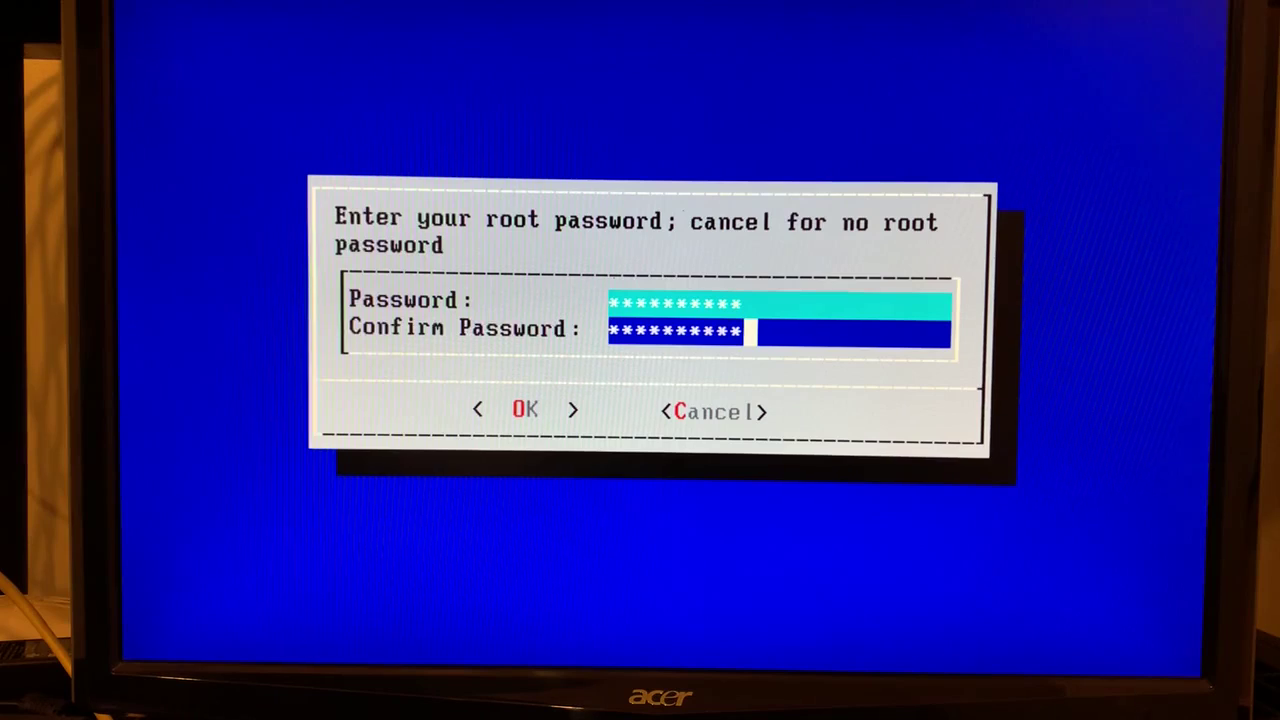
{"action": "key", "text": "Tab"}
{"action": "key", "text": "Return"}
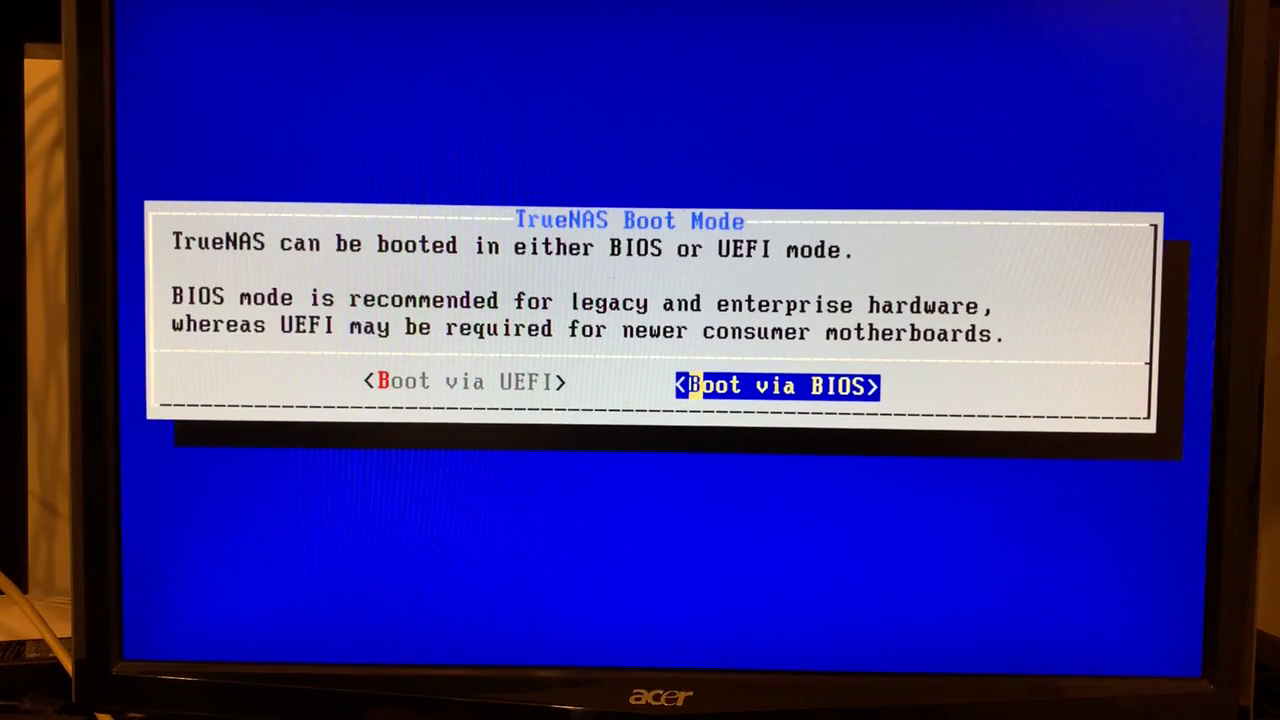
Install in BIOS boot mode with a 16GB swap partition and acknowledge the success message
{"action": "key", "text": "Return"}
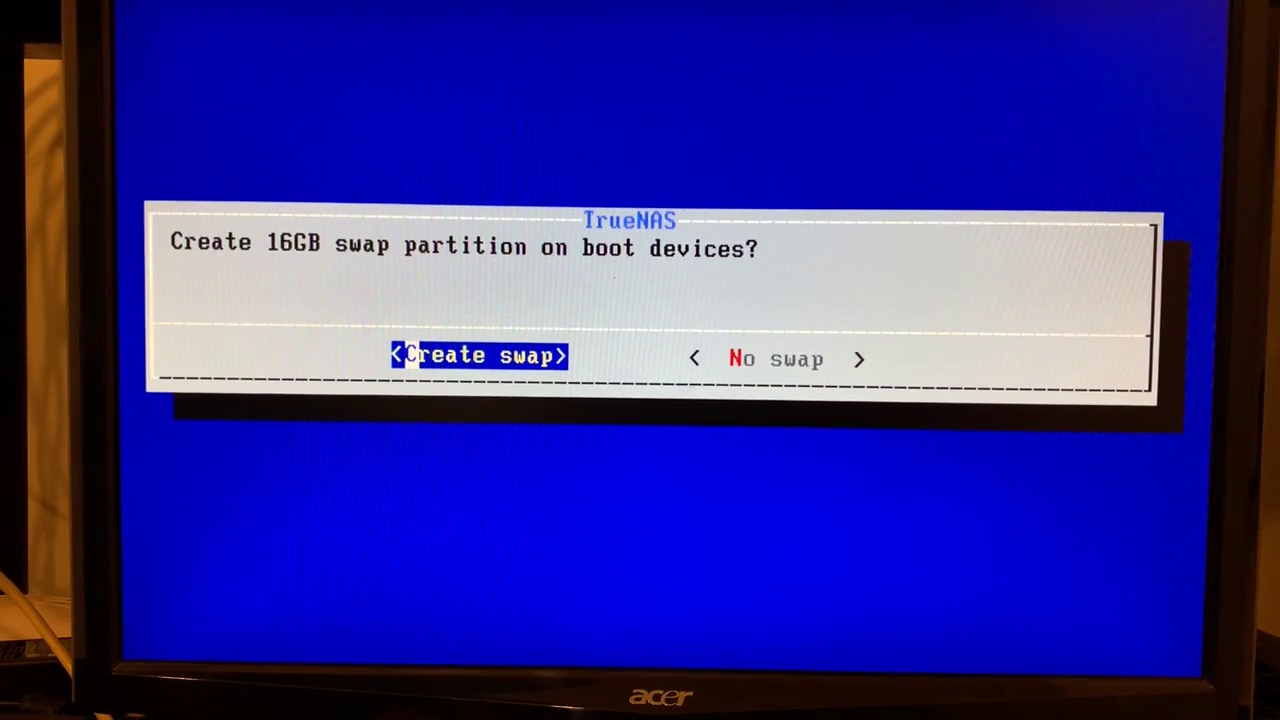
{"action": "key", "text": "Return"}
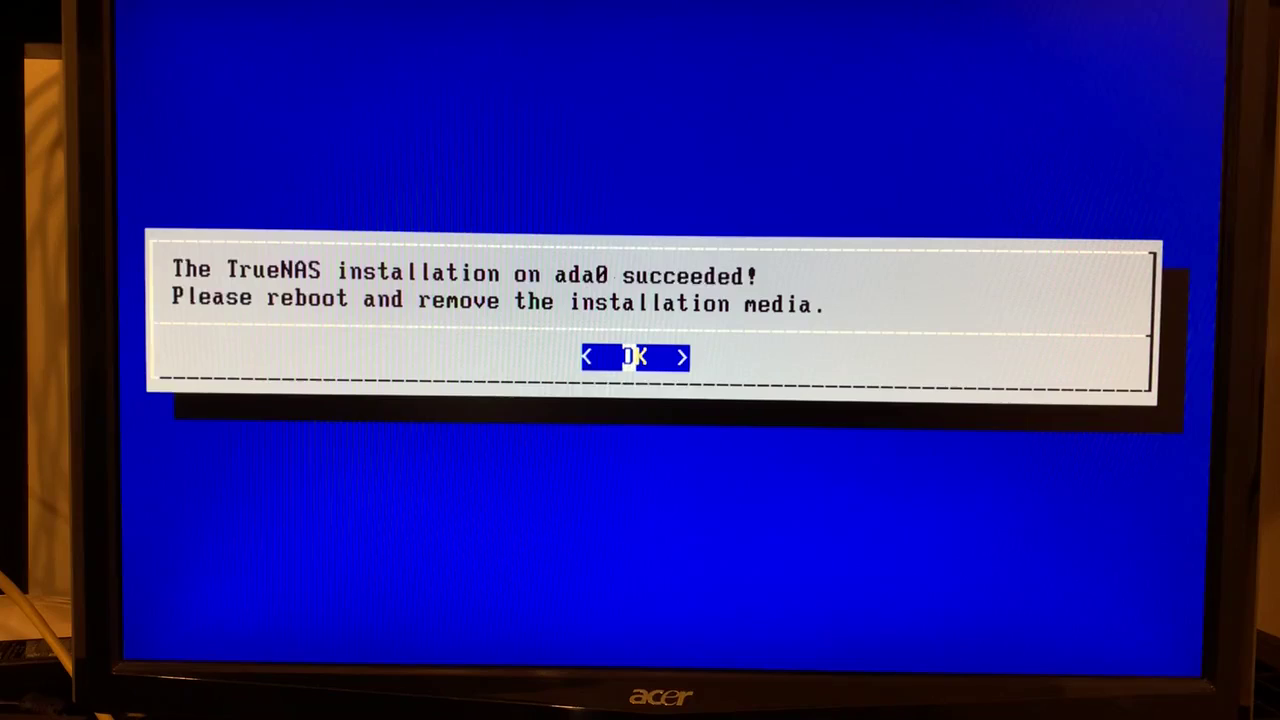
{"action": "key", "text": "Return"}
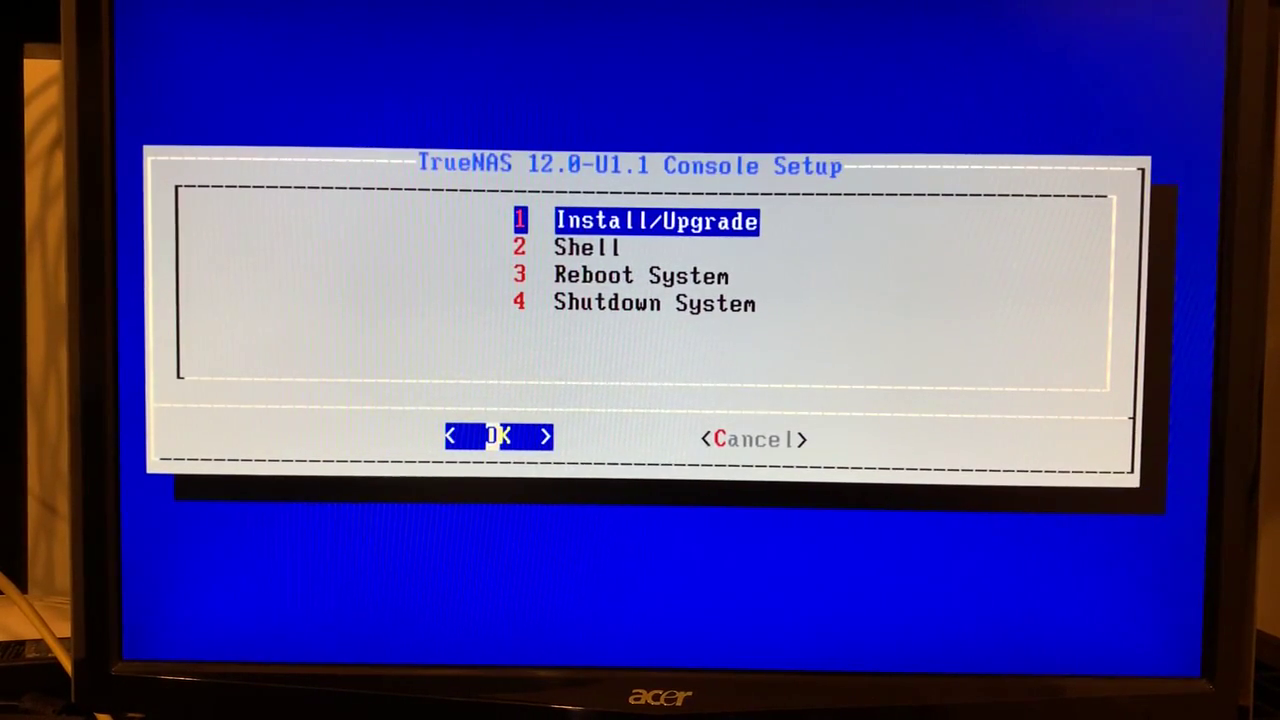
Select 4 Shutdown System in the Console Setup menu, then show the web UI power options
{"action": "key", "text": "Down"}
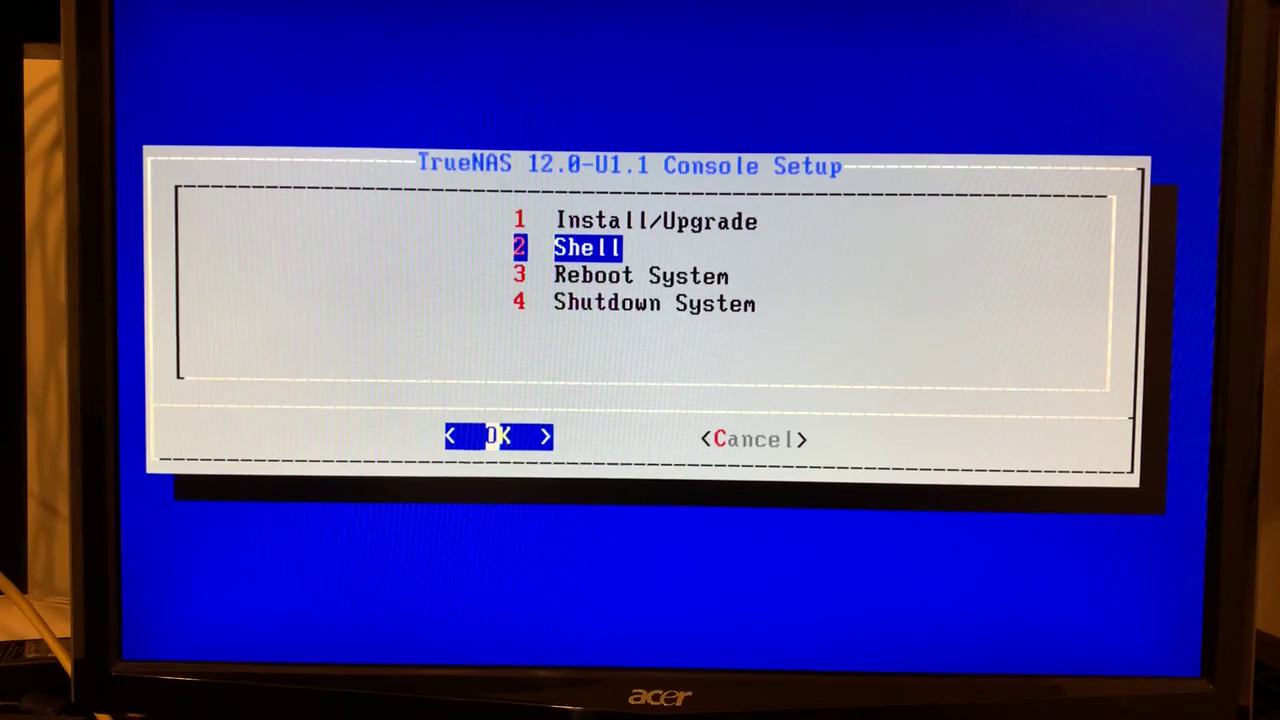
{"action": "key", "text": "Down"}
{"action": "key", "text": "Down"}
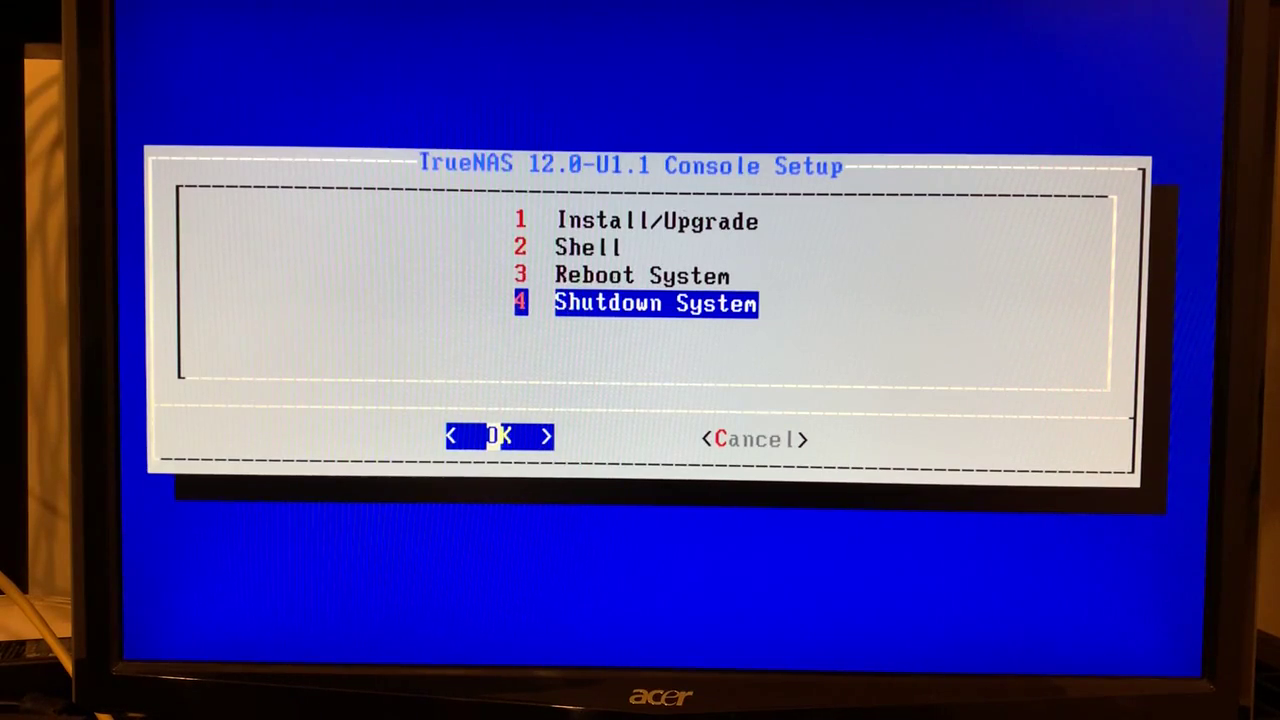
{"action": "key", "text": "Return"}
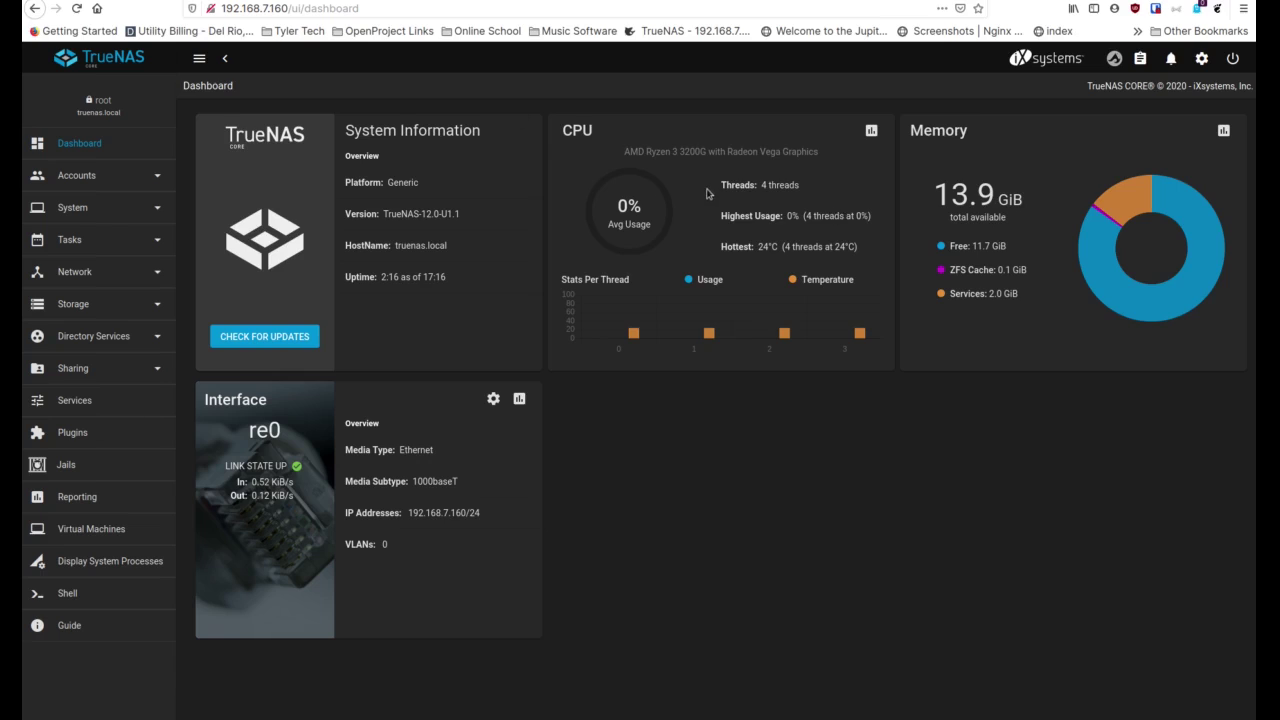
{"action": "left_click", "coordinate": [1234, 59]}
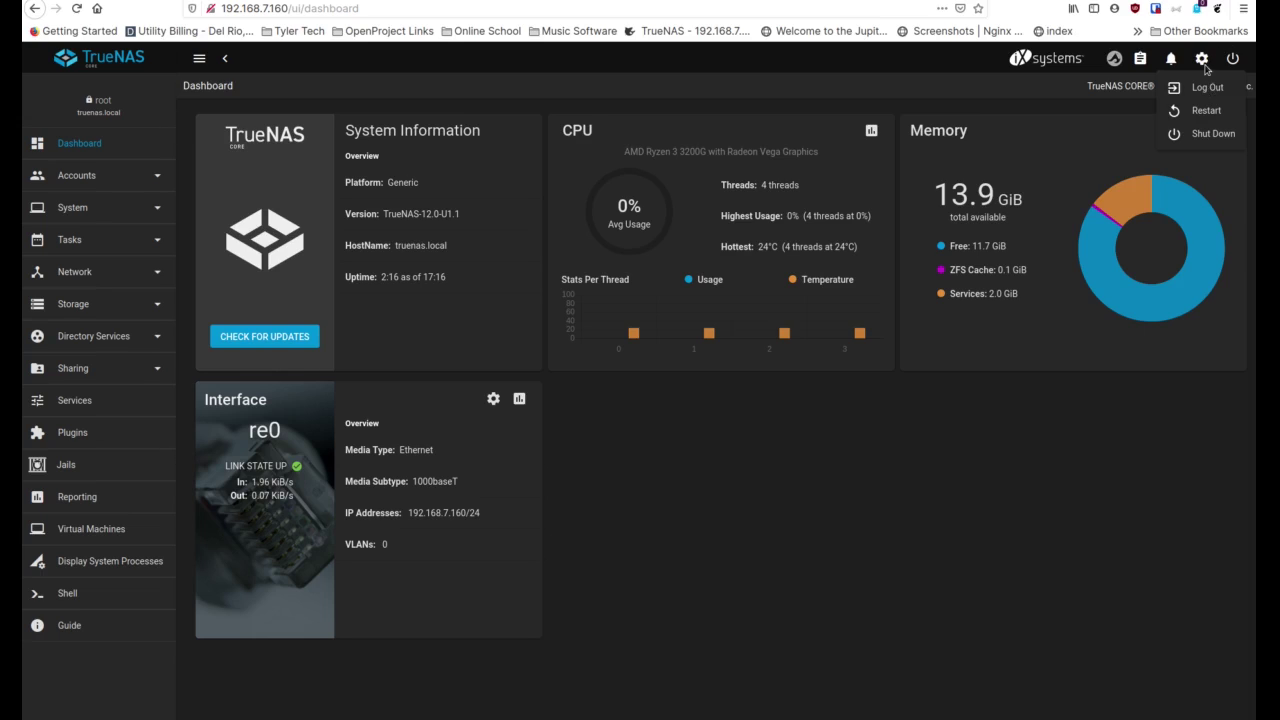
Dismiss the power options and open Preferences from the settings gear menu
{"action": "left_click", "coordinate": [1202, 62]}
{"action": "left_click", "coordinate": [1202, 60]}
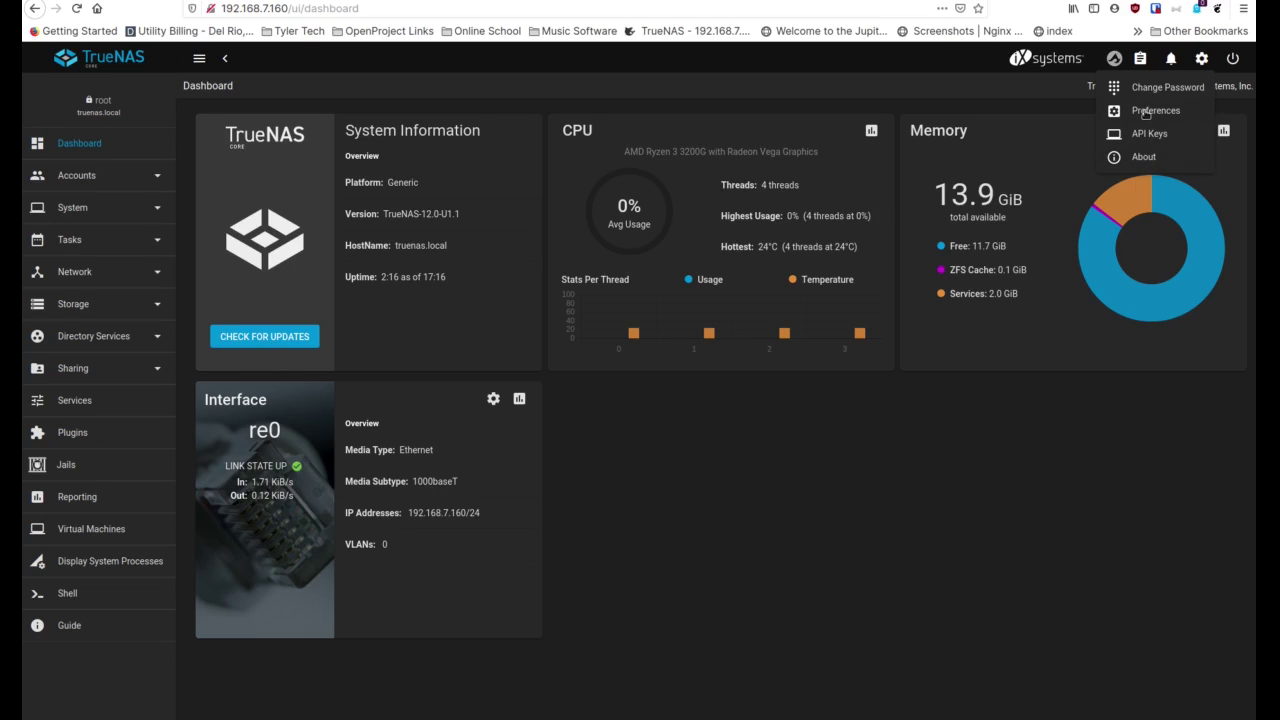
{"action": "left_click", "coordinate": [1146, 113]}
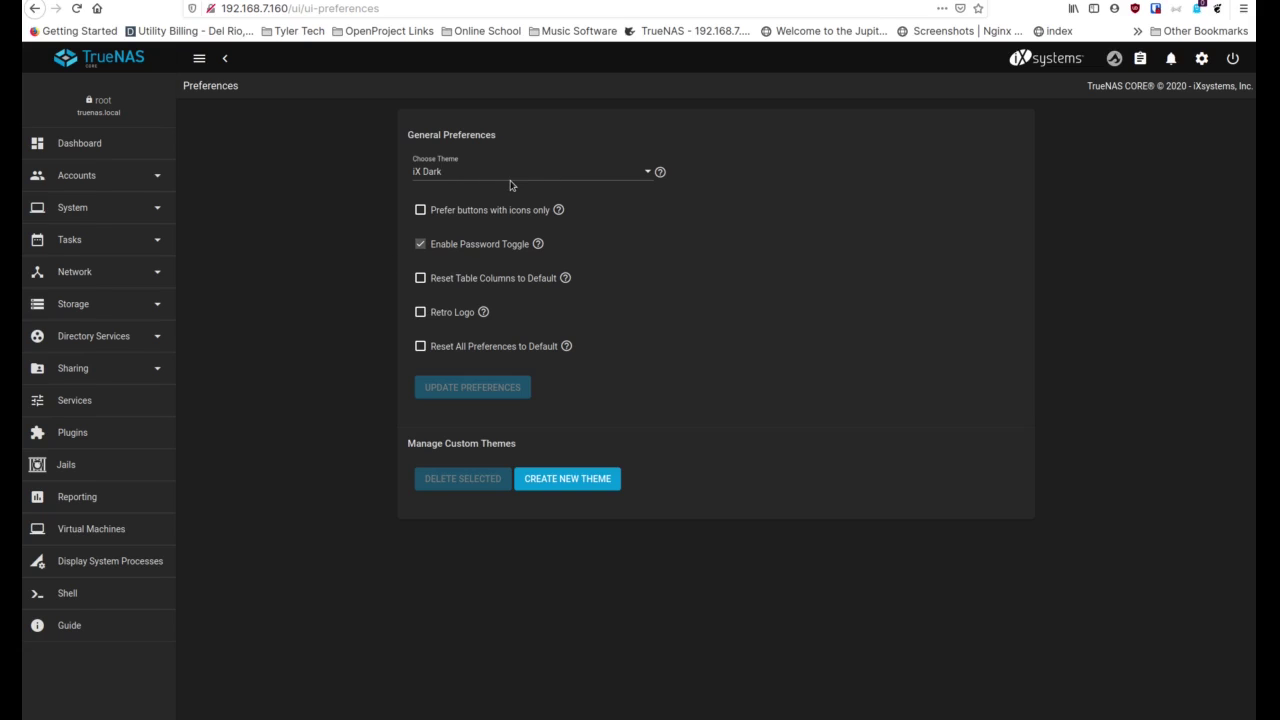
Try out the iX Blue and Dracula themes in Preferences
{"action": "left_click", "coordinate": [511, 177]}
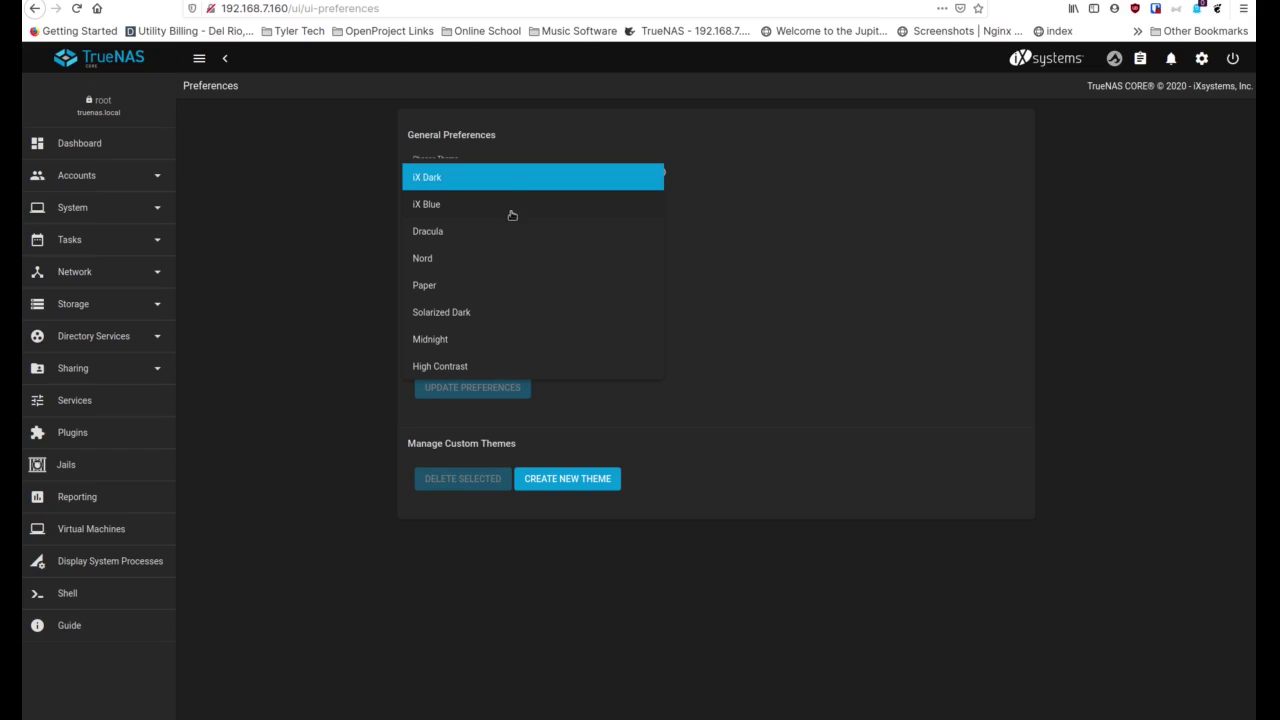
{"action": "left_click", "coordinate": [498, 208]}
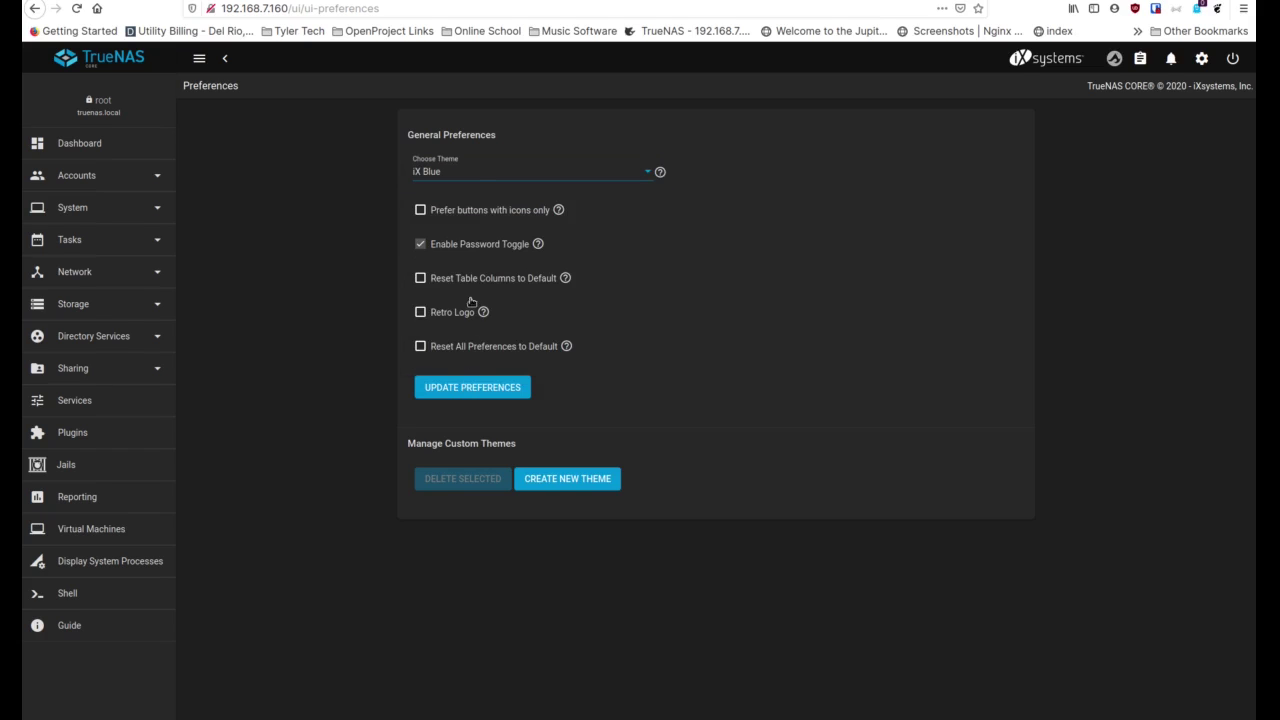
{"action": "left_click", "coordinate": [474, 177]}
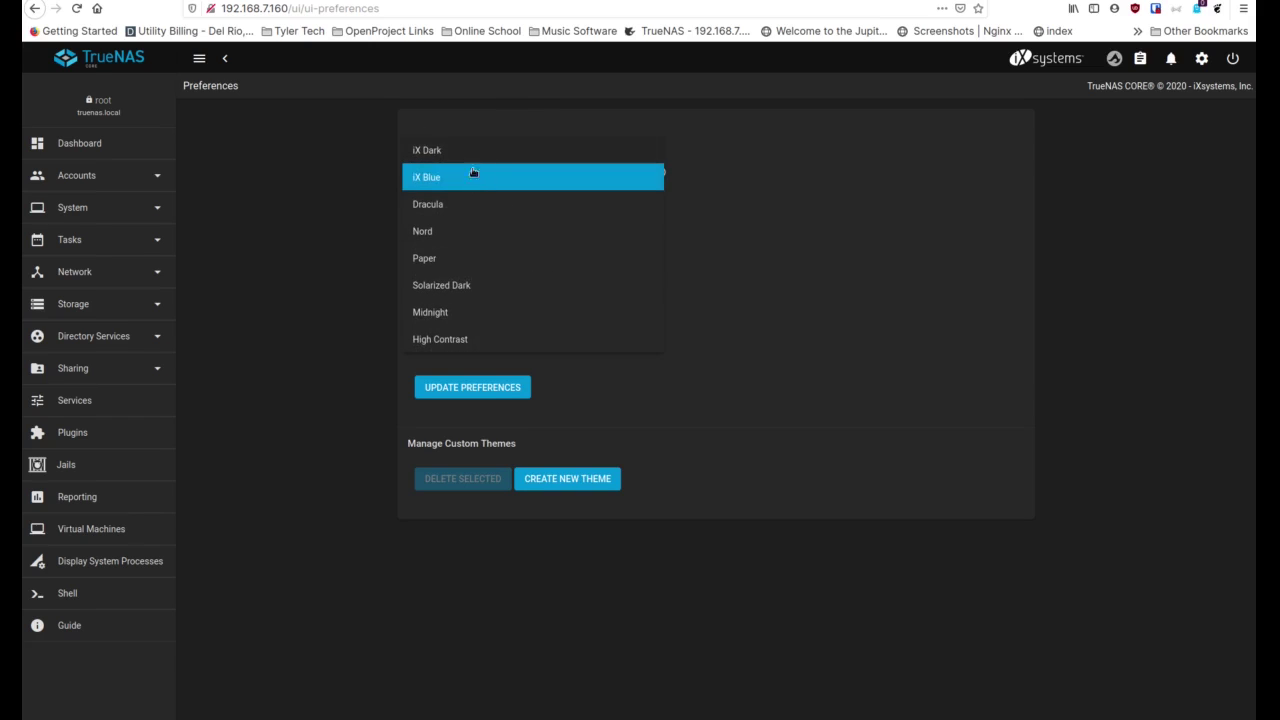
{"action": "left_click", "coordinate": [468, 398]}
{"action": "left_click", "coordinate": [472, 398]}
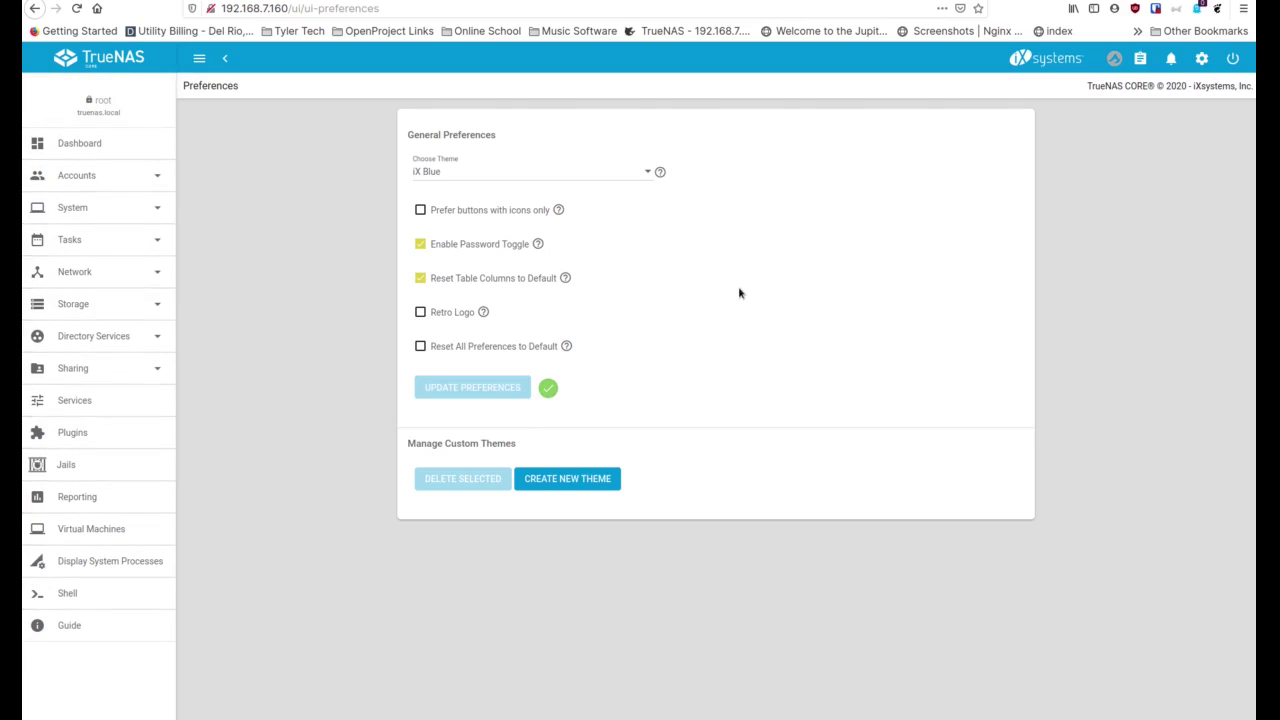
{"action": "left_click", "coordinate": [549, 180]}
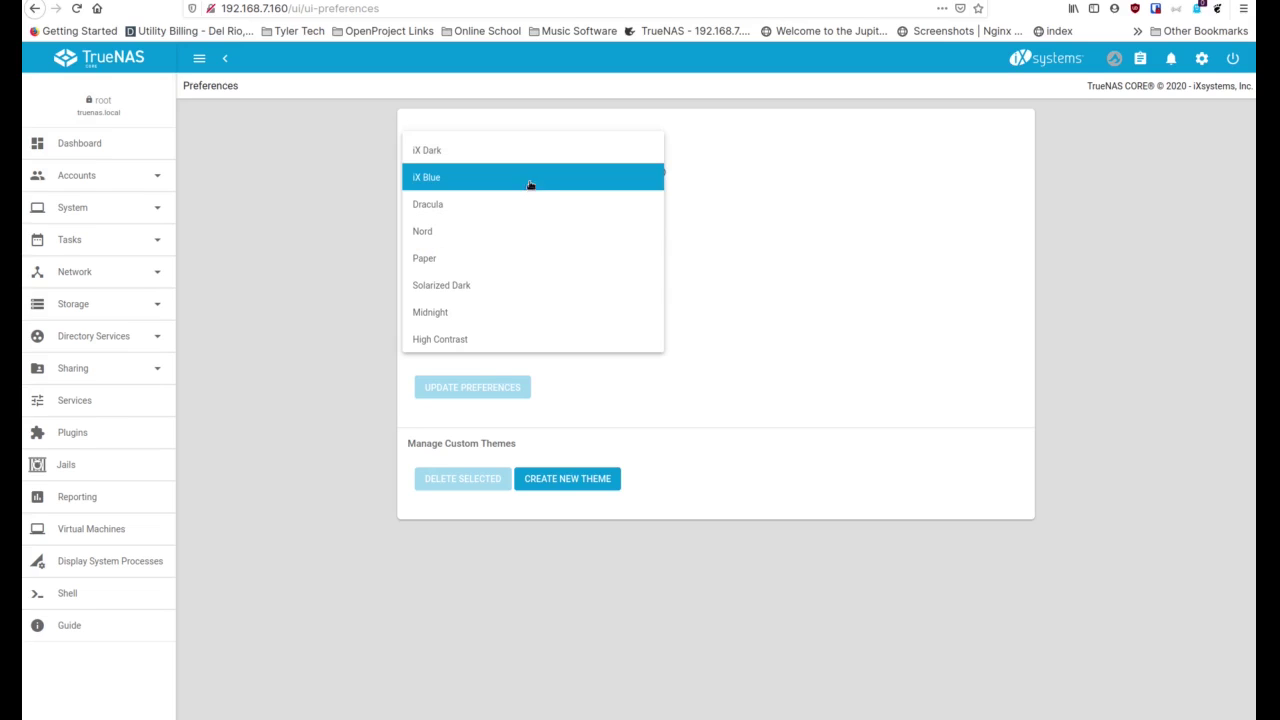
{"action": "left_click", "coordinate": [526, 208]}
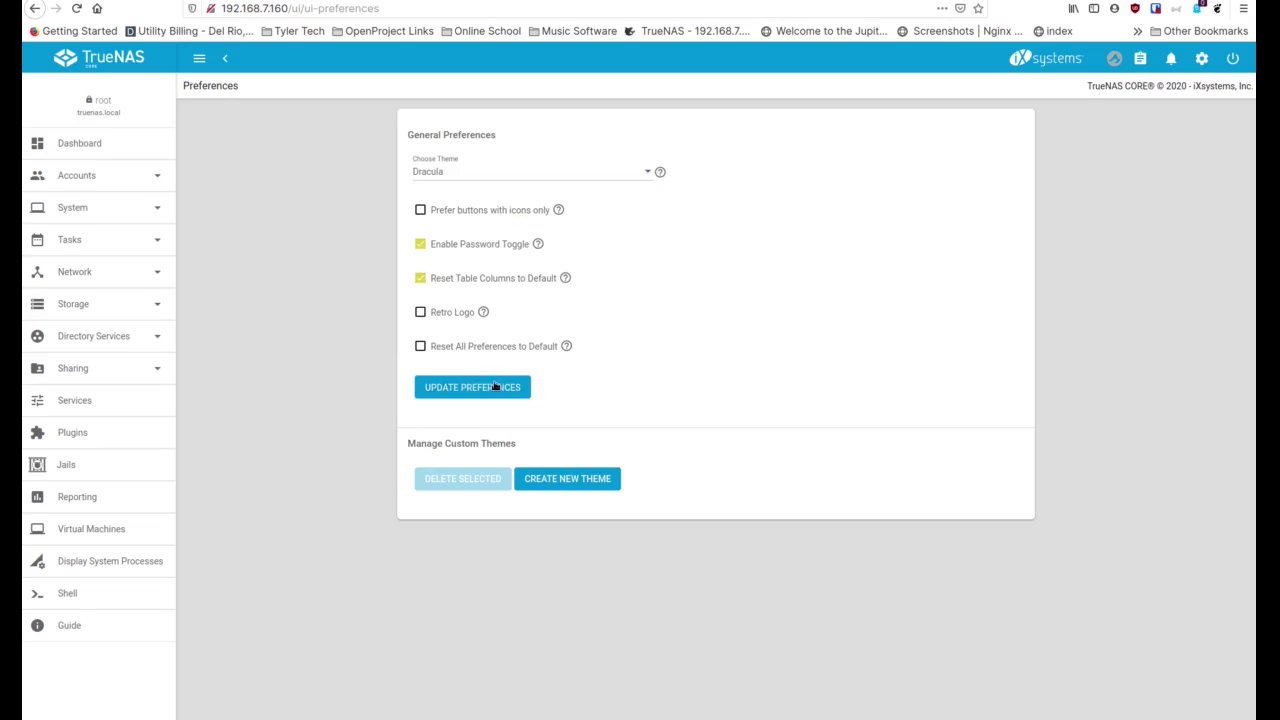
{"action": "left_click", "coordinate": [494, 386]}
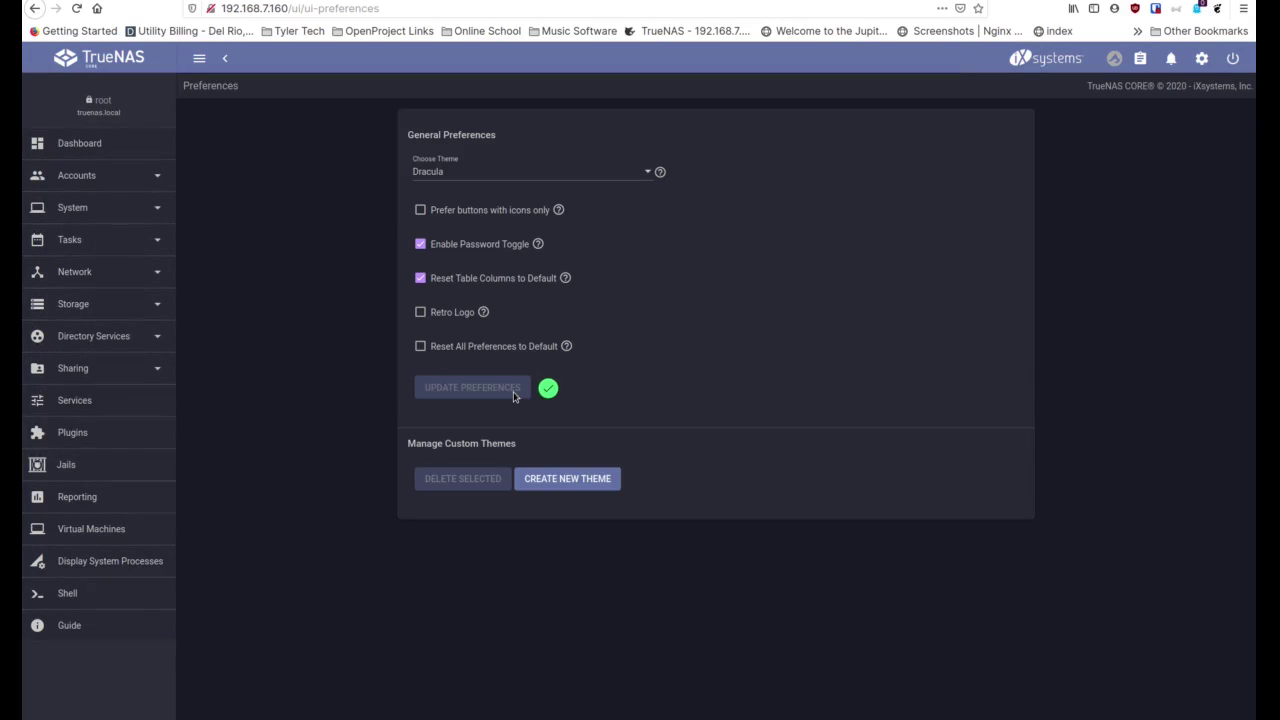
Try Solarized Dark, restore the iX Dark theme, and return to the Dashboard
{"action": "left_click", "coordinate": [526, 176]}
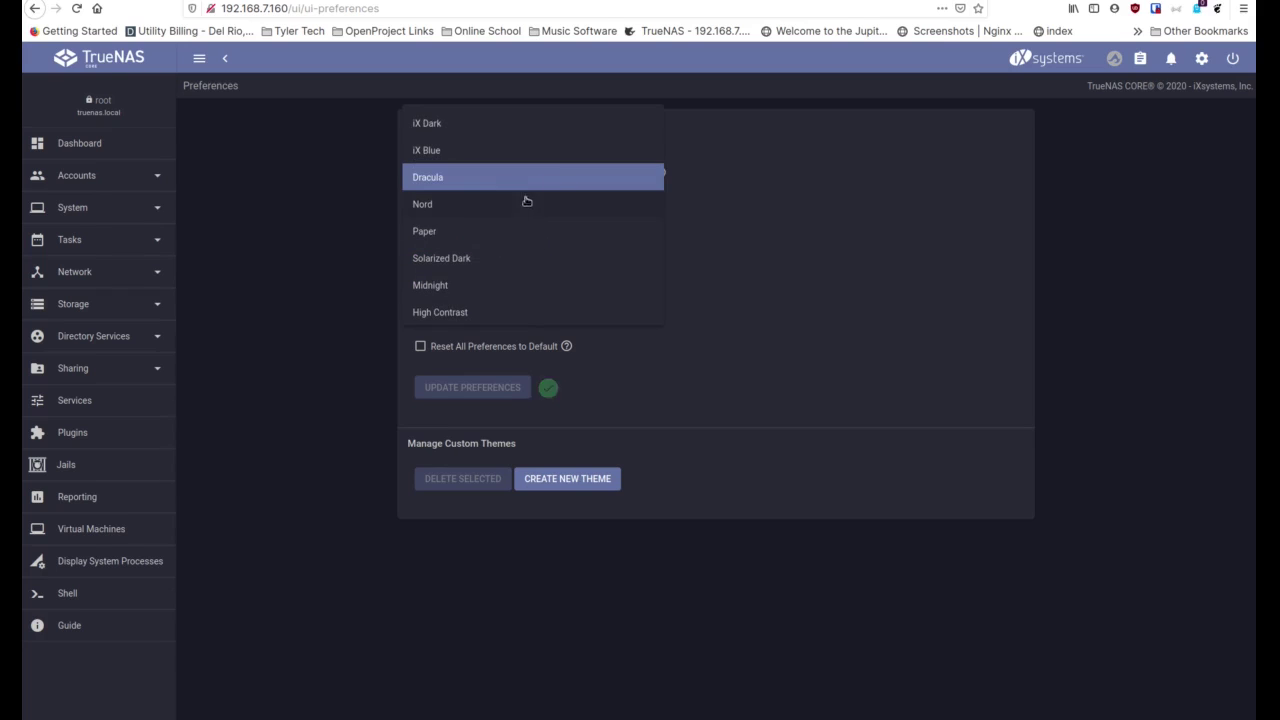
{"action": "left_click", "coordinate": [507, 257]}
{"action": "left_click", "coordinate": [466, 398]}
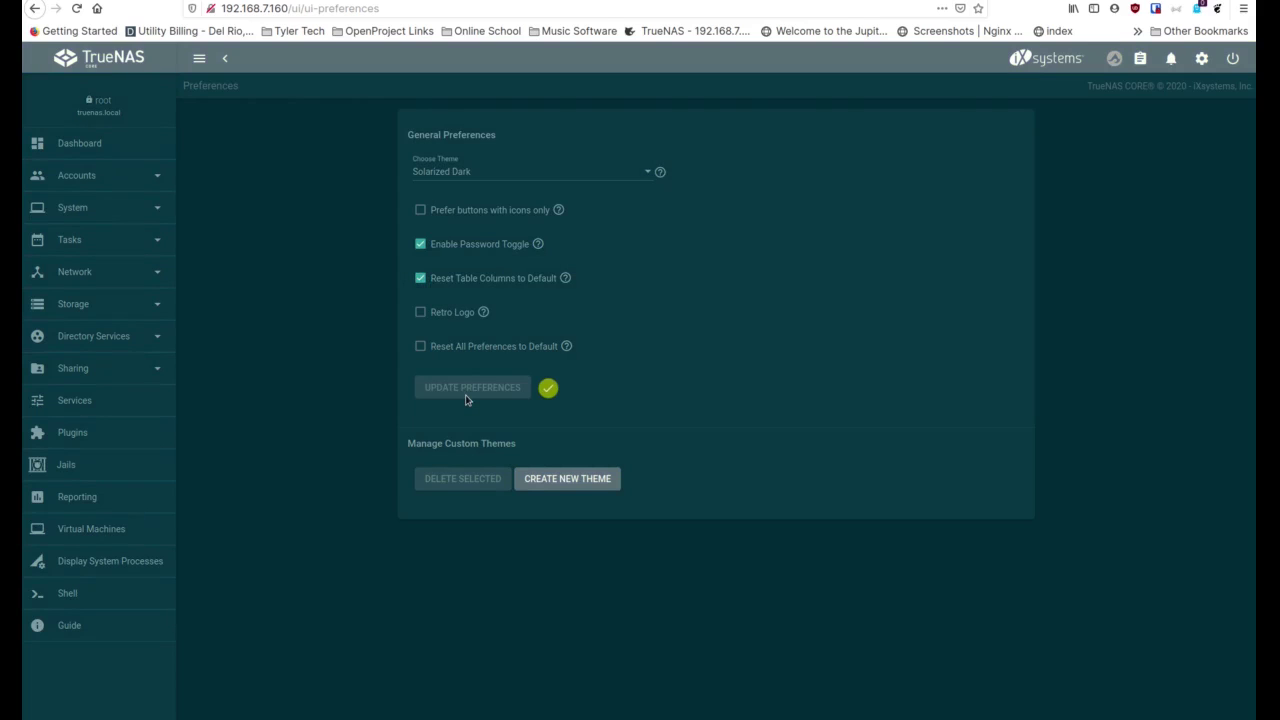
{"action": "left_click", "coordinate": [505, 176]}
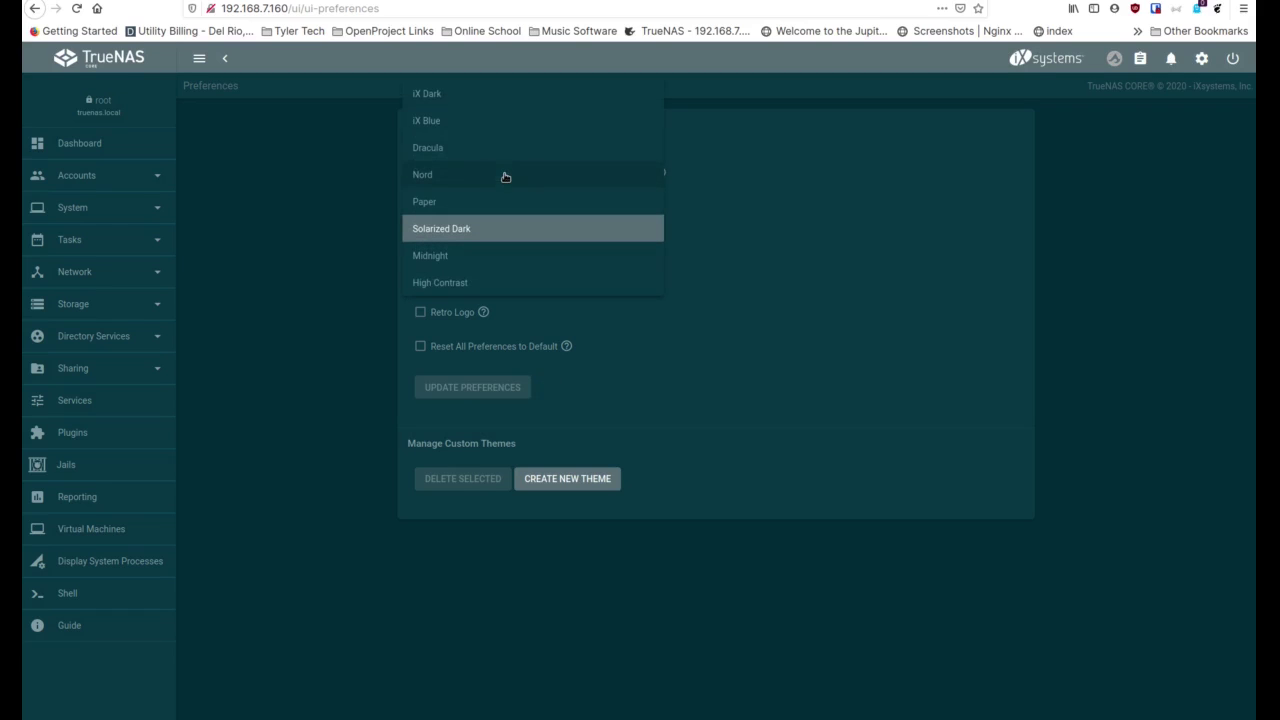
{"action": "left_click", "coordinate": [496, 101]}
{"action": "left_click", "coordinate": [494, 389]}
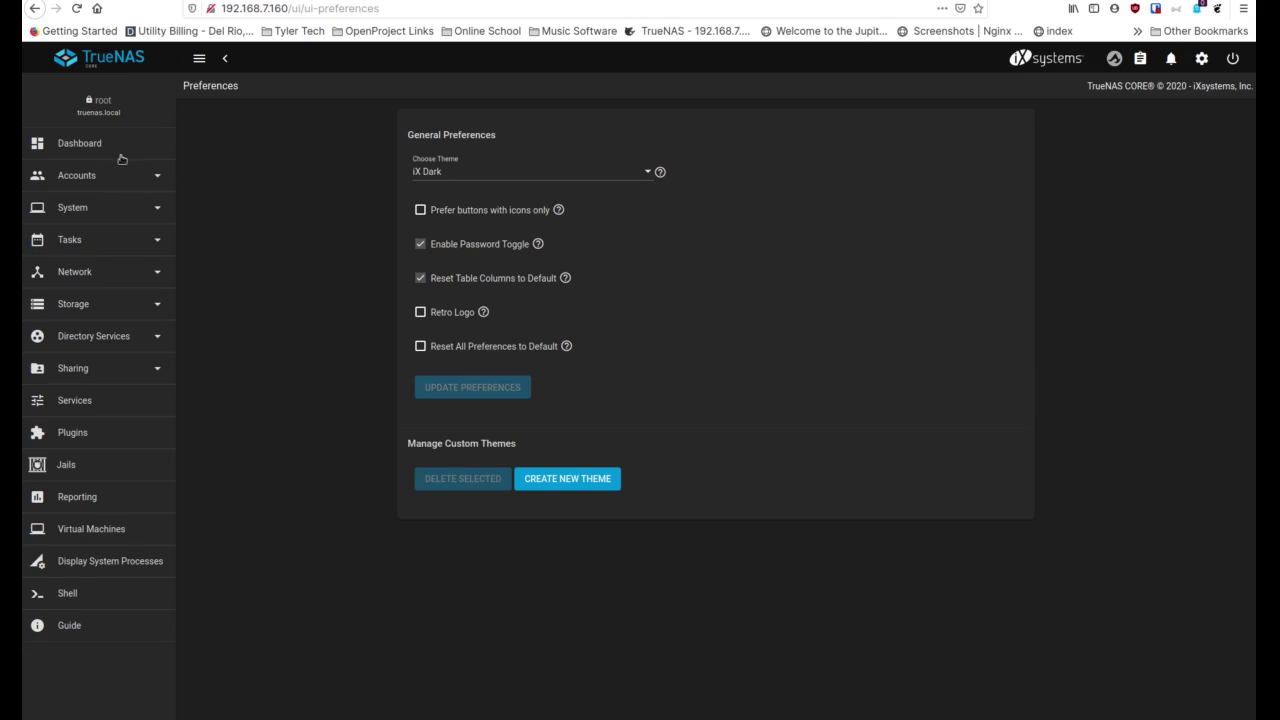
{"action": "left_click", "coordinate": [108, 147]}
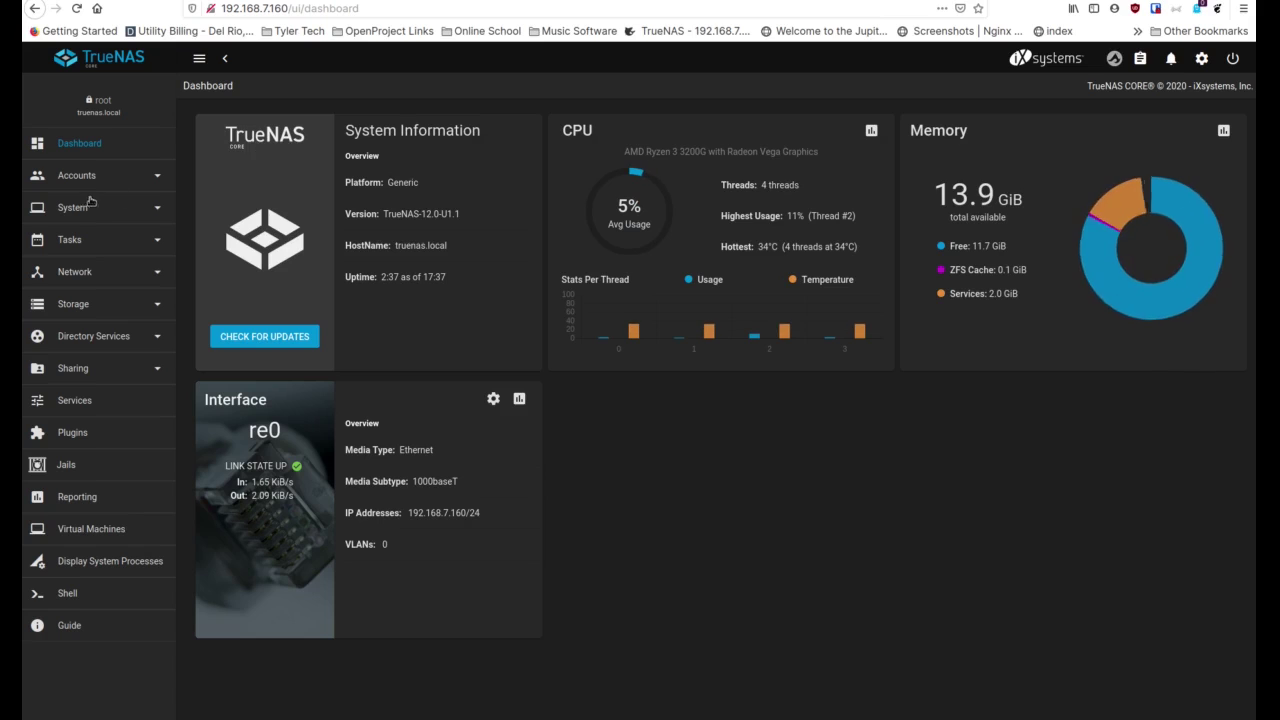
Collapse and restore the sidebar, then expand Accounts to reveal Groups and Users
{"action": "left_click", "coordinate": [200, 60]}
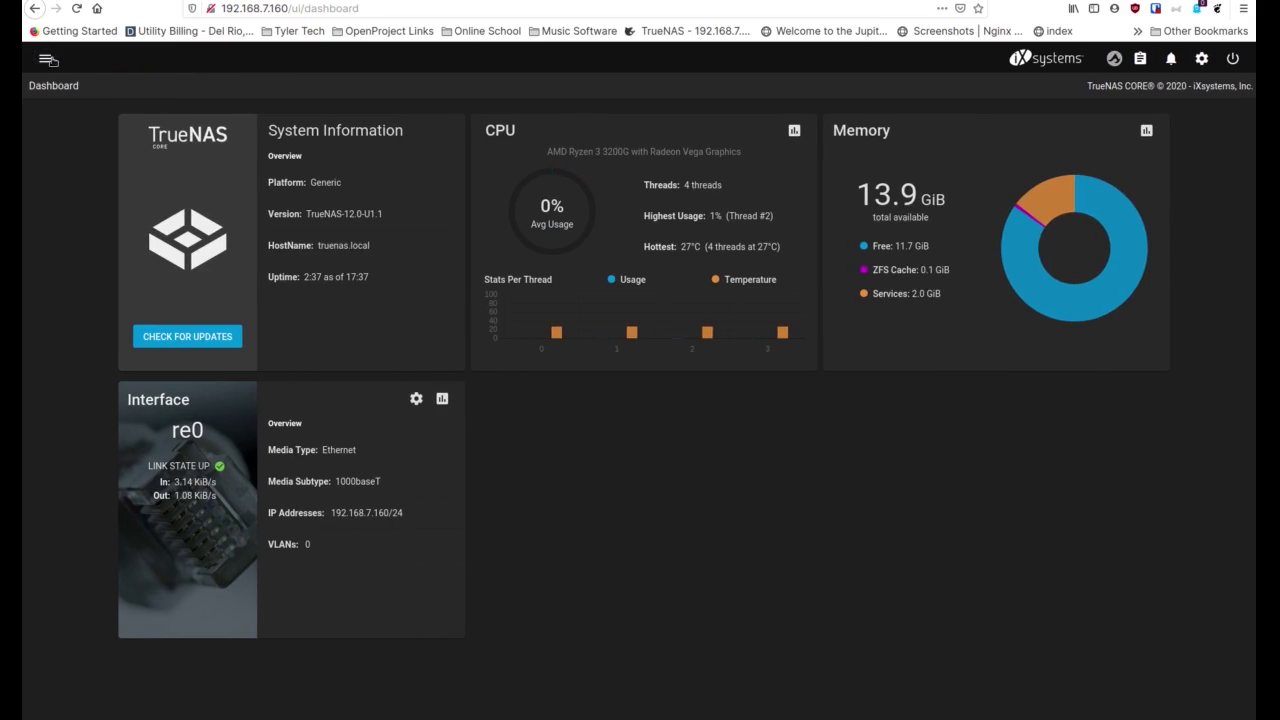
{"action": "left_click", "coordinate": [46, 57]}
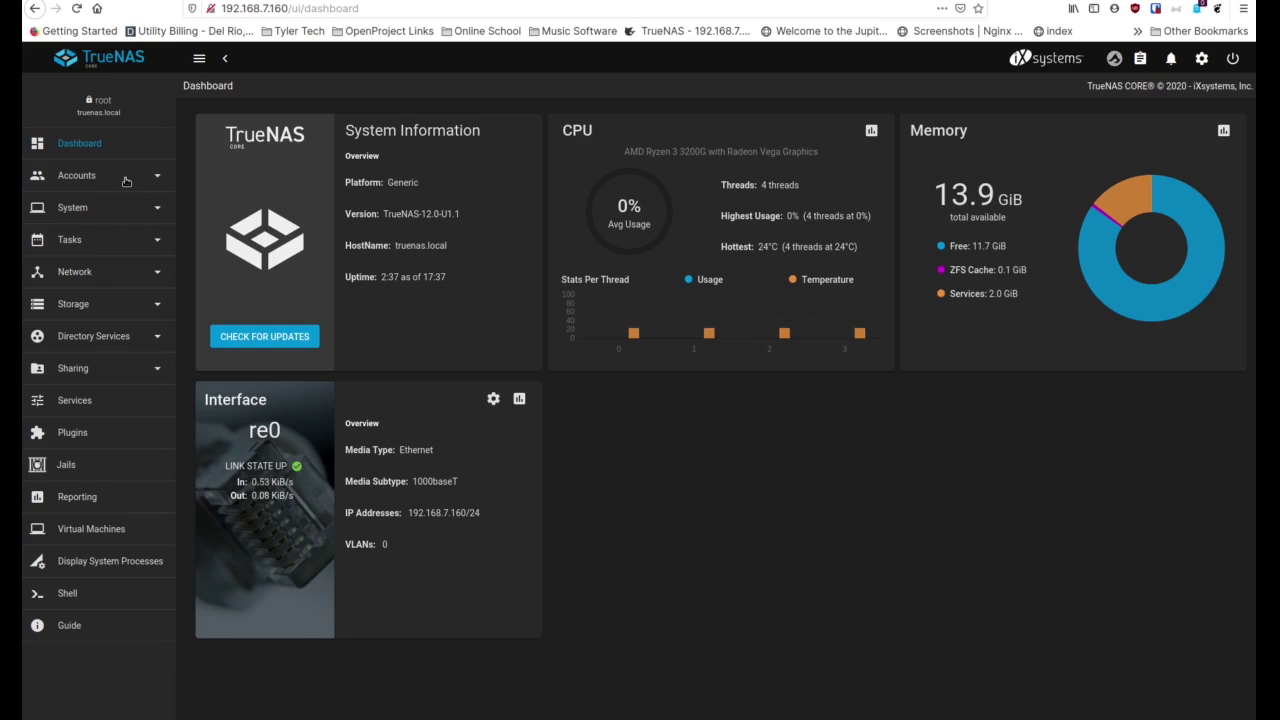
{"action": "left_click", "coordinate": [126, 181]}
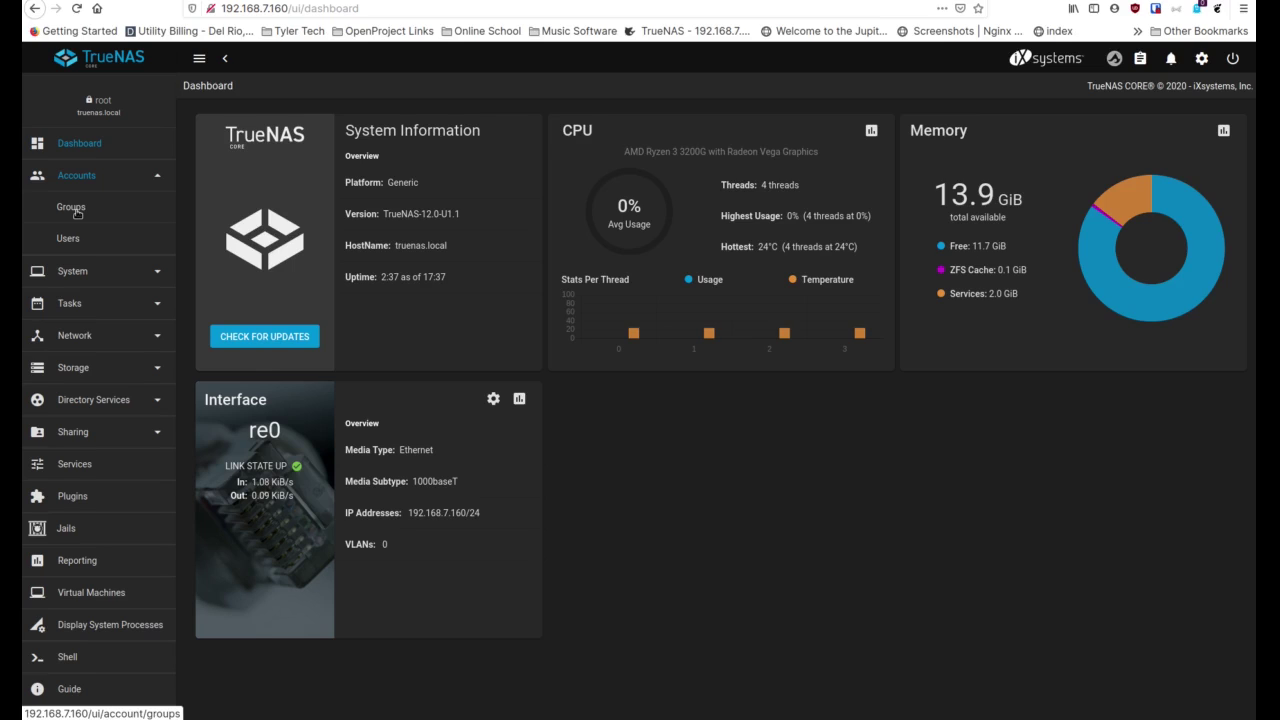
Open System > General, zoom the browser in, and scroll through the GUI, Localization and Other Options settings
{"action": "left_click", "coordinate": [96, 274]}
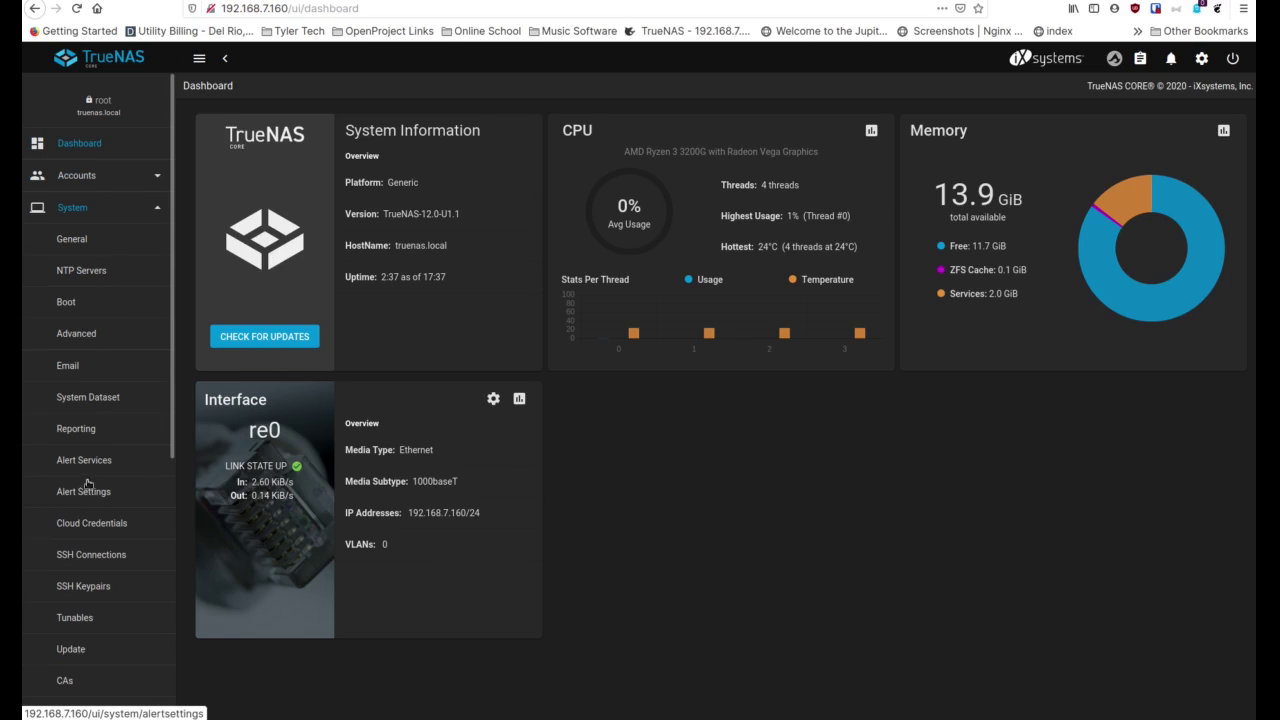
{"action": "left_click", "coordinate": [80, 239]}
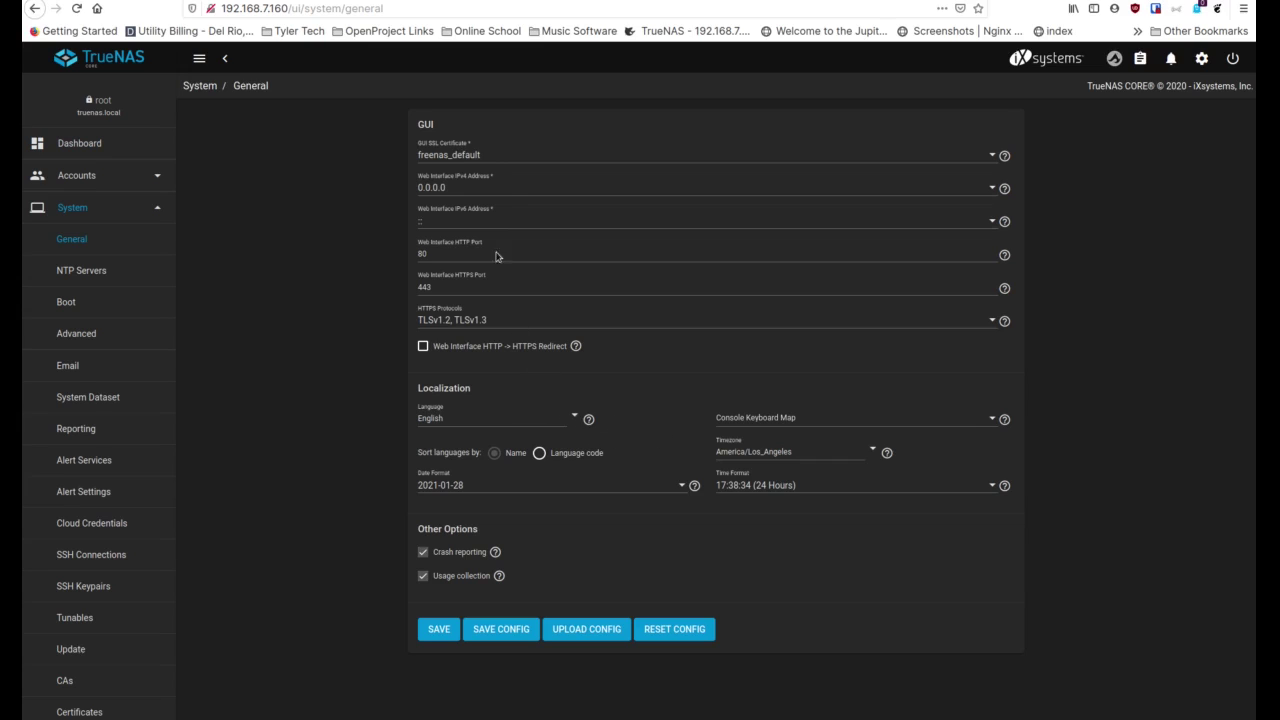
{"action": "key", "text": "ctrl+plus"}
{"action": "key", "text": "ctrl+plus"}
{"action": "key", "text": "ctrl+plus"}
{"action": "key", "text": "ctrl+plus"}
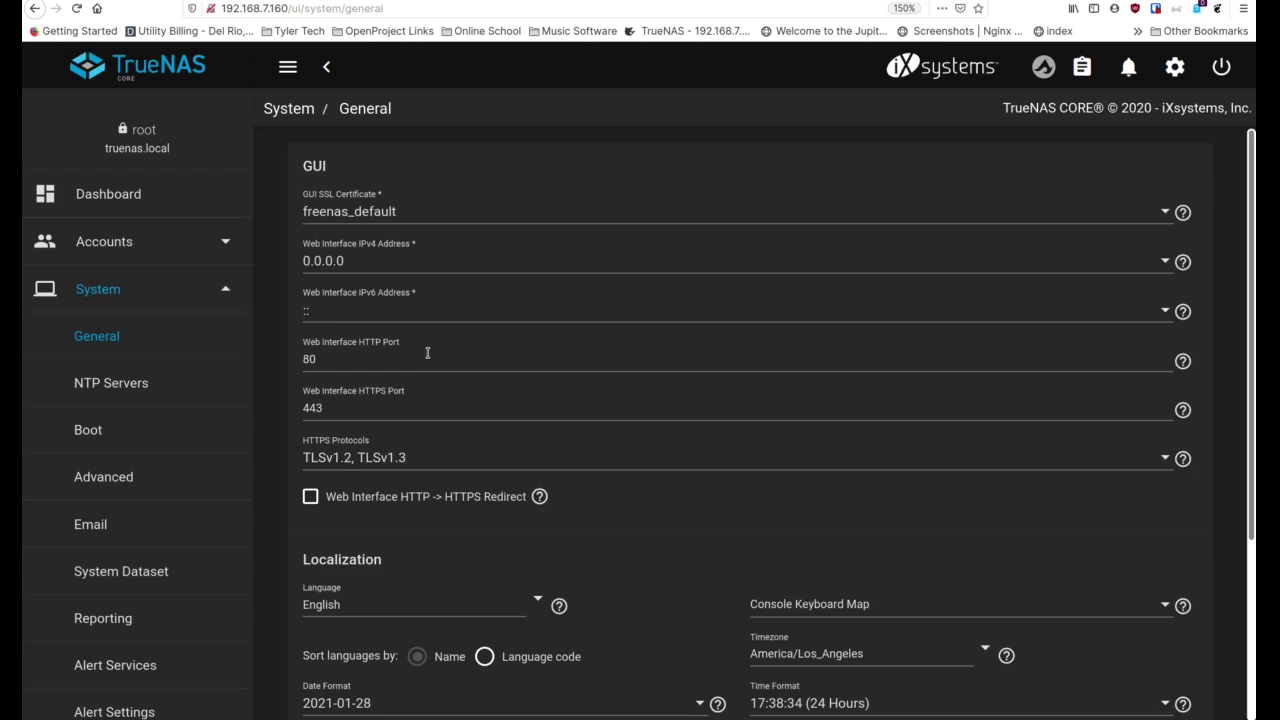
{"action": "scroll", "coordinate": [427, 353], "scroll_direction": "down", "scroll_amount": 1}
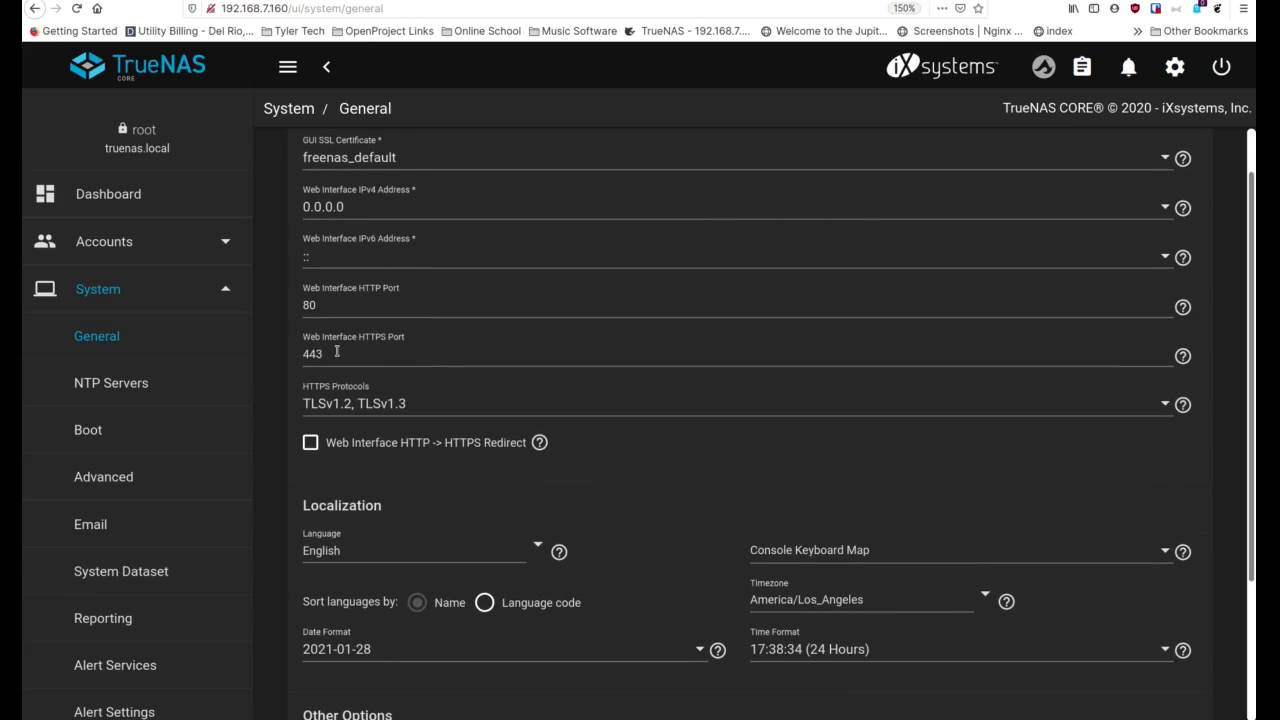
{"action": "scroll", "coordinate": [431, 310], "scroll_direction": "down", "scroll_amount": 2}
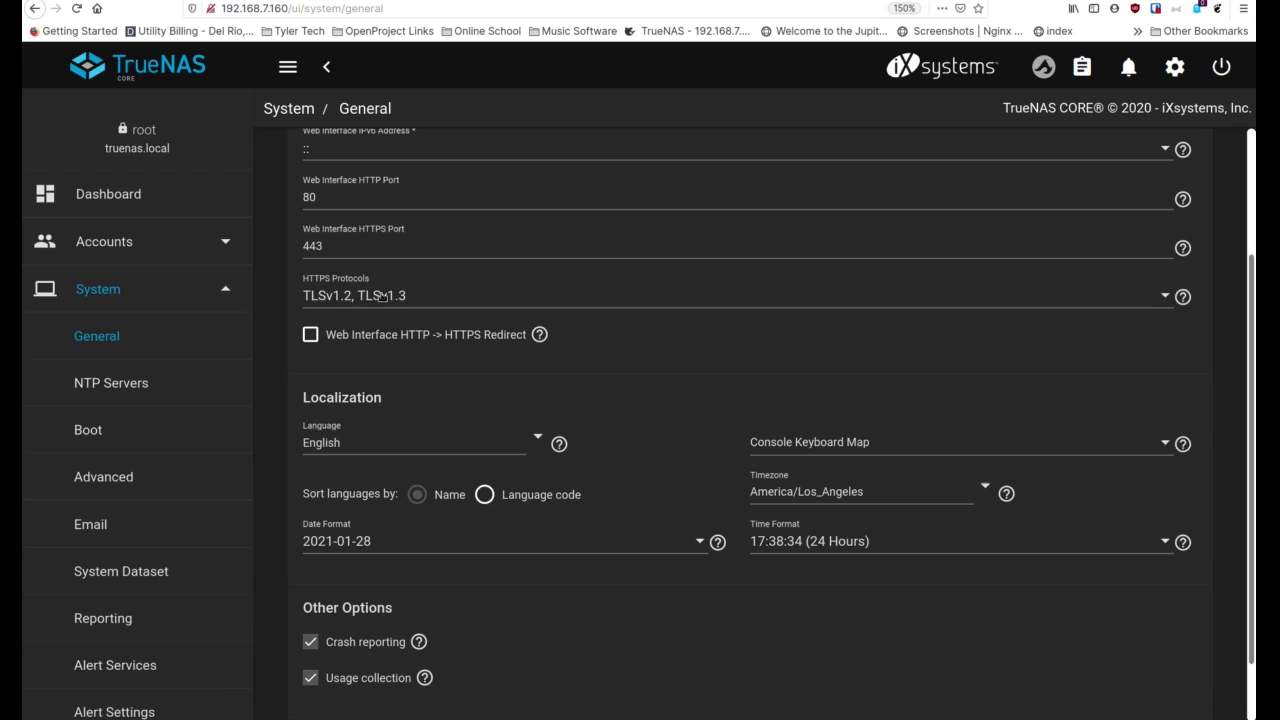
{"action": "left_click", "coordinate": [577, 302]}
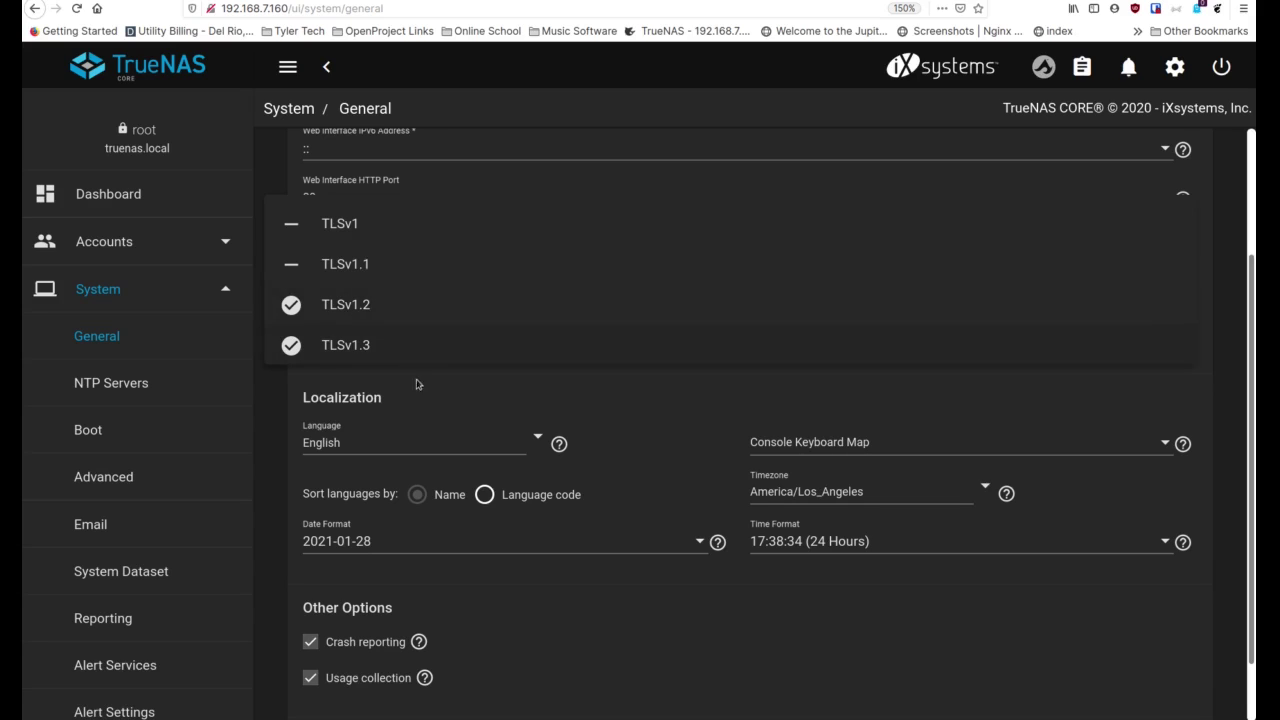
{"action": "left_click", "coordinate": [446, 417]}
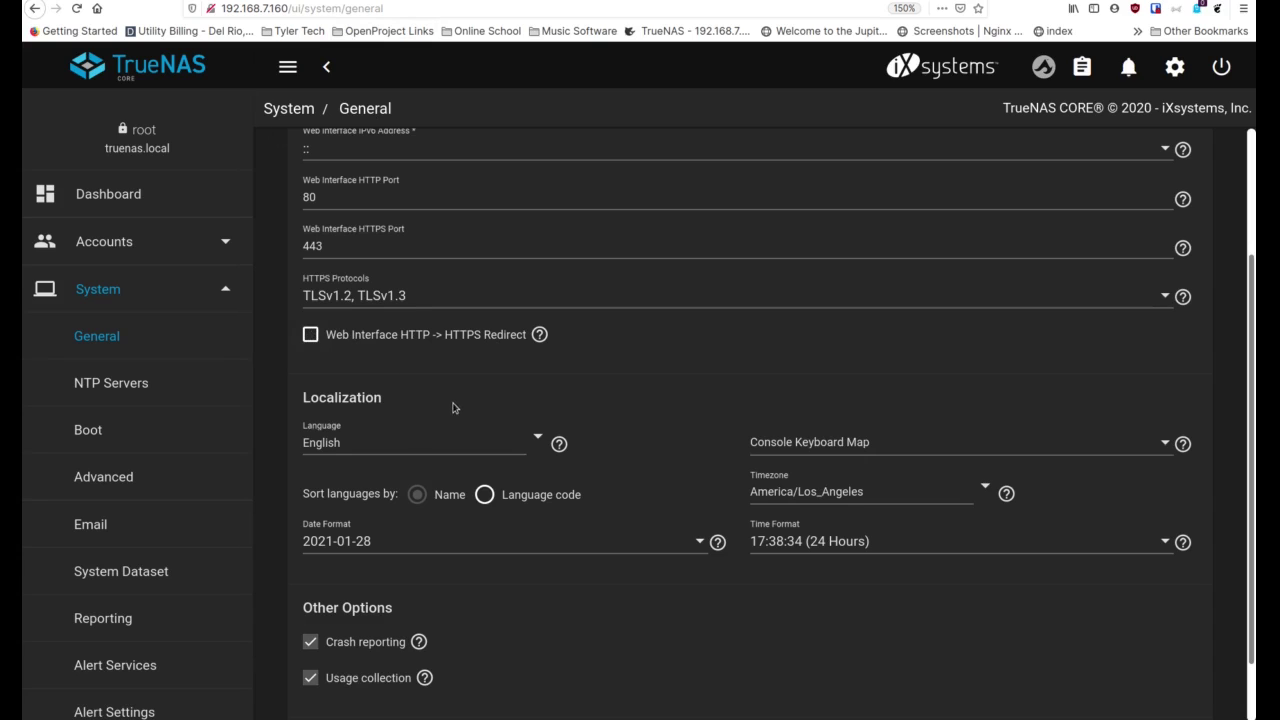
{"action": "scroll", "coordinate": [453, 407], "scroll_direction": "down", "scroll_amount": 1}
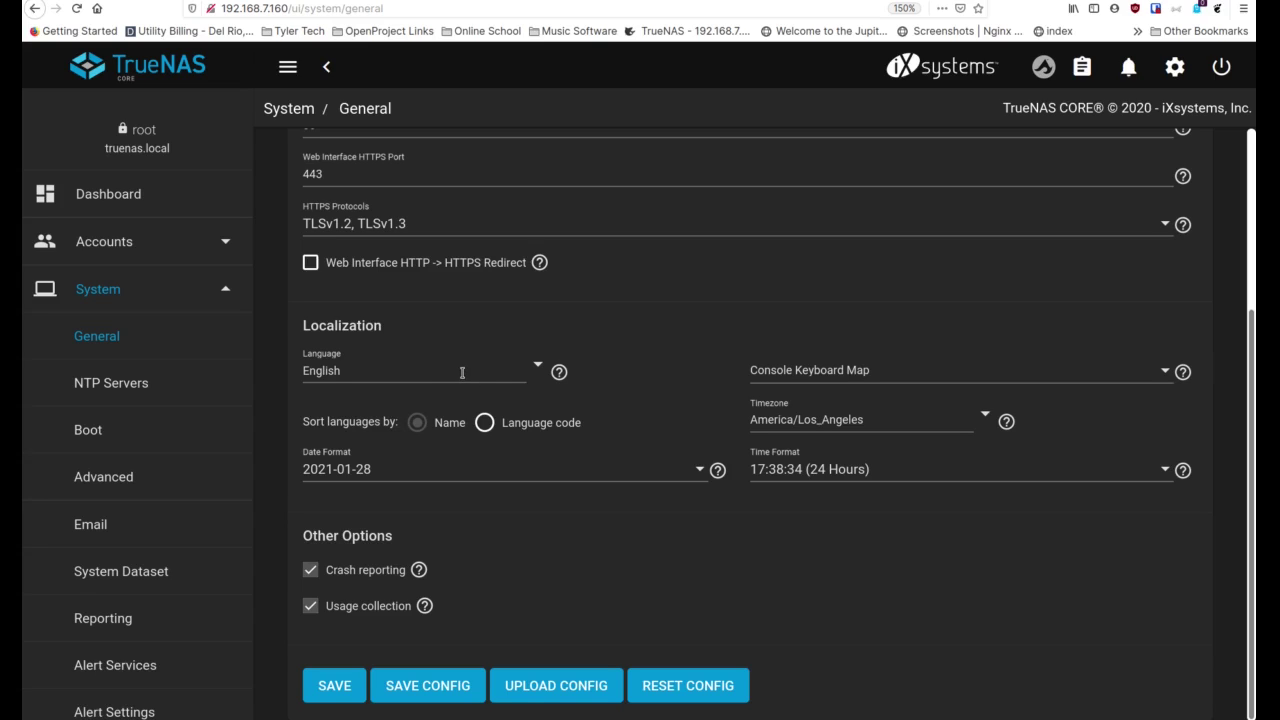
{"action": "left_click", "coordinate": [535, 369]}
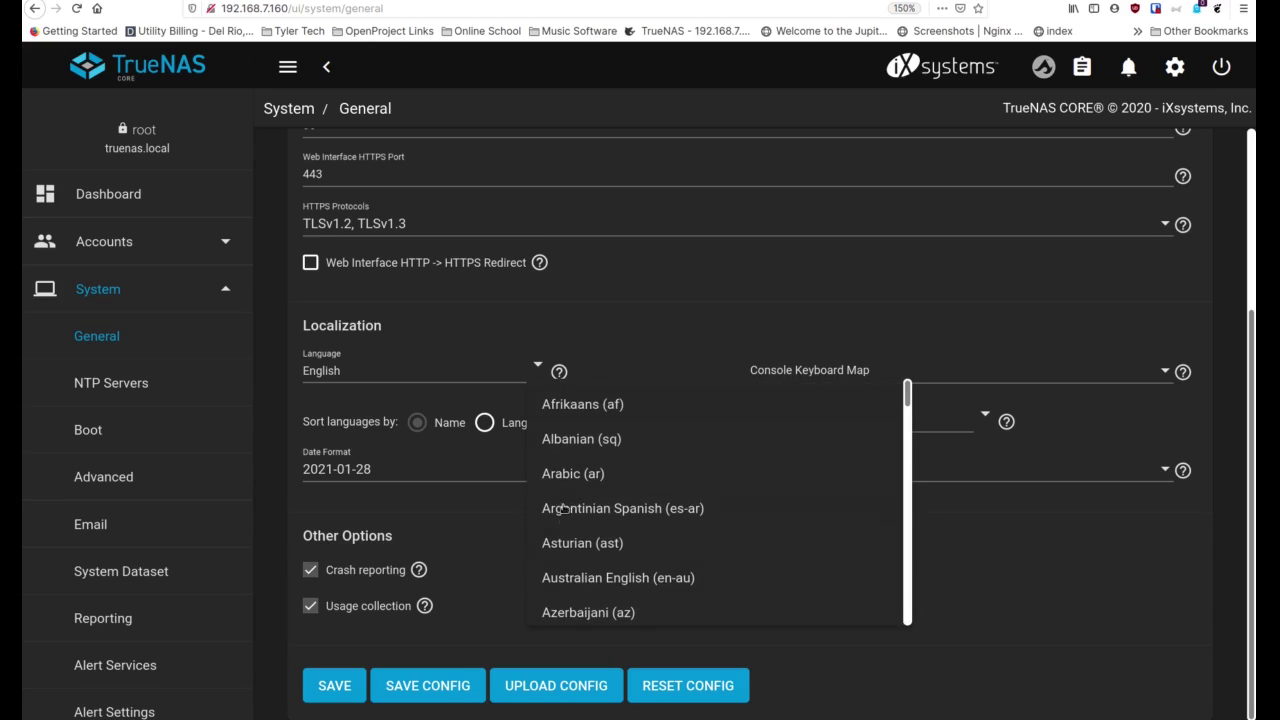
{"action": "left_click", "coordinate": [672, 350]}
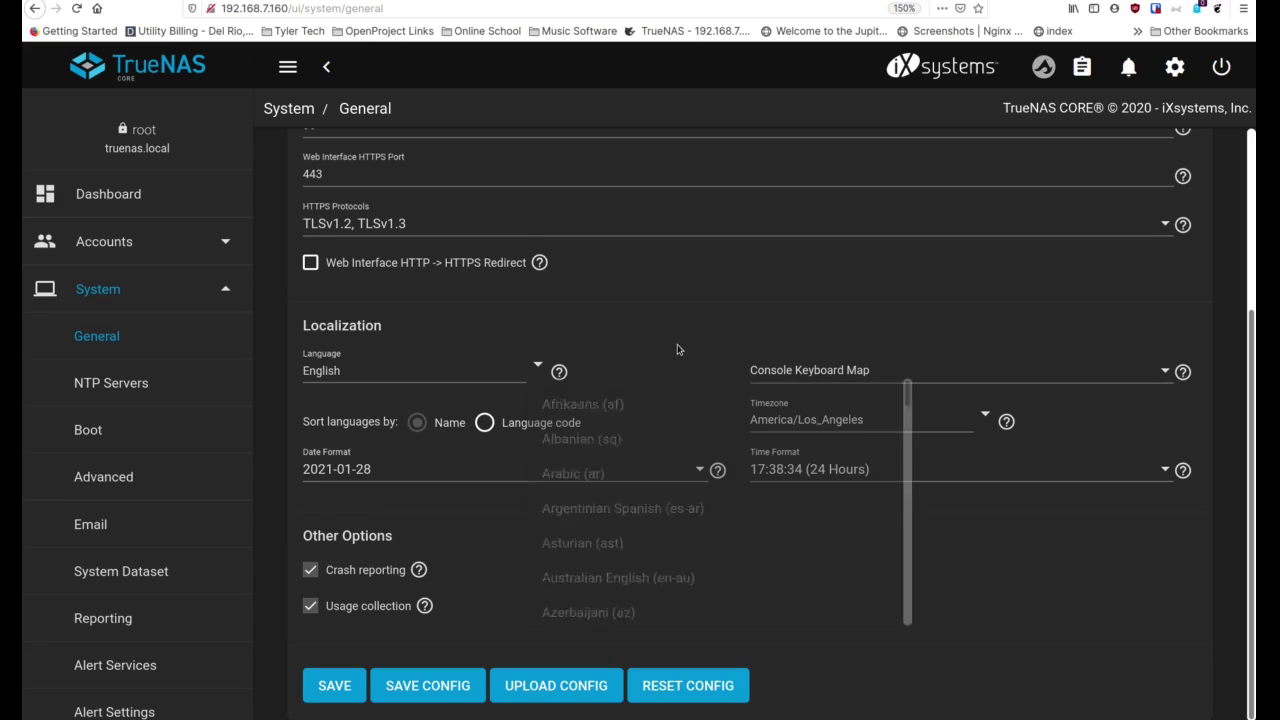
{"action": "left_click", "coordinate": [903, 373]}
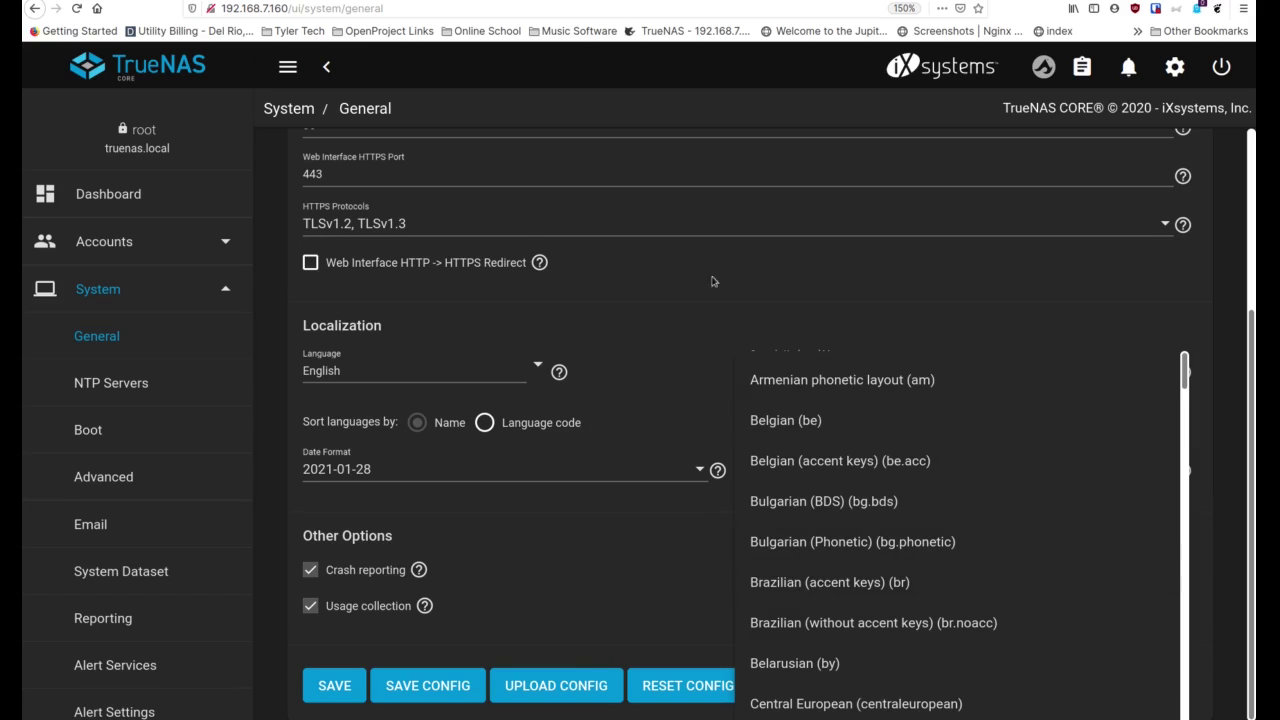
{"action": "left_click", "coordinate": [640, 302]}
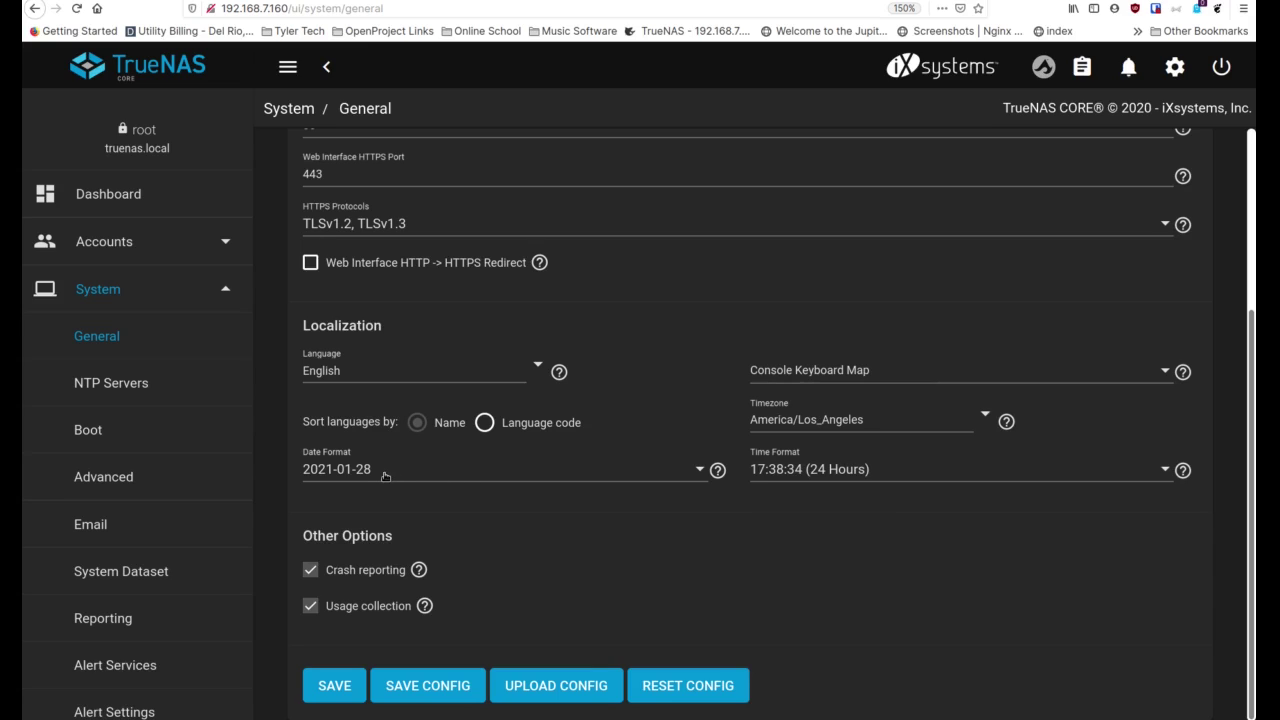
{"action": "left_click", "coordinate": [684, 476]}
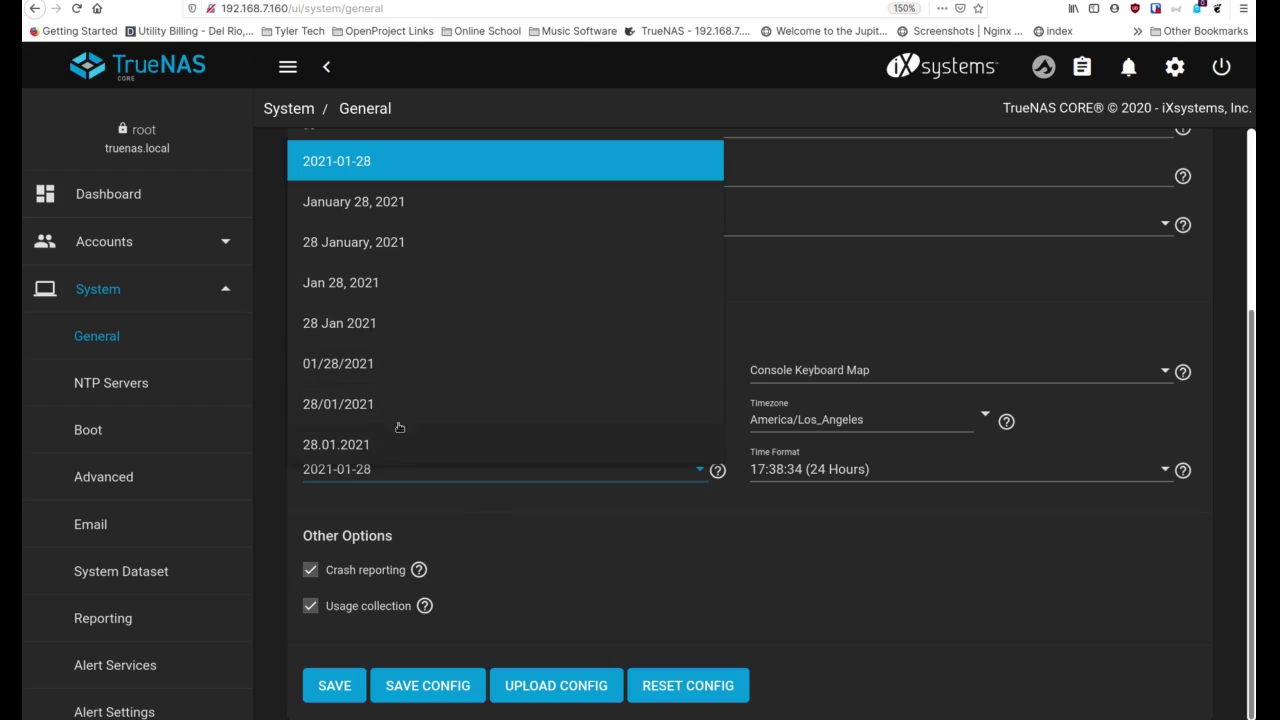
{"action": "left_click", "coordinate": [461, 512]}
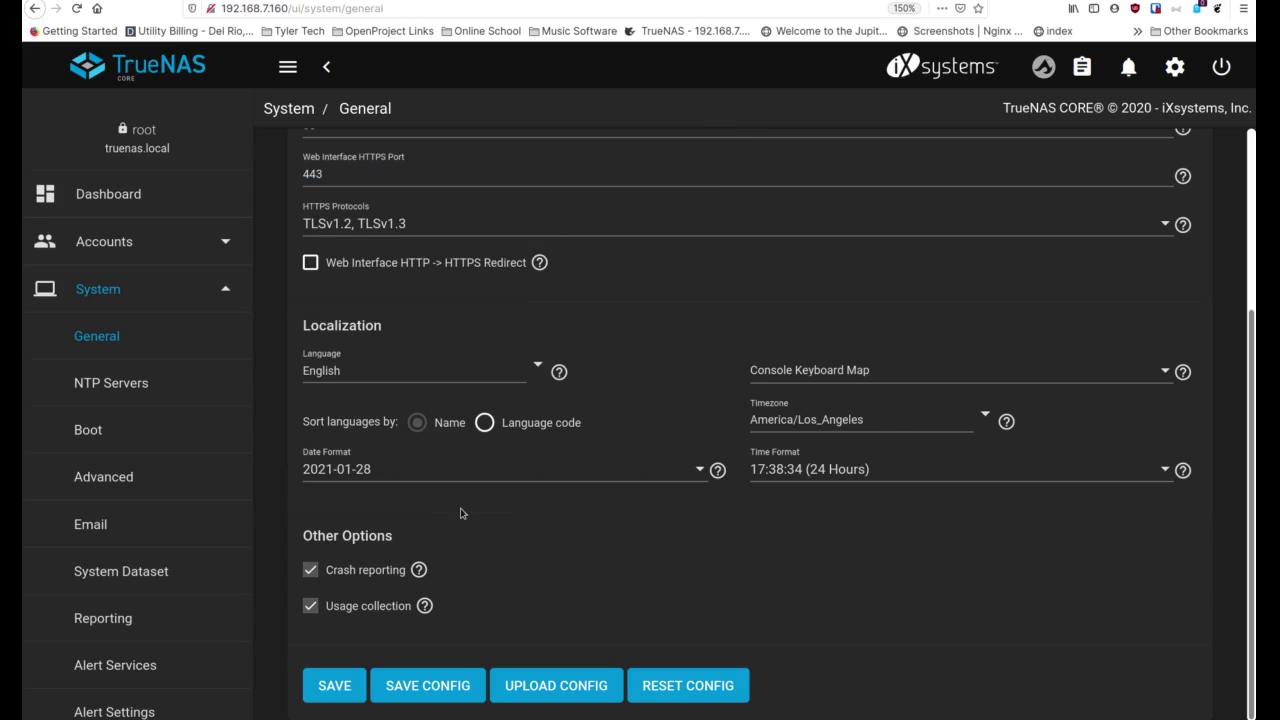
{"action": "left_click", "coordinate": [944, 423]}
{"action": "left_click", "coordinate": [980, 414]}
Choose America/Chicago from the Timezone dropdown
{"action": "left_click", "coordinate": [984, 419]}
{"action": "left_click", "coordinate": [984, 419]}
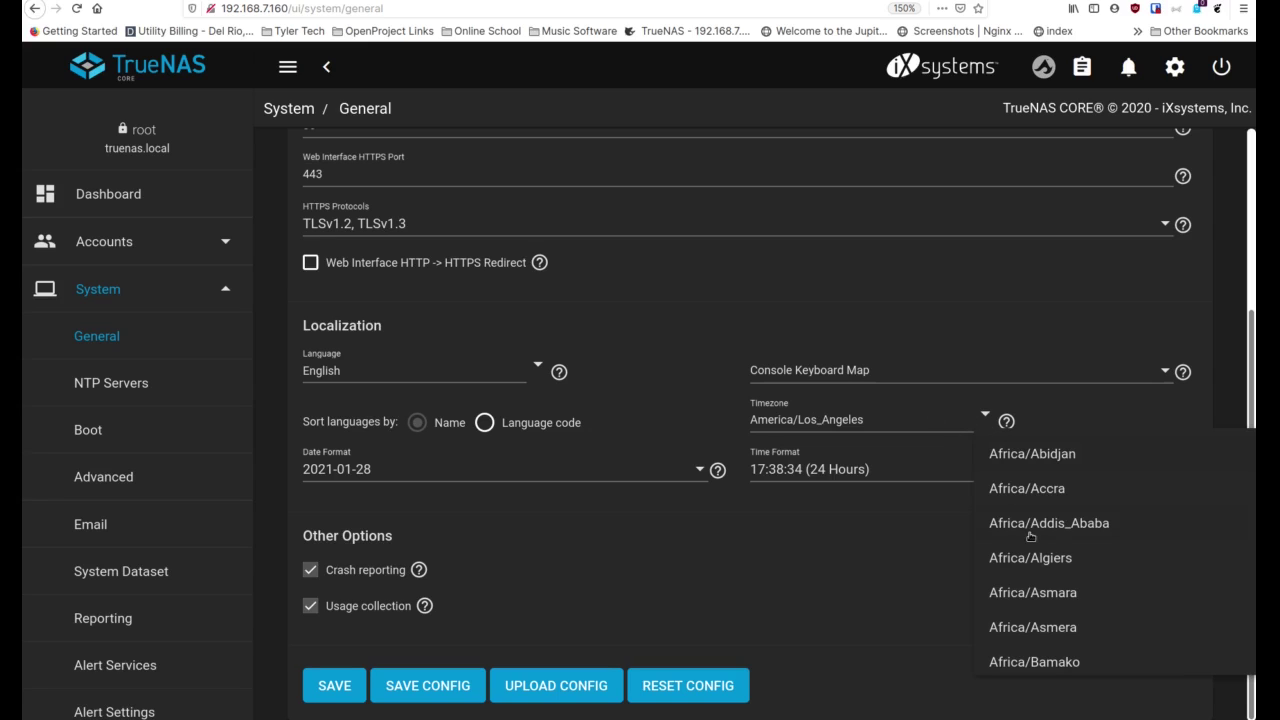
{"action": "scroll", "coordinate": [1030, 537], "scroll_direction": "down", "scroll_amount": 15}
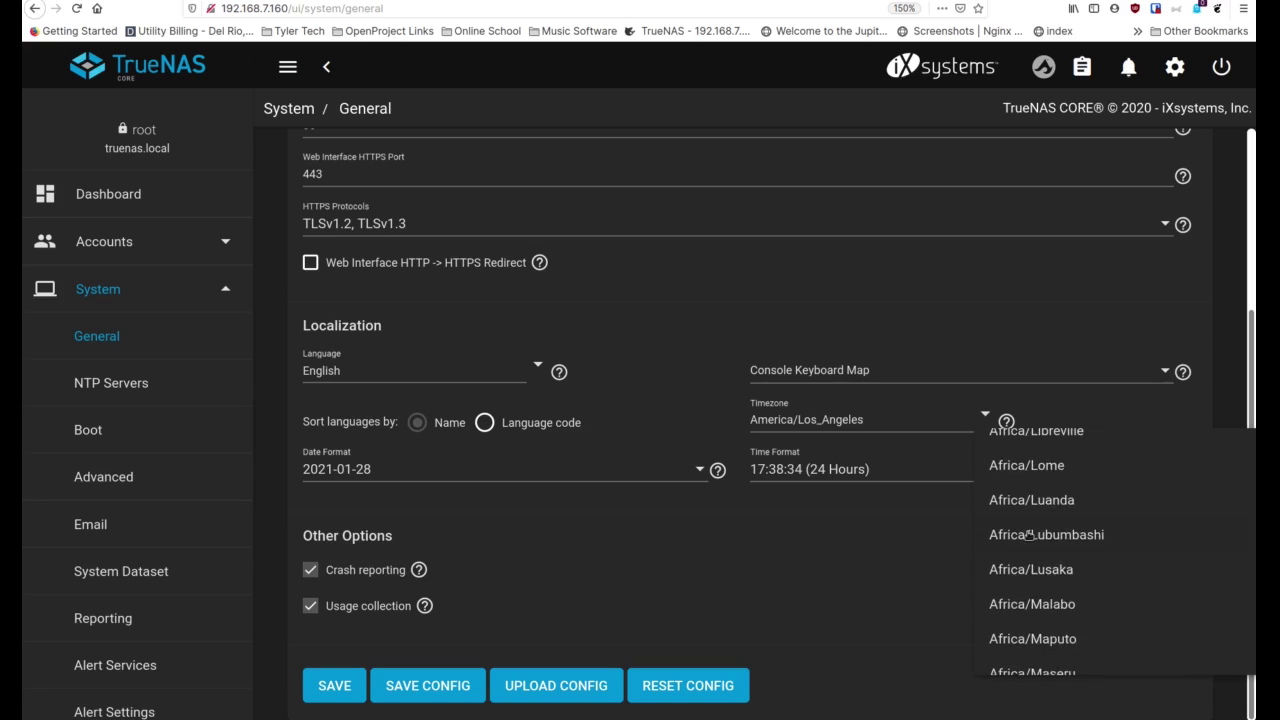
{"action": "scroll", "coordinate": [1028, 535], "scroll_direction": "down", "scroll_amount": 10}
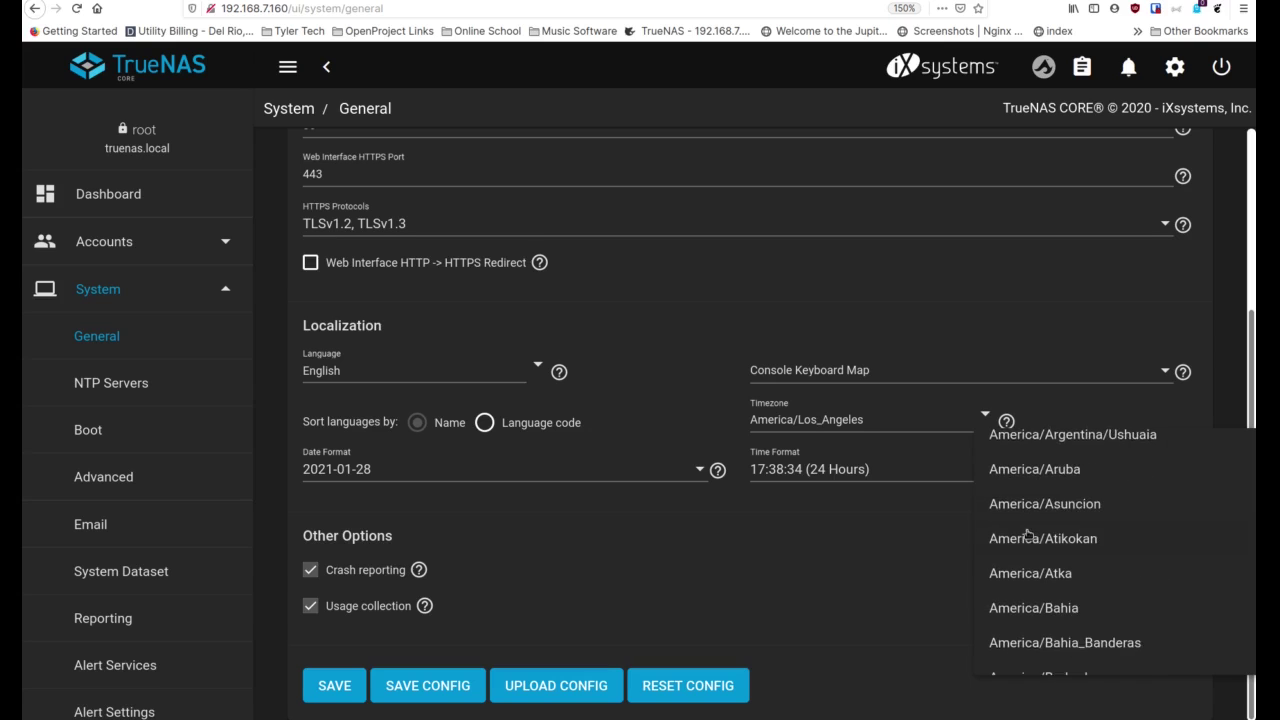
{"action": "scroll", "coordinate": [1028, 535], "scroll_direction": "down", "scroll_amount": 5}
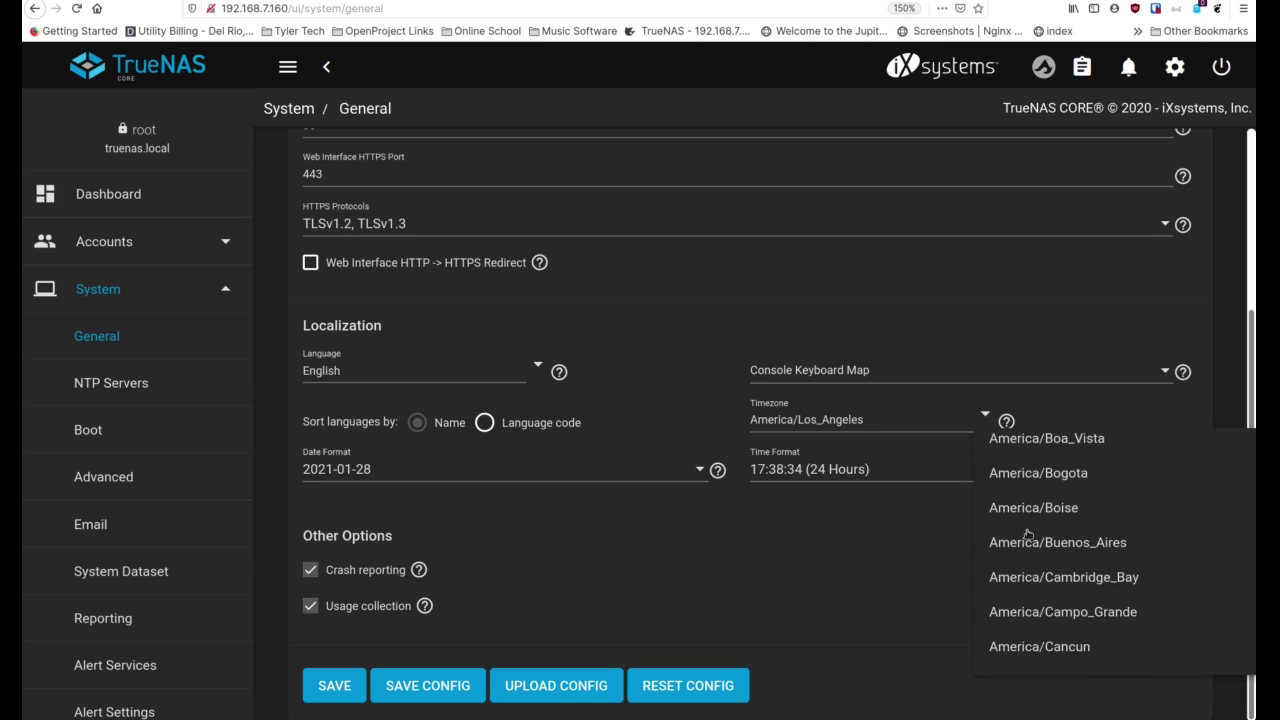
{"action": "scroll", "coordinate": [1028, 535], "scroll_direction": "up", "scroll_amount": 2}
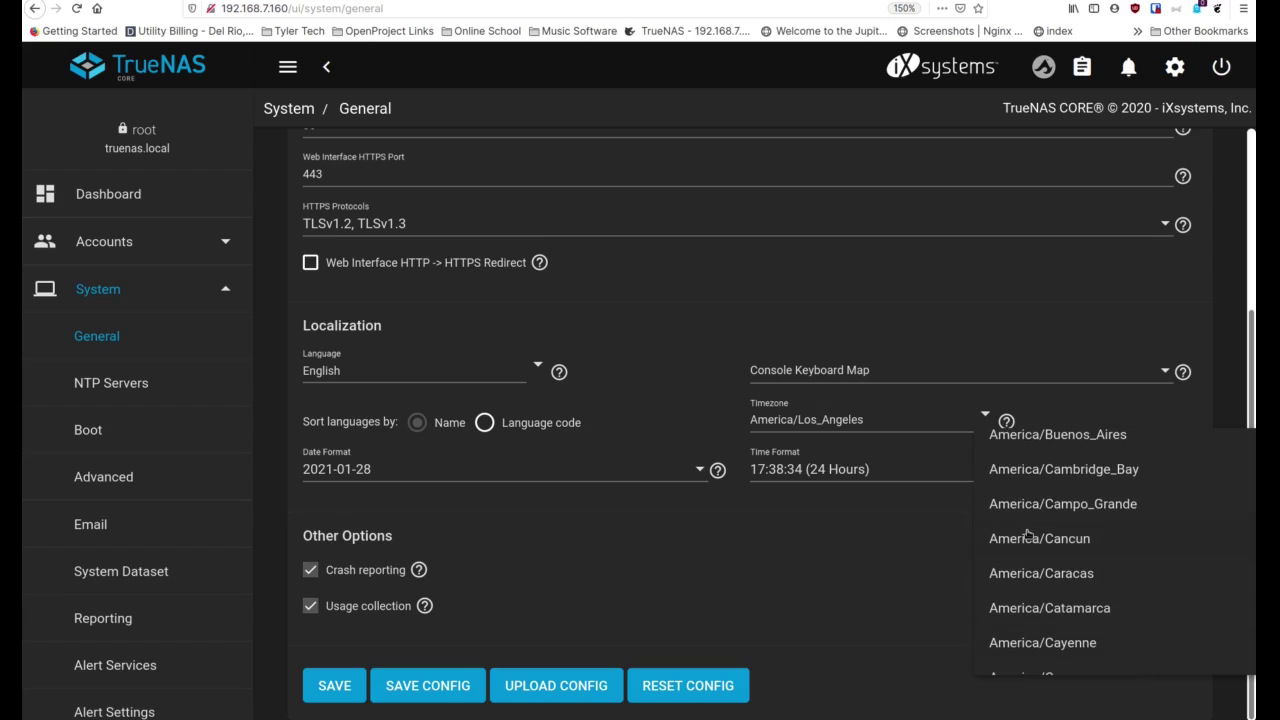
{"action": "scroll", "coordinate": [1028, 535], "scroll_direction": "down", "scroll_amount": 1}
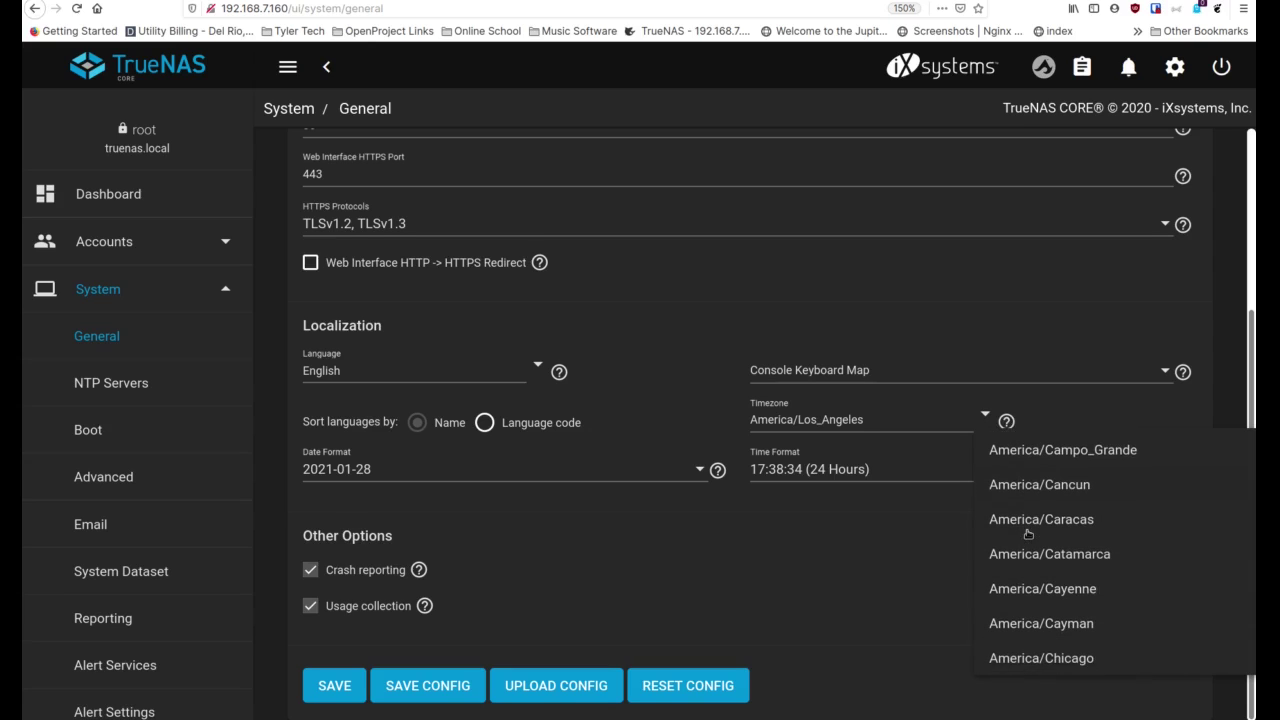
{"action": "scroll", "coordinate": [1028, 535], "scroll_direction": "down", "scroll_amount": 2}
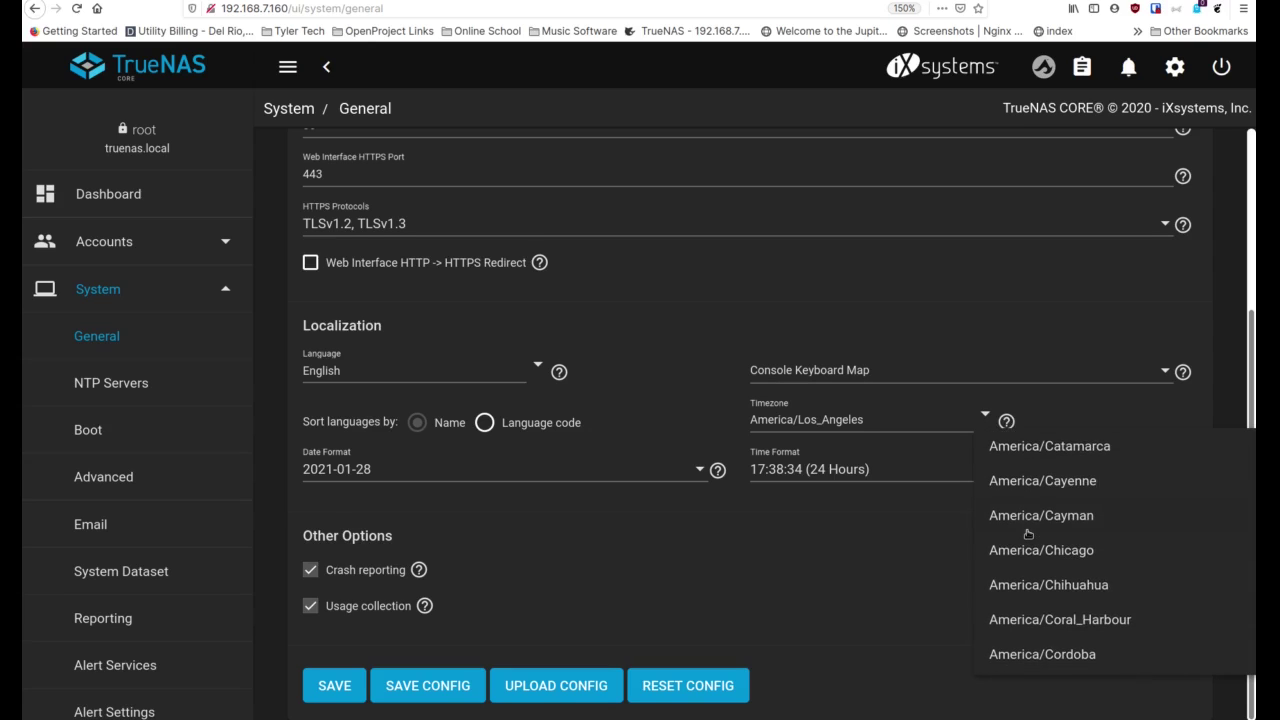
{"action": "scroll", "coordinate": [1028, 535], "scroll_direction": "down", "scroll_amount": 1}
{"action": "left_click", "coordinate": [1066, 493]}
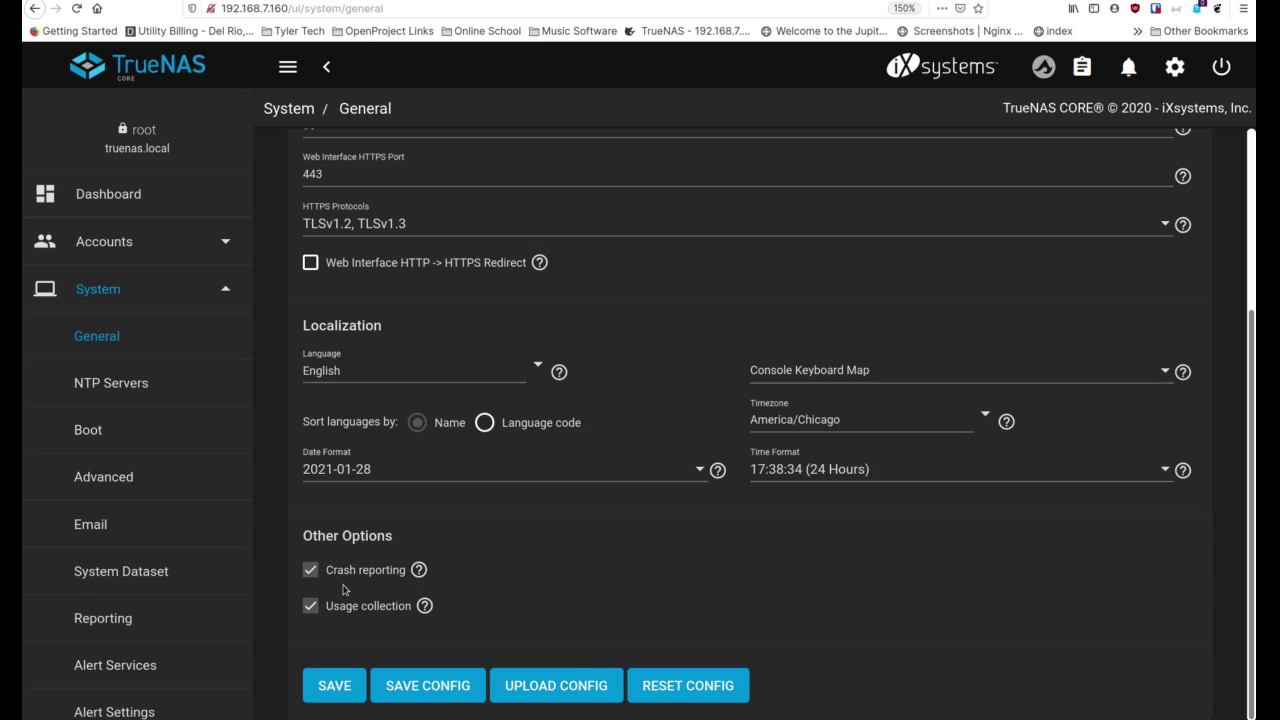
Toggle Crash reporting, save the general settings, and go to NTP Servers
{"action": "left_click", "coordinate": [311, 569]}
{"action": "left_click", "coordinate": [335, 686]}
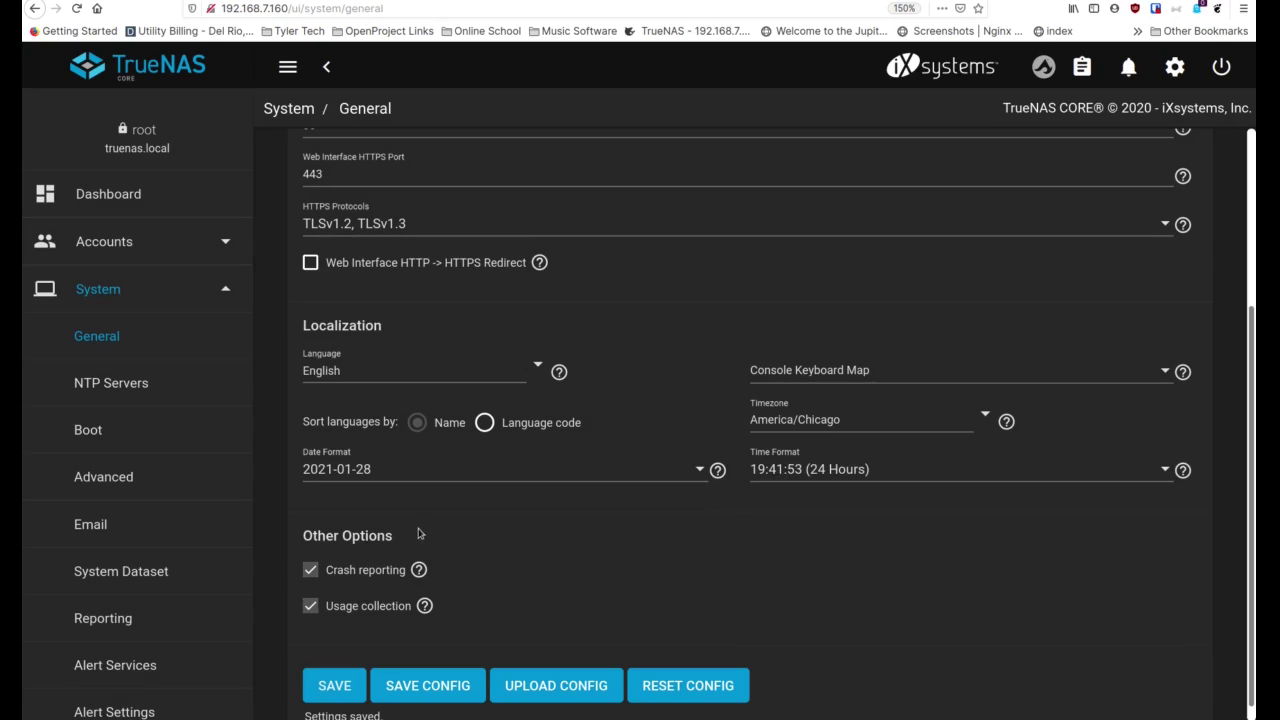
{"action": "scroll", "coordinate": [393, 410], "scroll_direction": "up", "scroll_amount": 3}
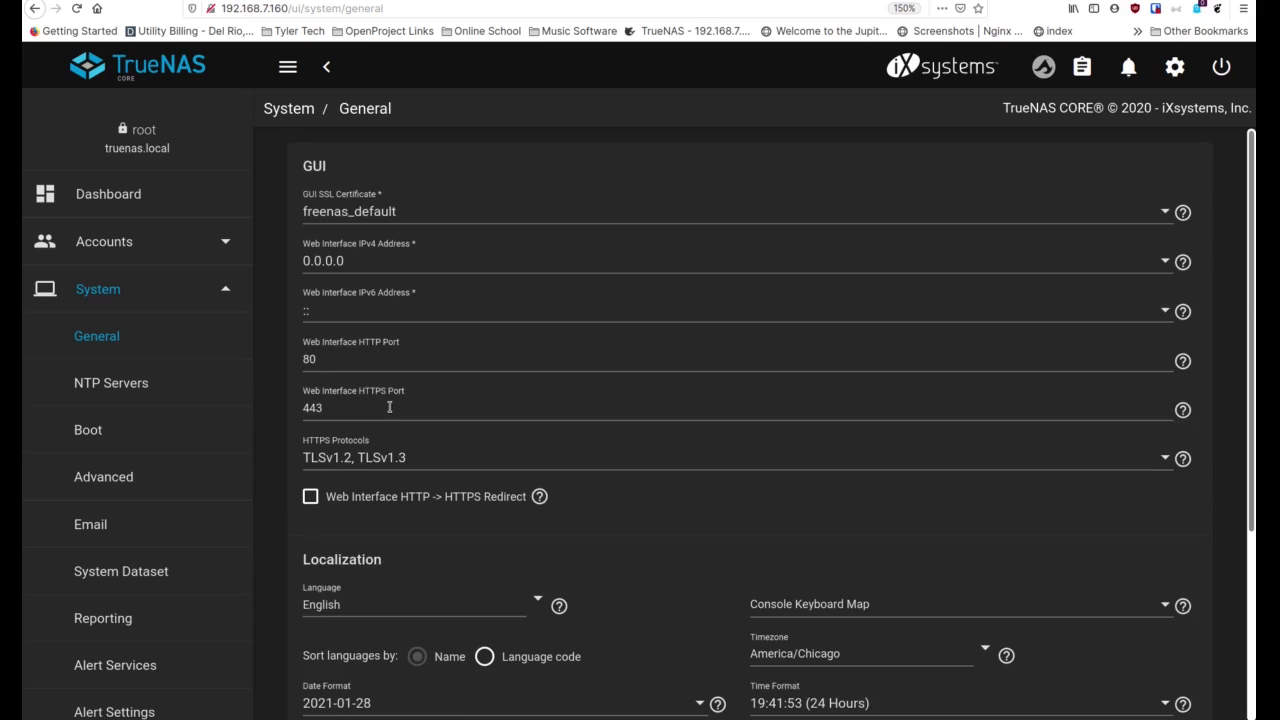
{"action": "left_click", "coordinate": [167, 404]}
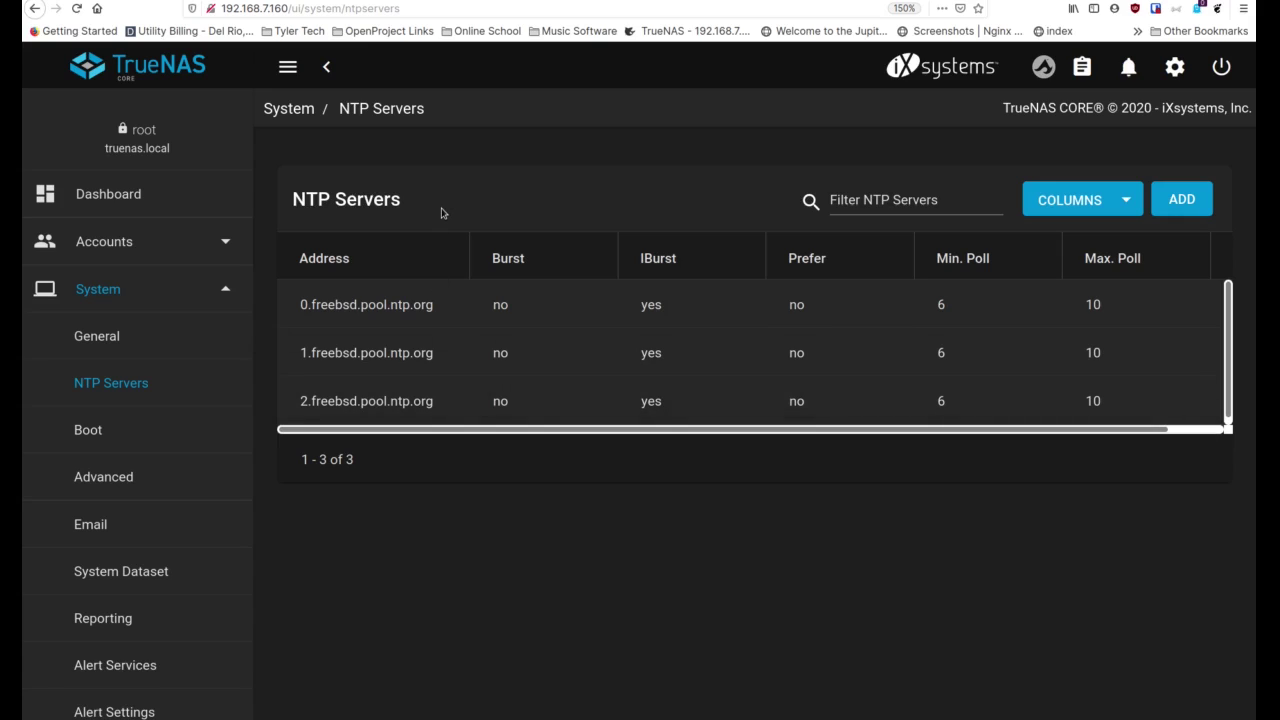
Move from the NTP Servers list to the System Advanced settings page
{"action": "left_click", "coordinate": [103, 477]}
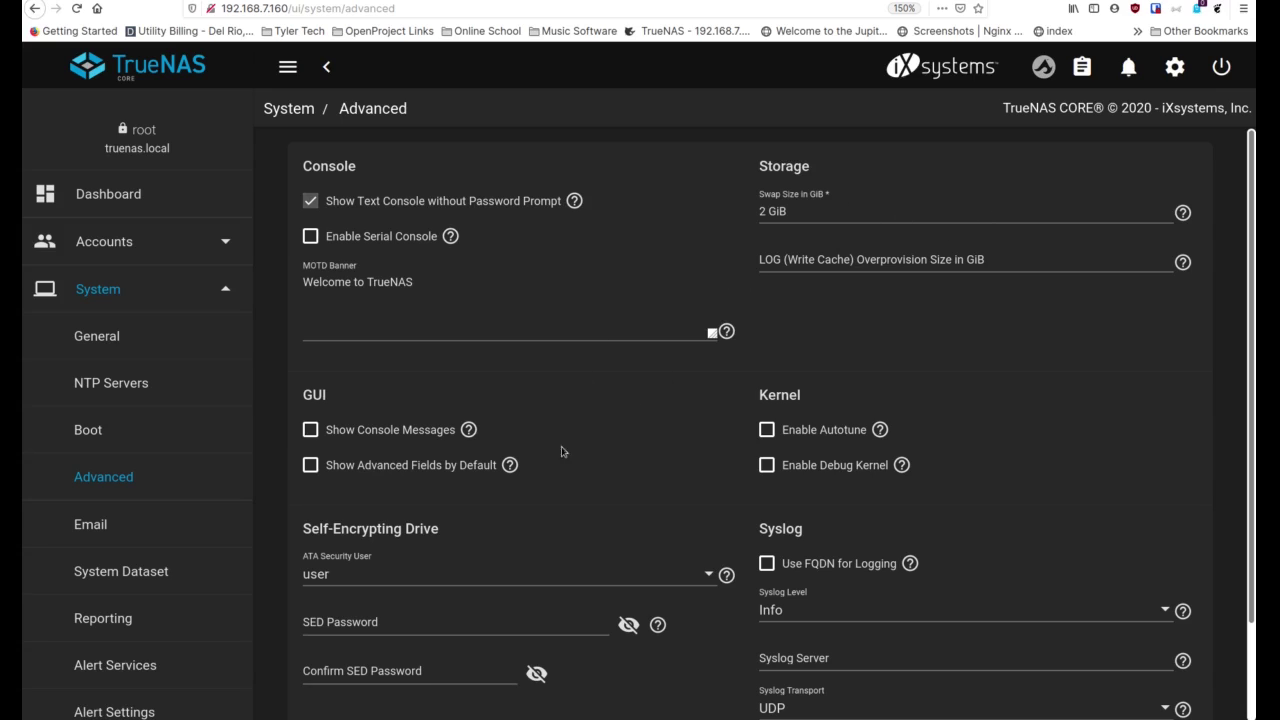
Scroll through the remaining Advanced settings, then go to the Email settings page
{"action": "scroll", "coordinate": [469, 439], "scroll_direction": "down", "scroll_amount": 2}
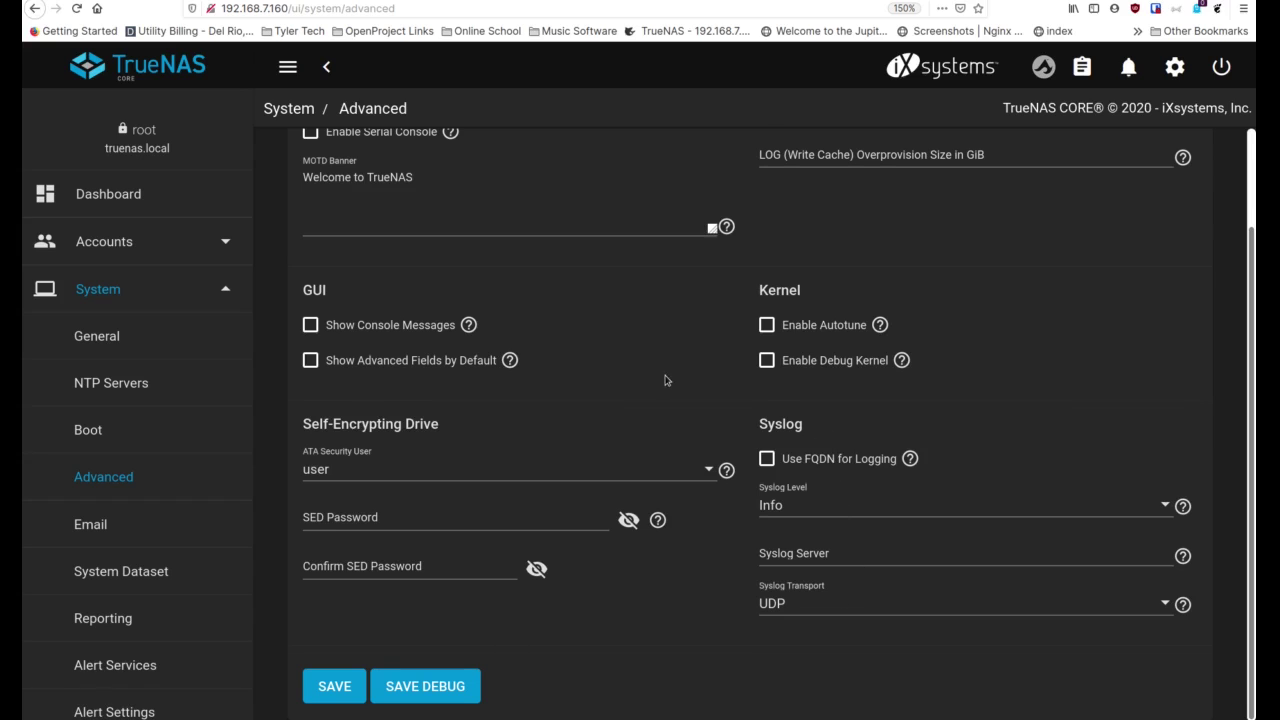
{"action": "scroll", "coordinate": [668, 395], "scroll_direction": "up", "scroll_amount": 2}
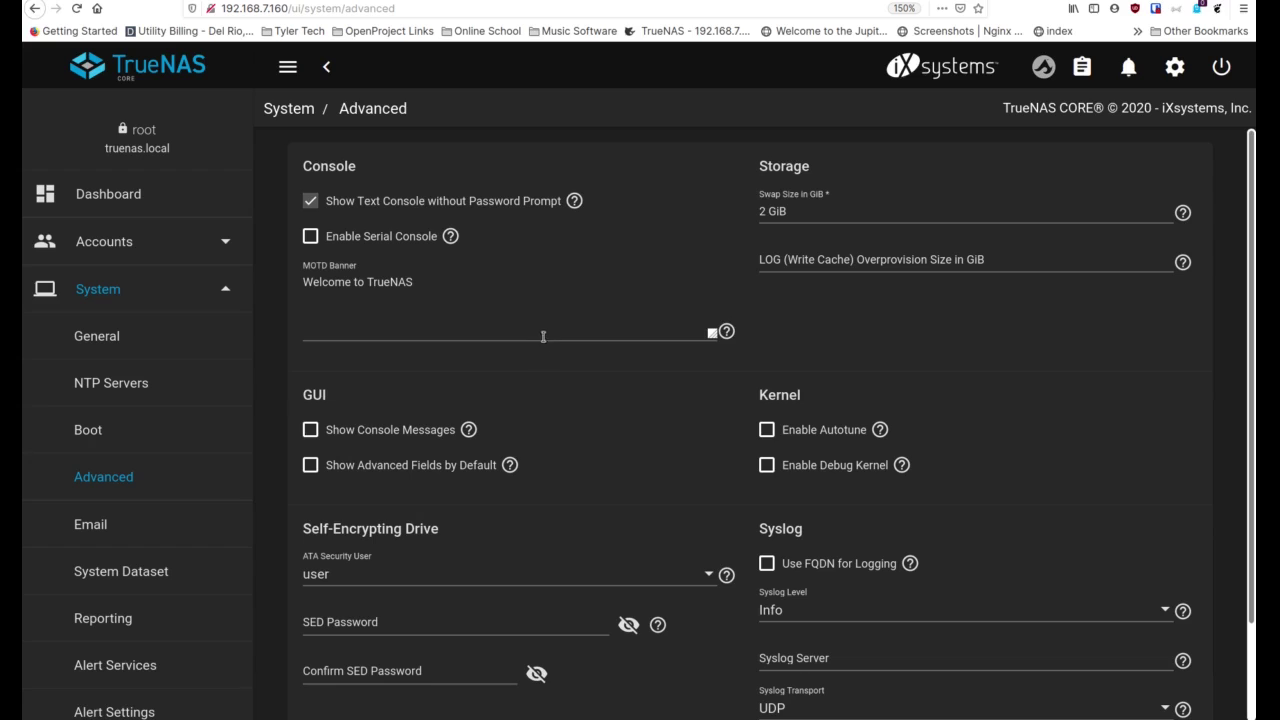
{"action": "scroll", "coordinate": [150, 438], "scroll_direction": "down", "scroll_amount": 2}
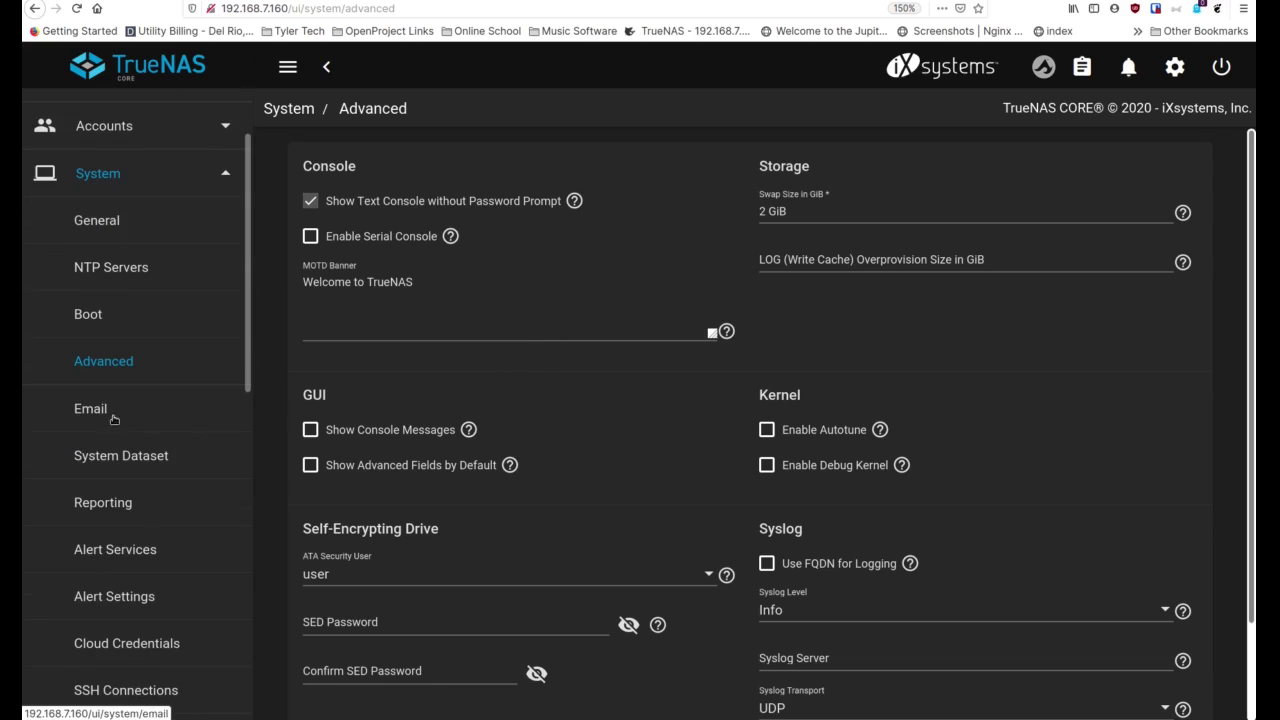
{"action": "left_click", "coordinate": [100, 410]}
Replace the root From Email with your own email address and select SMTP authentication
{"action": "left_click", "coordinate": [435, 211]}
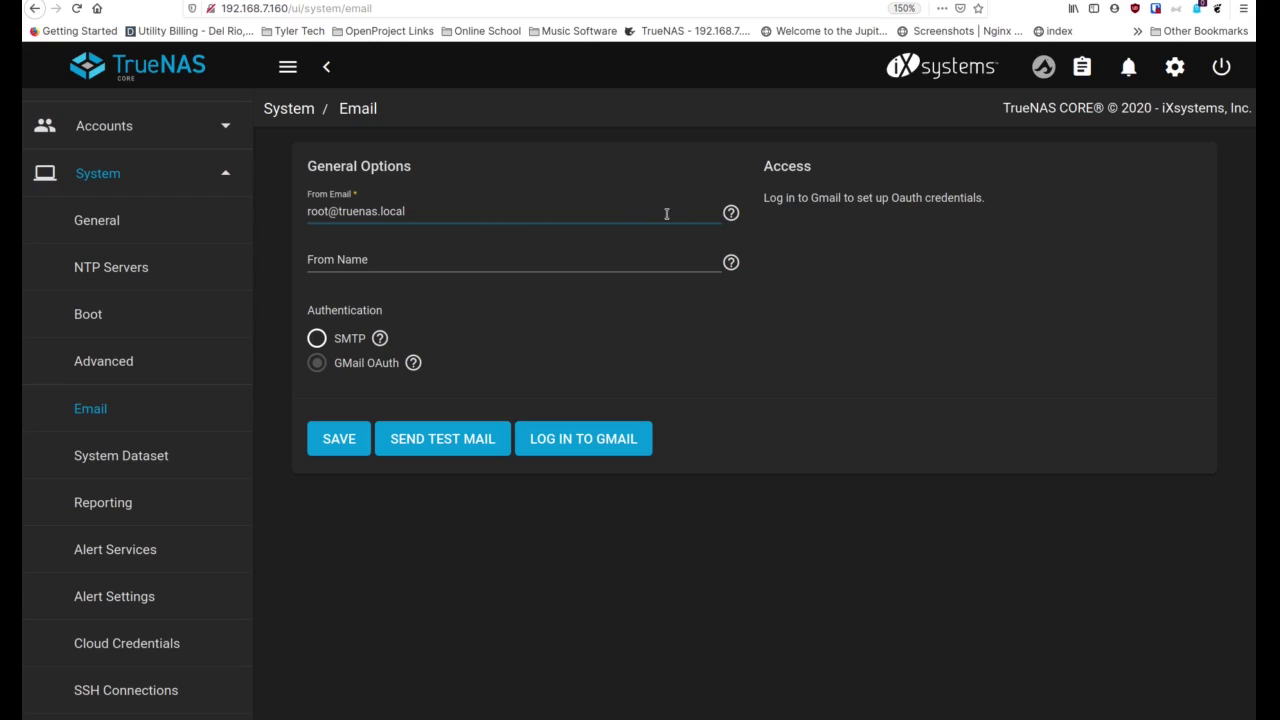
{"action": "key", "text": "BackSpace"}
{"action": "key", "text": "BackSpace"}
{"action": "key", "text": "BackSpace"}
{"action": "key", "text": "BackSpace"}
{"action": "key", "text": "BackSpace"}
{"action": "key", "text": "BackSpace"}
{"action": "key", "text": "BackSpace"}
{"action": "key", "text": "BackSpace"}
{"action": "key", "text": "BackSpace"}
{"action": "key", "text": "BackSpace"}
{"action": "key", "text": "BackSpace"}
{"action": "key", "text": "BackSpace"}
{"action": "key", "text": "BackSpace"}
{"action": "key", "text": "BackSpace"}
{"action": "key", "text": "BackSpace"}
{"action": "key", "text": "BackSpace"}
{"action": "key", "text": "BackSpace"}
{"action": "key", "text": "BackSpace"}
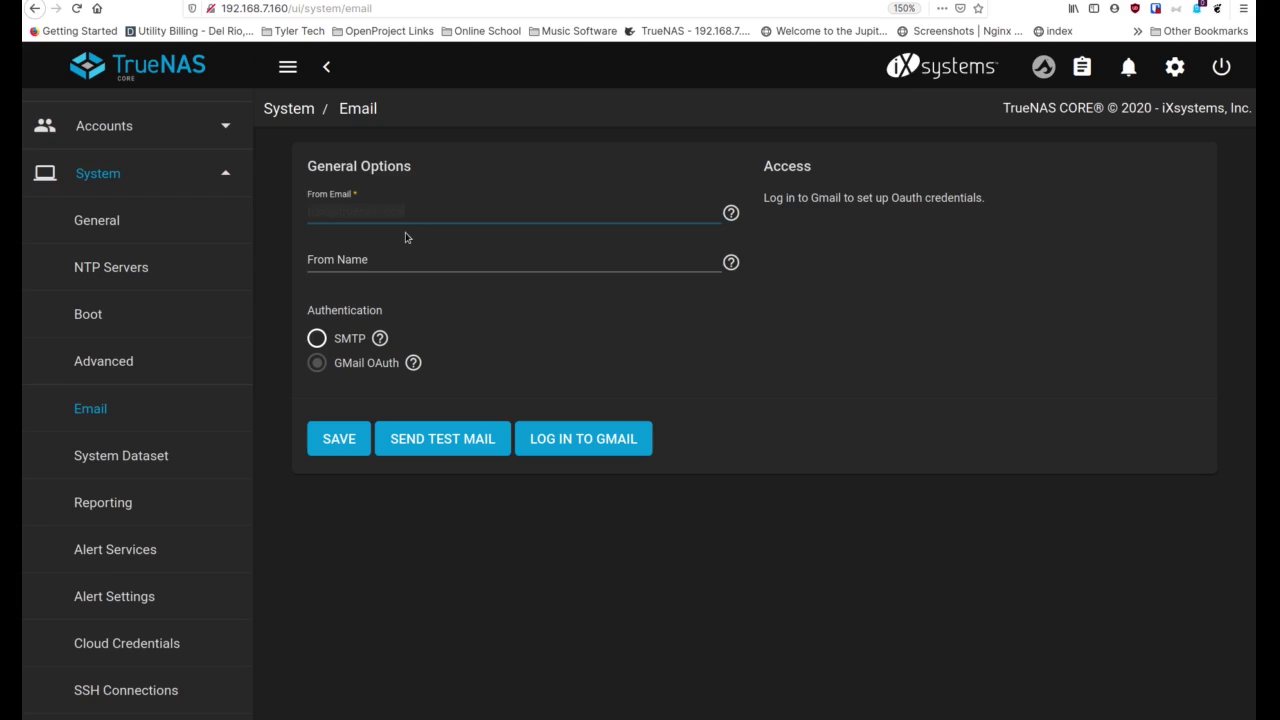
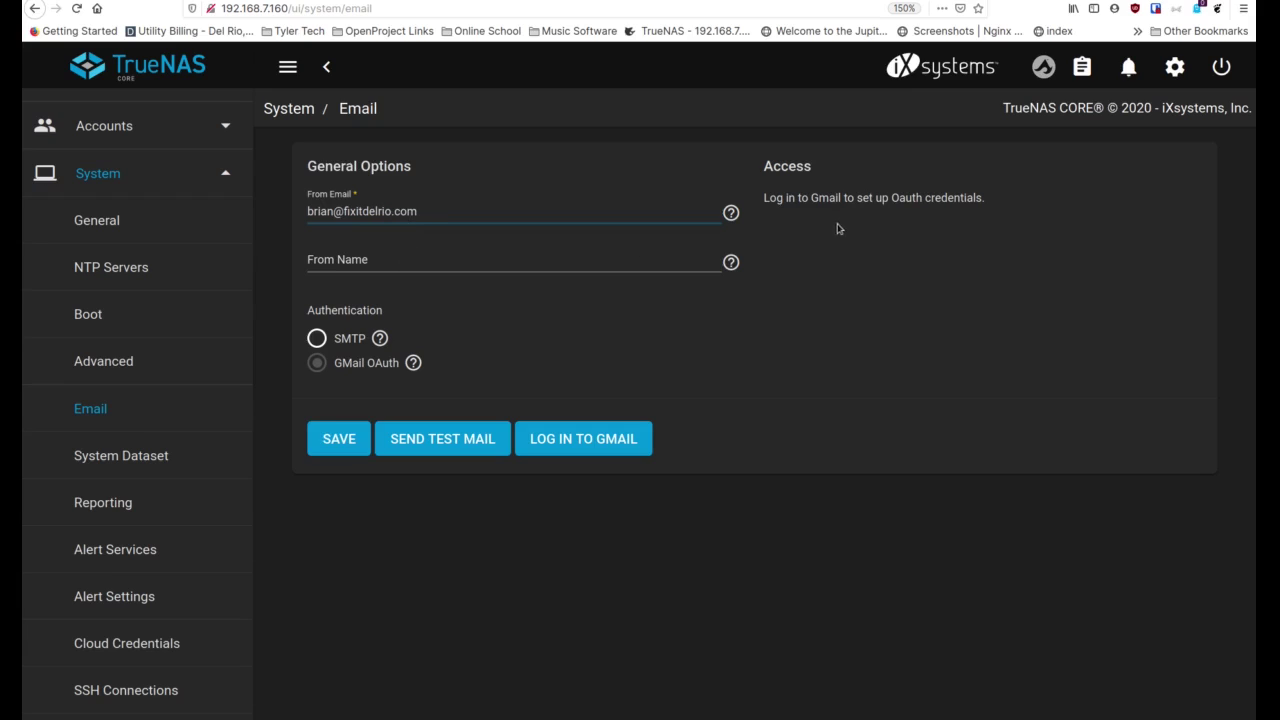
{"action": "left_click", "coordinate": [316, 338]}
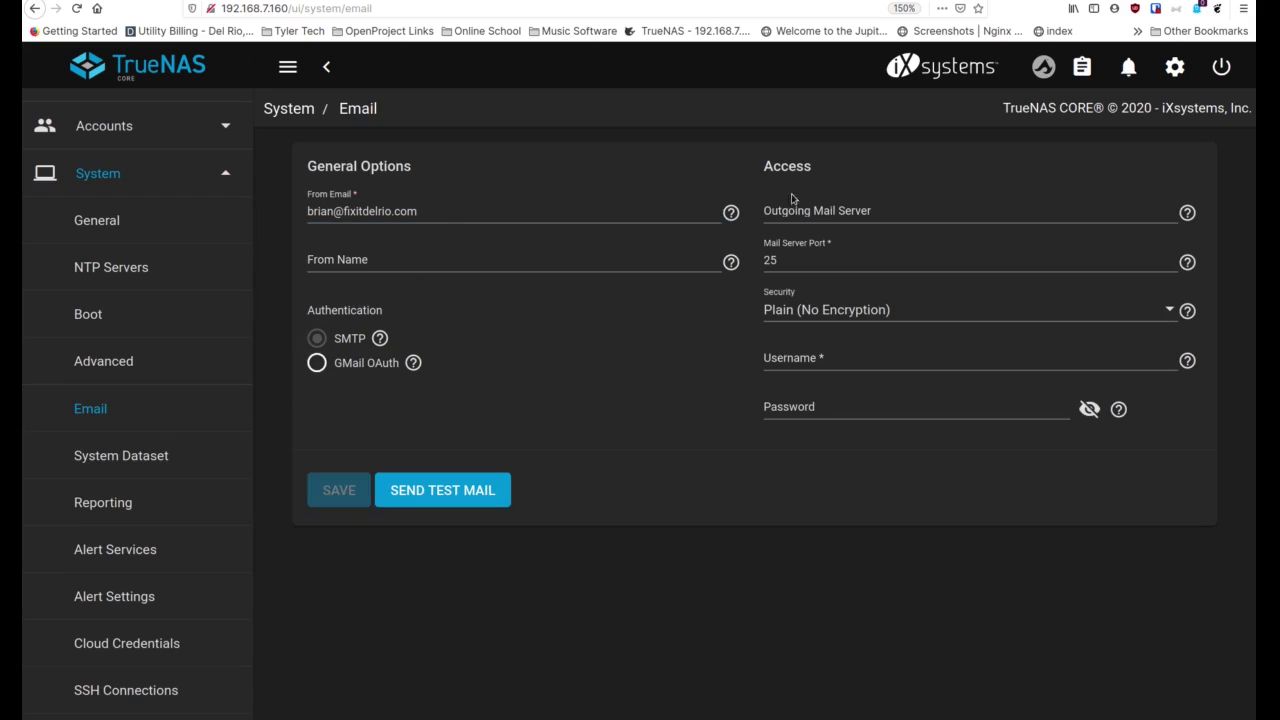
Set From Name to TrueNAS_home and enter the outgoing mail server hostname
{"action": "left_click", "coordinate": [441, 262]}
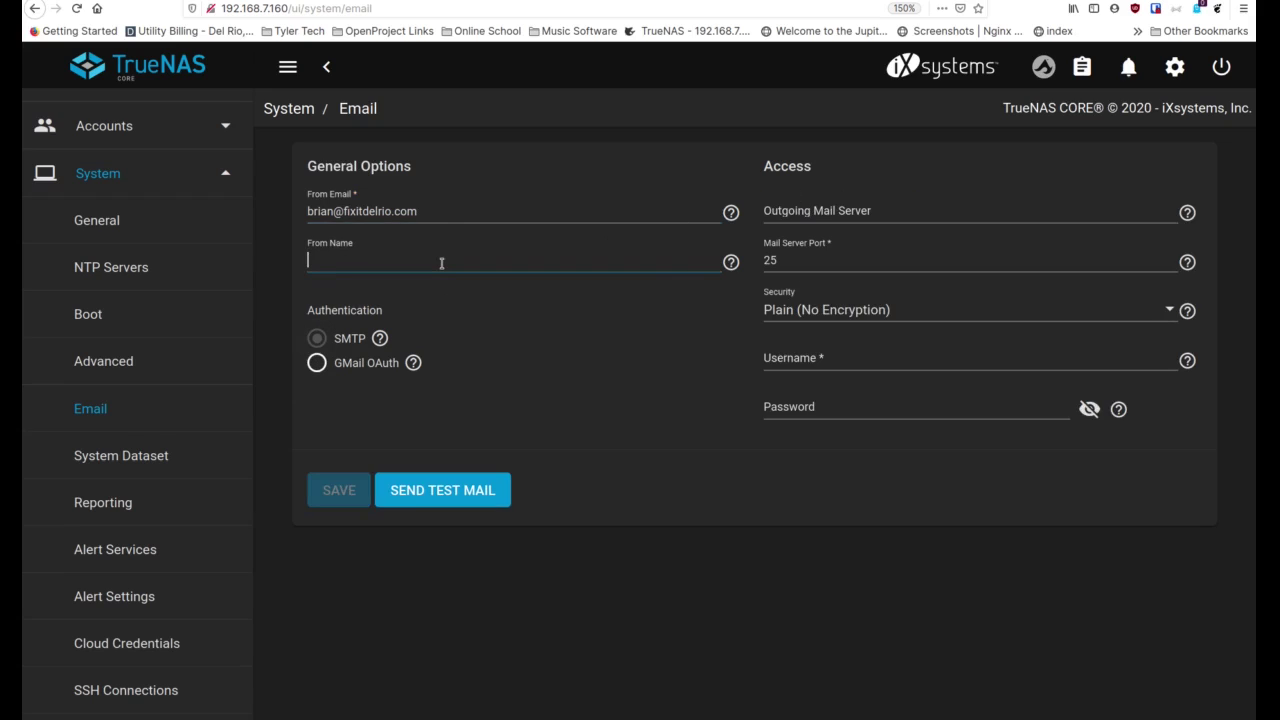
{"action": "type", "text": "TrueNAS_home"}
{"action": "left_click", "coordinate": [901, 213]}
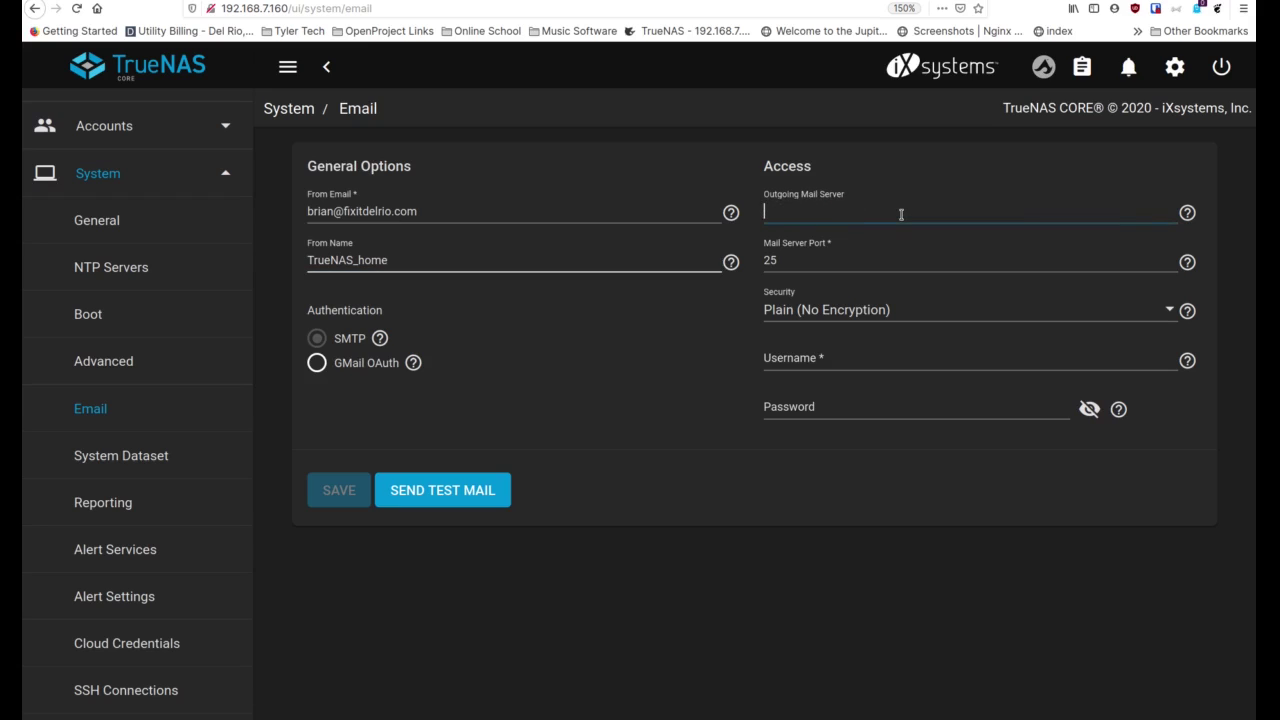
{"action": "type", "text": "box.fixitdelrio.com"}
{"action": "key", "text": "Tab"}
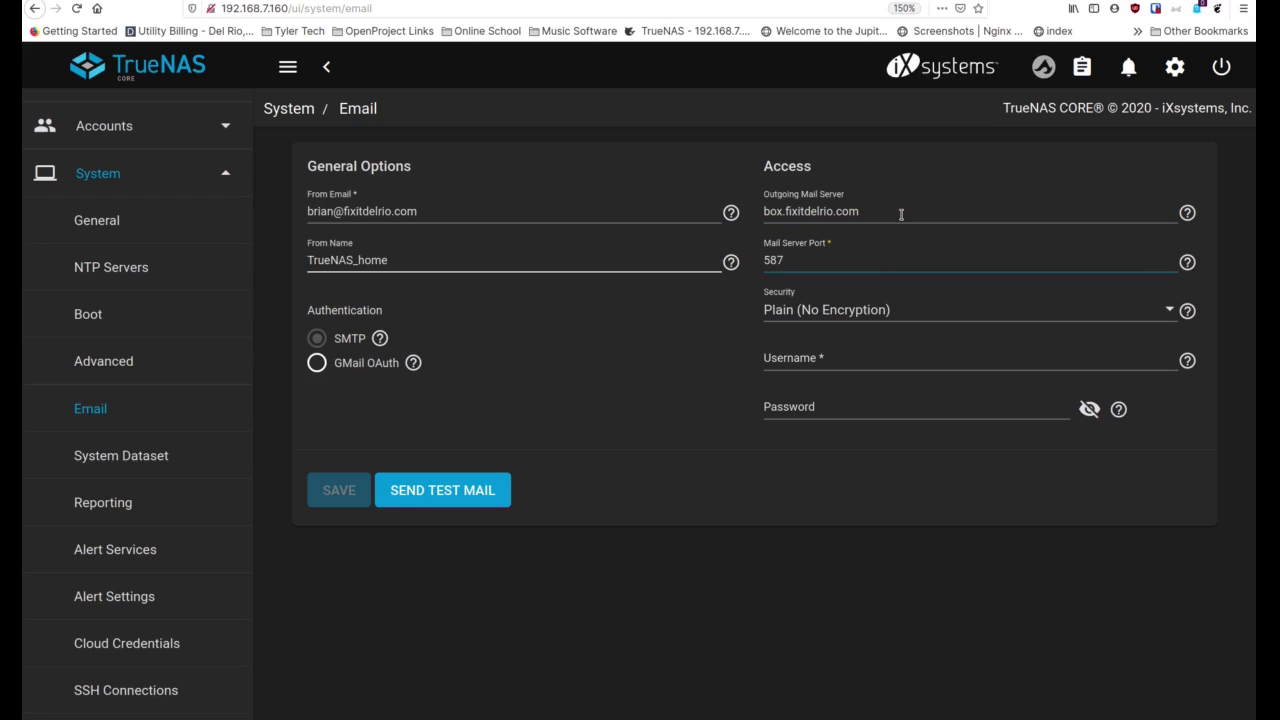
Choose TLS (STARTTLS) security and enter the mail account username and password
{"action": "left_click", "coordinate": [896, 363]}
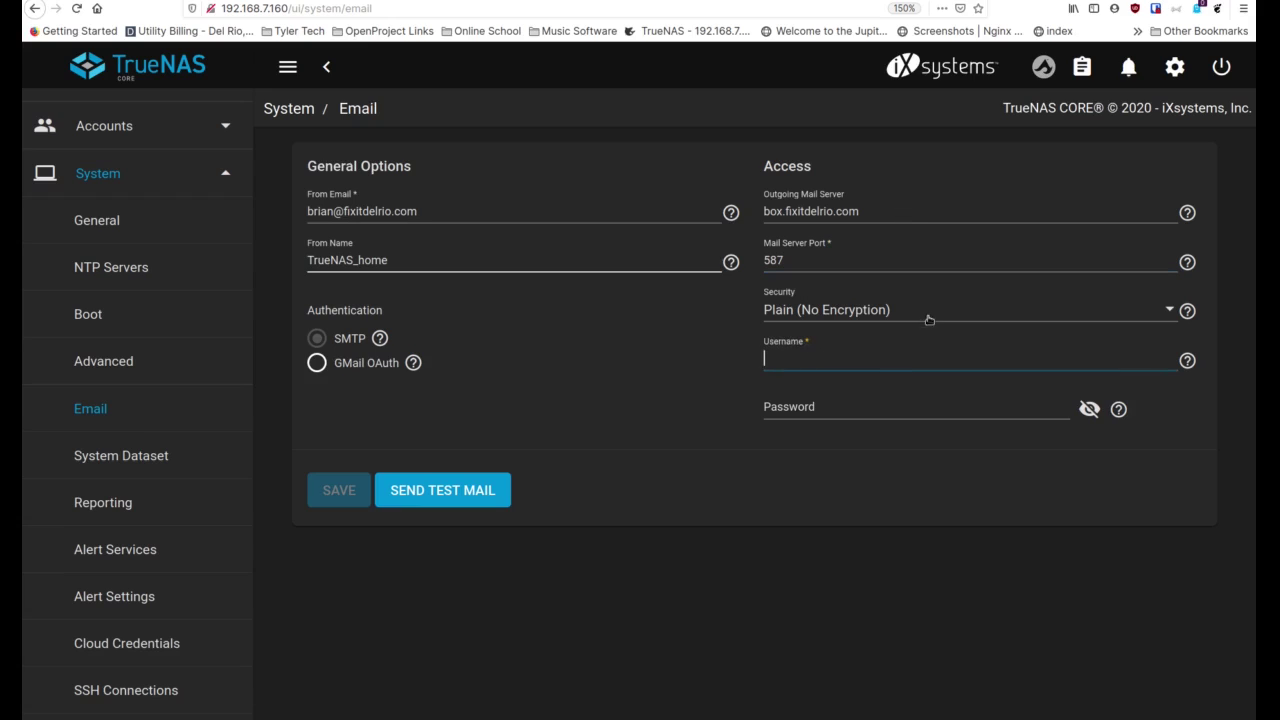
{"action": "left_click", "coordinate": [928, 318]}
{"action": "left_click", "coordinate": [904, 397]}
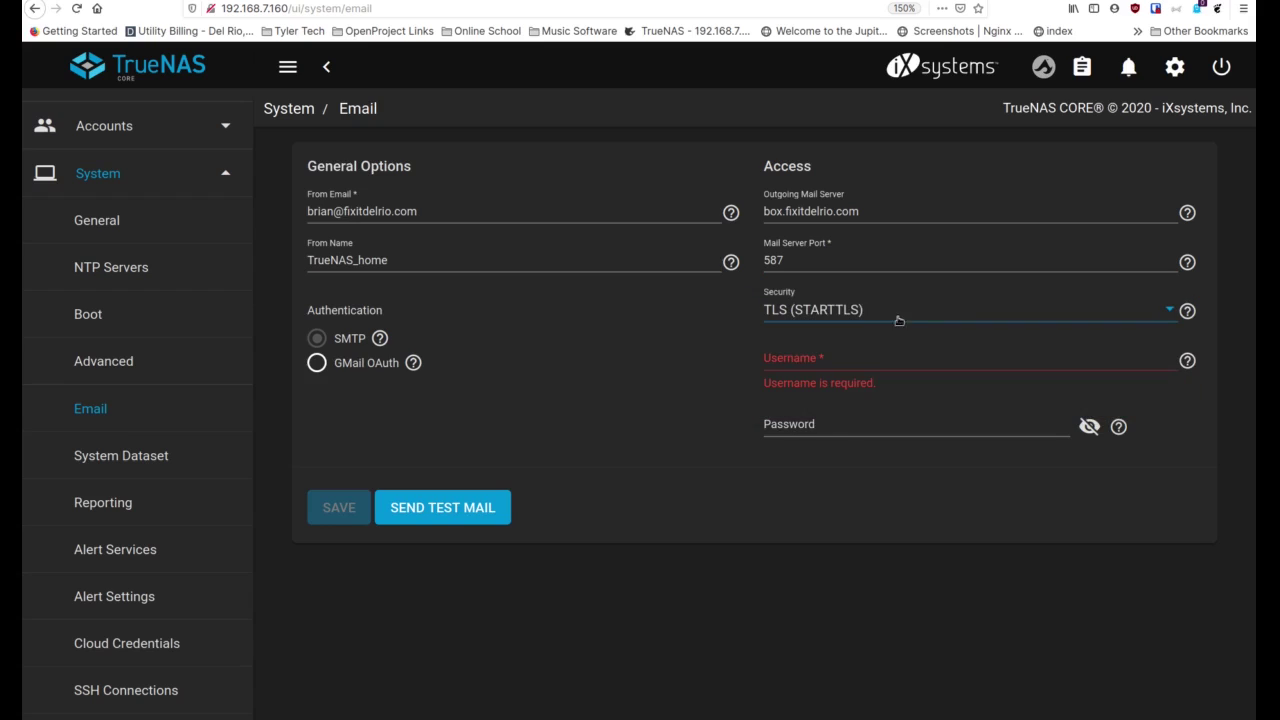
{"action": "left_click", "coordinate": [874, 357]}
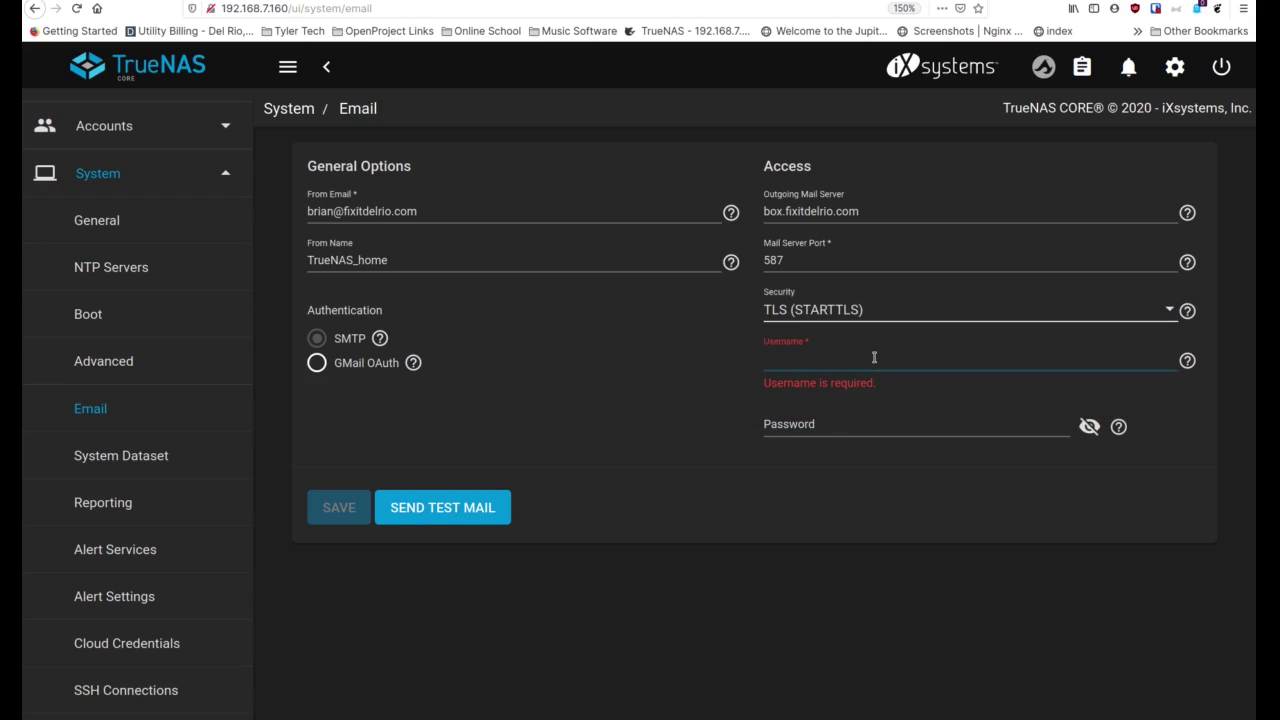
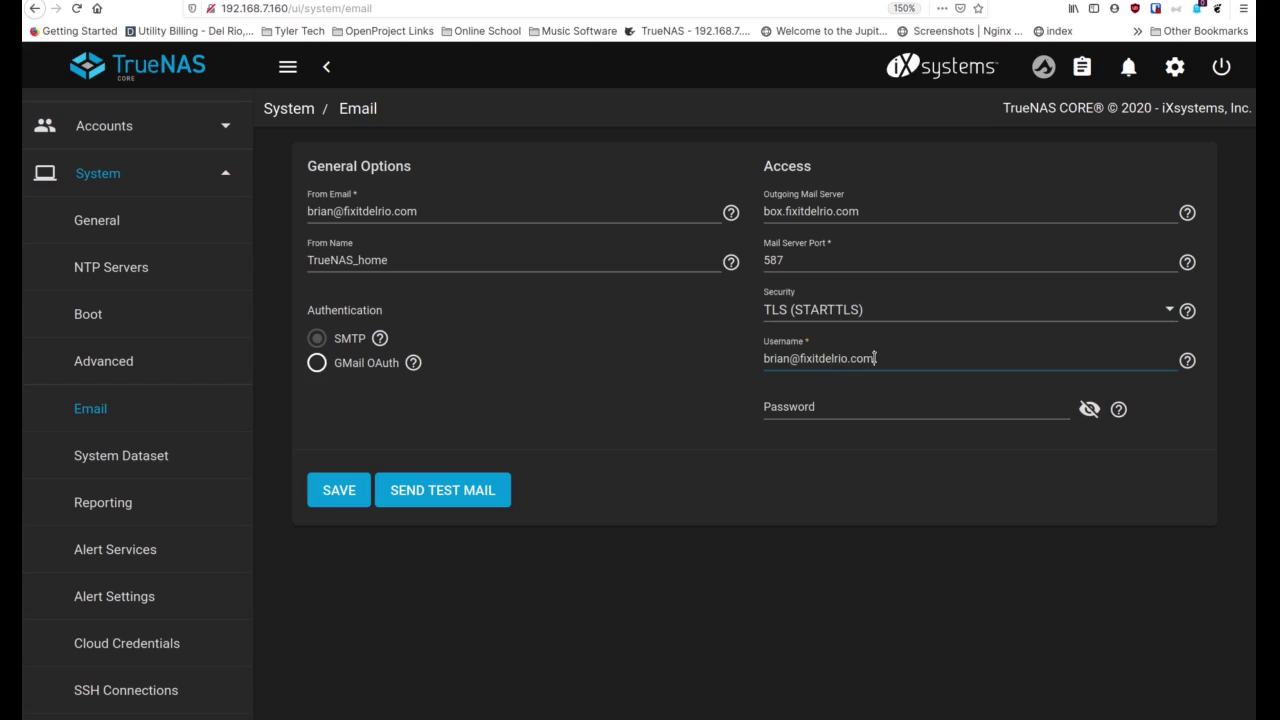
{"action": "key", "text": "Tab"}
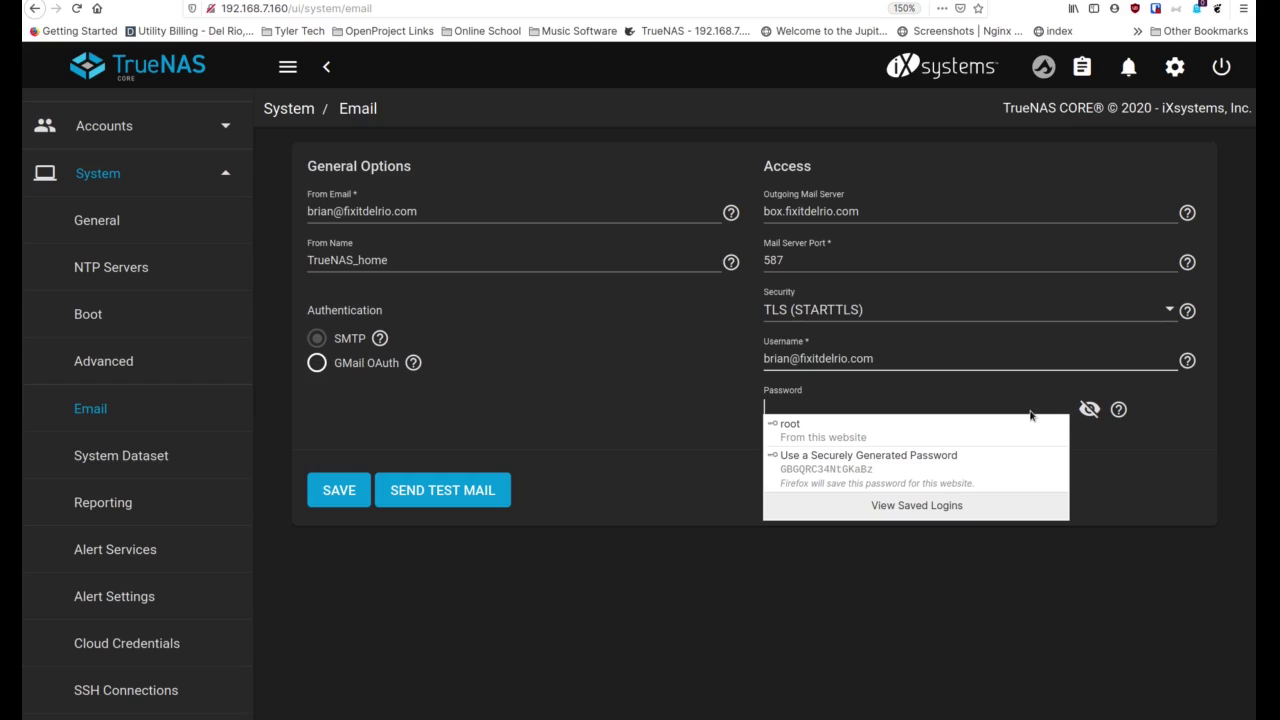
{"action": "type", "text": "••"}
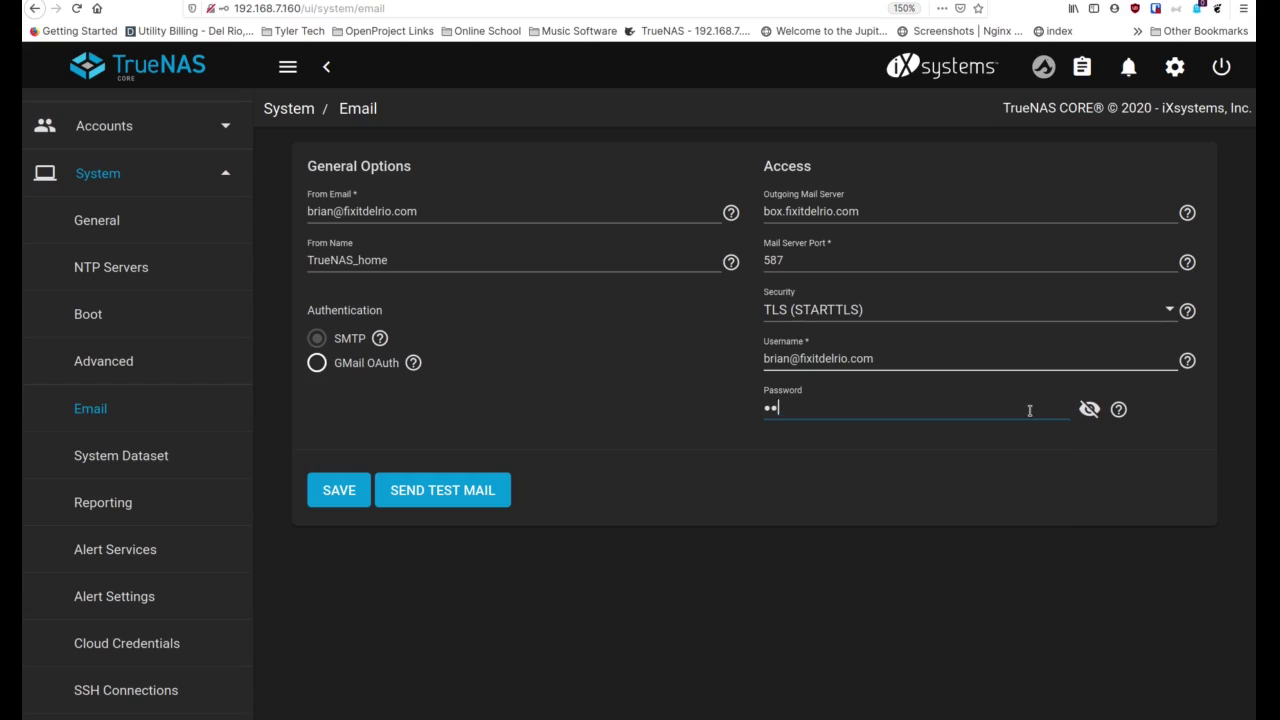
{"action": "key", "text": "BackSpace"}
{"action": "key", "text": "BackSpace"}
{"action": "key", "text": "BackSpace"}
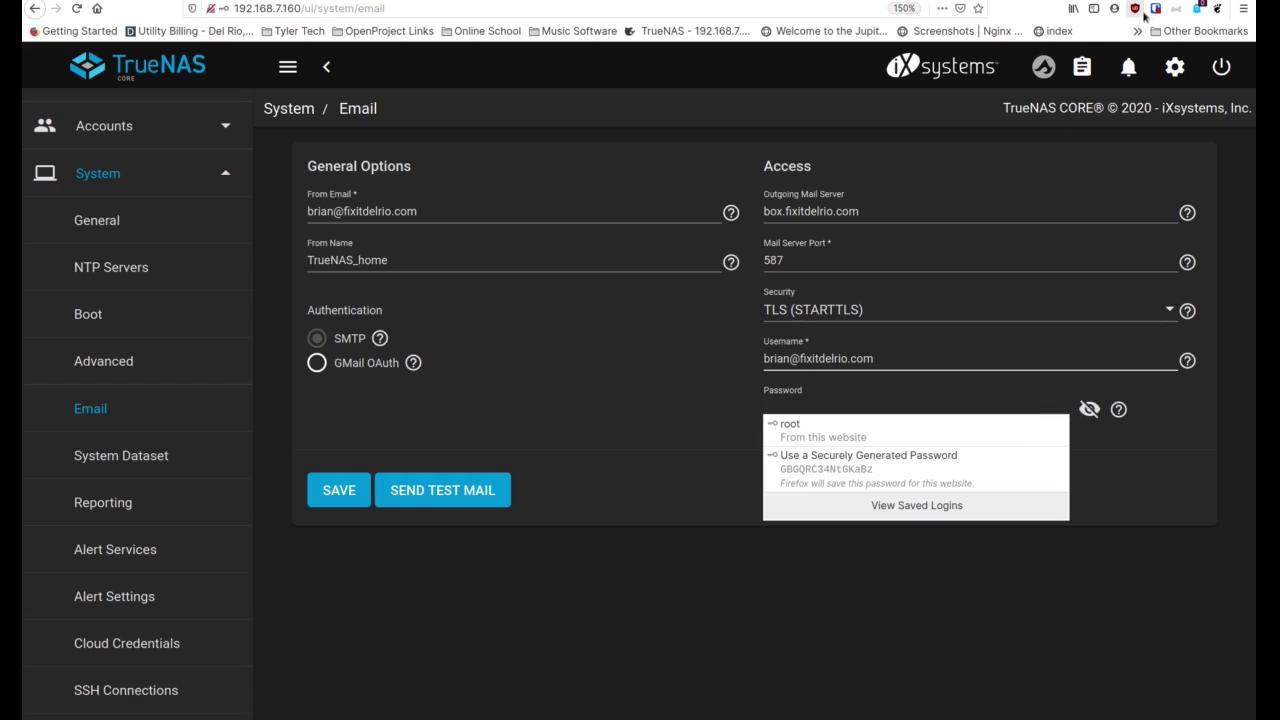
{"action": "left_click", "coordinate": [1155, 10]}
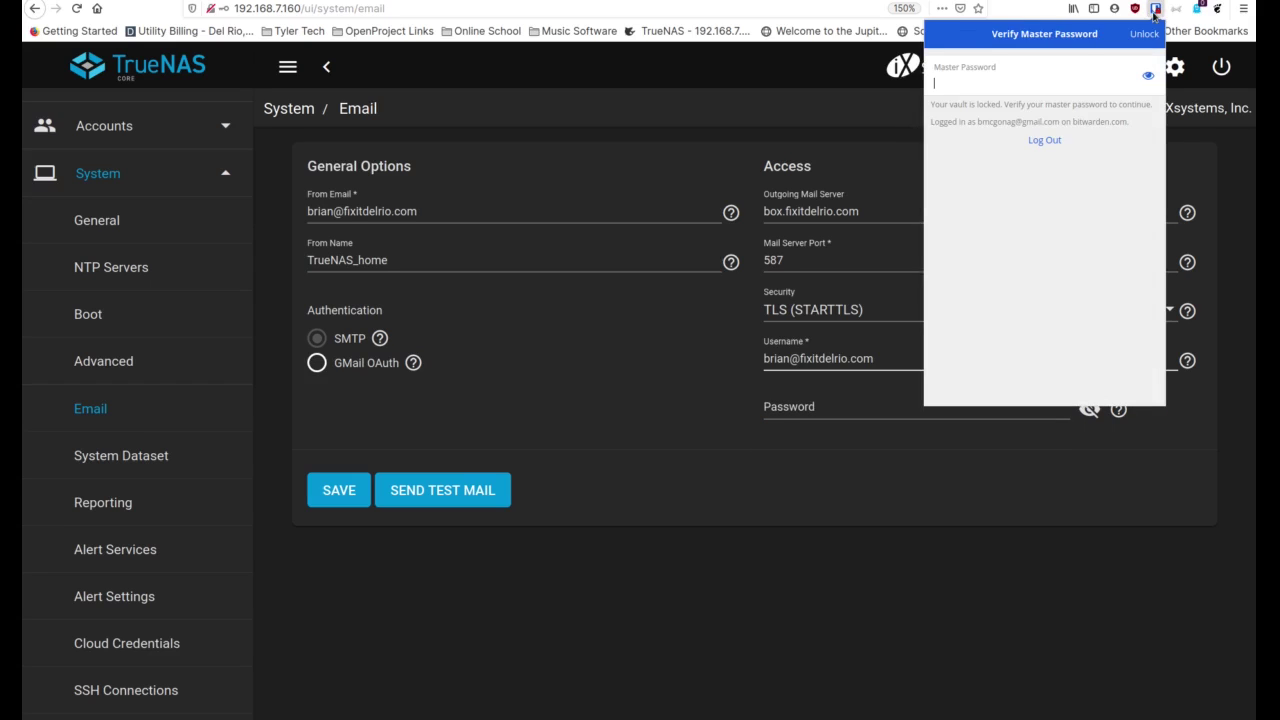
{"action": "left_click", "coordinate": [858, 402]}
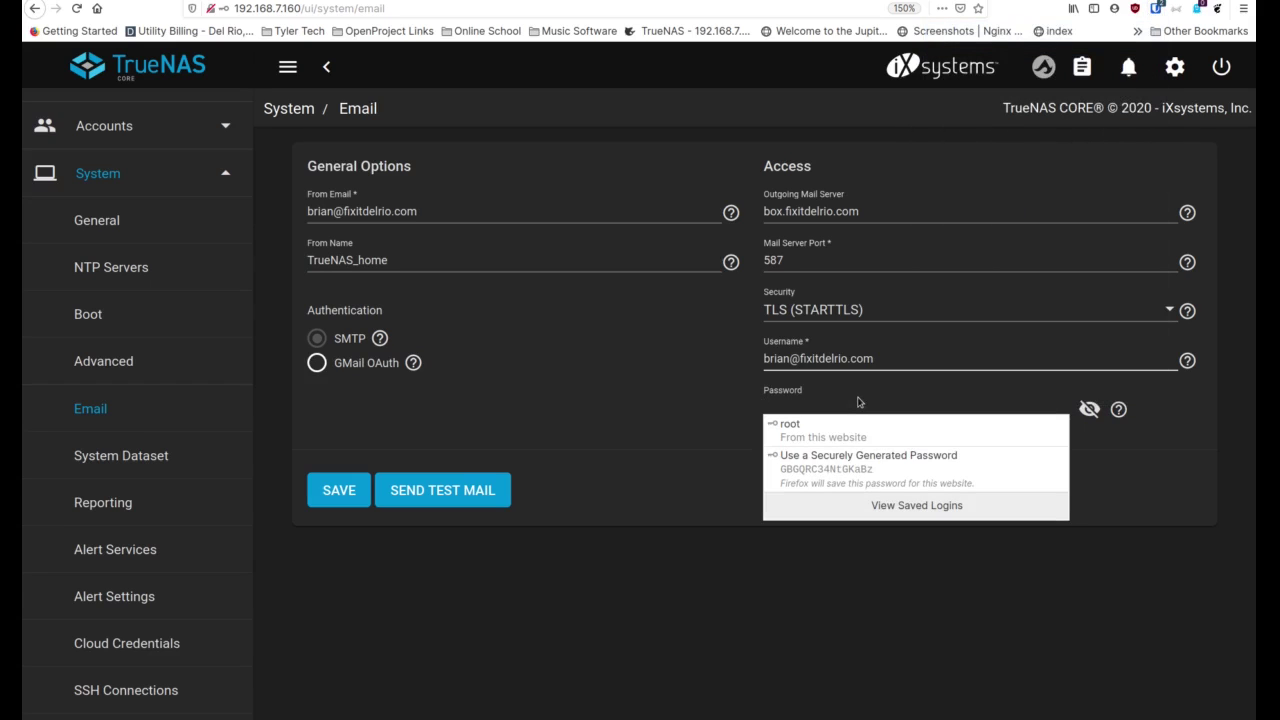
{"action": "key", "text": "ctrl+v"}
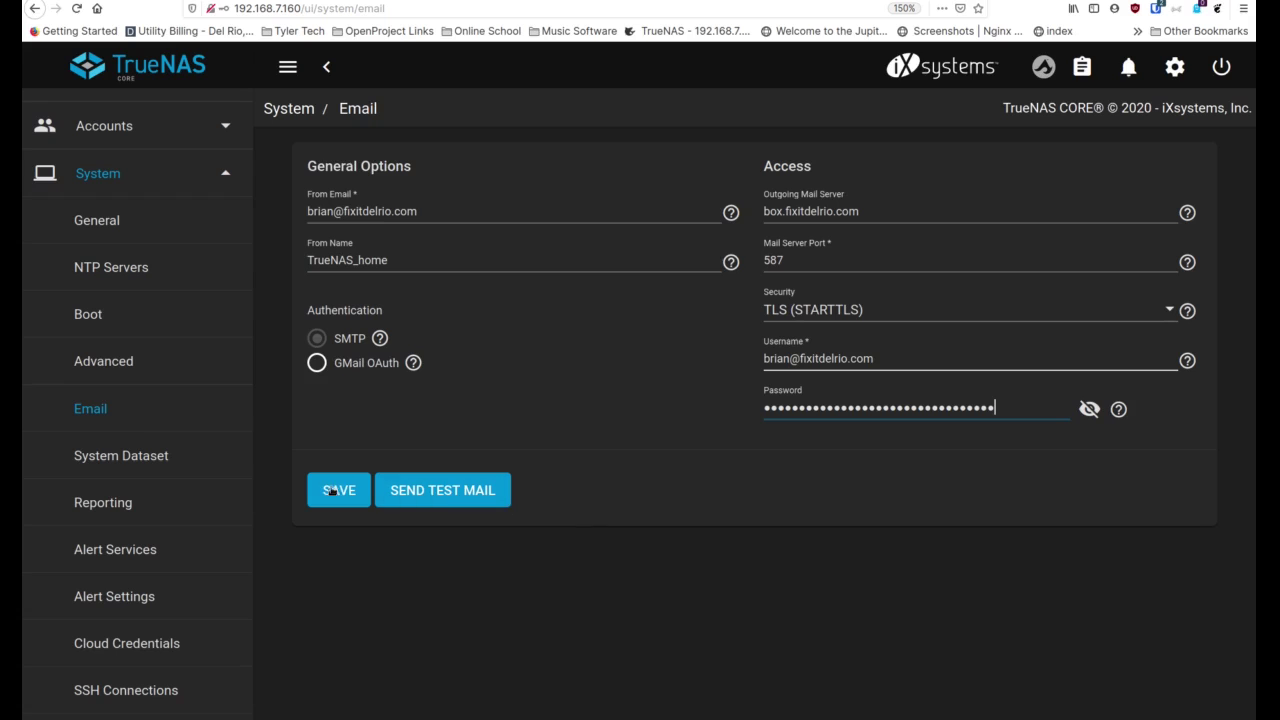
Save the email settings, send a test mail, and dismiss the root email warning
{"action": "left_click", "coordinate": [339, 490]}
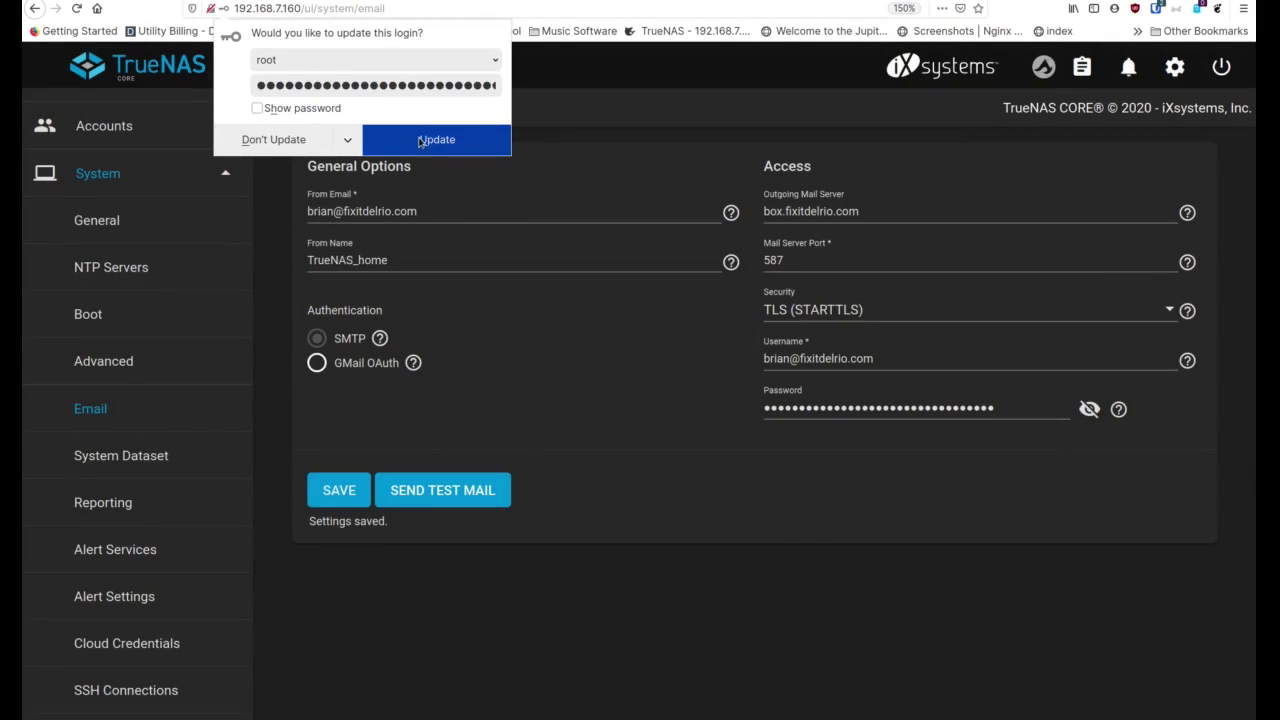
{"action": "left_click", "coordinate": [277, 139]}
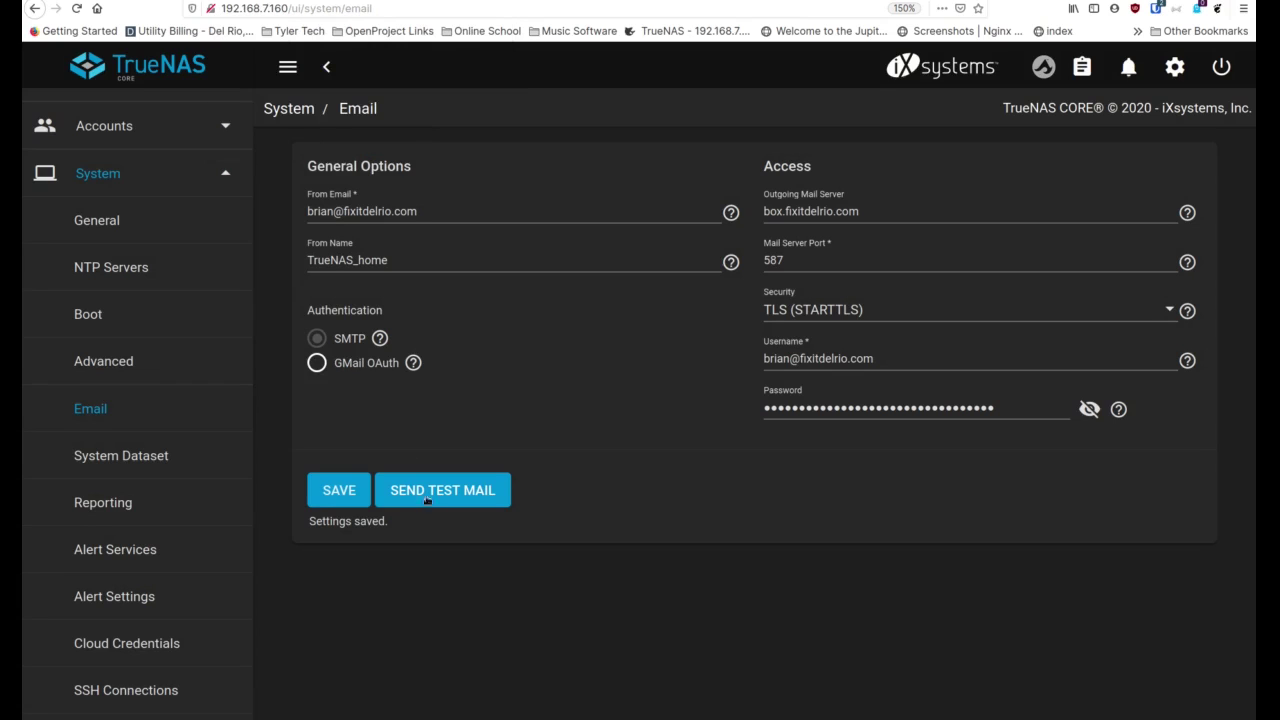
{"action": "left_click", "coordinate": [450, 492]}
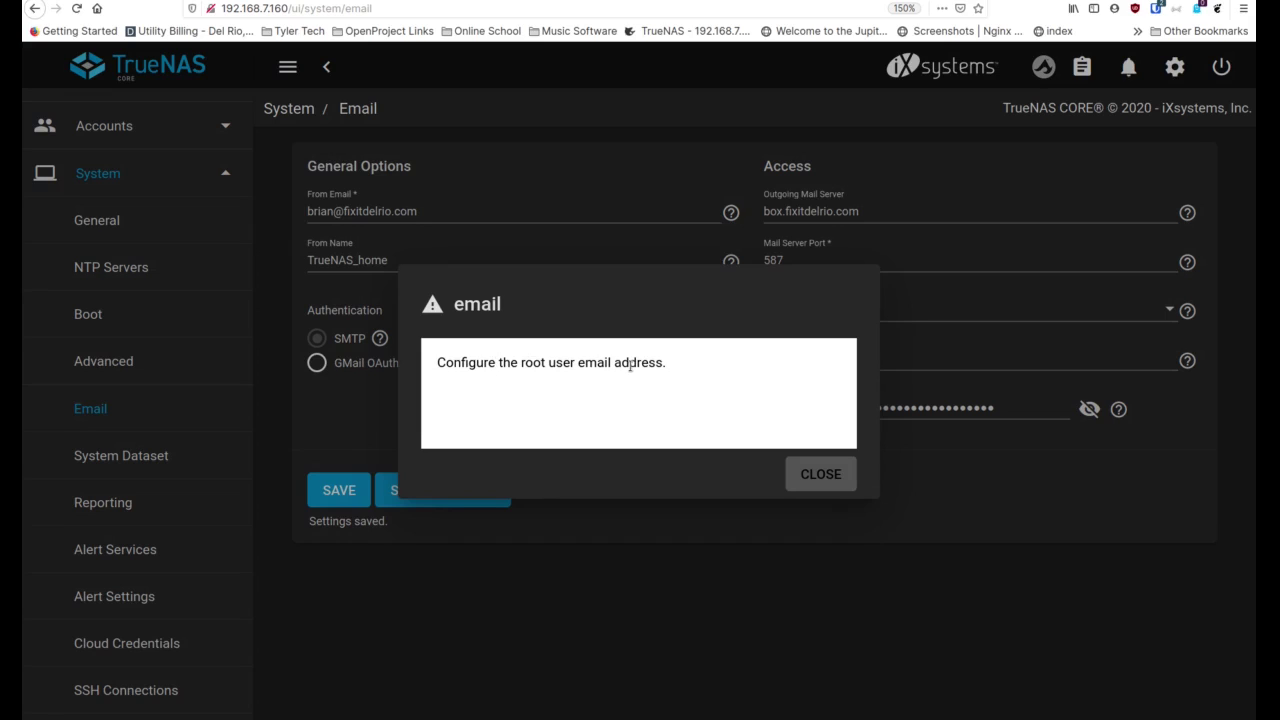
{"action": "left_click", "coordinate": [820, 474]}
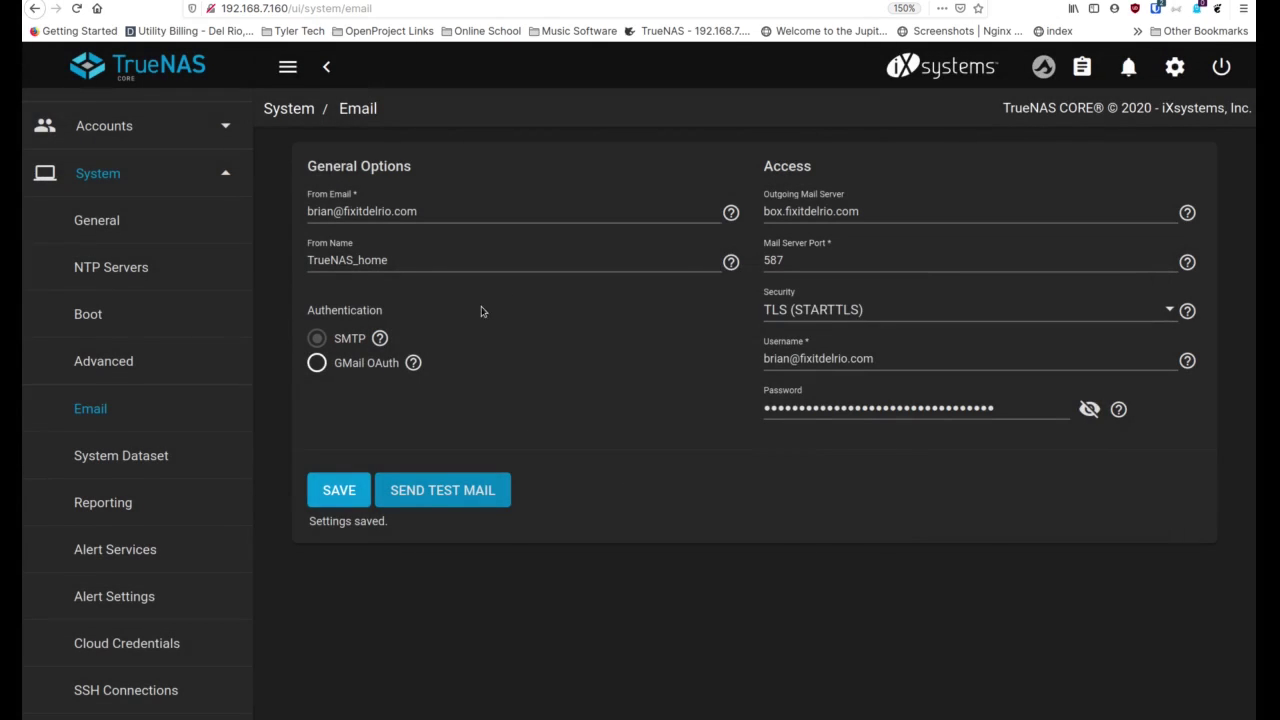
Go to Accounts > Users, close the built-in users note, and edit the root user
{"action": "scroll", "coordinate": [113, 253], "scroll_direction": "up", "scroll_amount": 3}
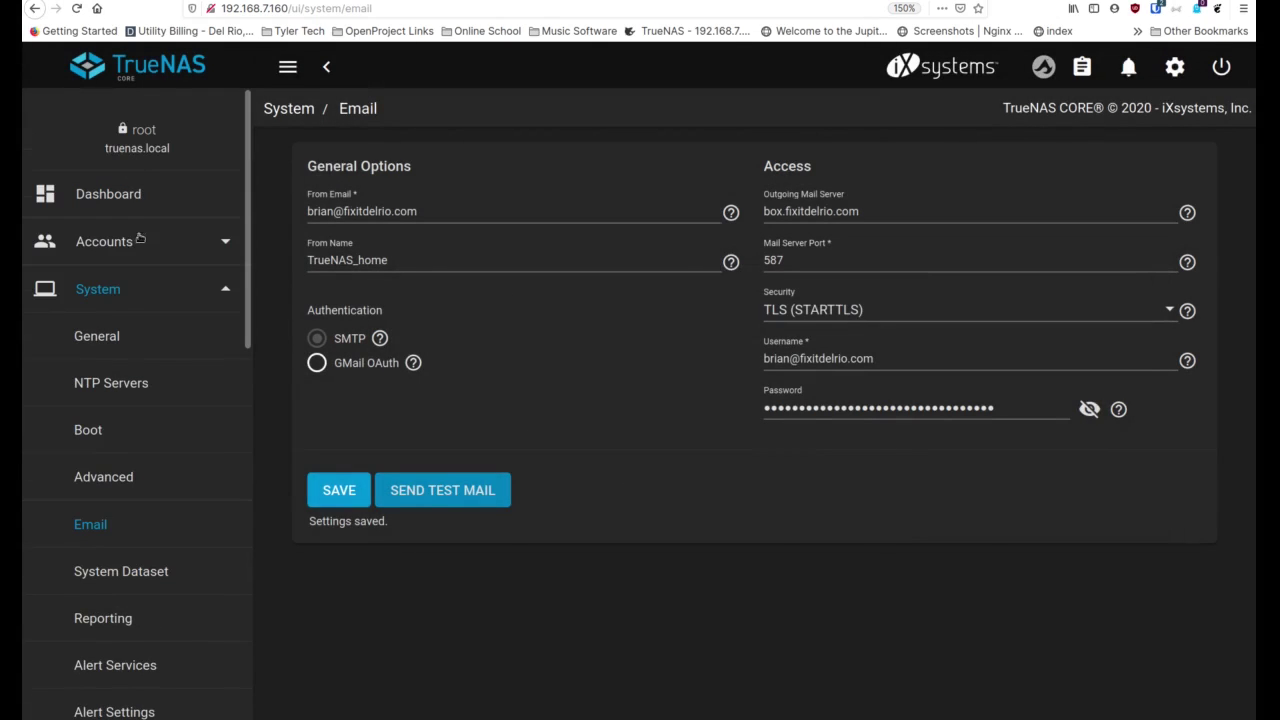
{"action": "left_click", "coordinate": [127, 248]}
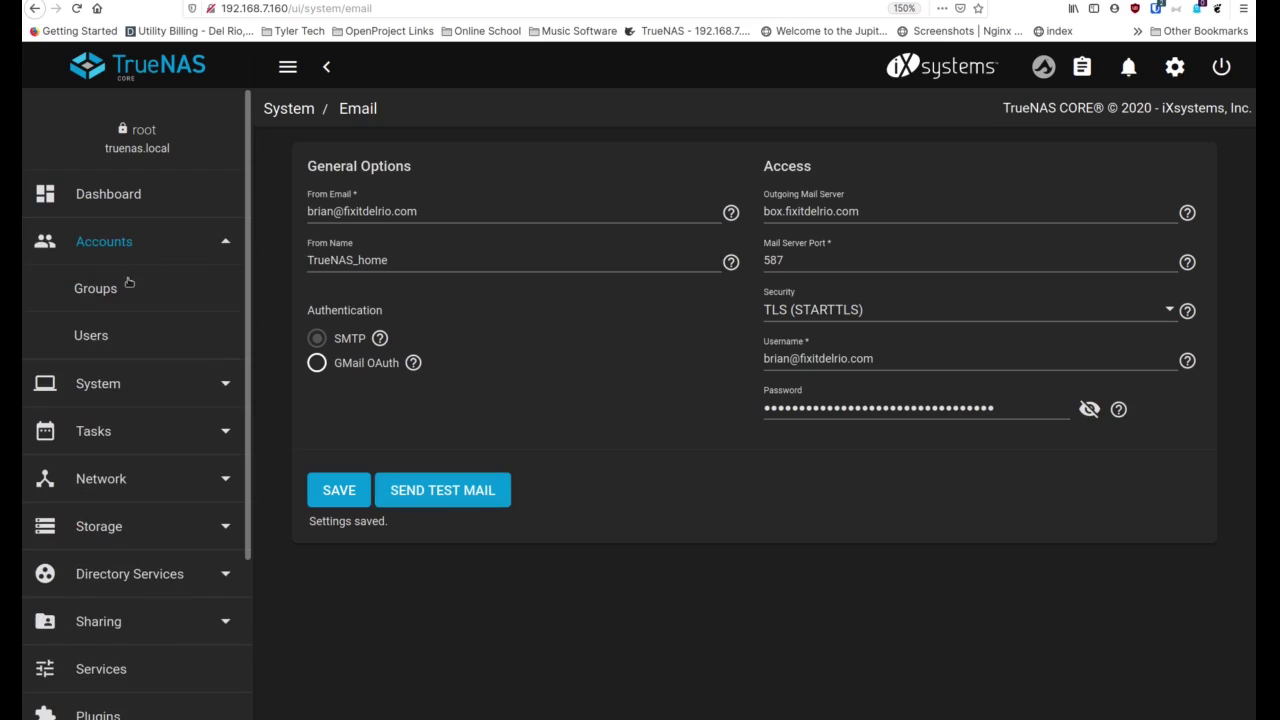
{"action": "left_click", "coordinate": [90, 335]}
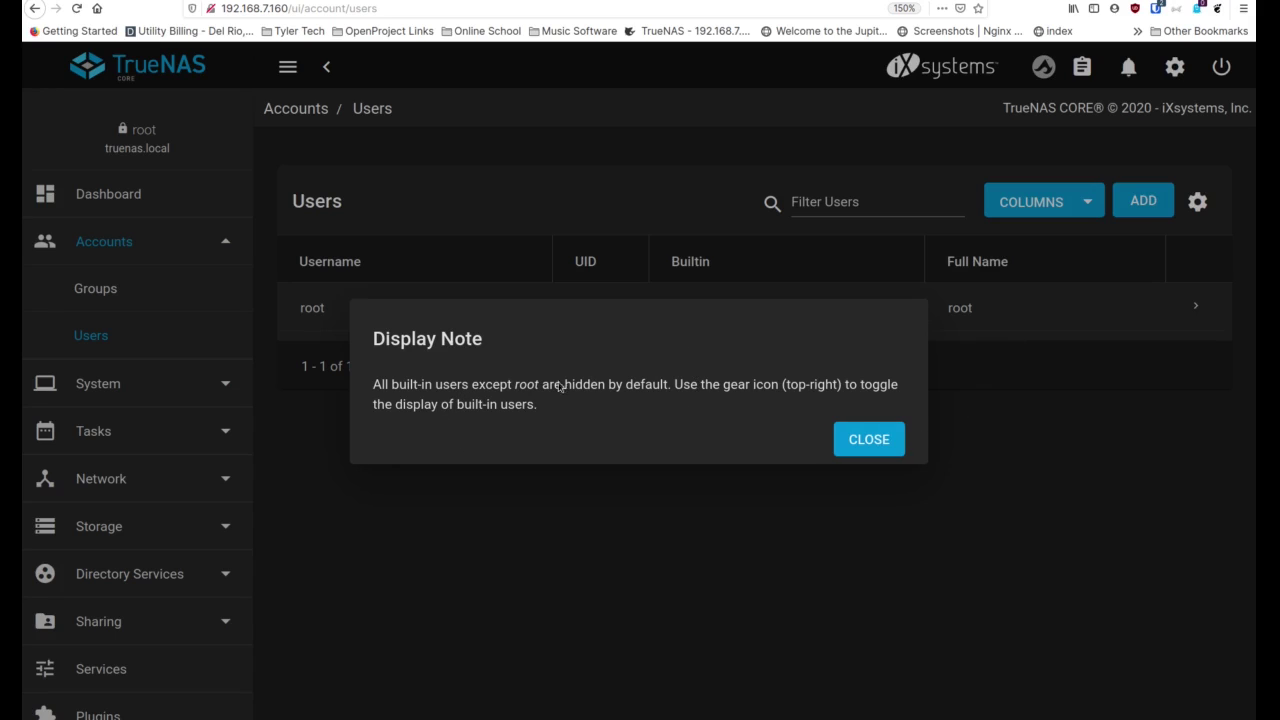
{"action": "left_click", "coordinate": [865, 442]}
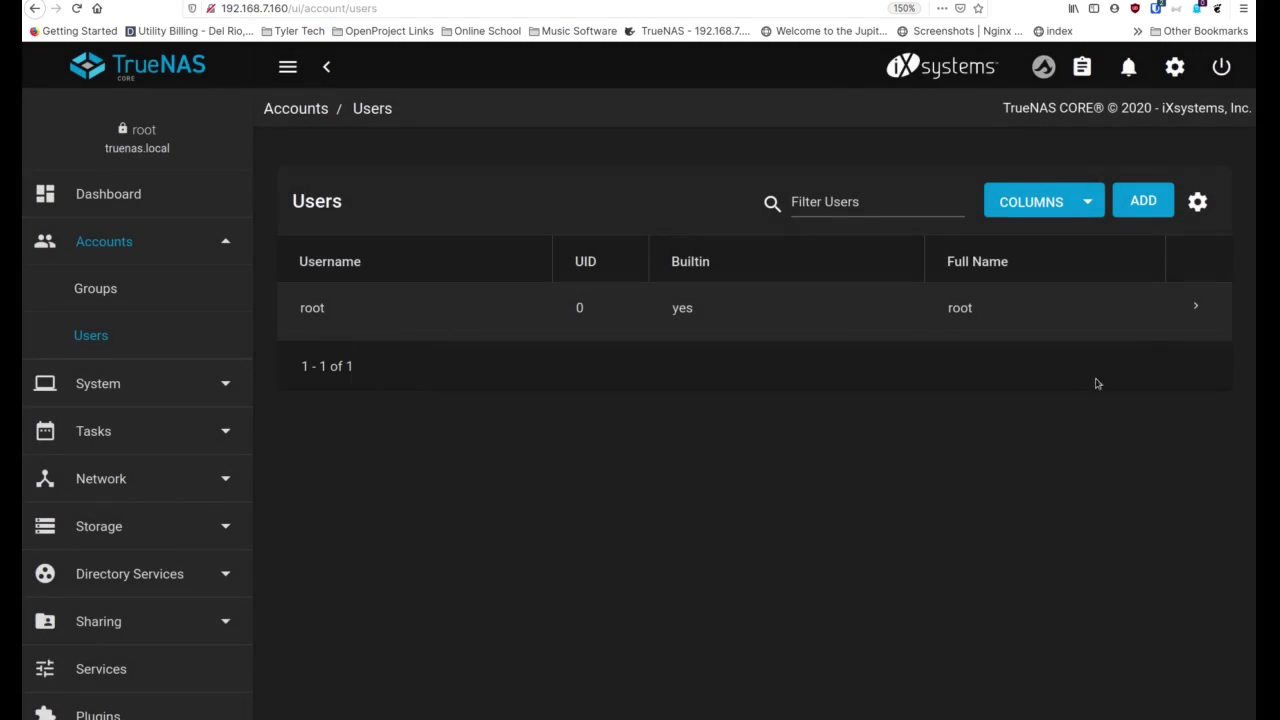
{"action": "left_click", "coordinate": [1195, 307]}
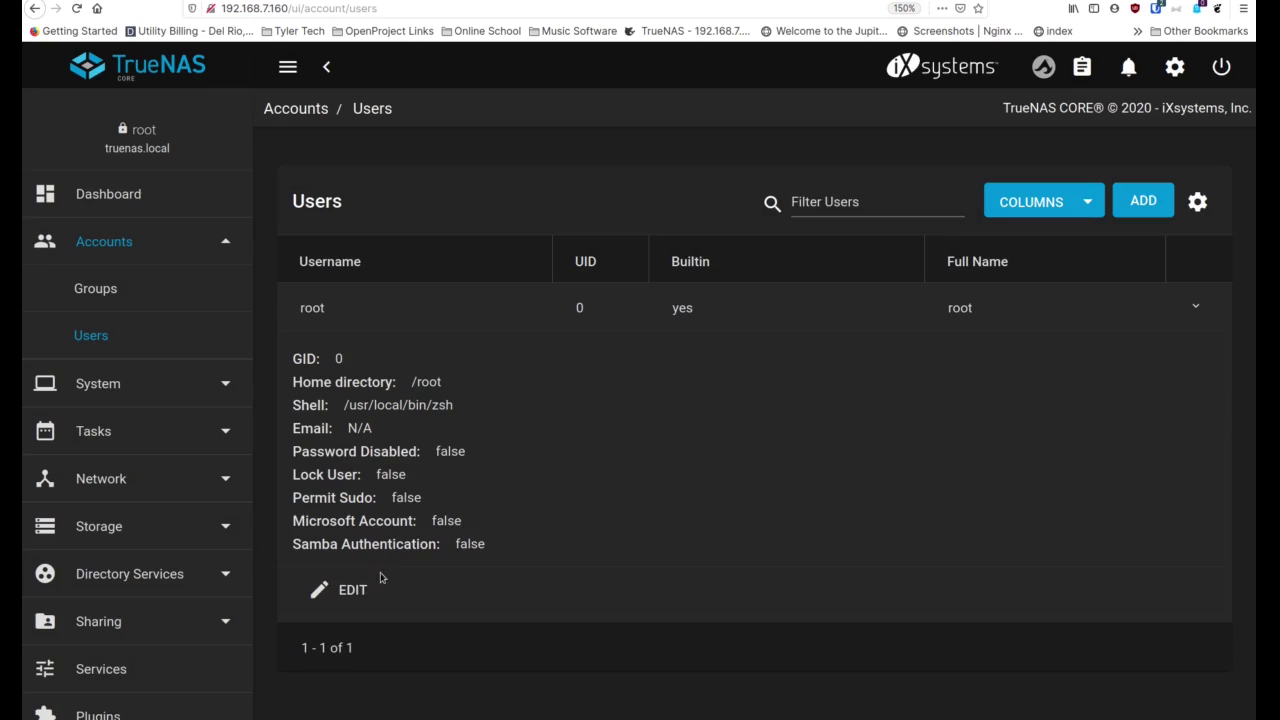
{"action": "left_click", "coordinate": [352, 590]}
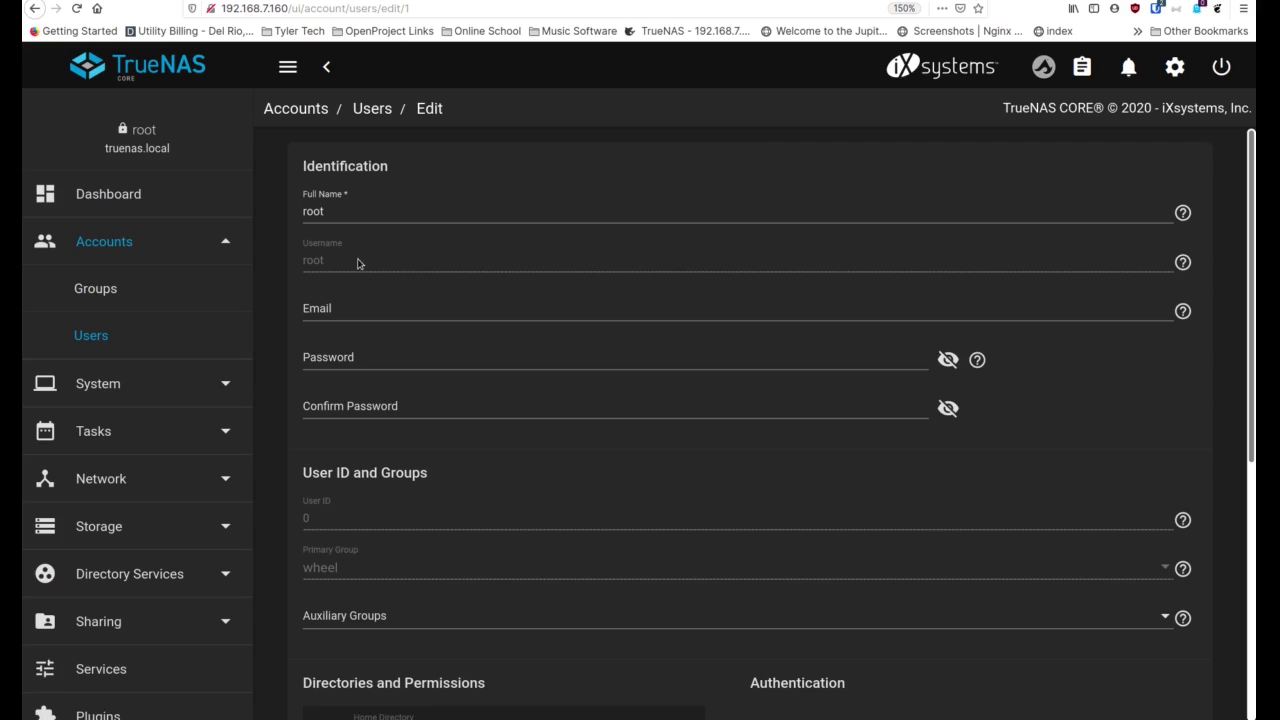
Enter your email address in root's Email field and save the account
{"action": "left_click", "coordinate": [348, 311]}
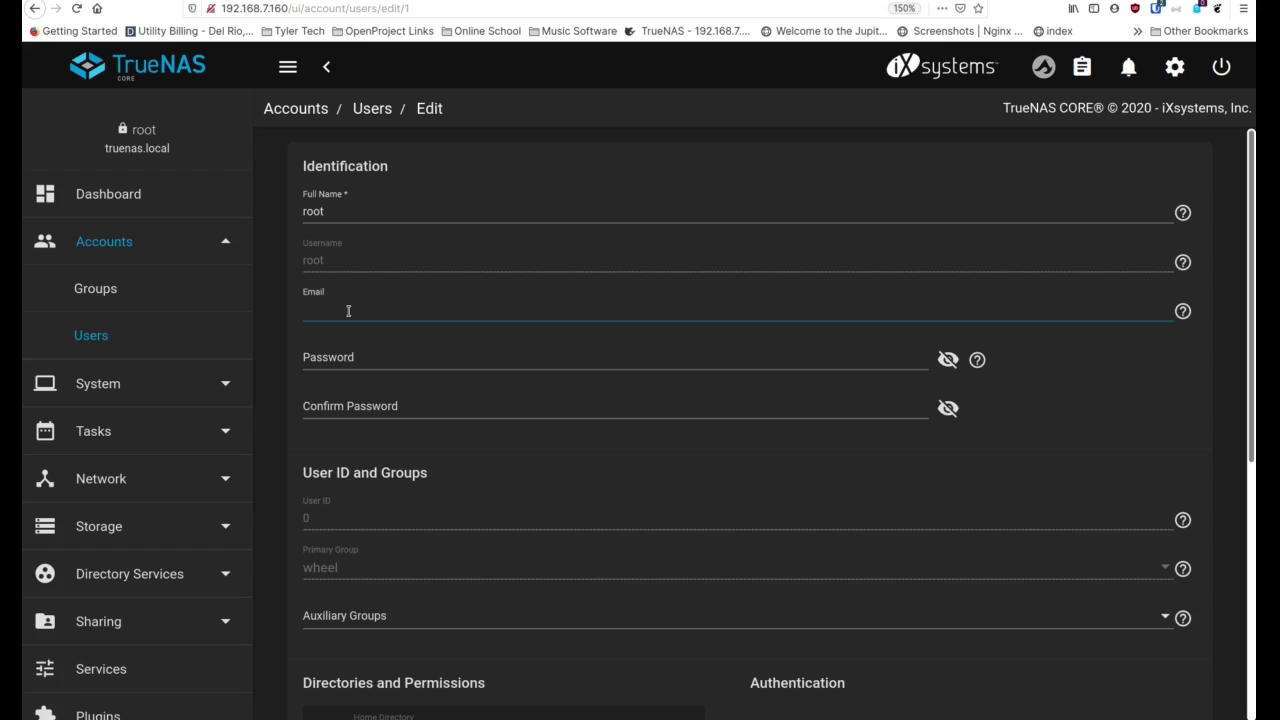
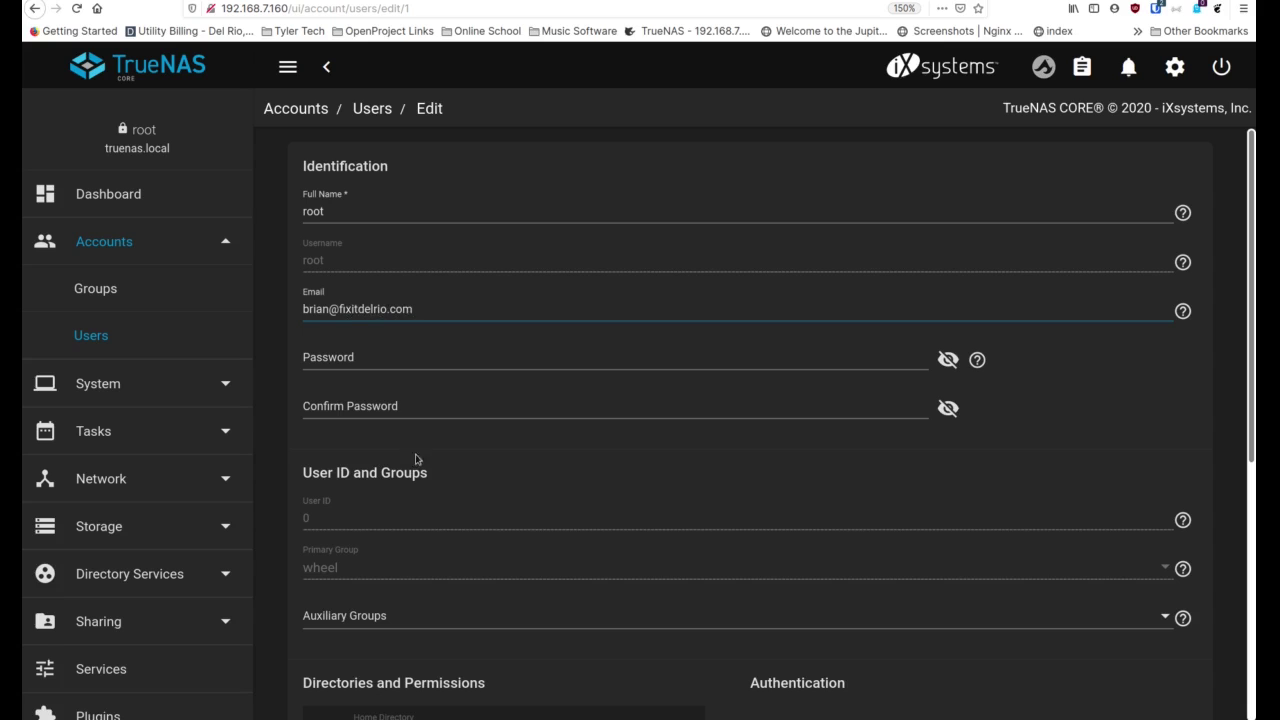
{"action": "scroll", "coordinate": [415, 452], "scroll_direction": "down", "scroll_amount": 5}
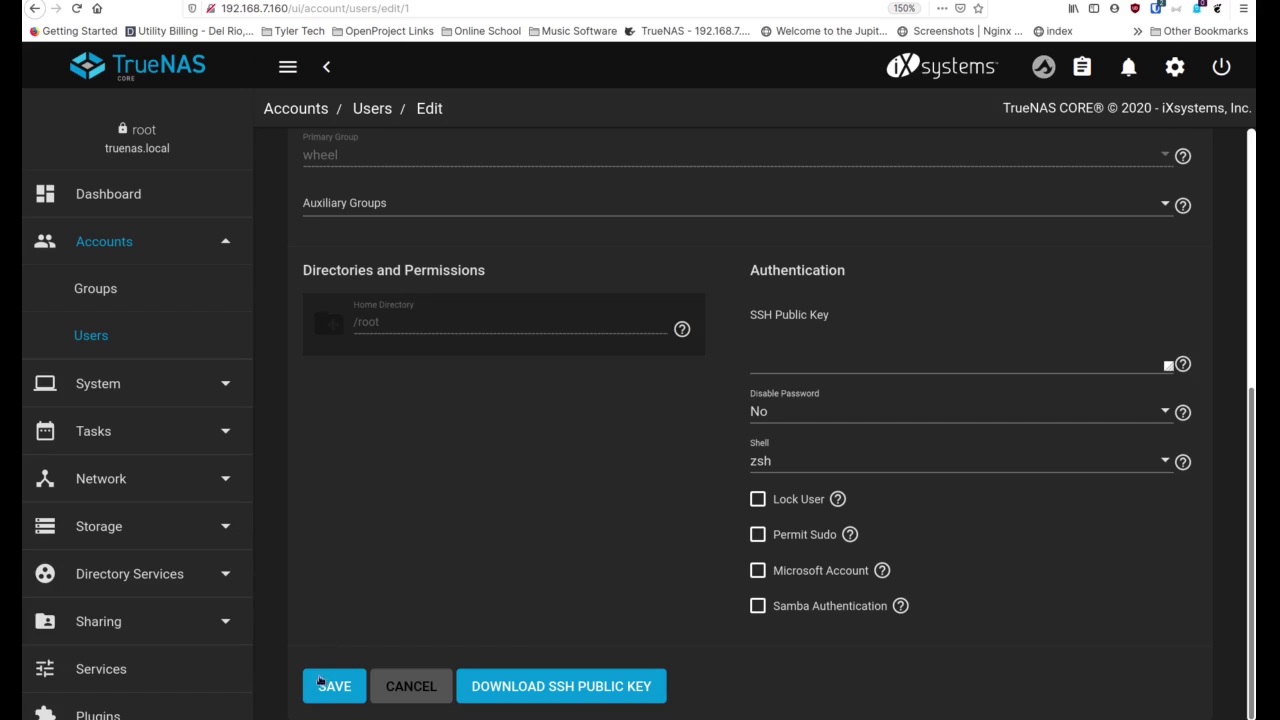
{"action": "left_click", "coordinate": [335, 696]}
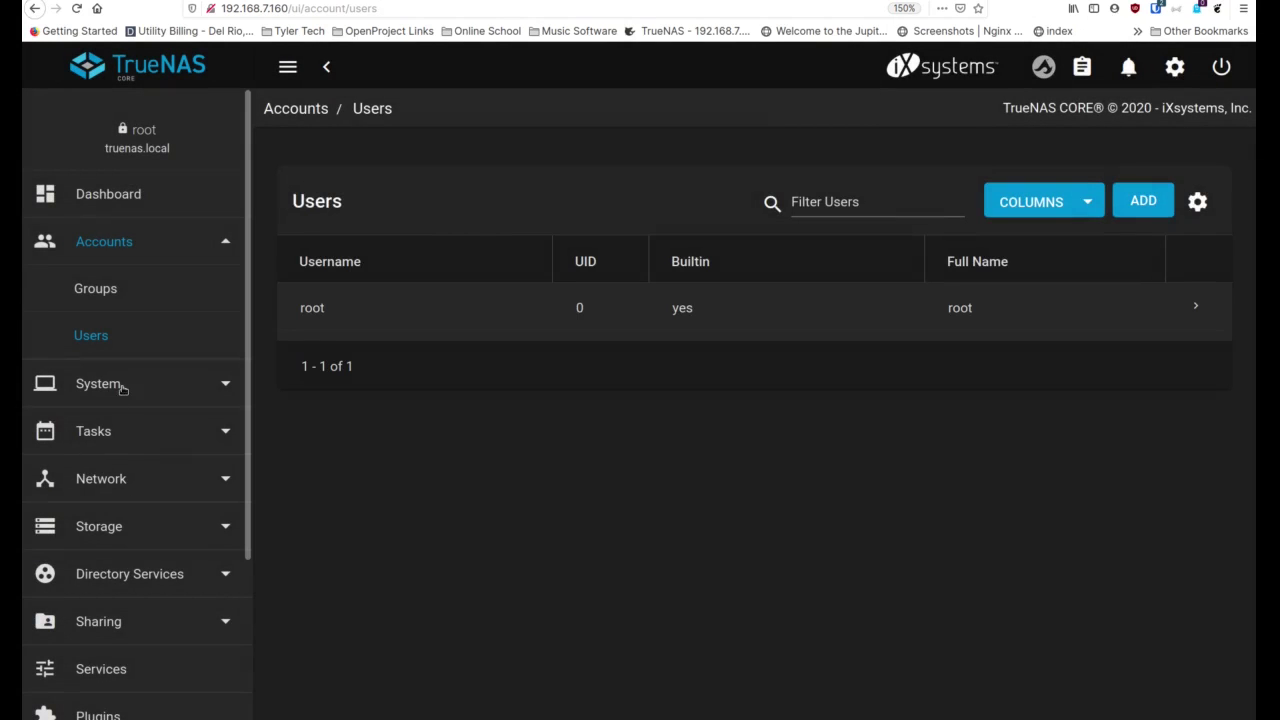
{"action": "left_click", "coordinate": [122, 388]}
Send a test mail from System > Email and close the 'Test email sent!' confirmation
{"action": "scroll", "coordinate": [143, 453], "scroll_direction": "down", "scroll_amount": 1}
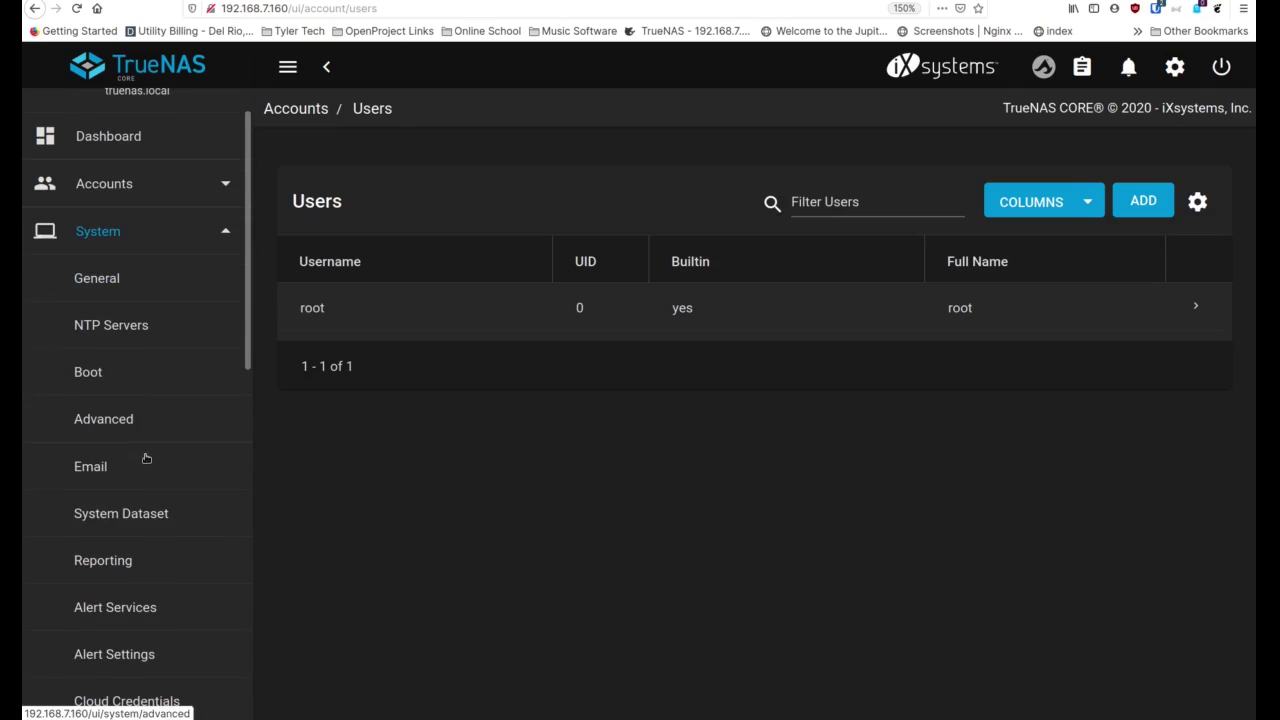
{"action": "left_click", "coordinate": [118, 457]}
{"action": "left_click", "coordinate": [488, 489]}
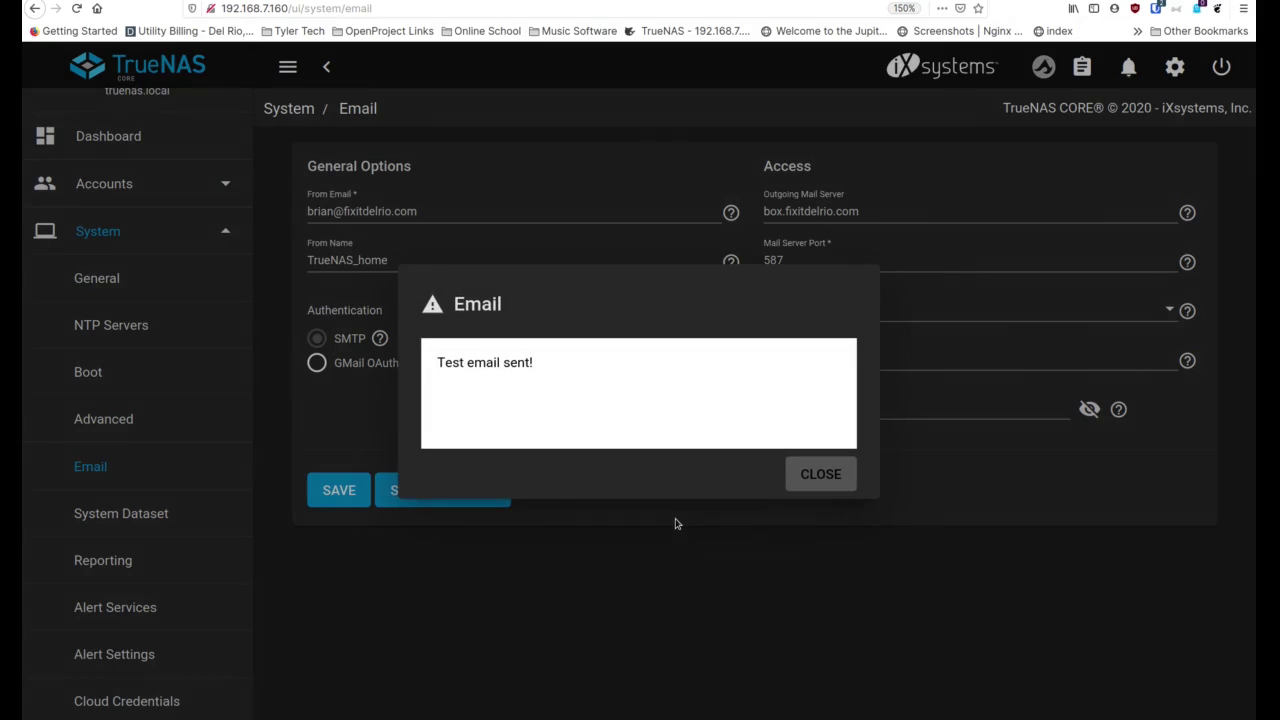
{"action": "left_click", "coordinate": [799, 470]}
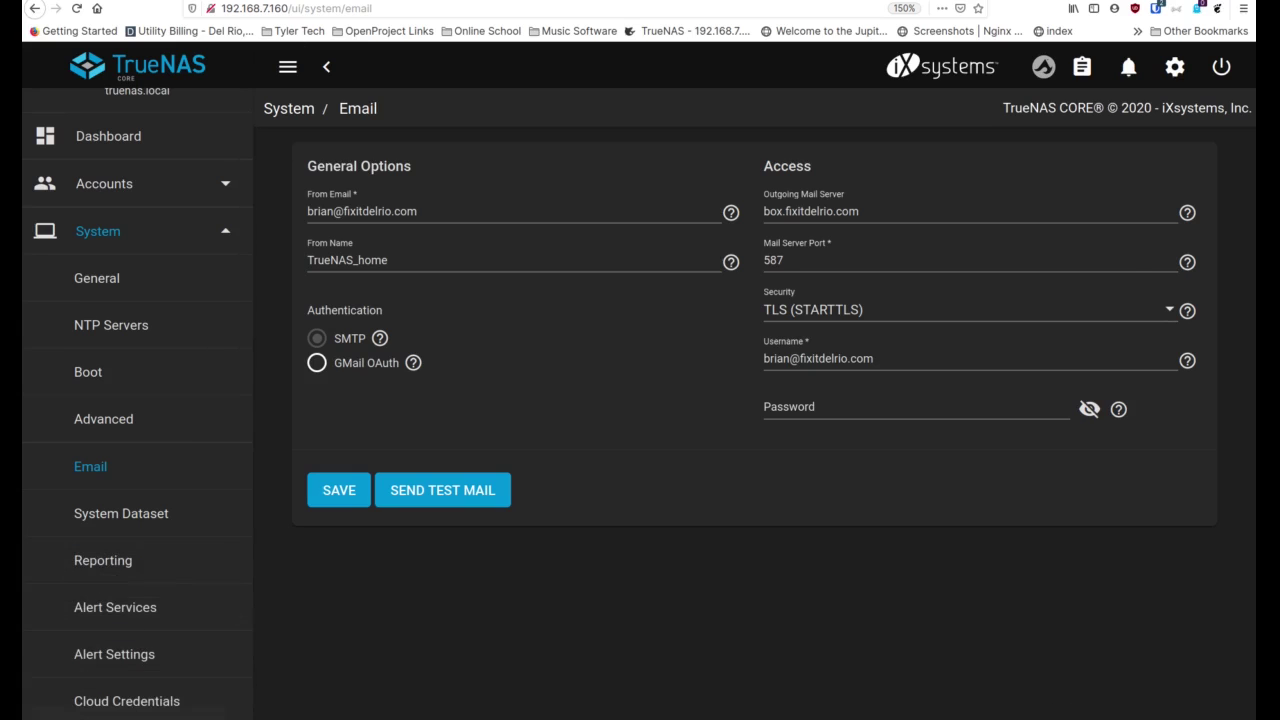
Load the webmail inbox in a new tab to confirm the test message, then return to TrueNAS
{"action": "key", "text": "ctrl+t"}
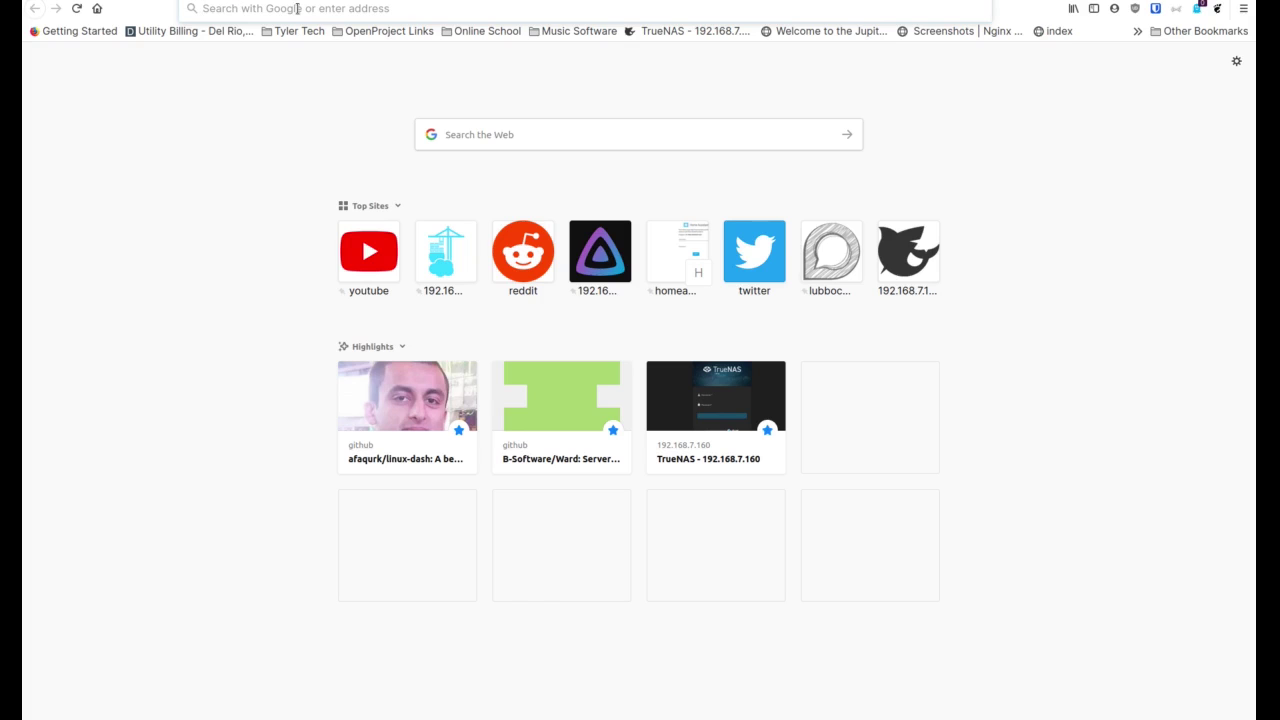
{"action": "type", "text": "box"}
{"action": "key", "text": "Return"}
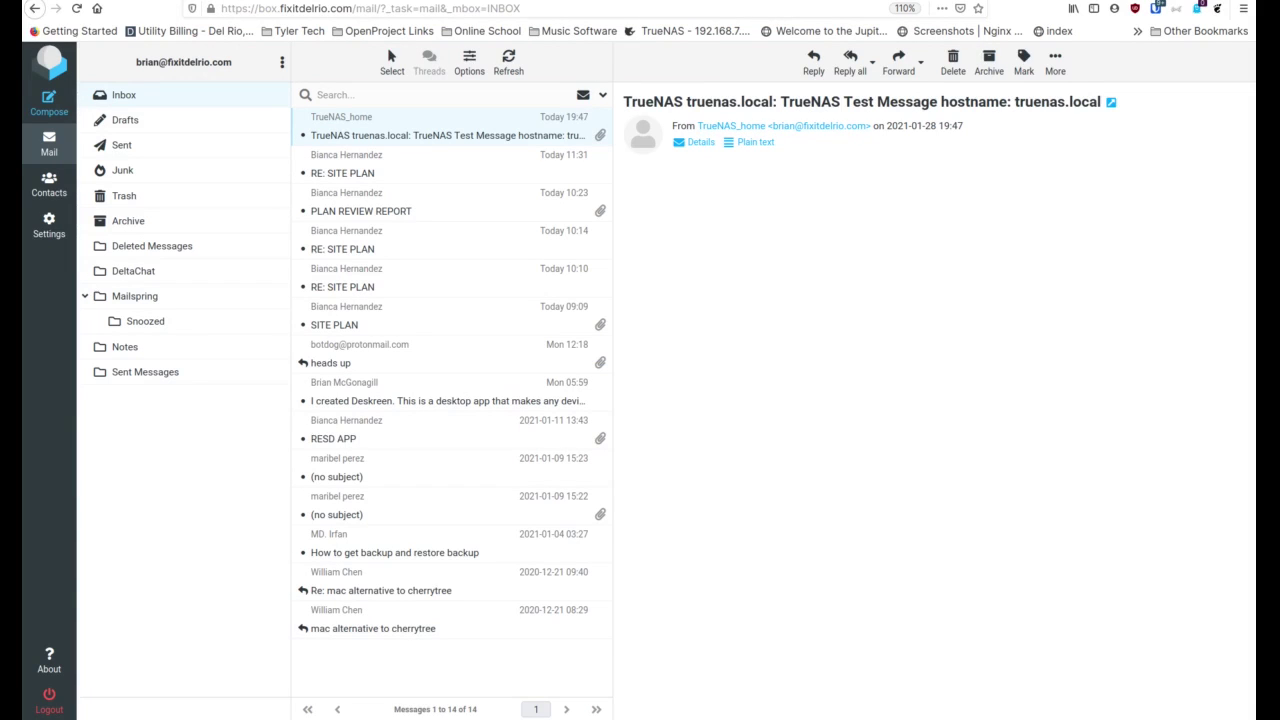
{"action": "left_click", "coordinate": [220, 1]}
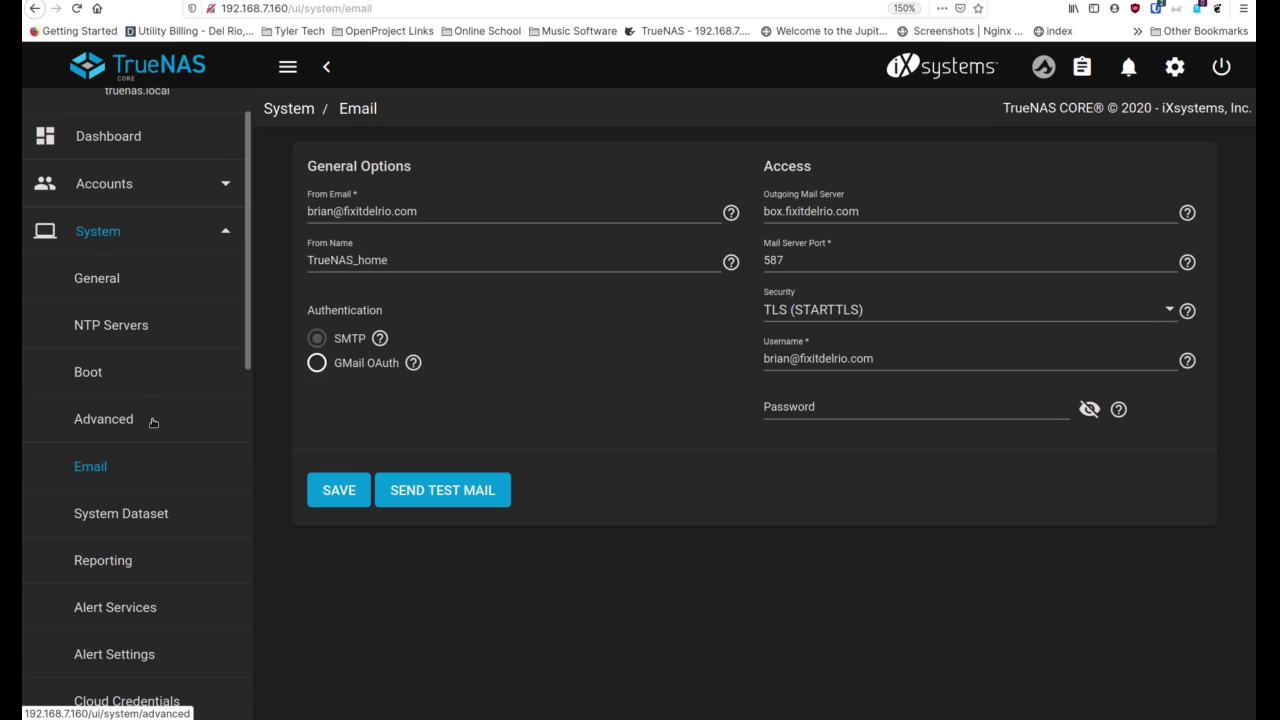
Open System > Reporting and focus the empty Remote Graphite Server Hostname field
{"action": "left_click", "coordinate": [103, 560]}
{"action": "scroll", "coordinate": [150, 450], "scroll_direction": "down", "scroll_amount": 3}
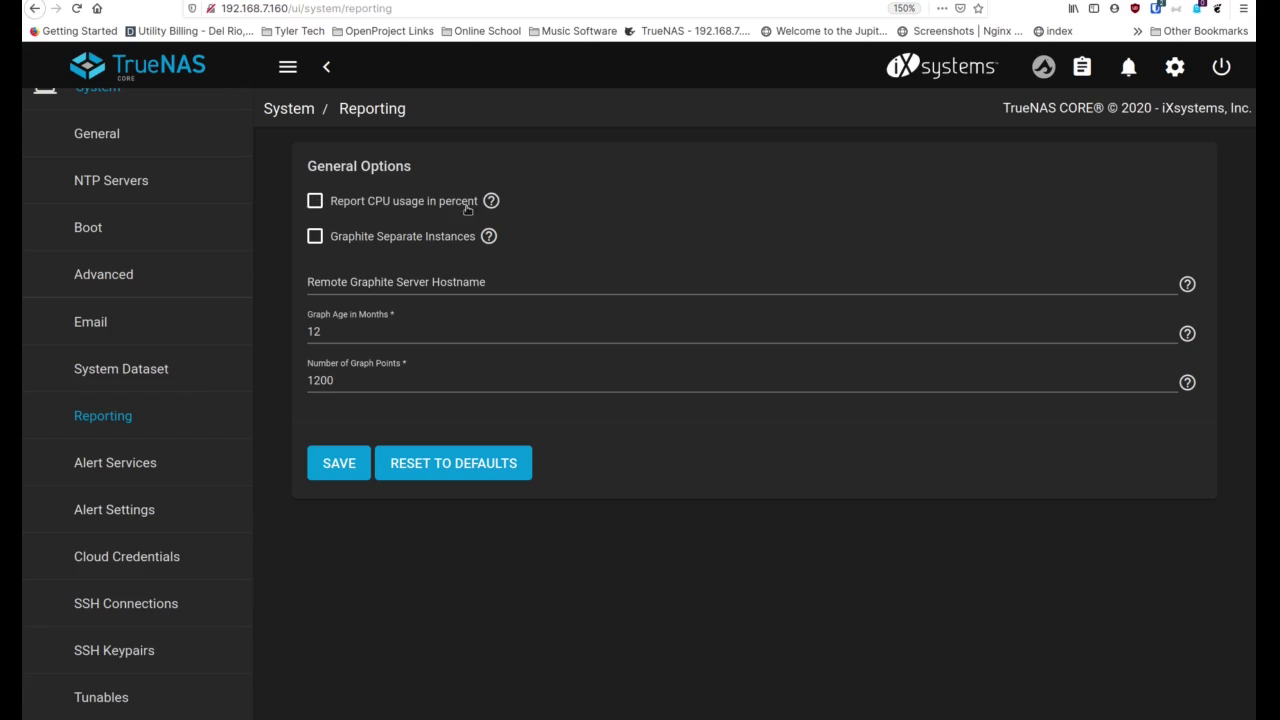
{"action": "left_click", "coordinate": [325, 265]}
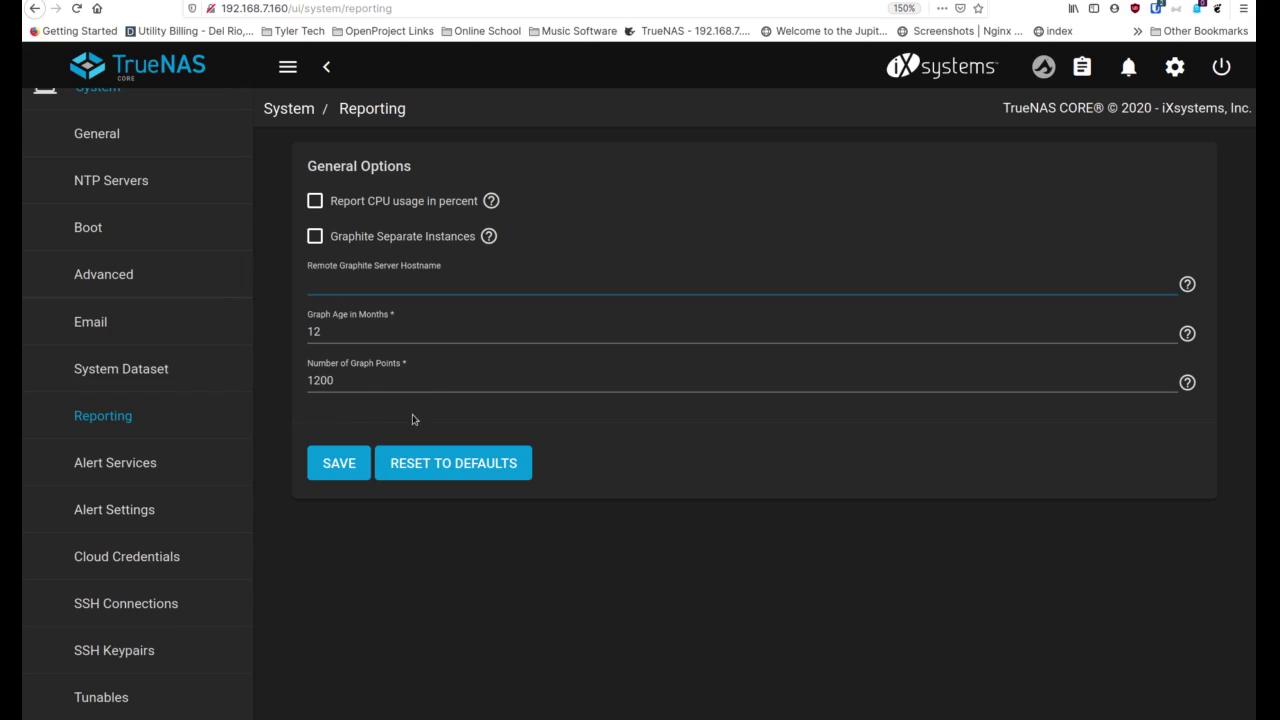
Begin a new AWS SNS alert service at Warning level, then open Alert Settings
{"action": "left_click", "coordinate": [120, 470]}
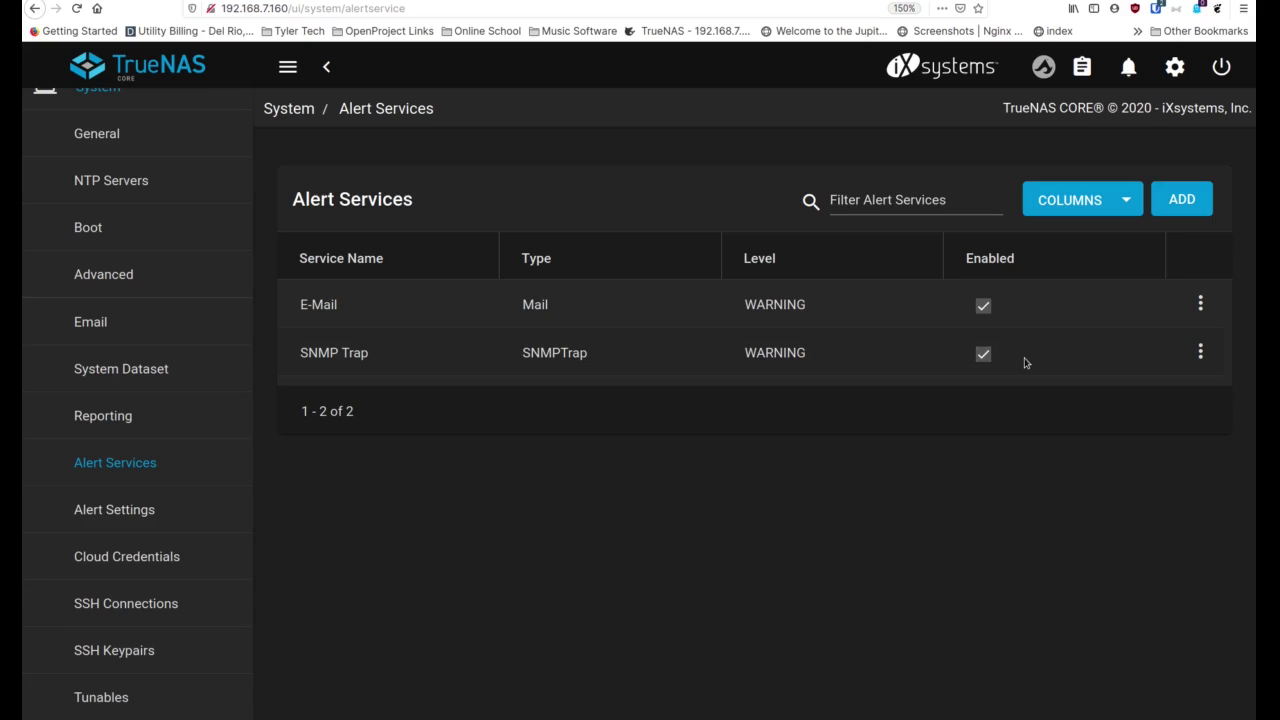
{"action": "left_click", "coordinate": [1164, 210]}
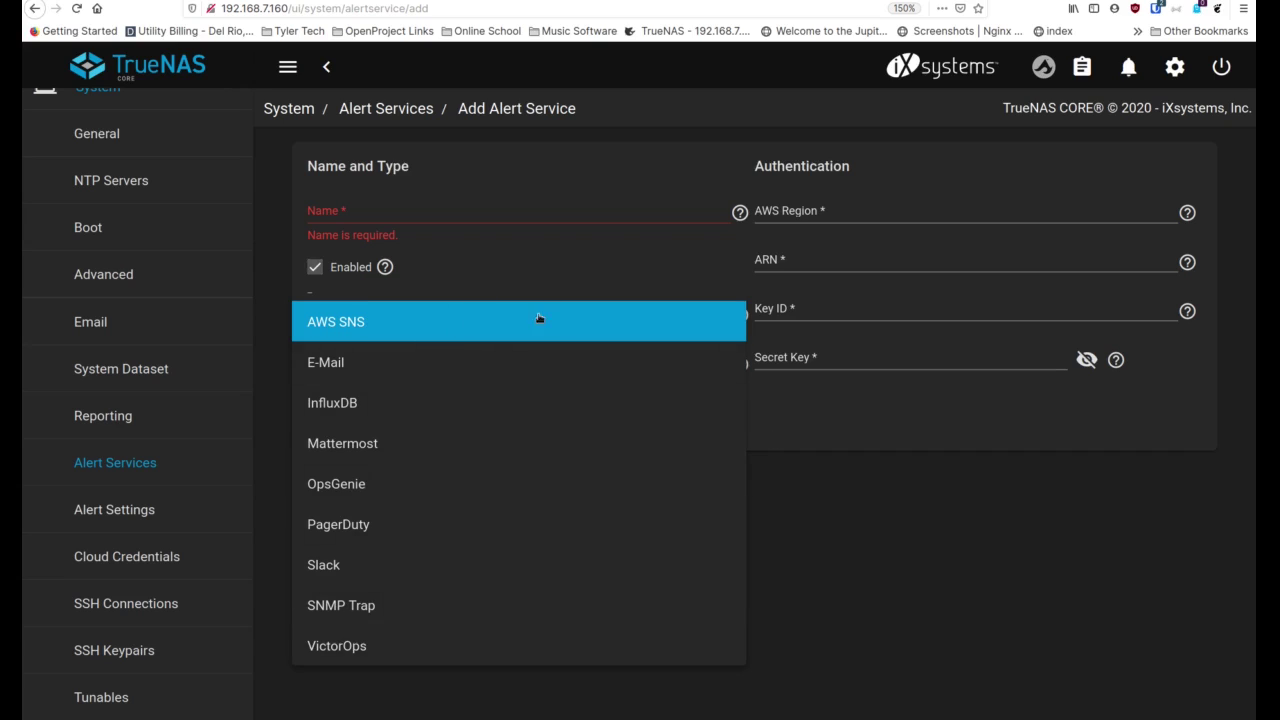
{"action": "left_click", "coordinate": [500, 256]}
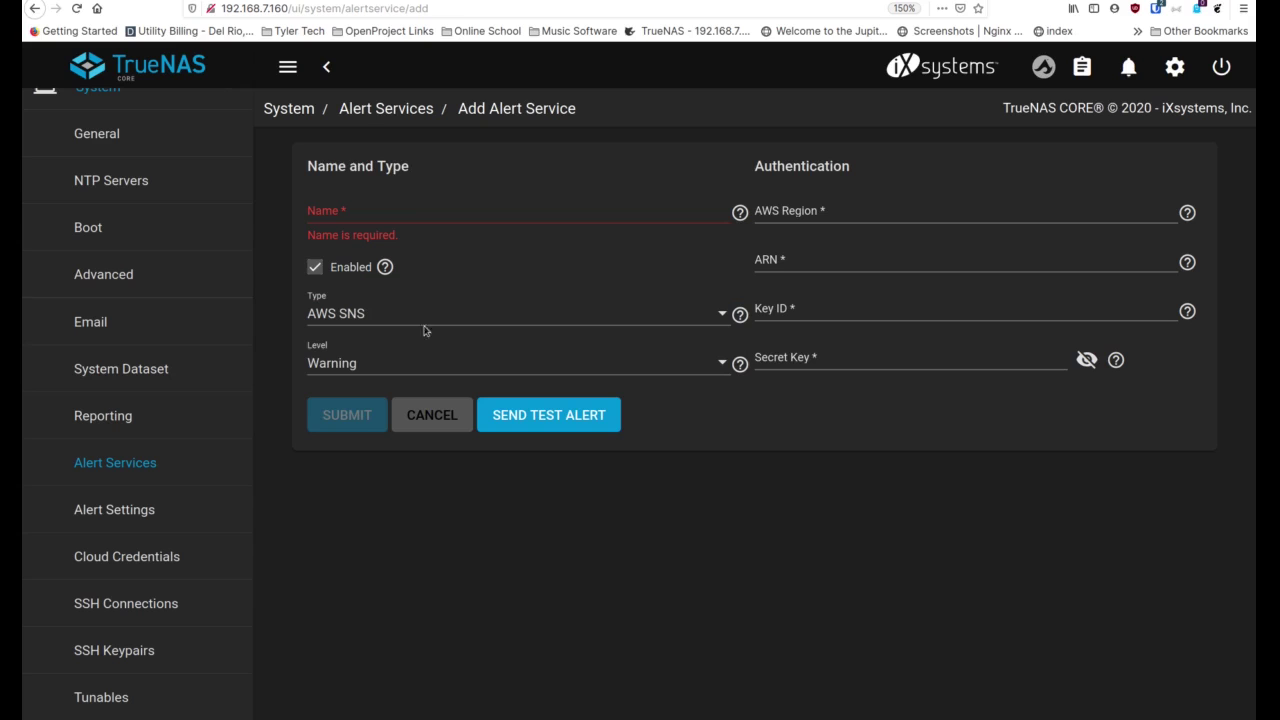
{"action": "left_click", "coordinate": [381, 110]}
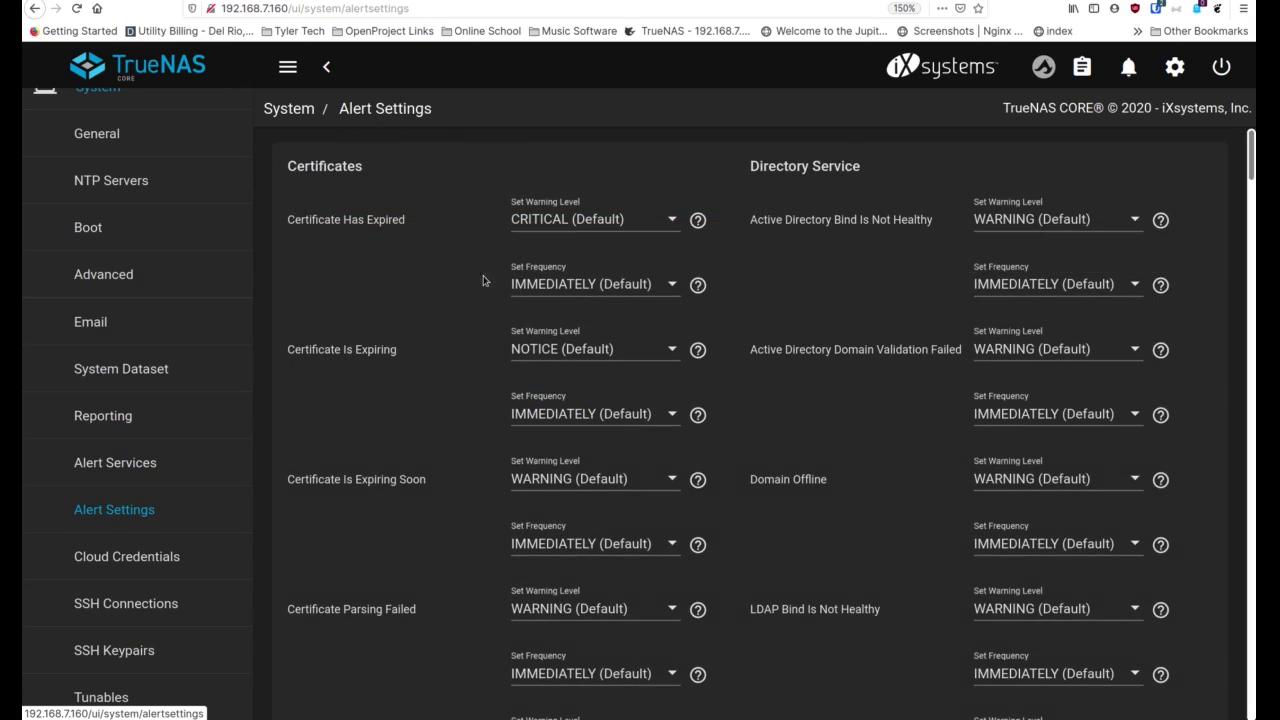
Read the help for the alert Warning Level and Frequency settings
{"action": "scroll", "coordinate": [487, 447], "scroll_direction": "down", "scroll_amount": 3}
{"action": "scroll", "coordinate": [484, 446], "scroll_direction": "down", "scroll_amount": 9}
{"action": "scroll", "coordinate": [481, 445], "scroll_direction": "down", "scroll_amount": 1}
{"action": "scroll", "coordinate": [478, 439], "scroll_direction": "up", "scroll_amount": 9}
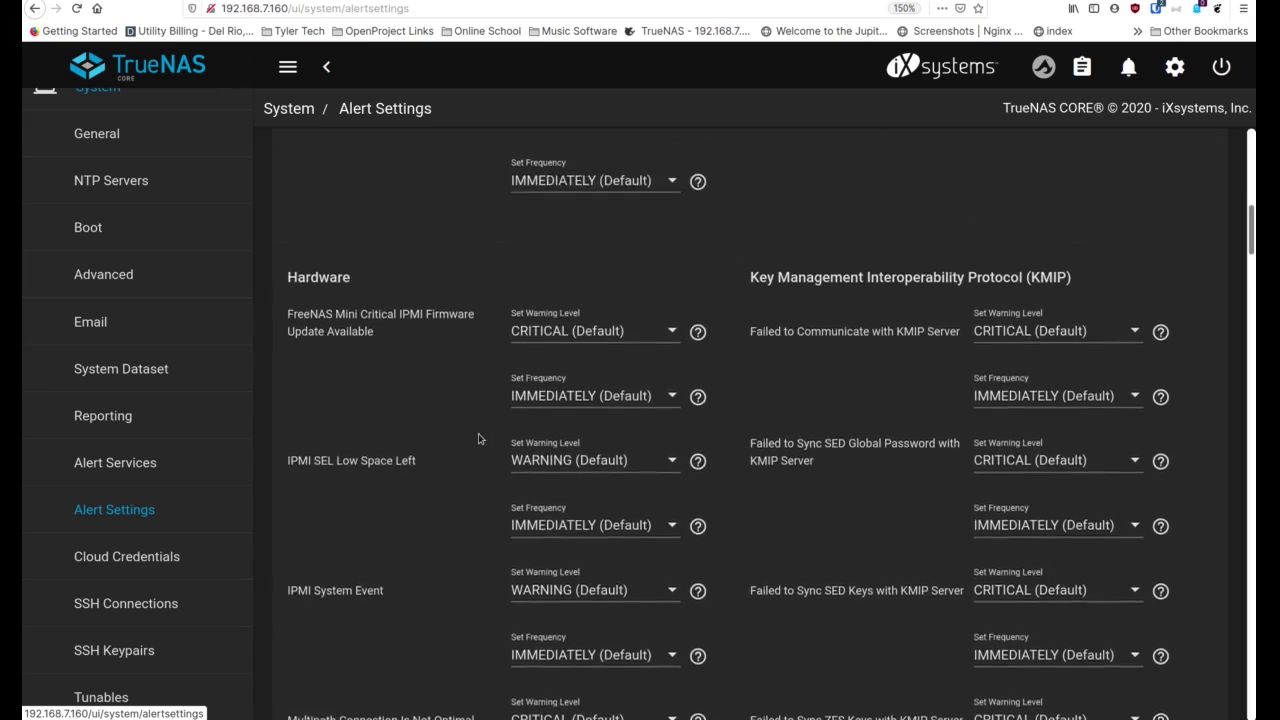
{"action": "scroll", "coordinate": [478, 438], "scroll_direction": "up", "scroll_amount": 3}
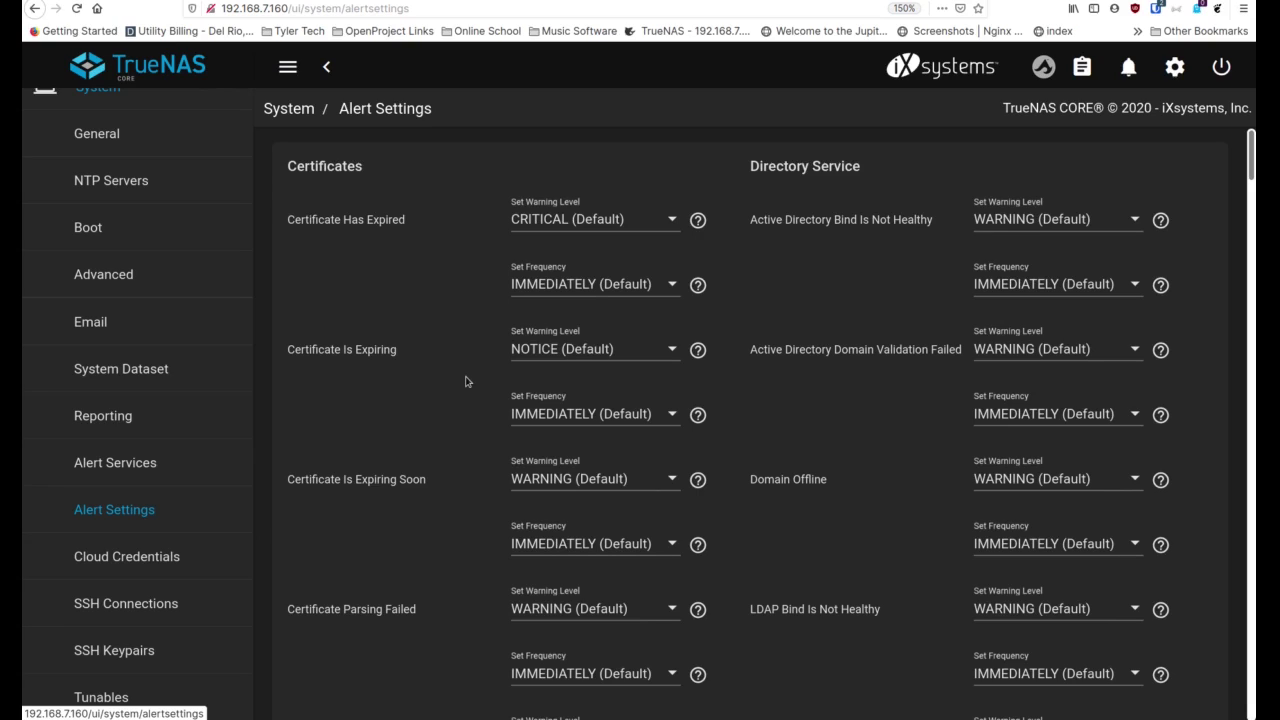
{"action": "left_click", "coordinate": [698, 220]}
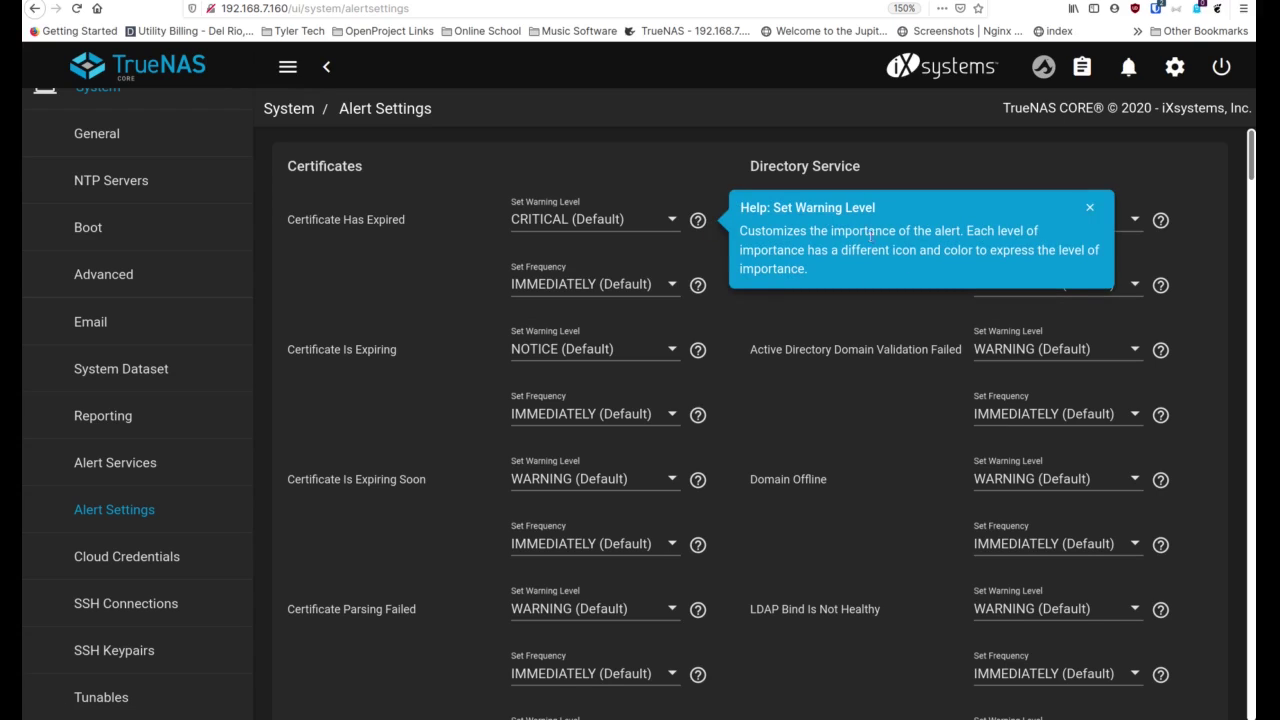
{"action": "left_click", "coordinate": [1090, 207]}
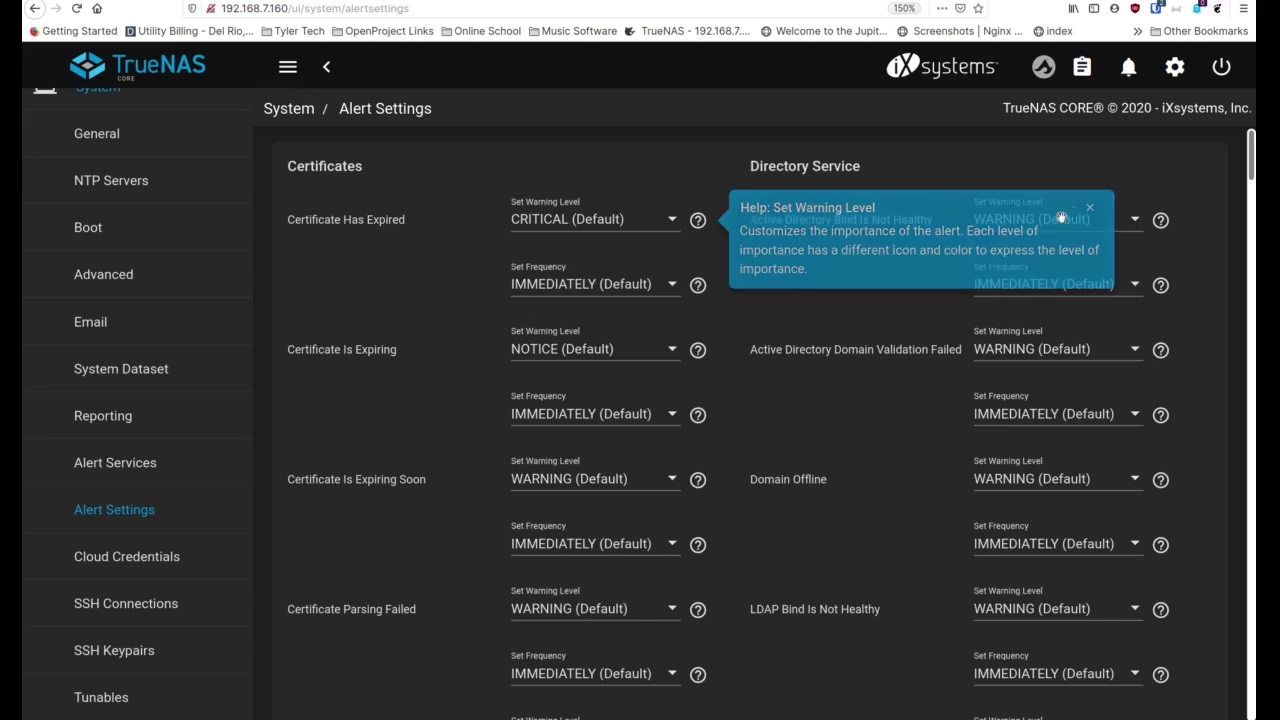
{"action": "left_click", "coordinate": [697, 285]}
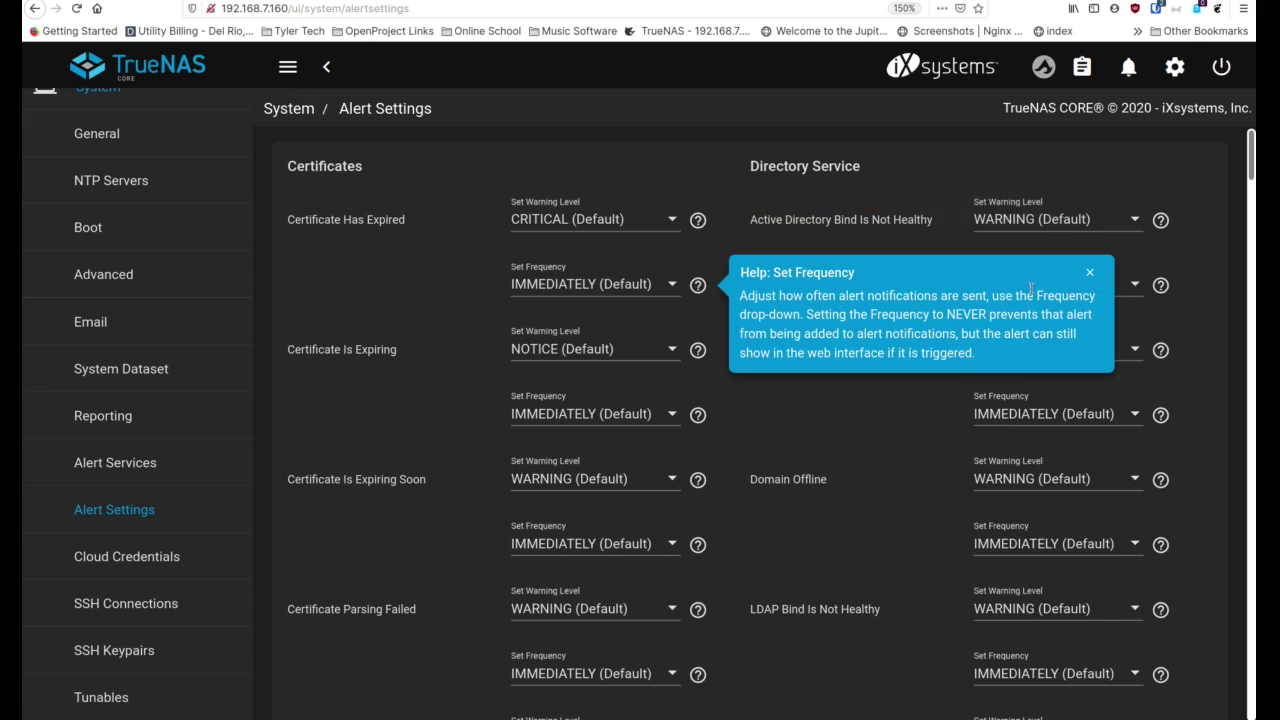
{"action": "left_click", "coordinate": [1091, 274]}
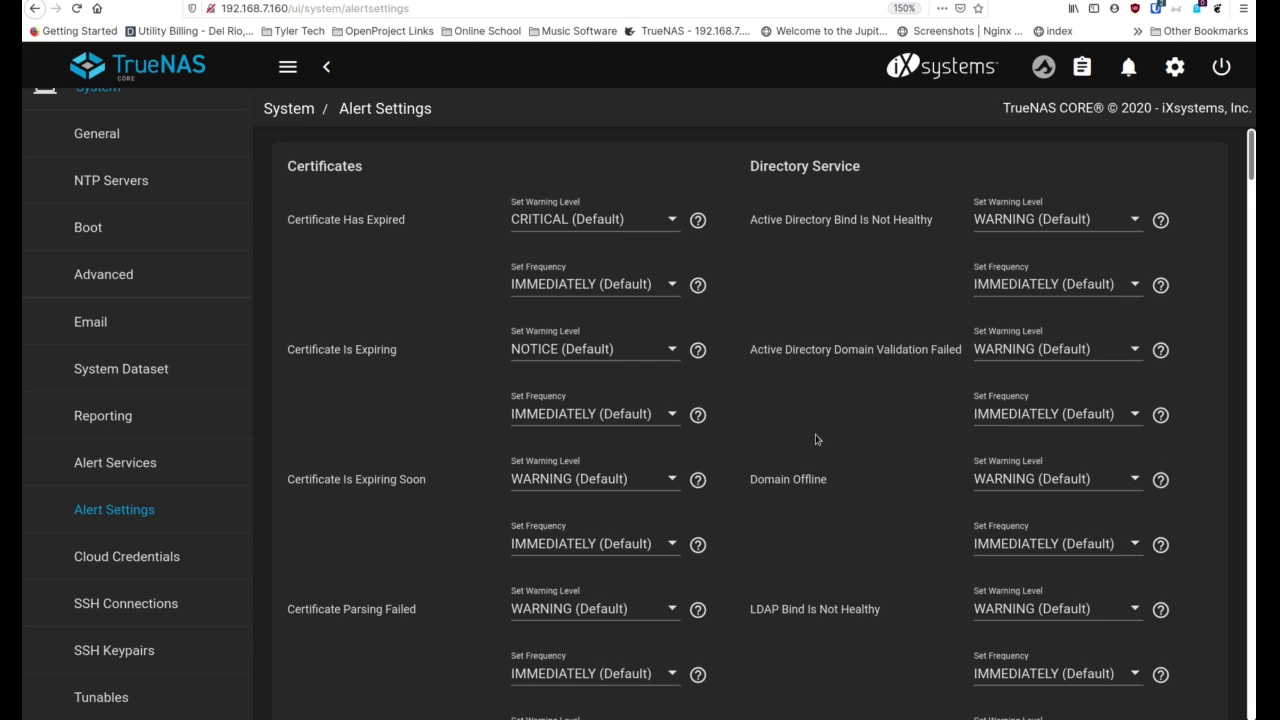
Check the warning level choices for IPMI SEL Low Space Left and keep the default
{"action": "scroll", "coordinate": [815, 440], "scroll_direction": "down", "scroll_amount": 5}
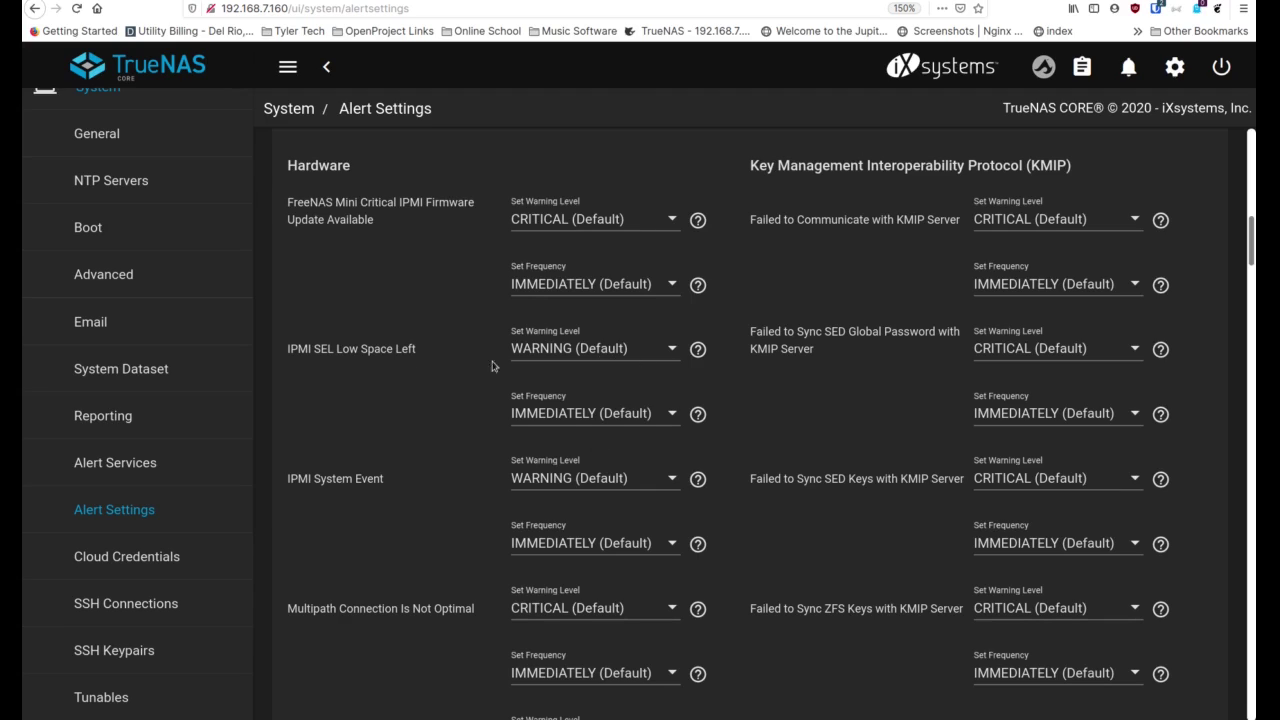
{"action": "left_click", "coordinate": [553, 352]}
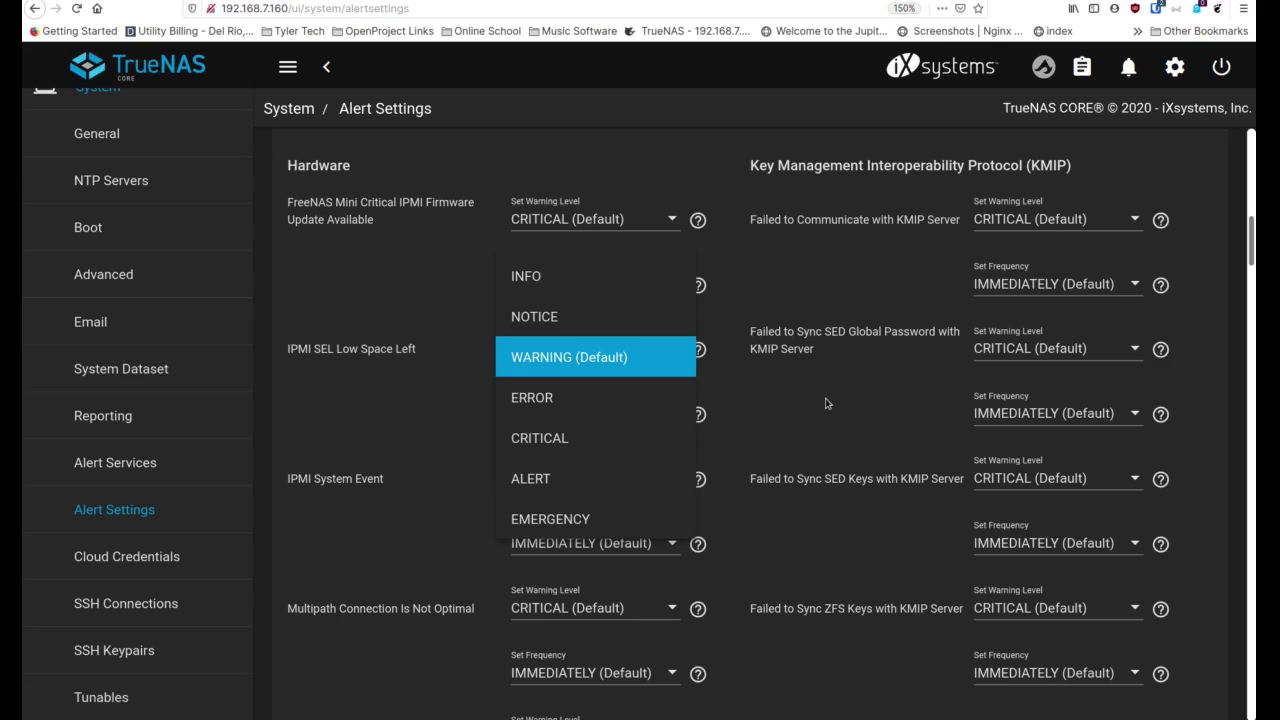
{"action": "left_click", "coordinate": [409, 401]}
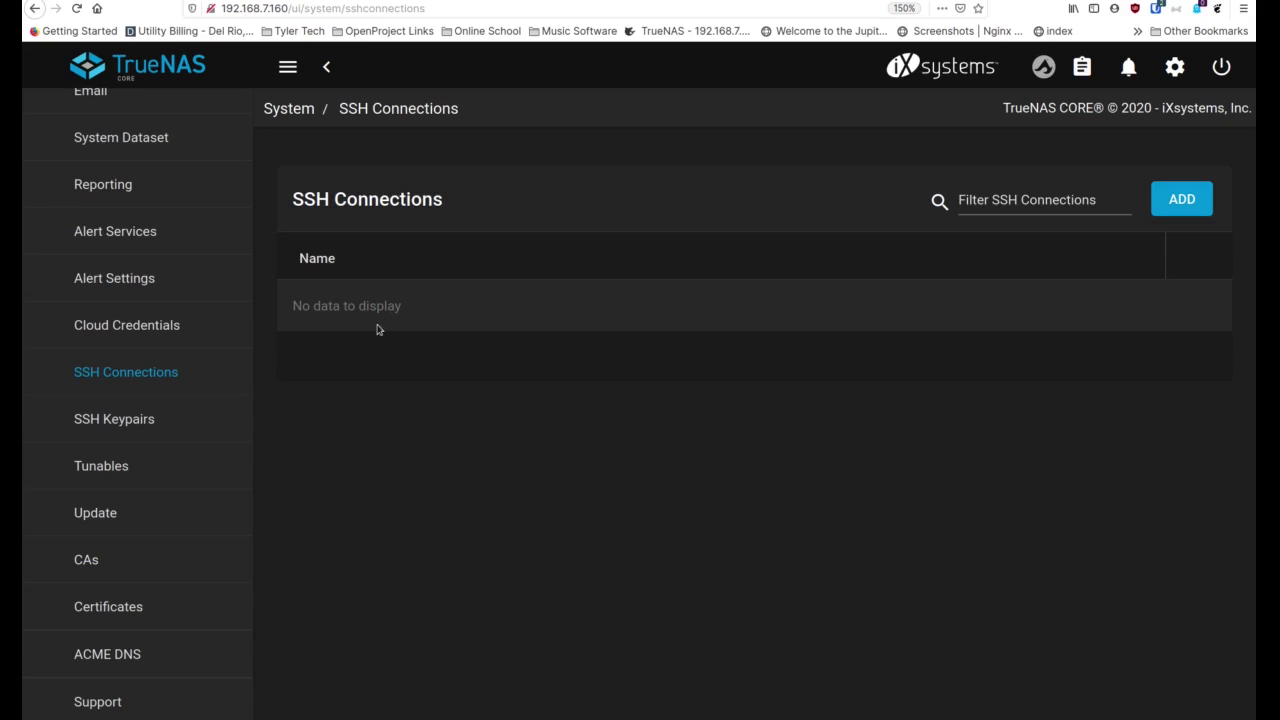
Look over the SSH Keypairs and System Update pages
{"action": "scroll", "coordinate": [95, 432], "scroll_direction": "down", "scroll_amount": 1}
{"action": "left_click", "coordinate": [141, 368]}
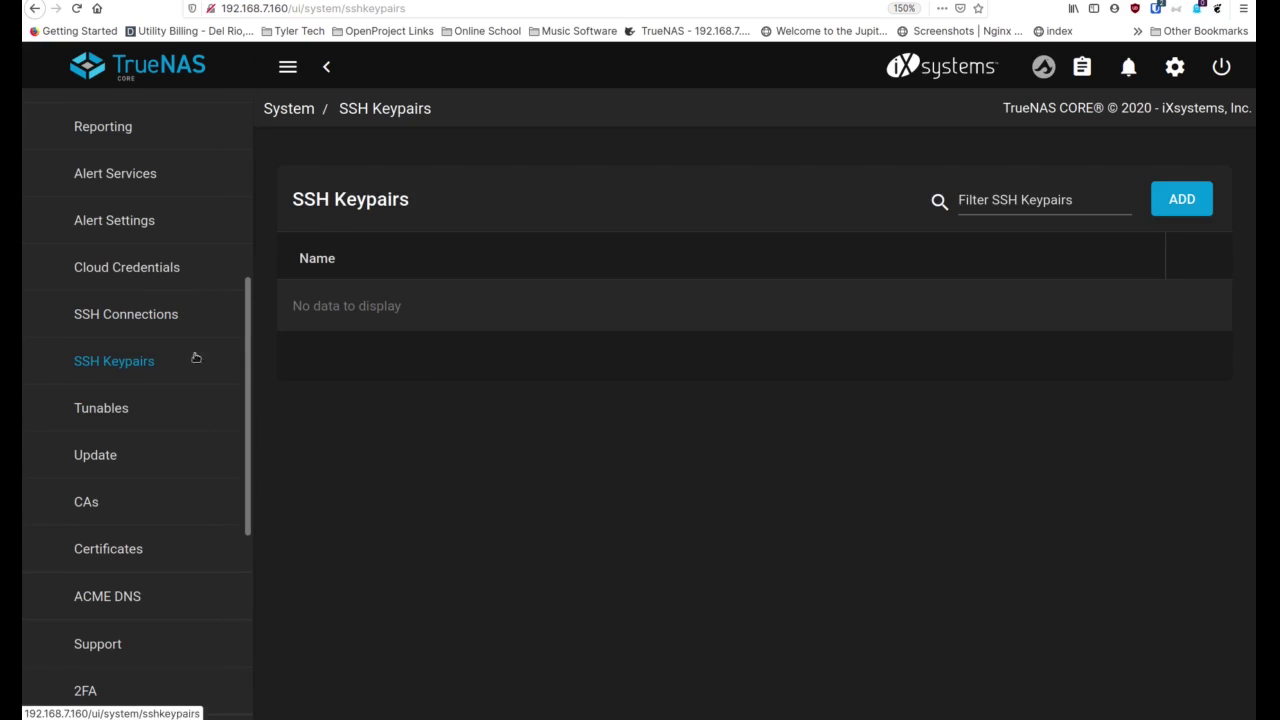
{"action": "left_click", "coordinate": [140, 455]}
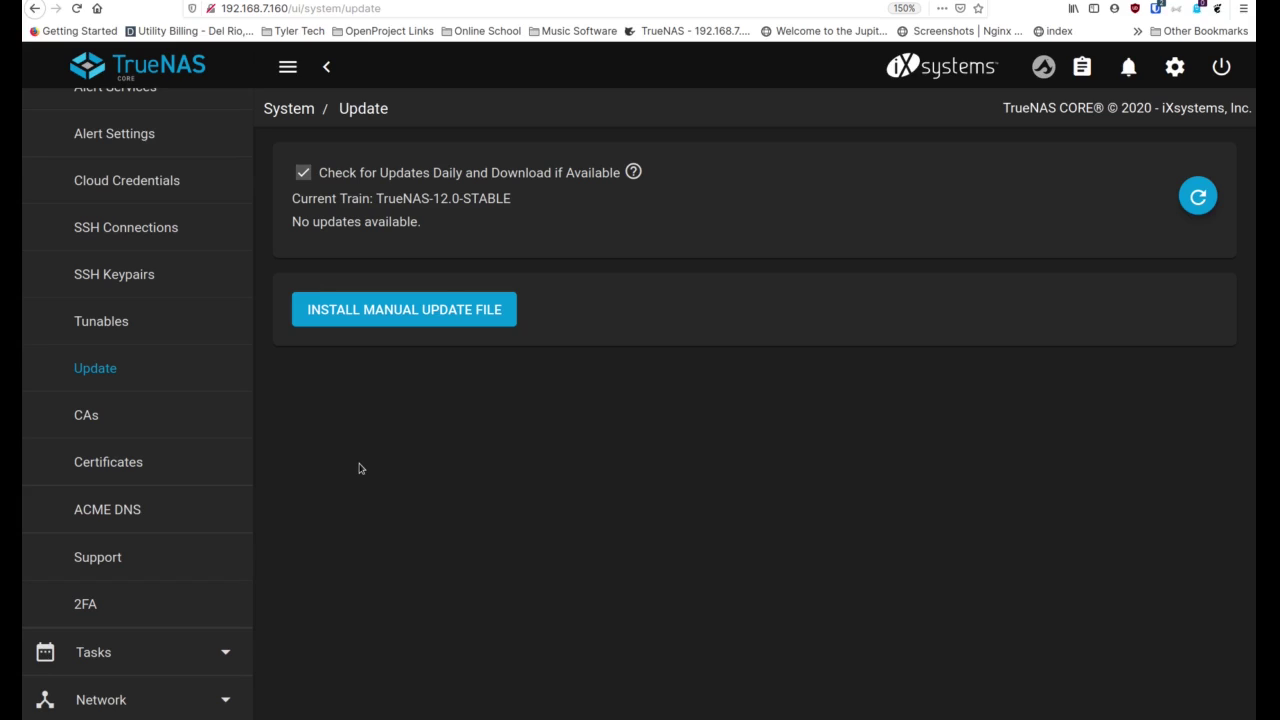
Scroll through the Support information, then view the Two-Factor Auth settings
{"action": "left_click", "coordinate": [97, 557]}
{"action": "scroll", "coordinate": [124, 515], "scroll_direction": "down", "scroll_amount": 3}
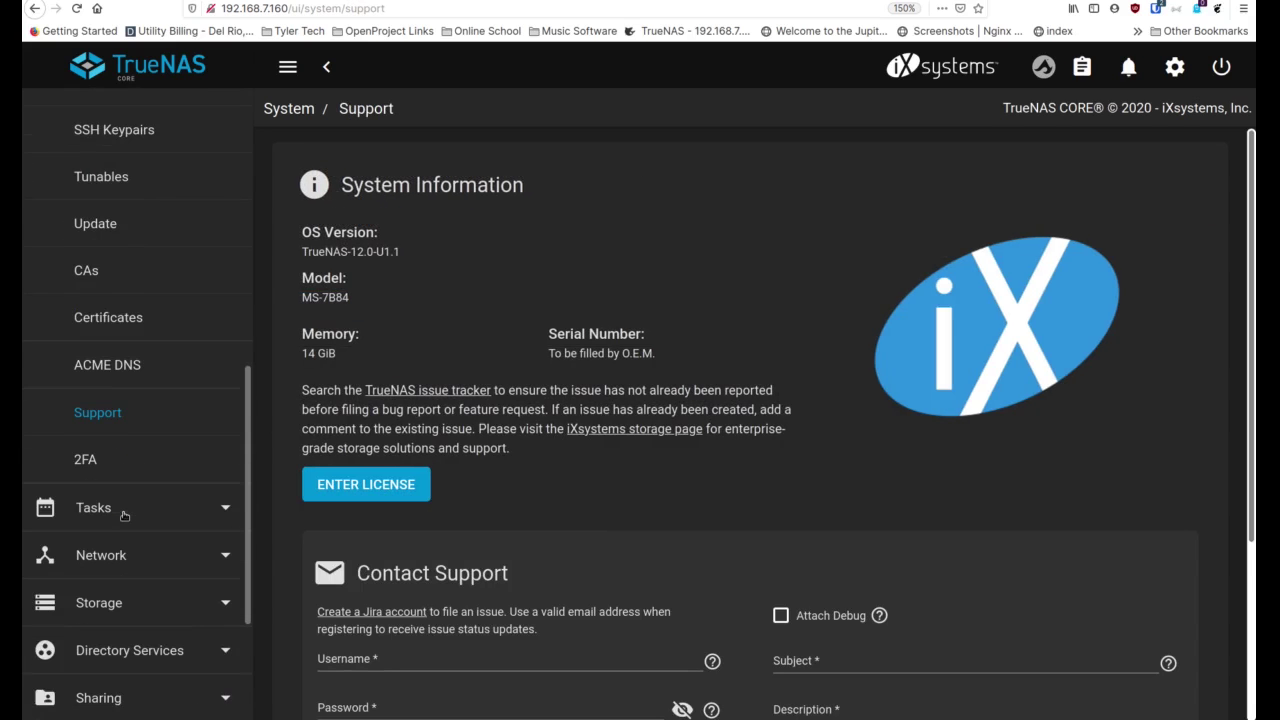
{"action": "scroll", "coordinate": [573, 459], "scroll_direction": "down", "scroll_amount": 5}
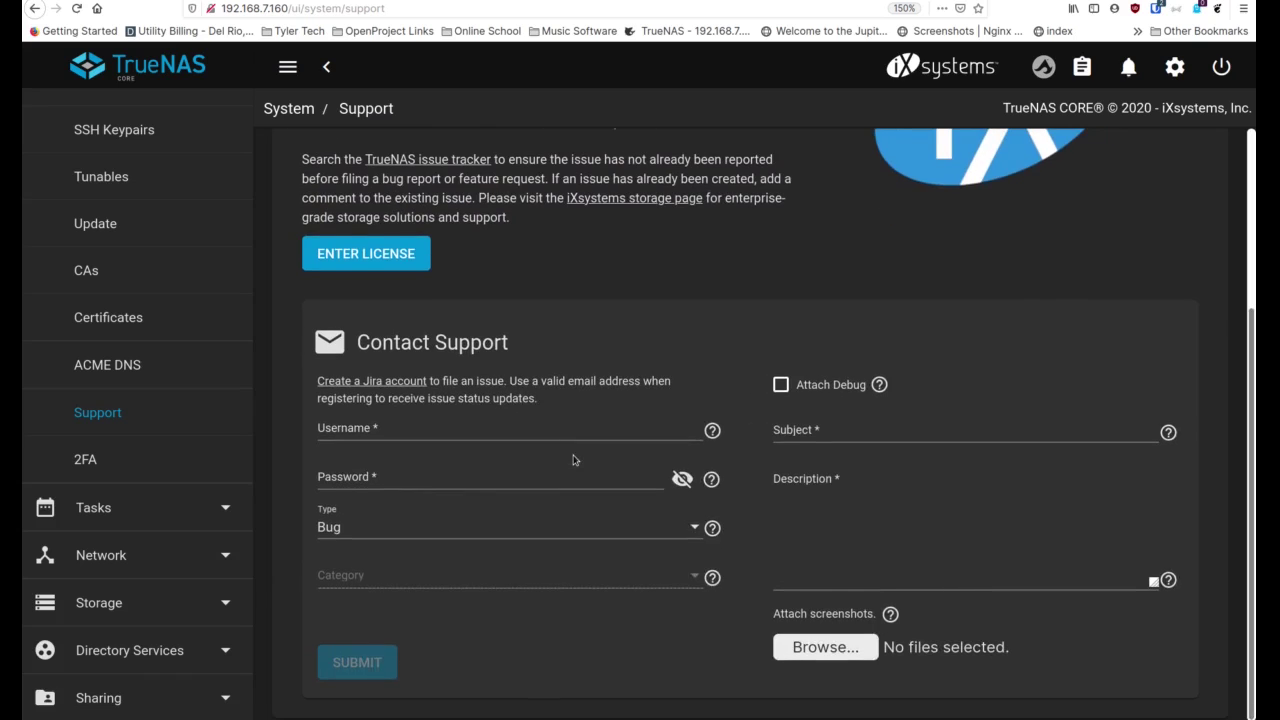
{"action": "scroll", "coordinate": [573, 459], "scroll_direction": "up", "scroll_amount": 5}
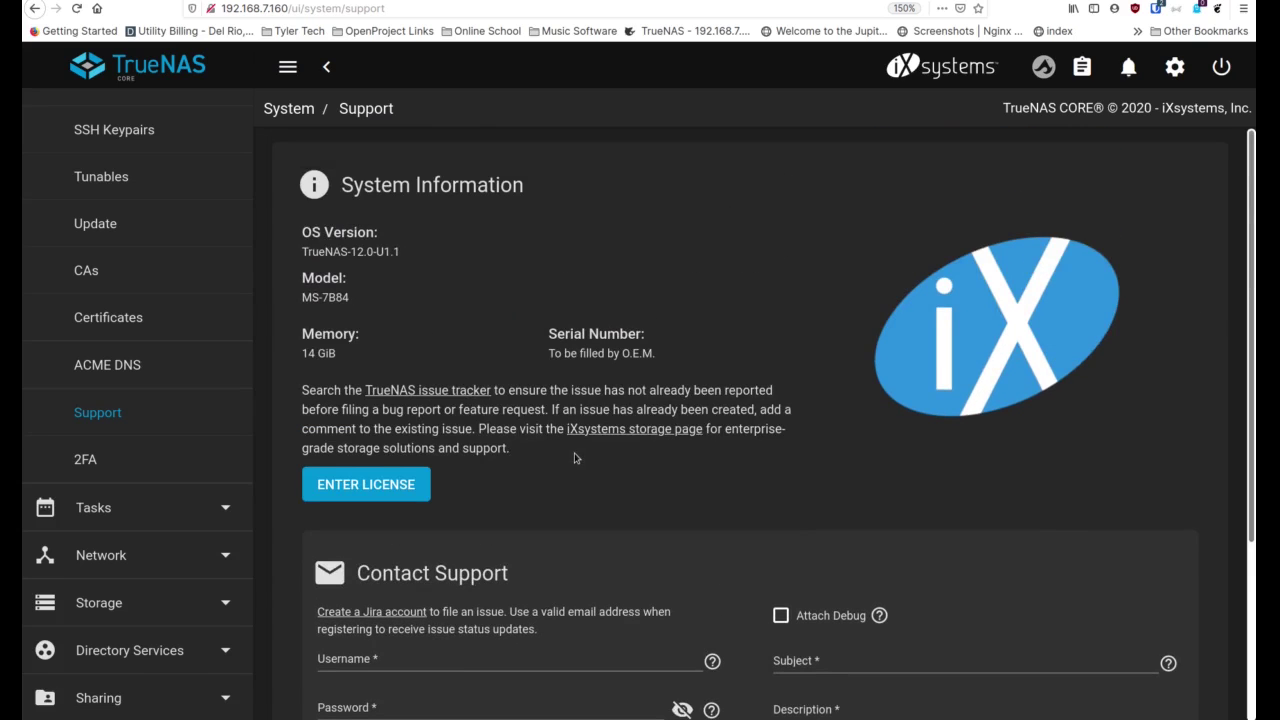
{"action": "scroll", "coordinate": [575, 458], "scroll_direction": "down", "scroll_amount": 5}
{"action": "scroll", "coordinate": [575, 458], "scroll_direction": "up", "scroll_amount": 5}
{"action": "left_click", "coordinate": [96, 466]}
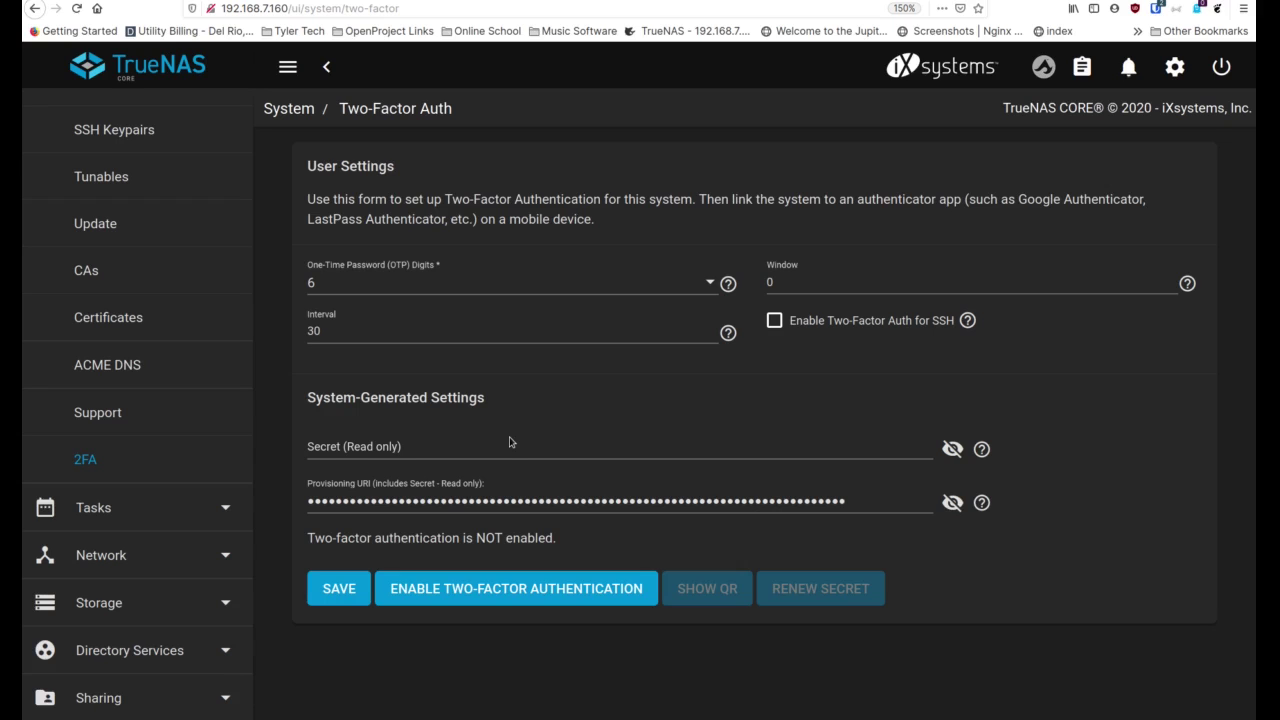
Review the Network Summary, Global Configuration, Interfaces and Static Routes pages
{"action": "left_click", "coordinate": [101, 555]}
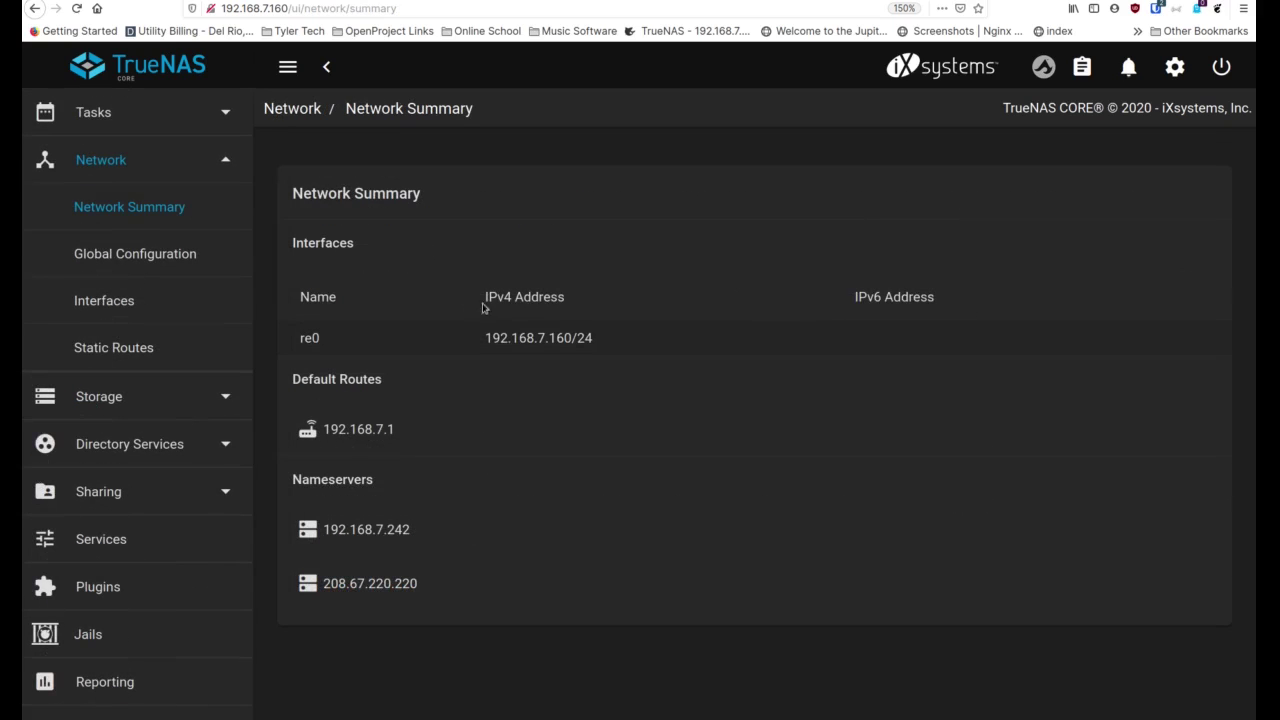
{"action": "left_click", "coordinate": [155, 263]}
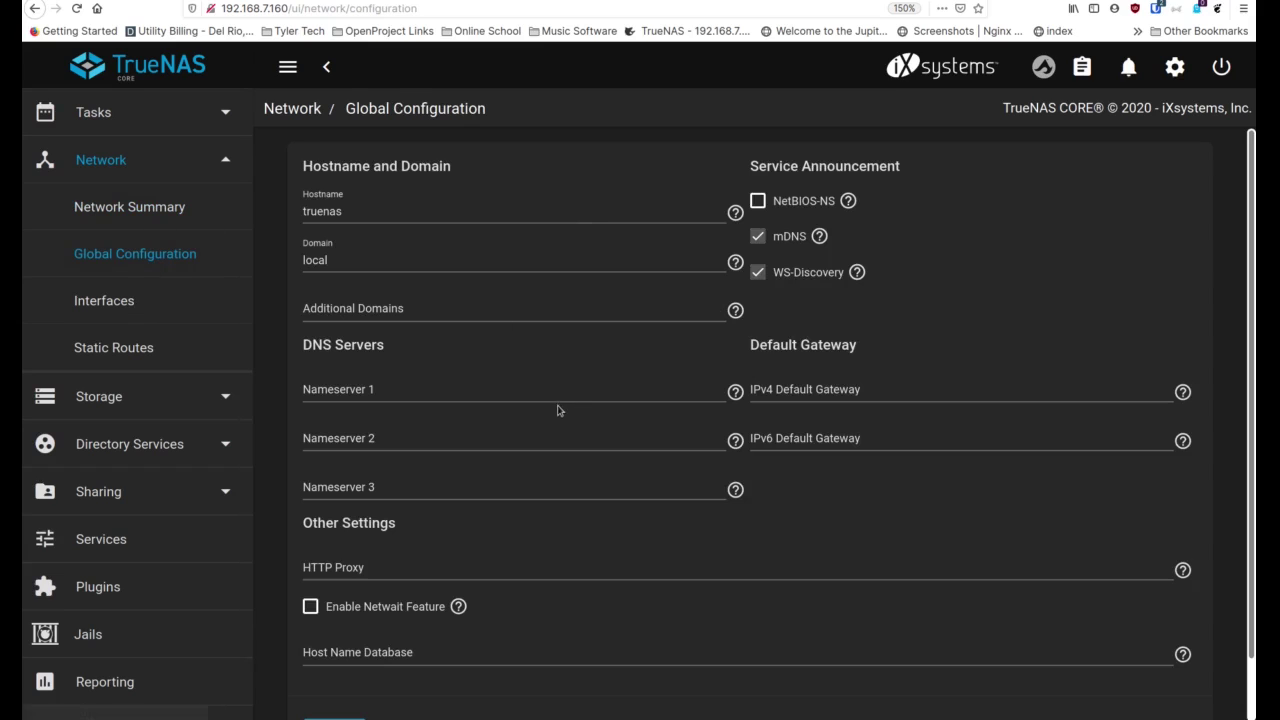
{"action": "left_click", "coordinate": [148, 311]}
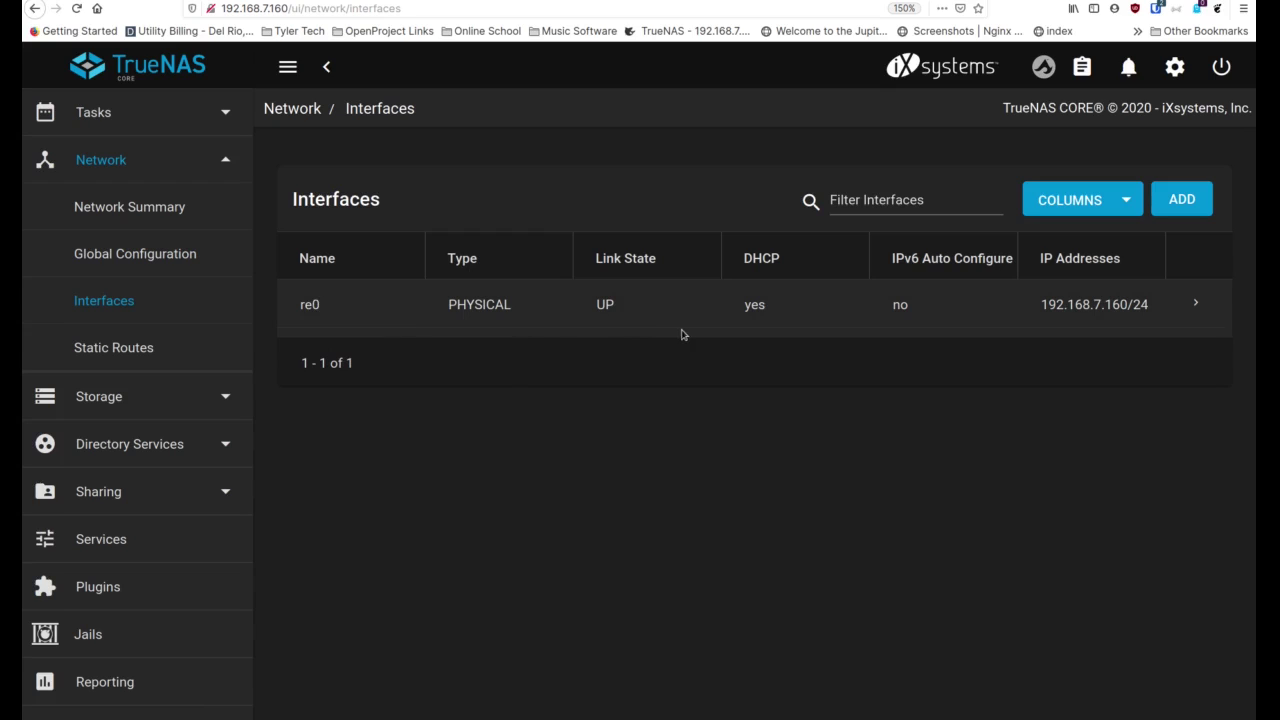
{"action": "left_click", "coordinate": [138, 358]}
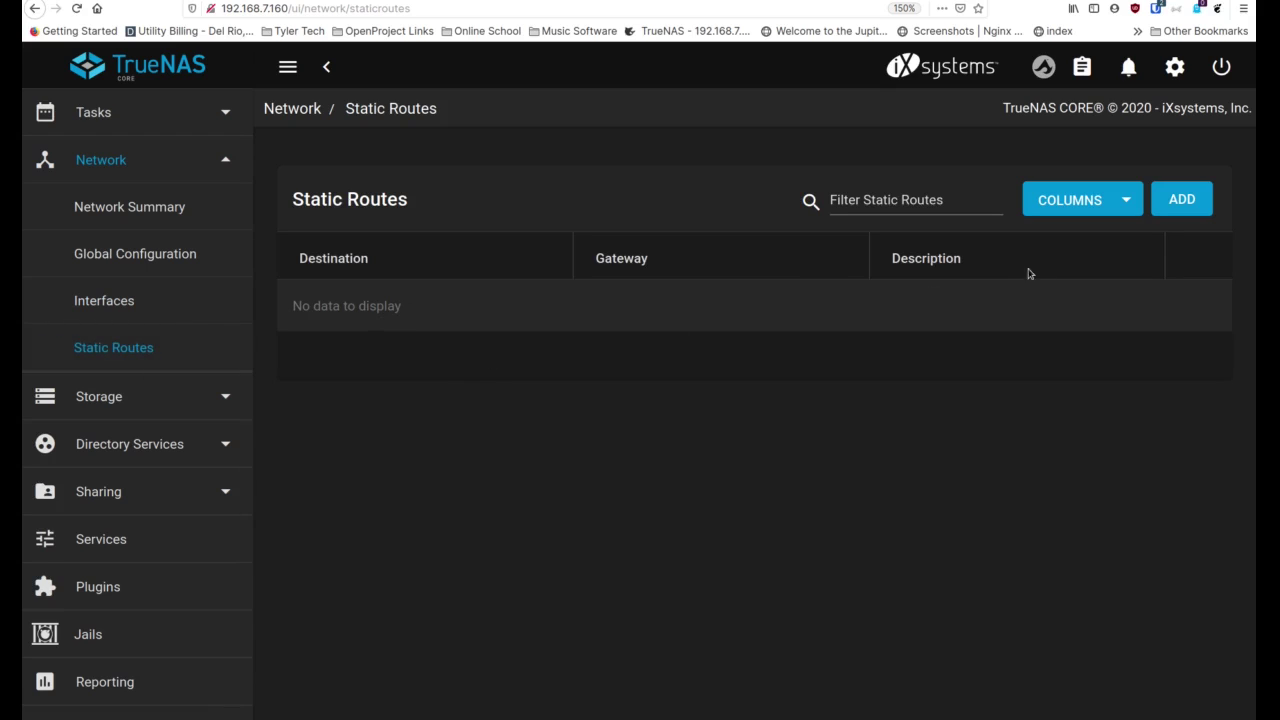
{"action": "scroll", "coordinate": [197, 212], "scroll_direction": "down", "scroll_amount": 1}
{"action": "scroll", "coordinate": [194, 190], "scroll_direction": "up", "scroll_amount": 1}
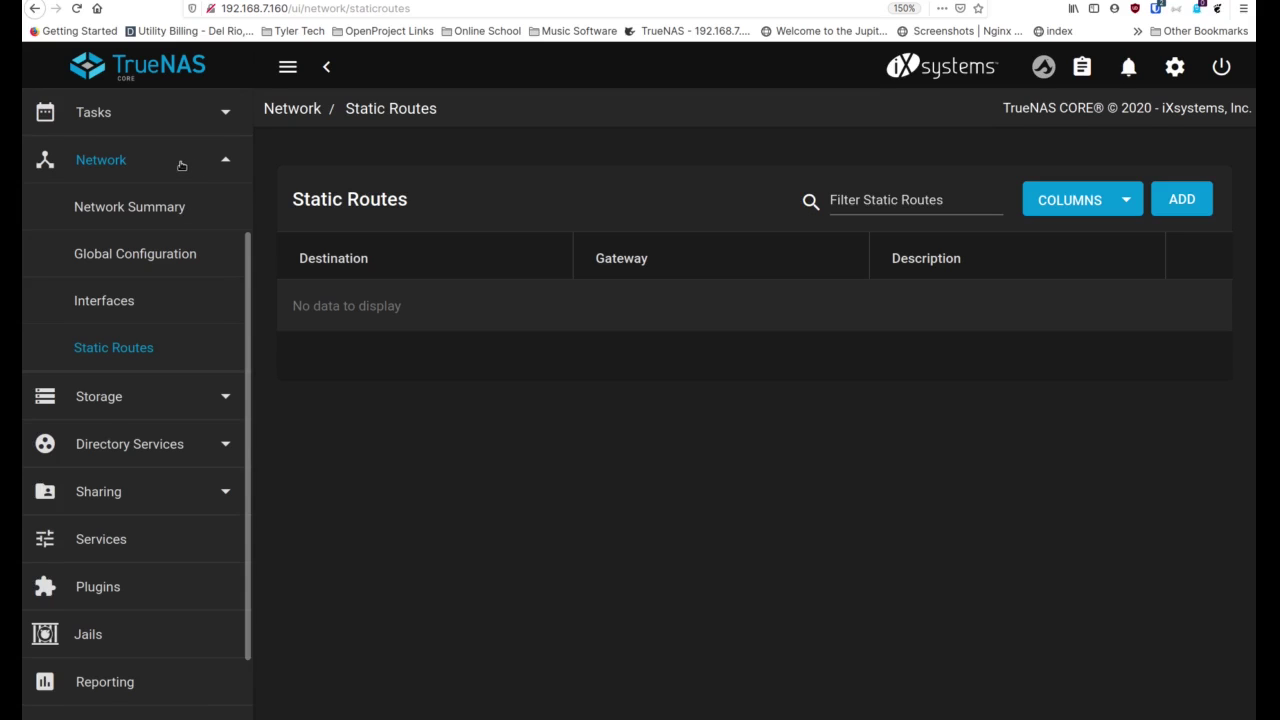
Go to Storage > Pools, which has no pools, and start adding a pool
{"action": "left_click", "coordinate": [182, 163]}
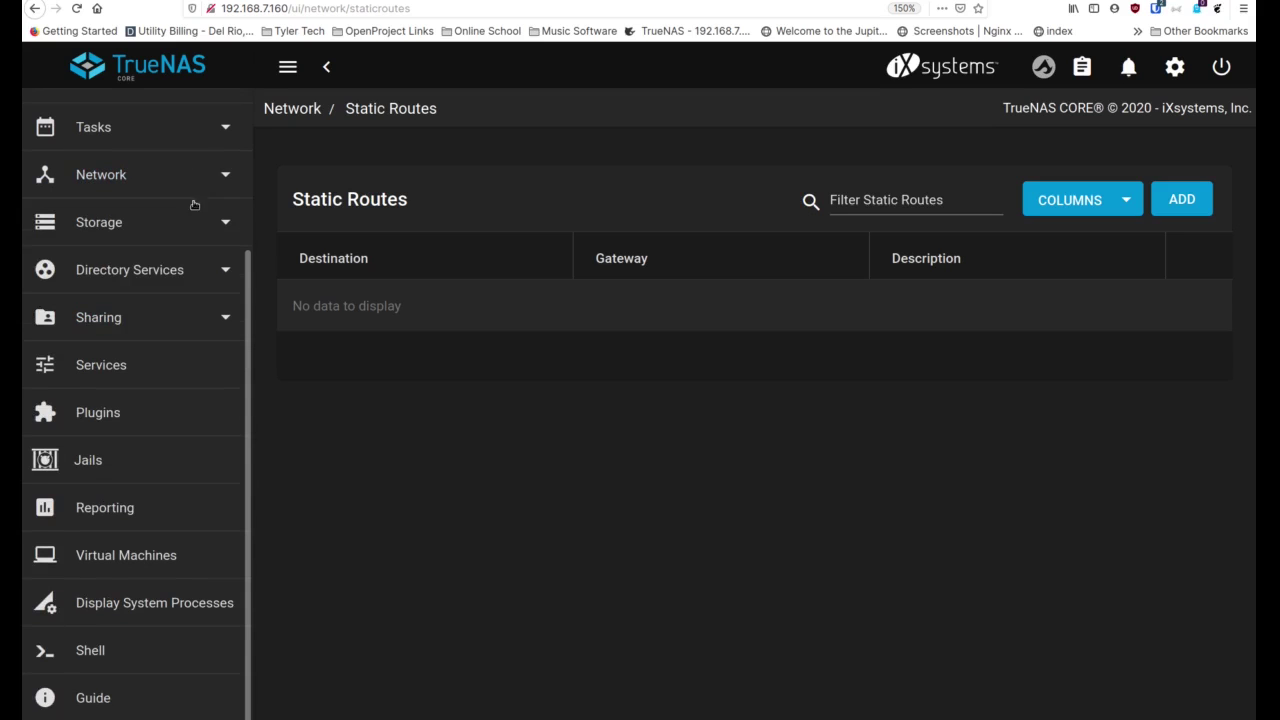
{"action": "left_click", "coordinate": [124, 228]}
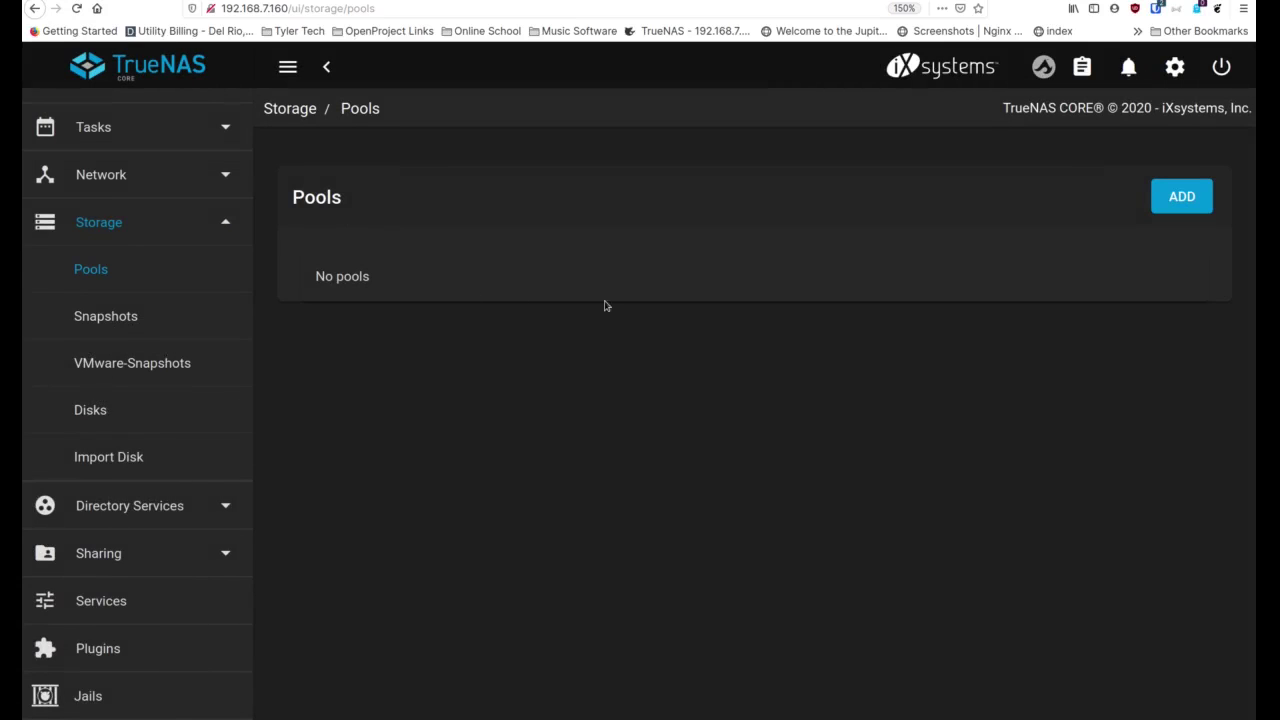
{"action": "left_click", "coordinate": [1185, 204]}
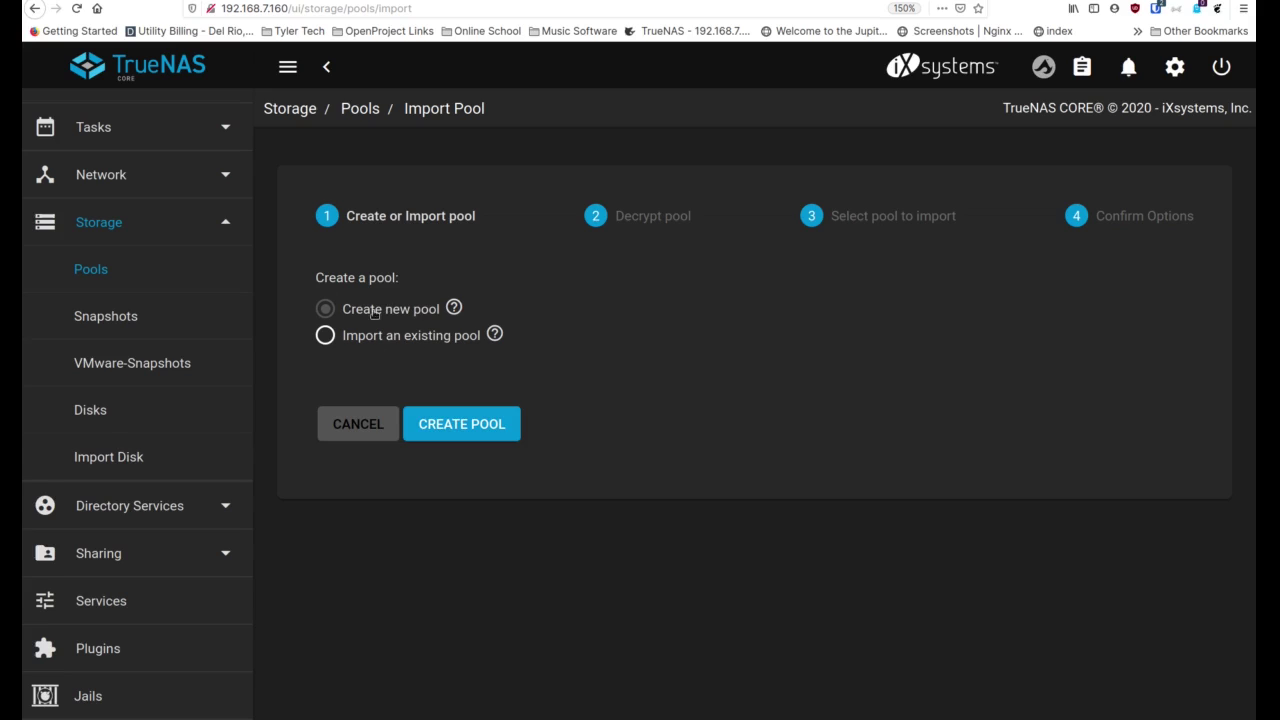
Keep Create new pool and scroll Pool Manager's disks ada1, ada2 and da0
{"action": "left_click", "coordinate": [454, 424]}
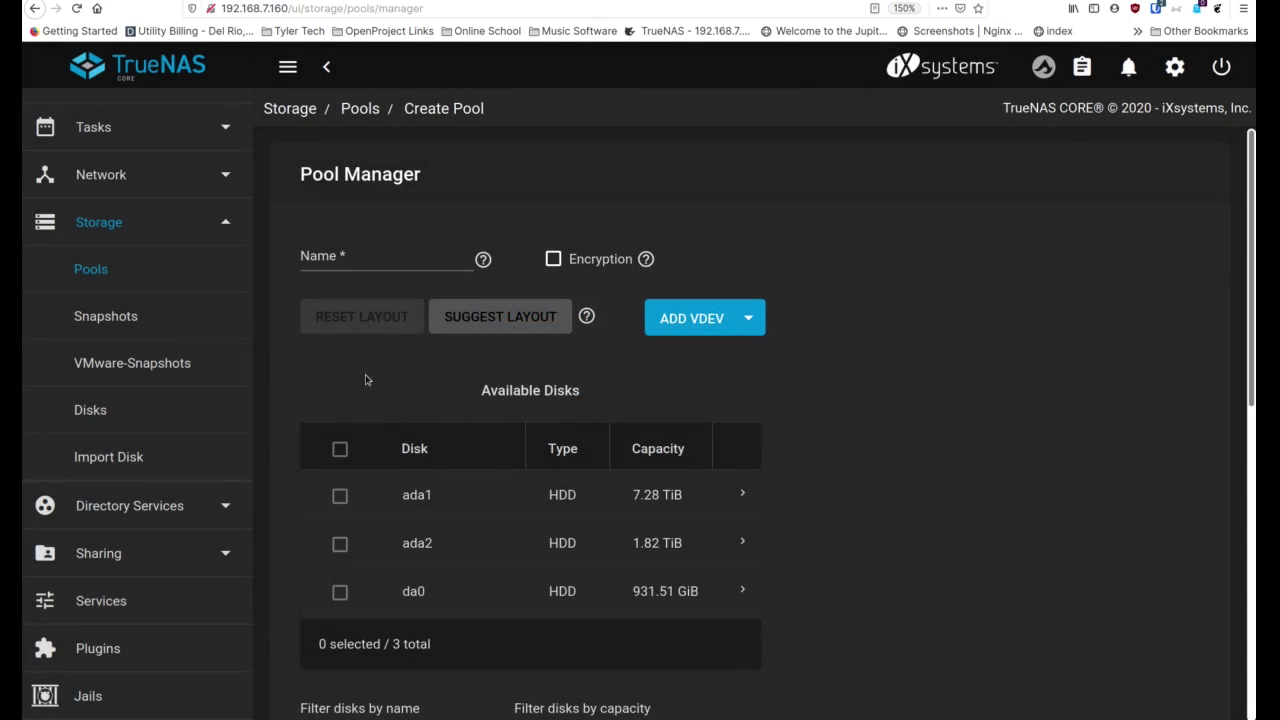
{"action": "scroll", "coordinate": [322, 356], "scroll_direction": "down", "scroll_amount": 3}
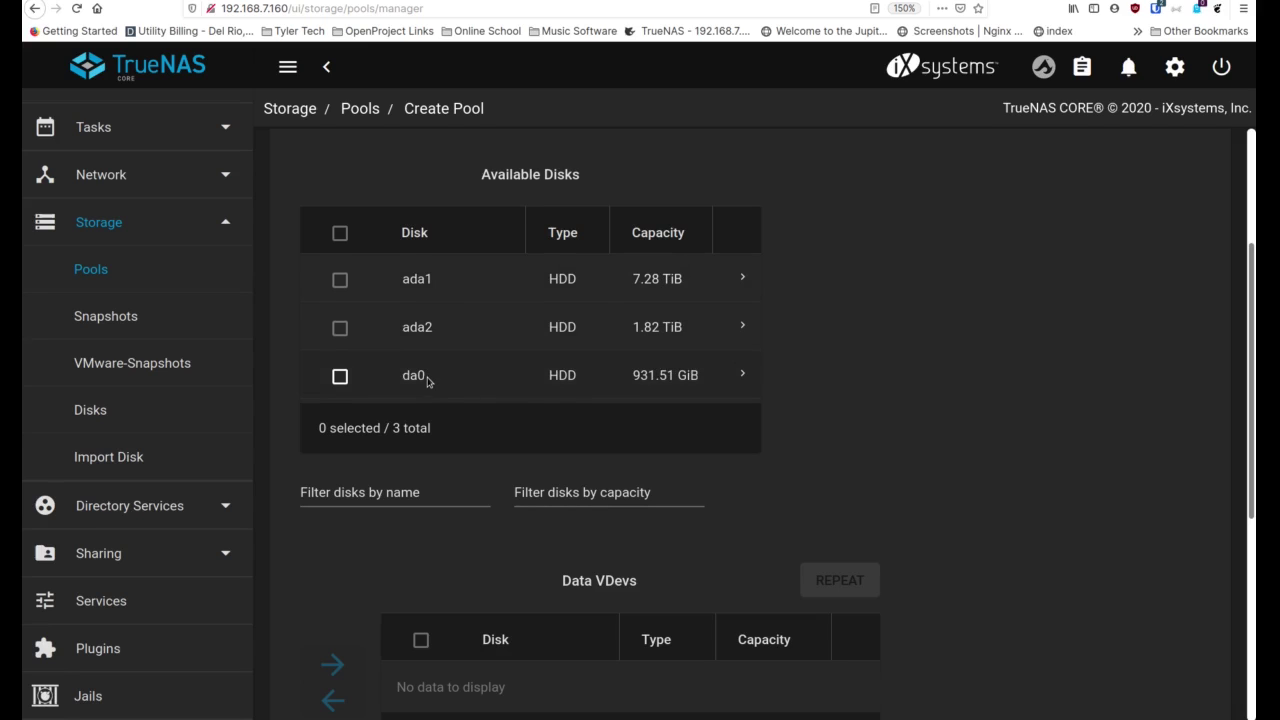
{"action": "scroll", "coordinate": [443, 432], "scroll_direction": "down", "scroll_amount": 5}
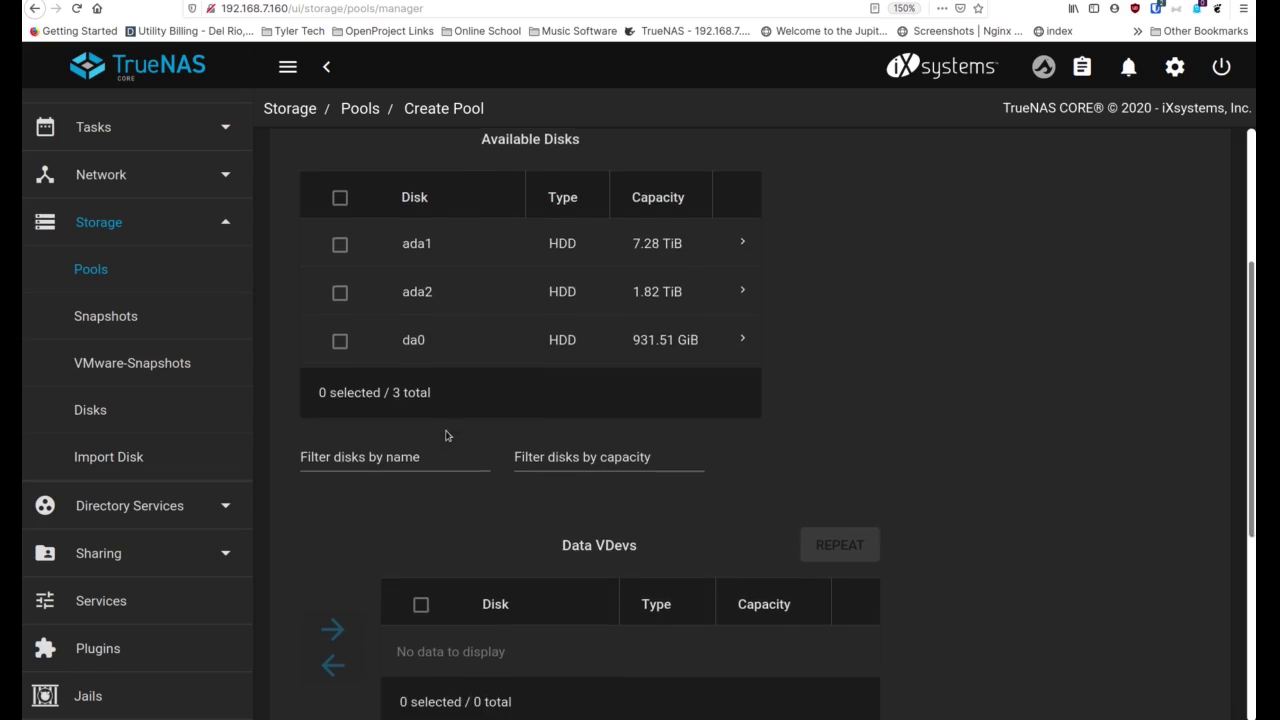
{"action": "scroll", "coordinate": [446, 432], "scroll_direction": "up", "scroll_amount": 5}
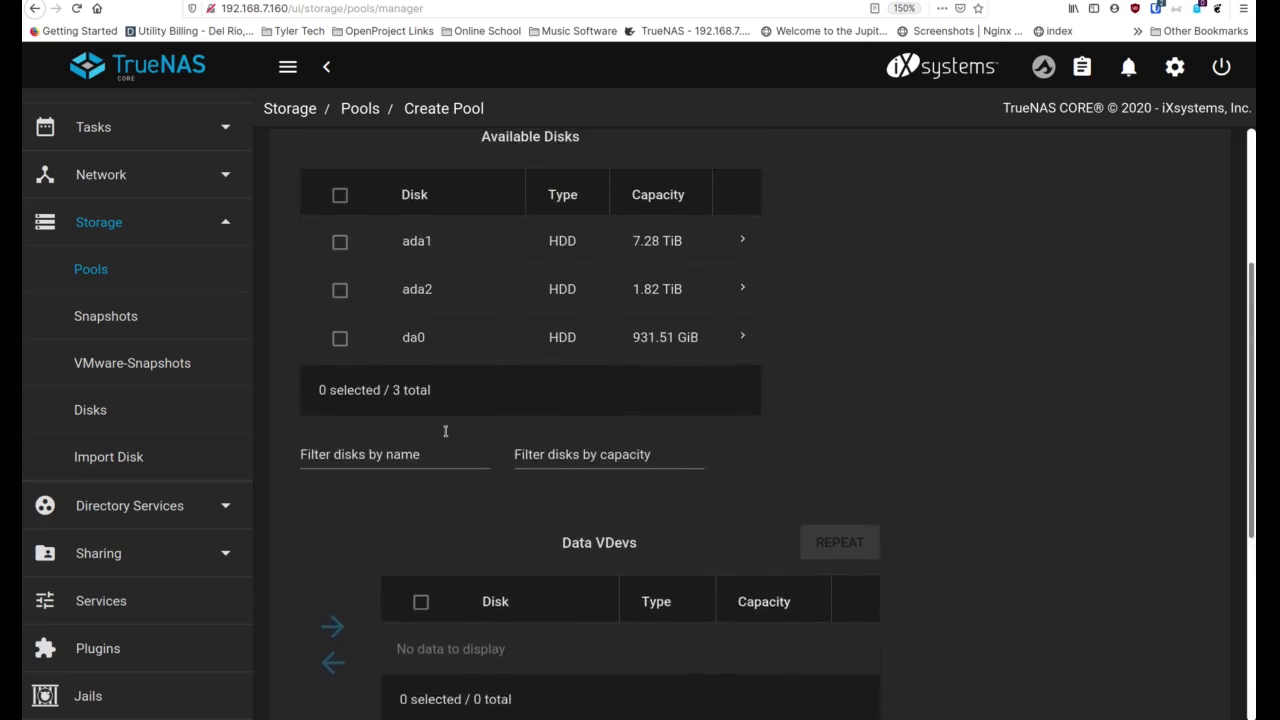
{"action": "scroll", "coordinate": [446, 436], "scroll_direction": "down", "scroll_amount": 5}
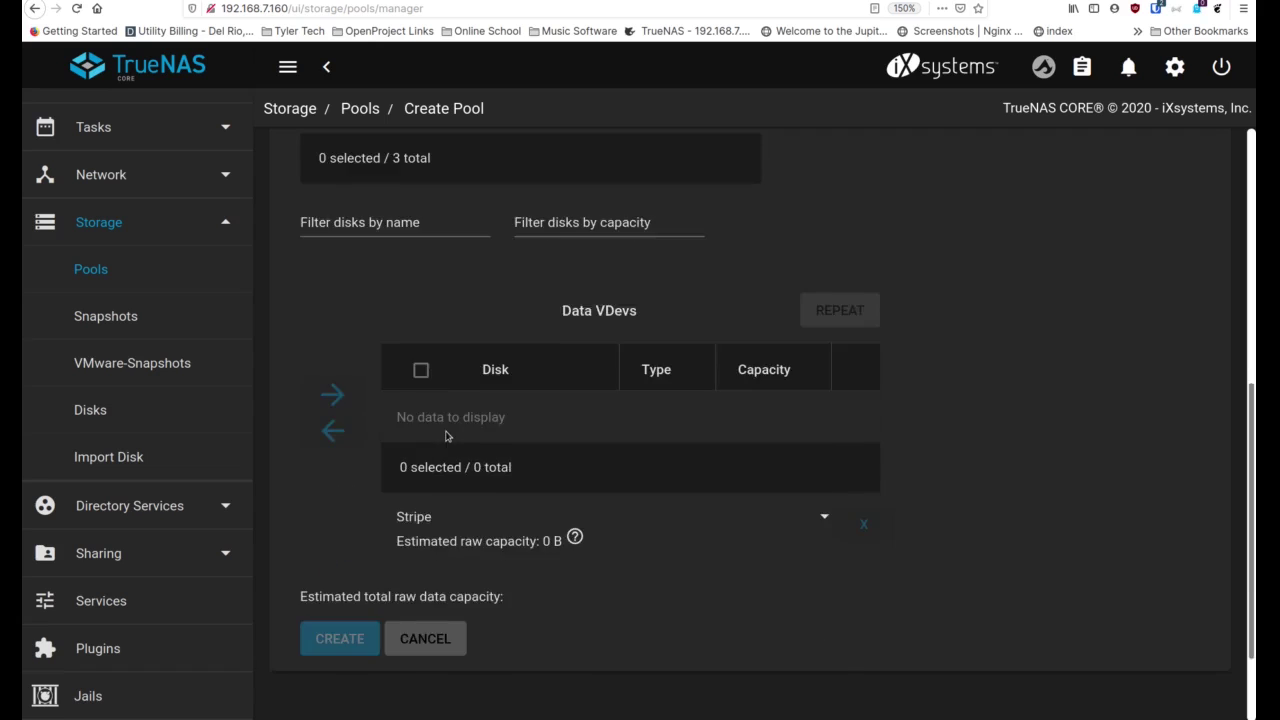
{"action": "scroll", "coordinate": [446, 433], "scroll_direction": "up", "scroll_amount": 2}
Zoom out and move disks ada2 and da0 into the data vdev
{"action": "key", "text": "ctrl+minus"}
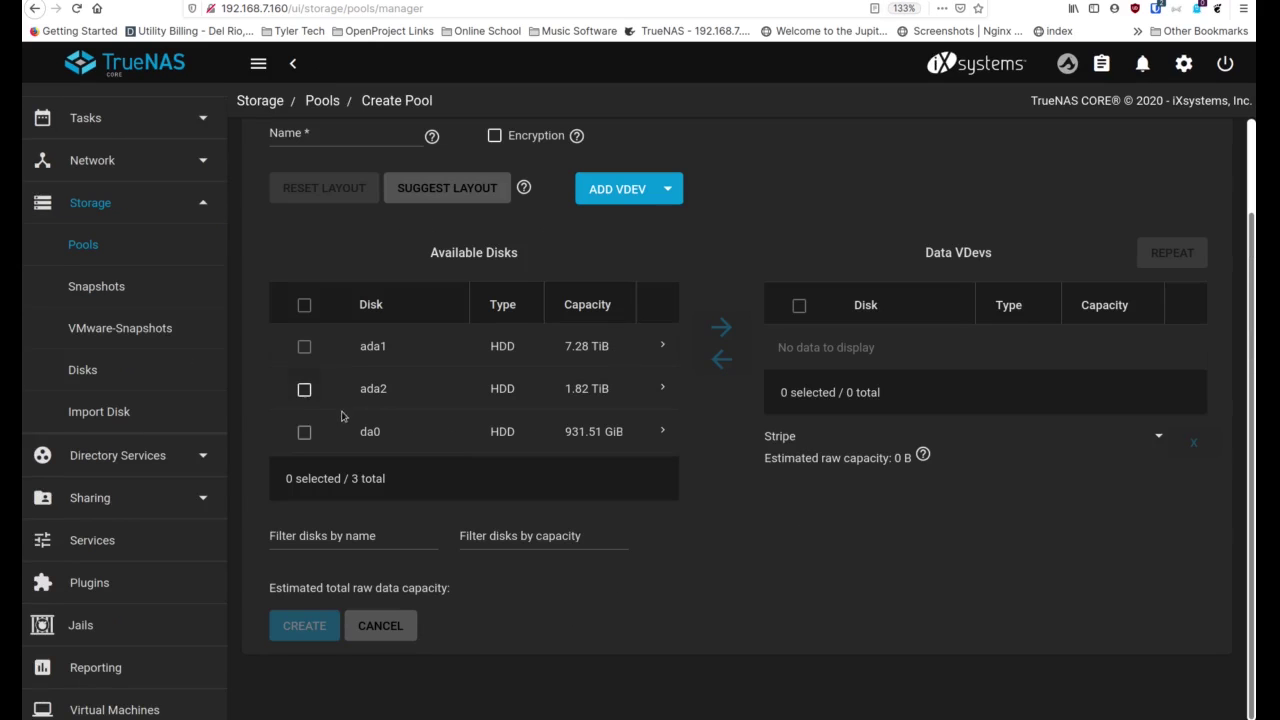
{"action": "left_click", "coordinate": [306, 392]}
{"action": "left_click", "coordinate": [304, 432]}
{"action": "left_click", "coordinate": [712, 331]}
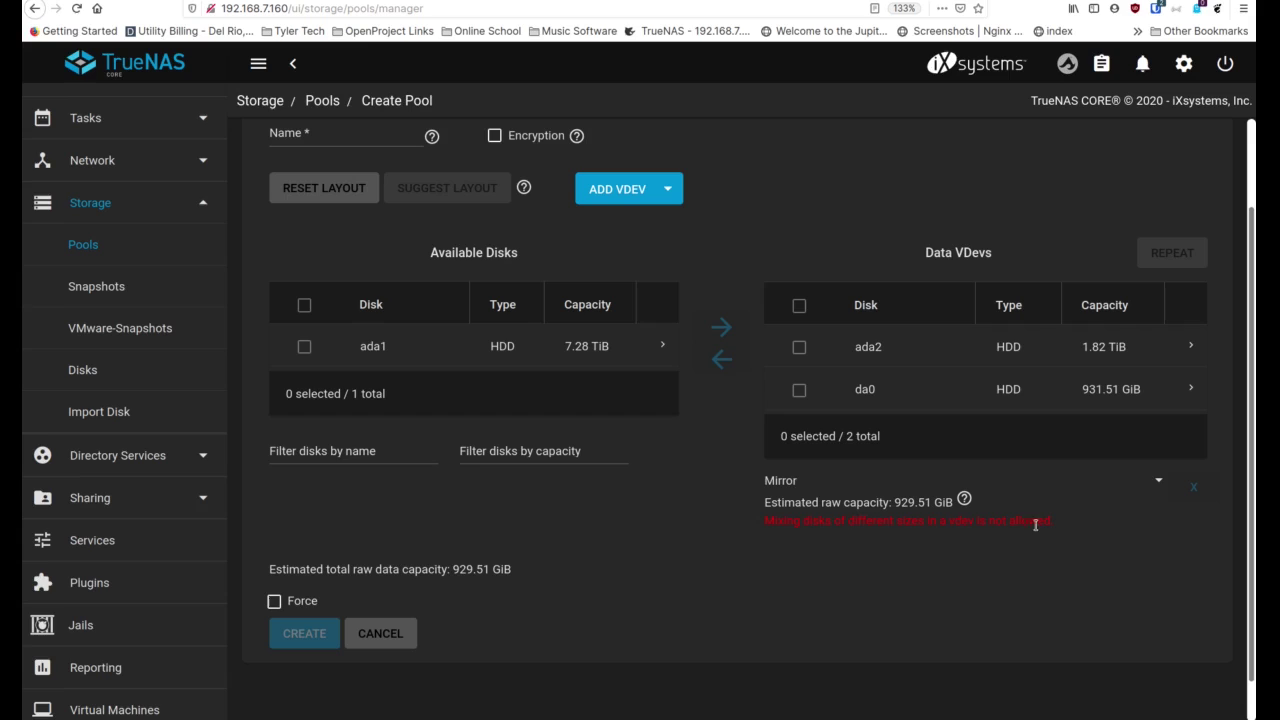
Switch the vdev layout to Stripe, then back to Mirror (929.51 GiB estimated)
{"action": "left_click", "coordinate": [1163, 481]}
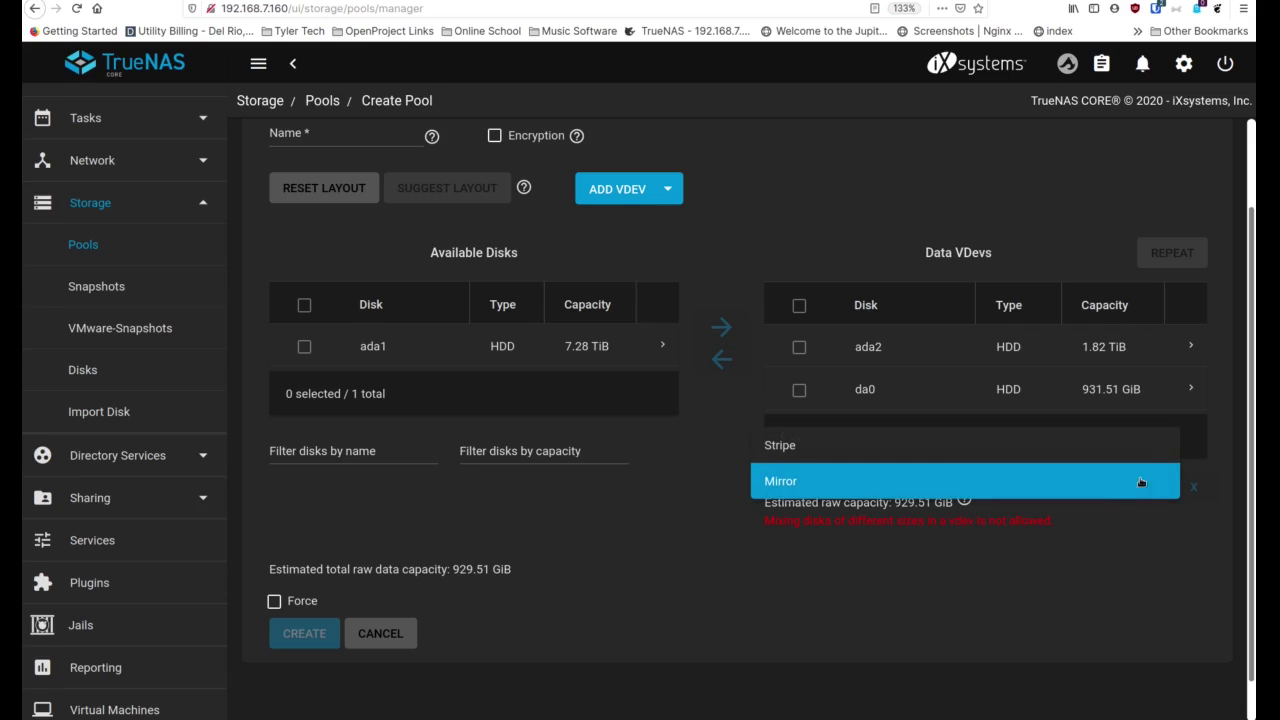
{"action": "left_click", "coordinate": [854, 452]}
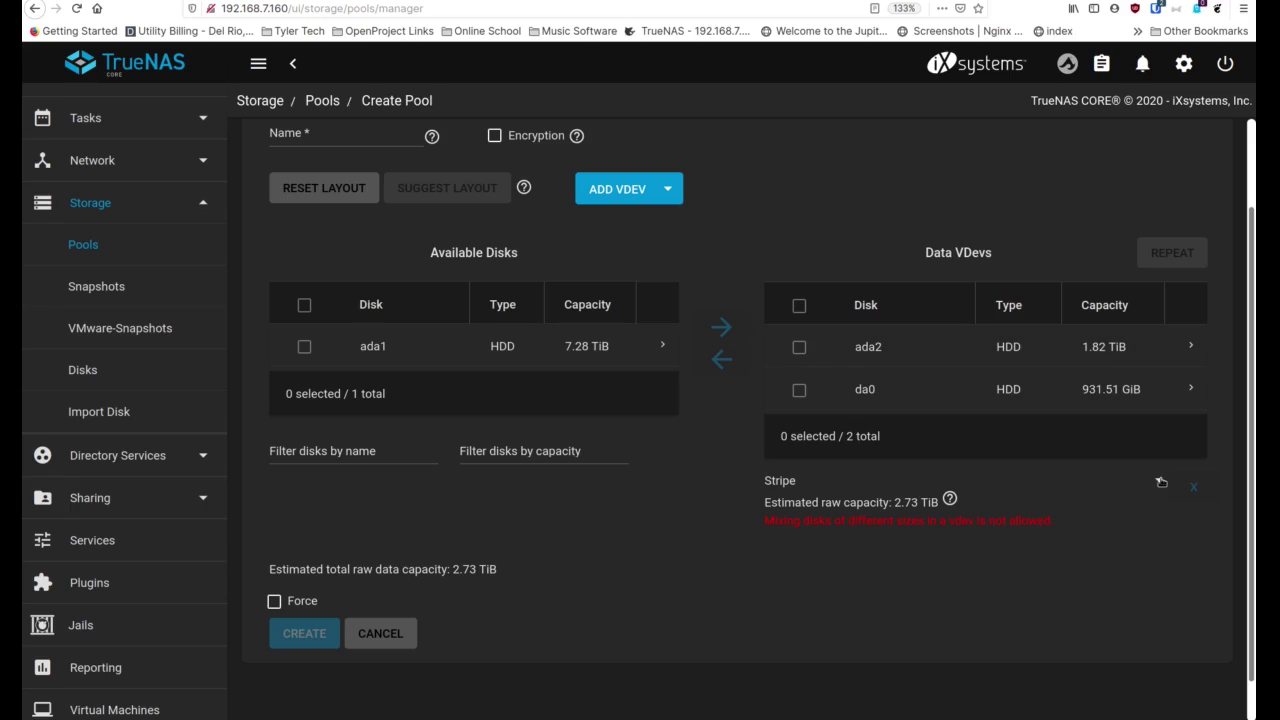
{"action": "left_click", "coordinate": [1158, 482]}
{"action": "left_click", "coordinate": [1049, 522]}
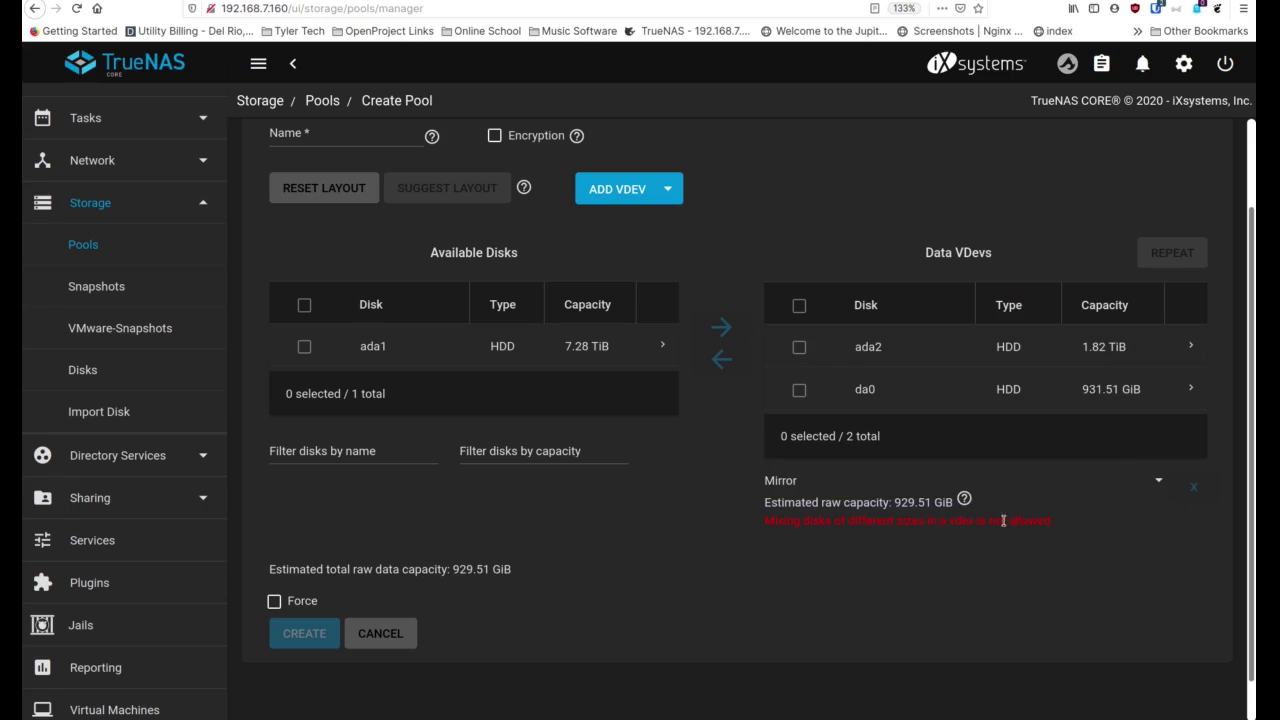
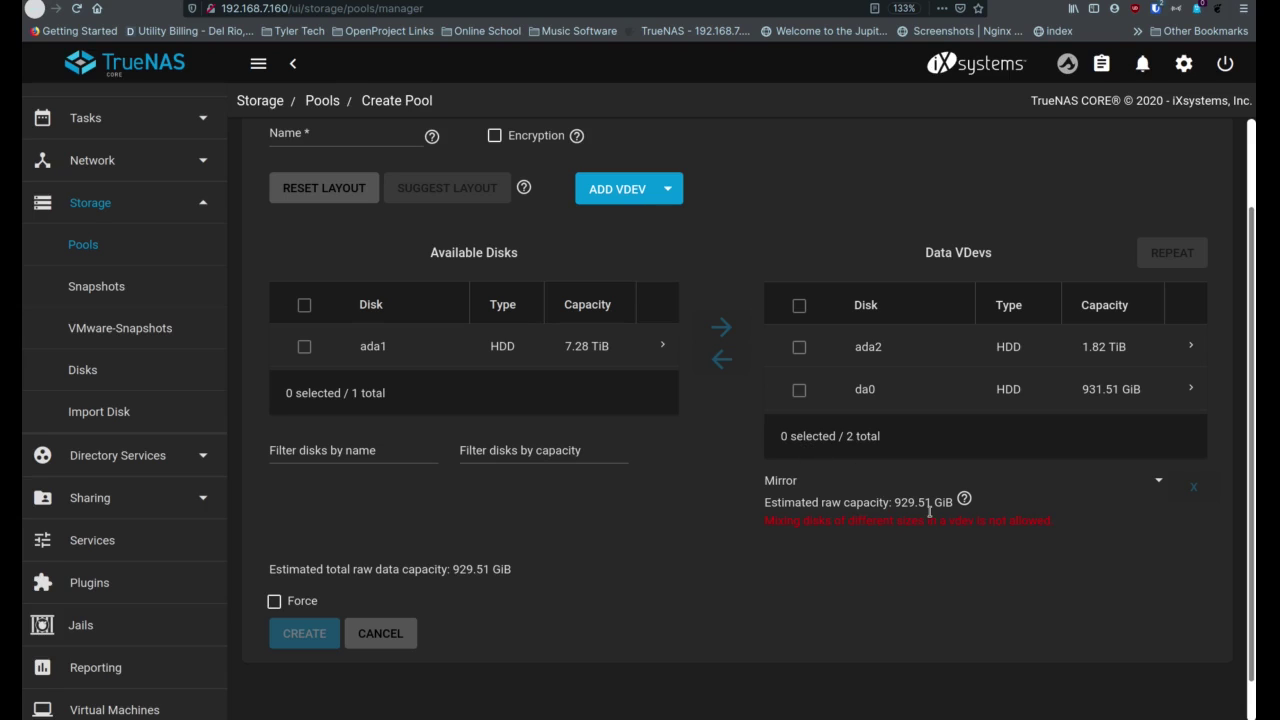
Switch the ada2/da0 data vdev to Stripe (2.73 TiB) and tick Force for mixed disk sizes
{"action": "left_click", "coordinate": [962, 482]}
{"action": "left_click", "coordinate": [963, 444]}
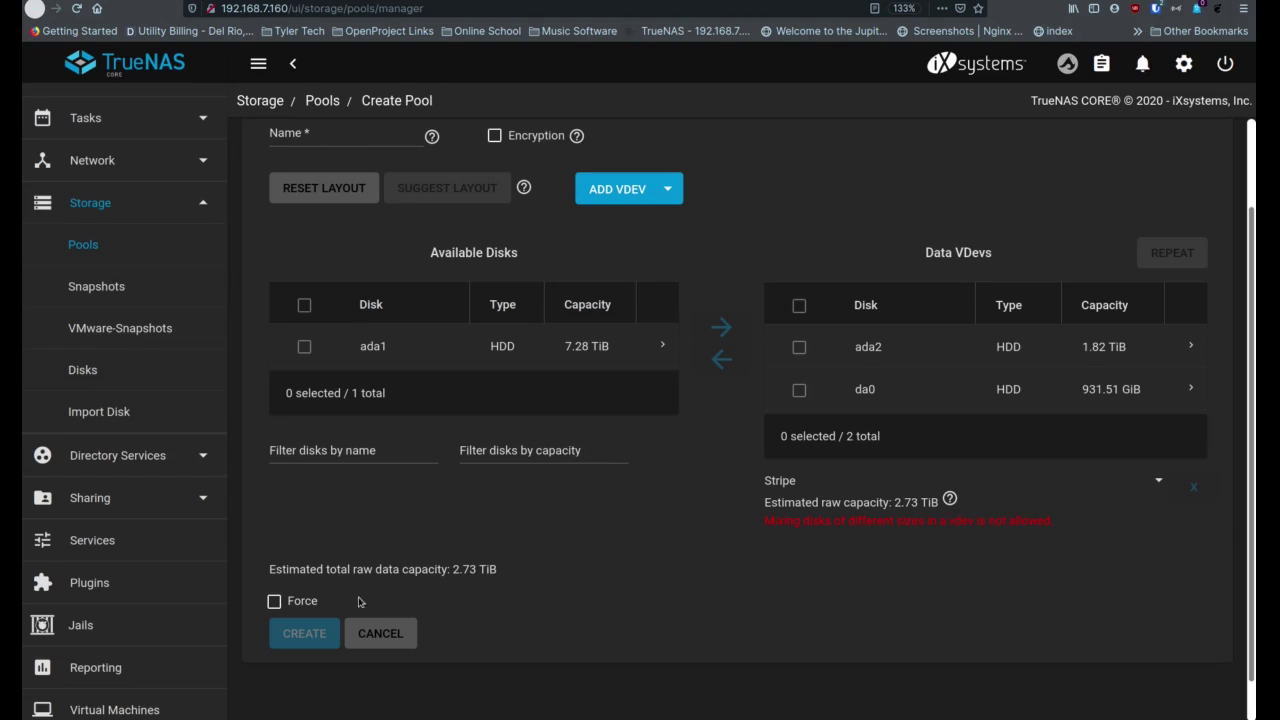
{"action": "left_click", "coordinate": [273, 602]}
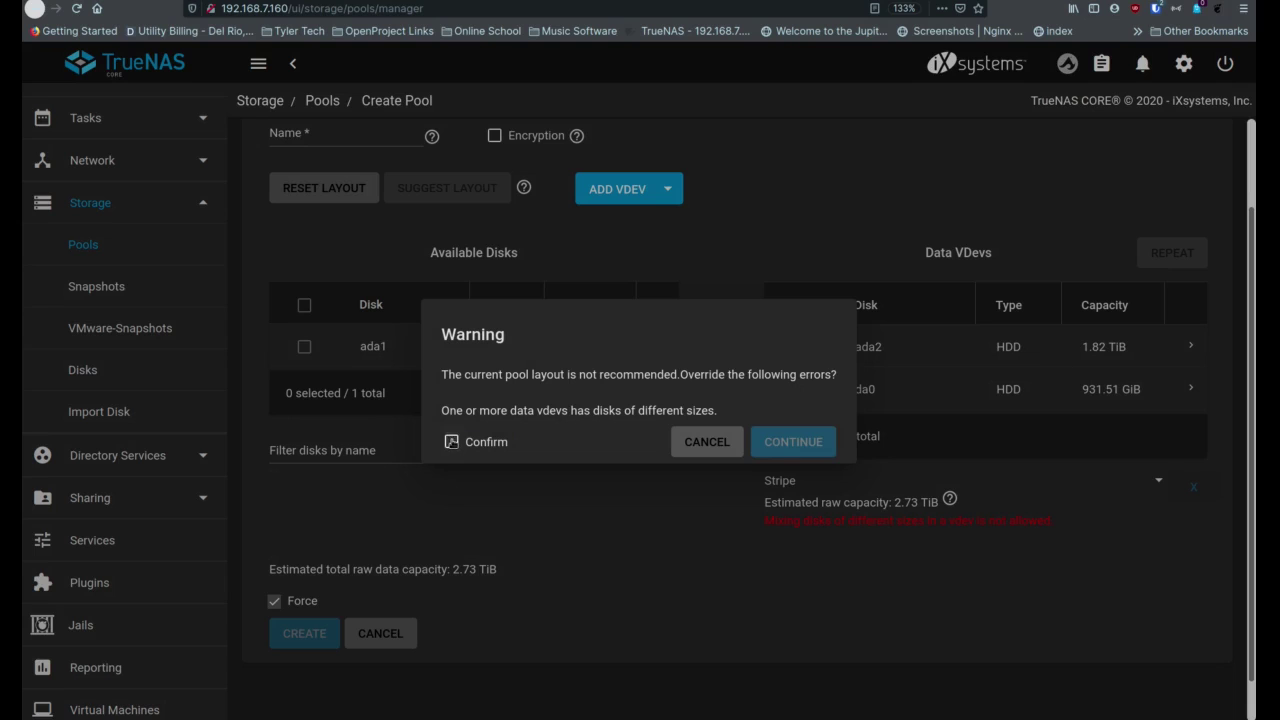
Accept the mixed-size stripe warning, name the pool 3TB_Pool, and confirm creating it
{"action": "left_click", "coordinate": [451, 441]}
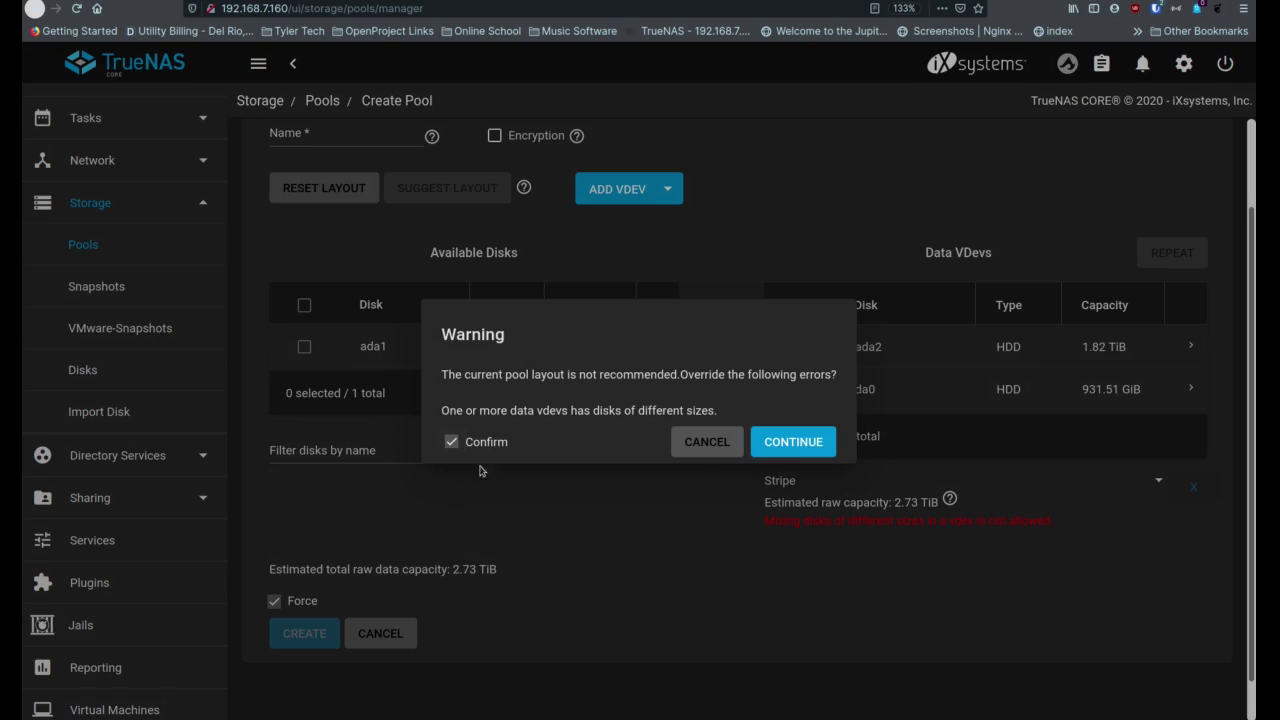
{"action": "left_click", "coordinate": [805, 451]}
{"action": "left_click", "coordinate": [348, 135]}
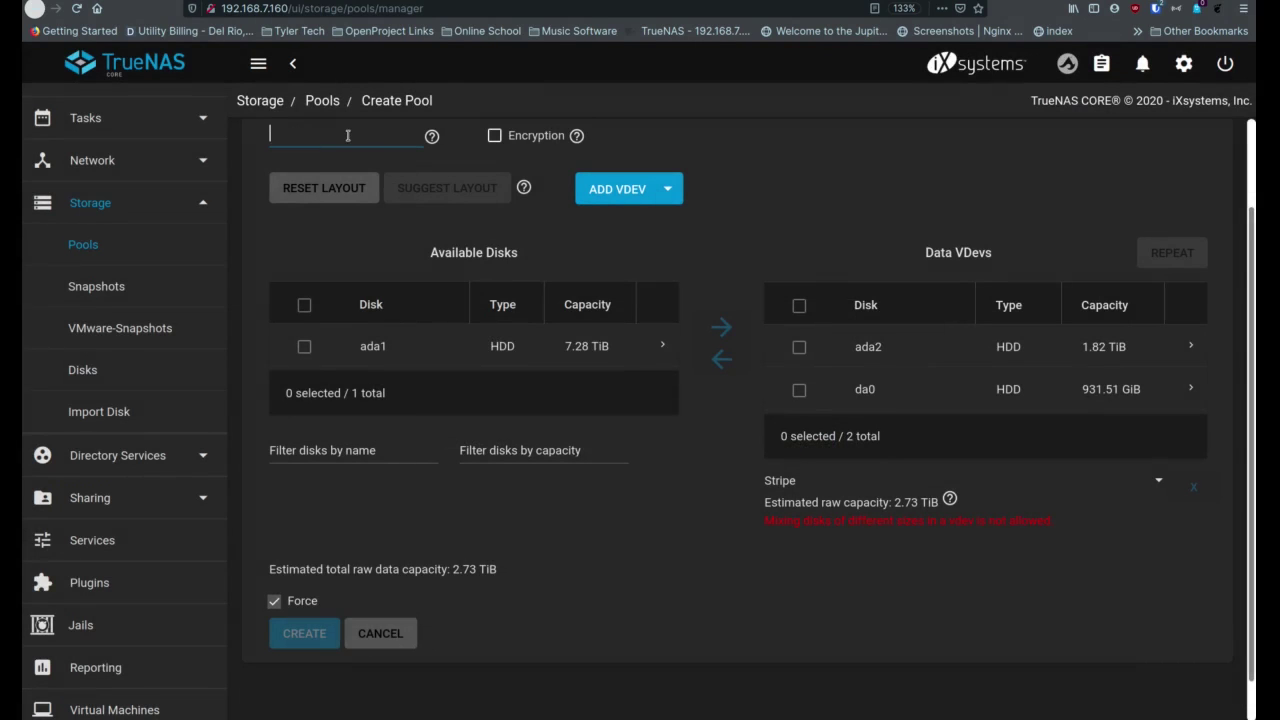
{"action": "type", "text": "s"}
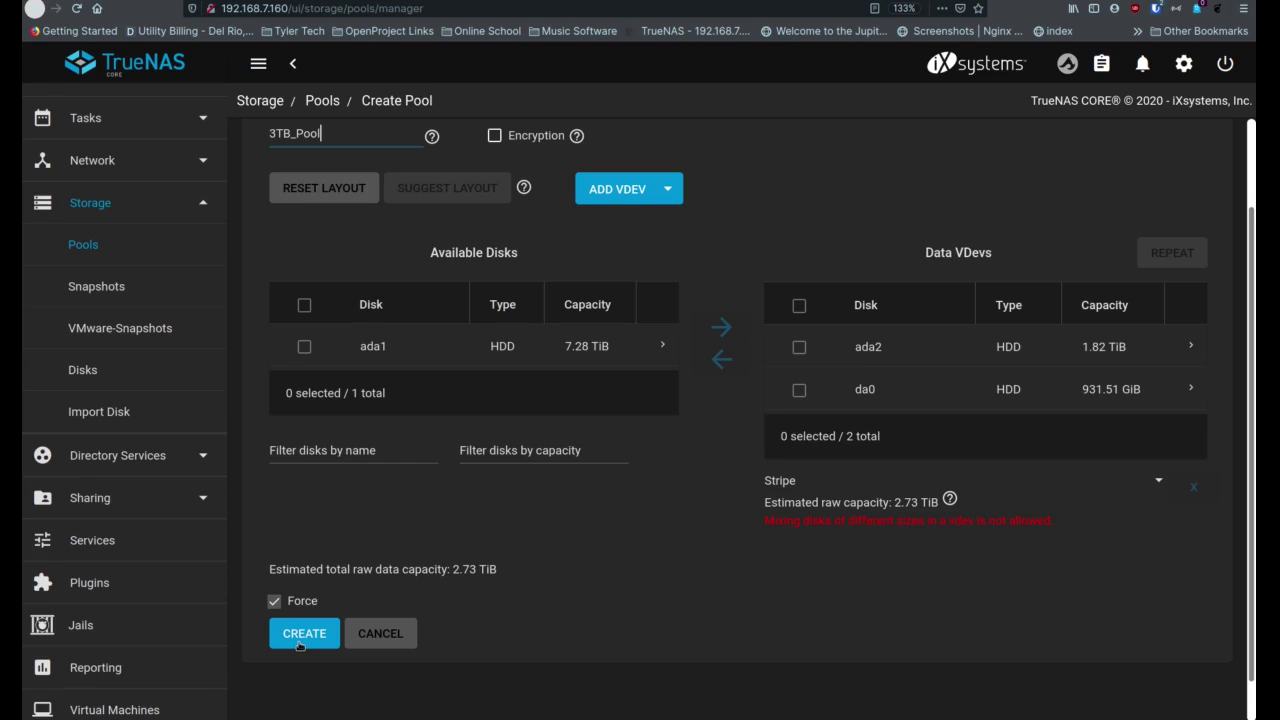
{"action": "left_click", "coordinate": [298, 645]}
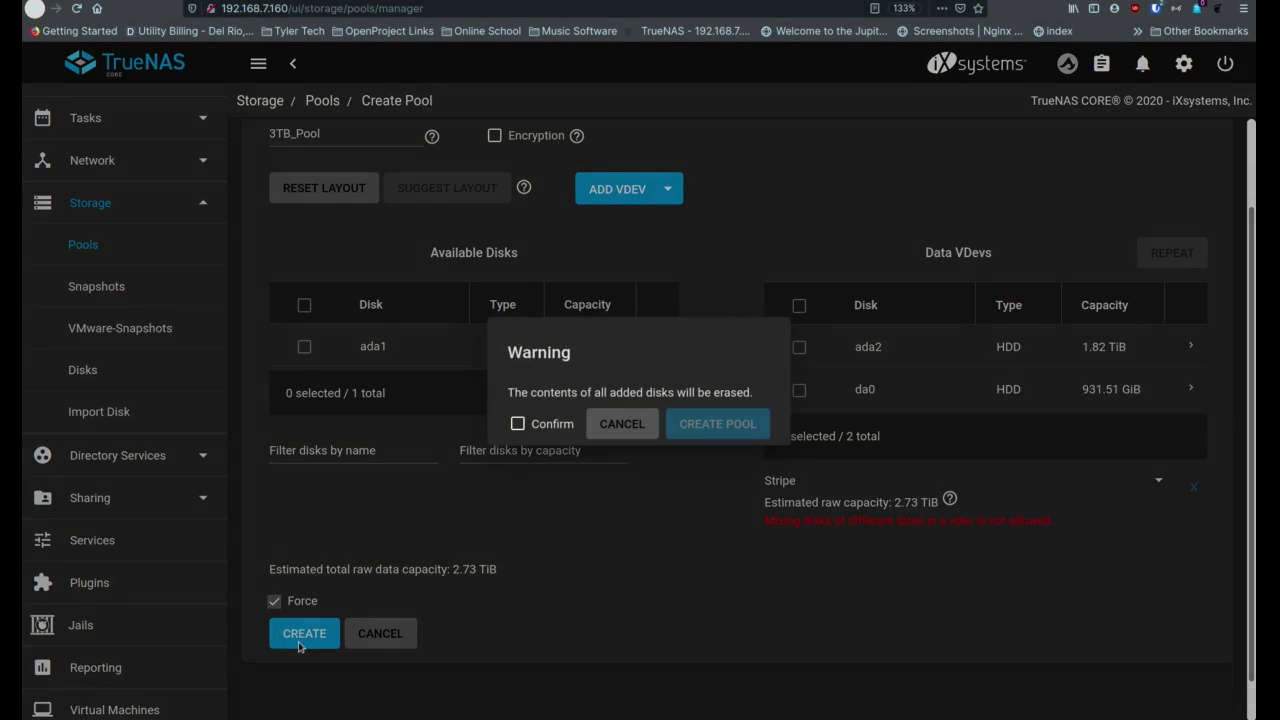
{"action": "left_click", "coordinate": [516, 424]}
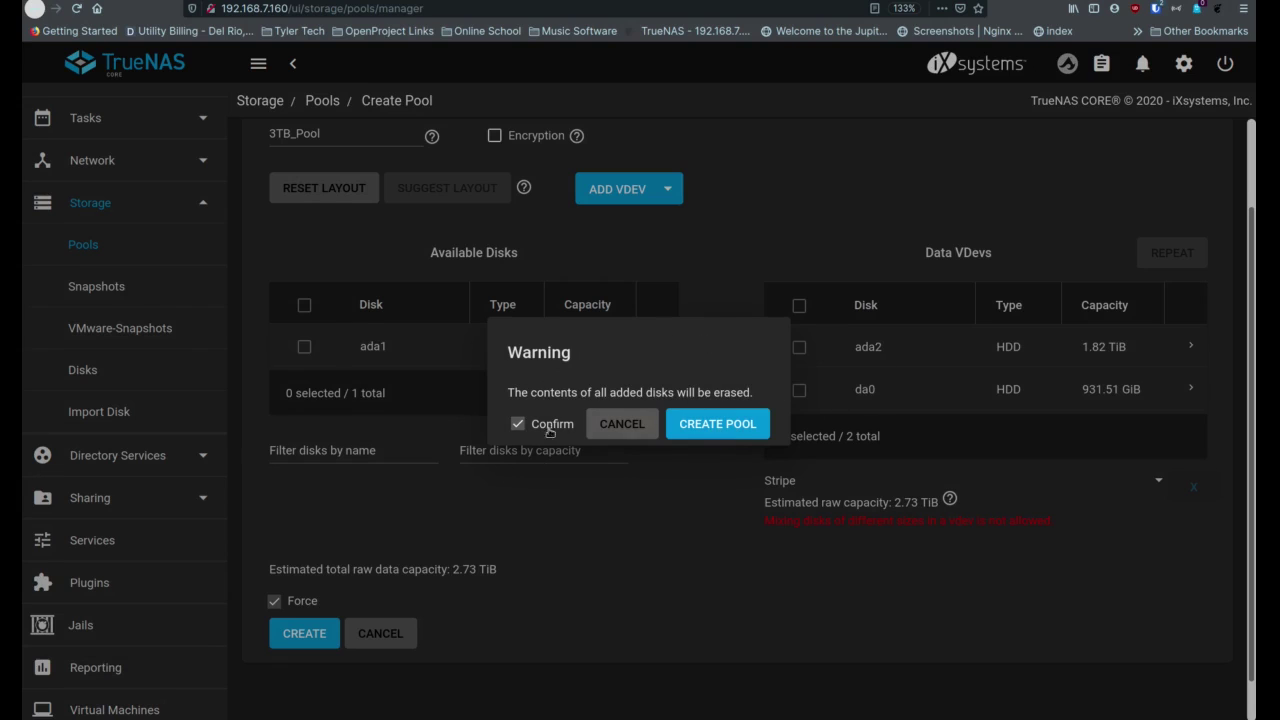
{"action": "left_click", "coordinate": [720, 425]}
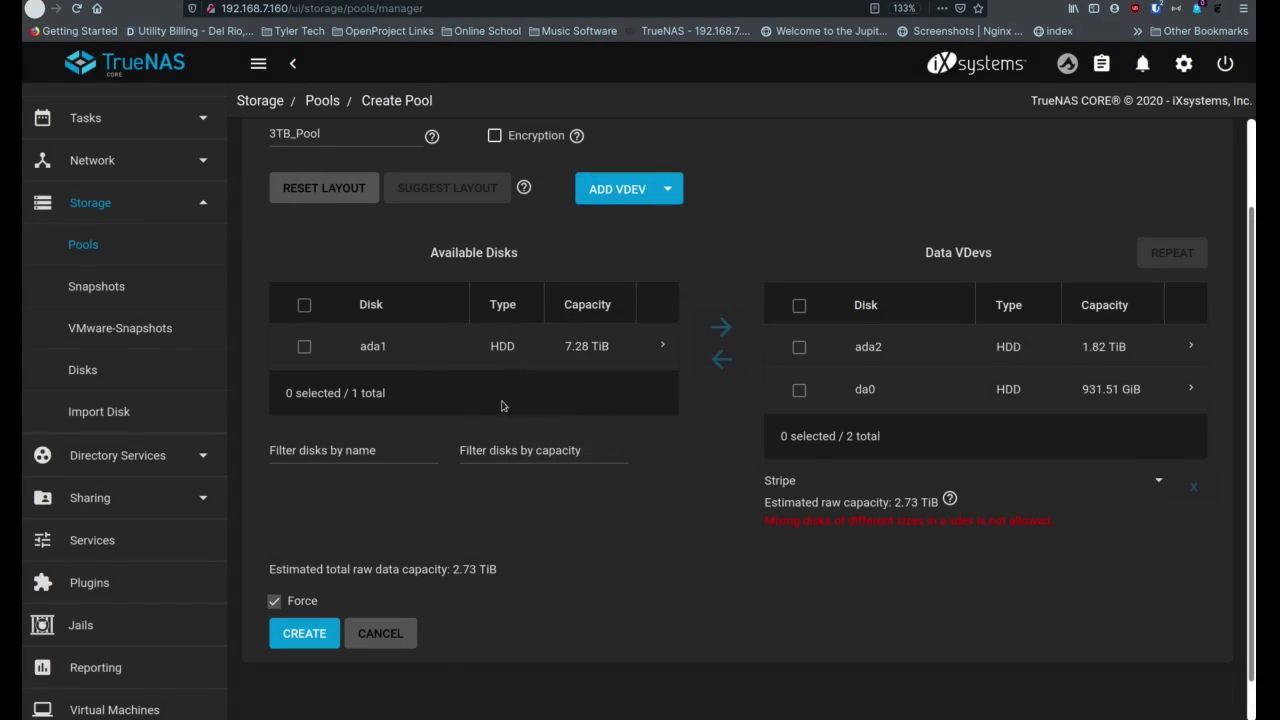
Rename the pool to ThreeTB and create it, confirming the disk-erase warning
{"action": "left_click_drag", "start_coordinate": [347, 133], "coordinate": [247, 128]}
{"action": "type", "text": "Three"}
{"action": "type", "text": "TB"}
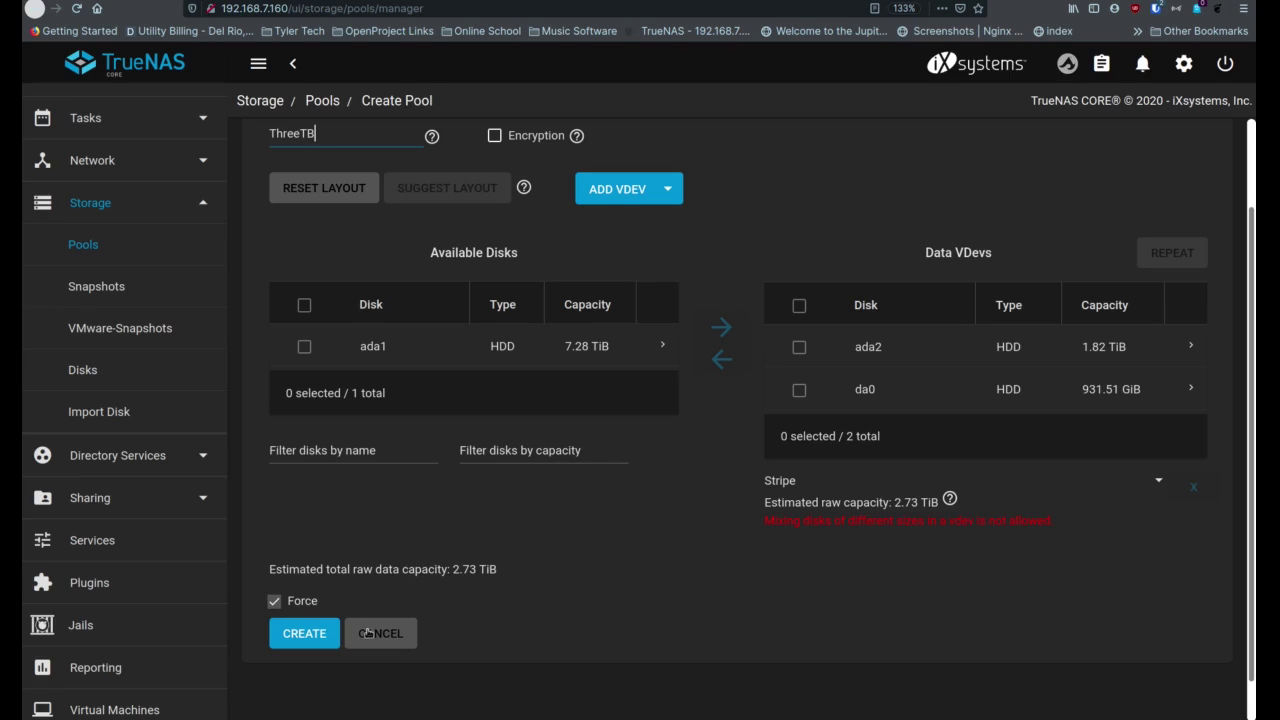
{"action": "left_click", "coordinate": [316, 634]}
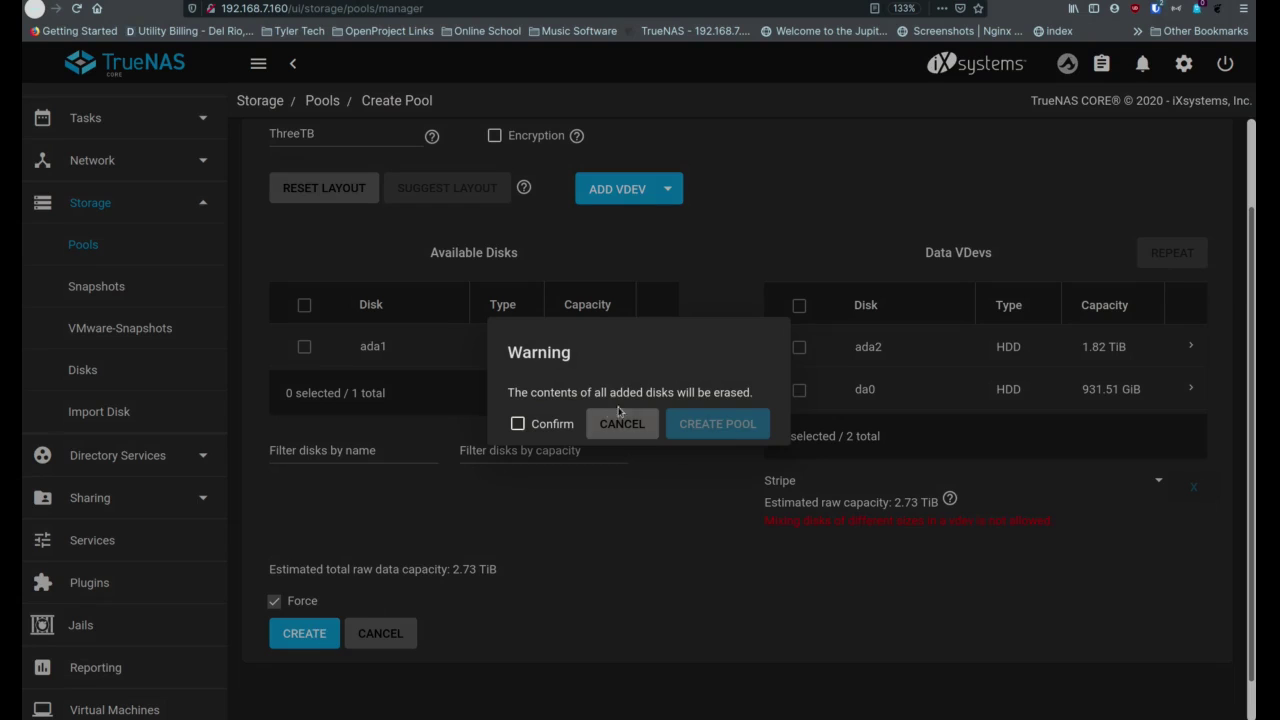
{"action": "left_click", "coordinate": [560, 425]}
{"action": "left_click", "coordinate": [727, 432]}
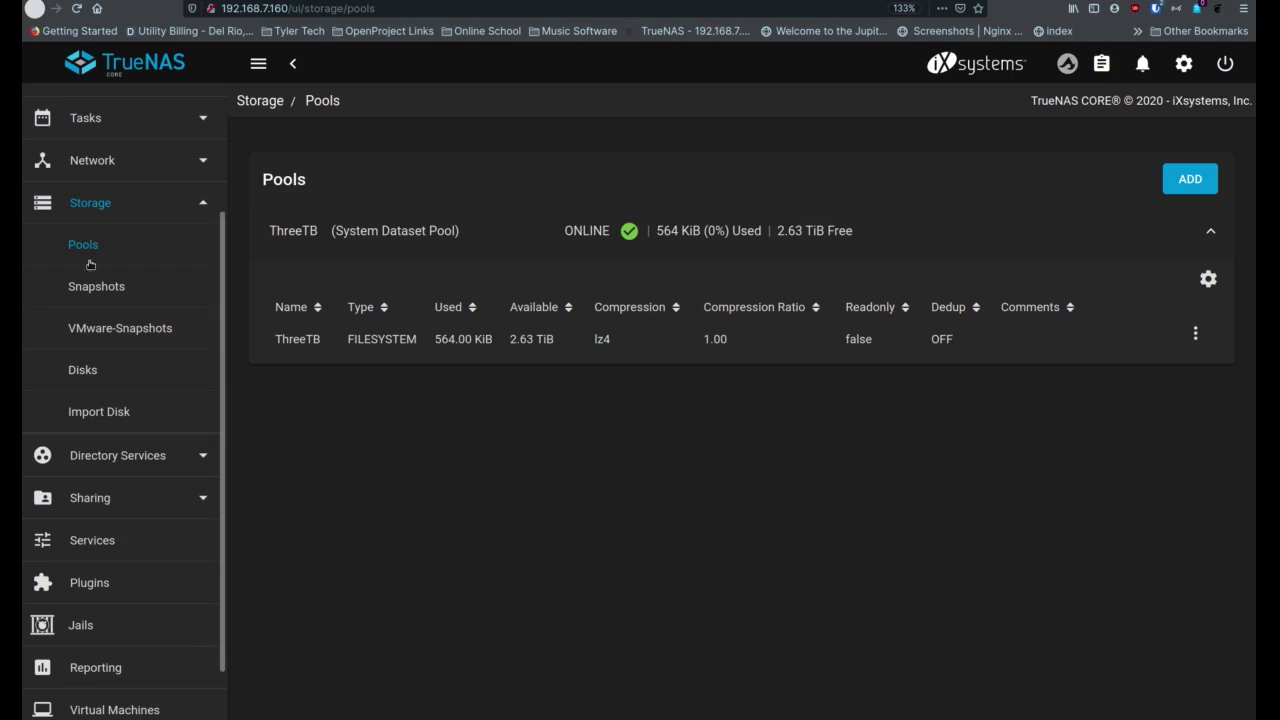
{"action": "left_click", "coordinate": [1188, 184]}
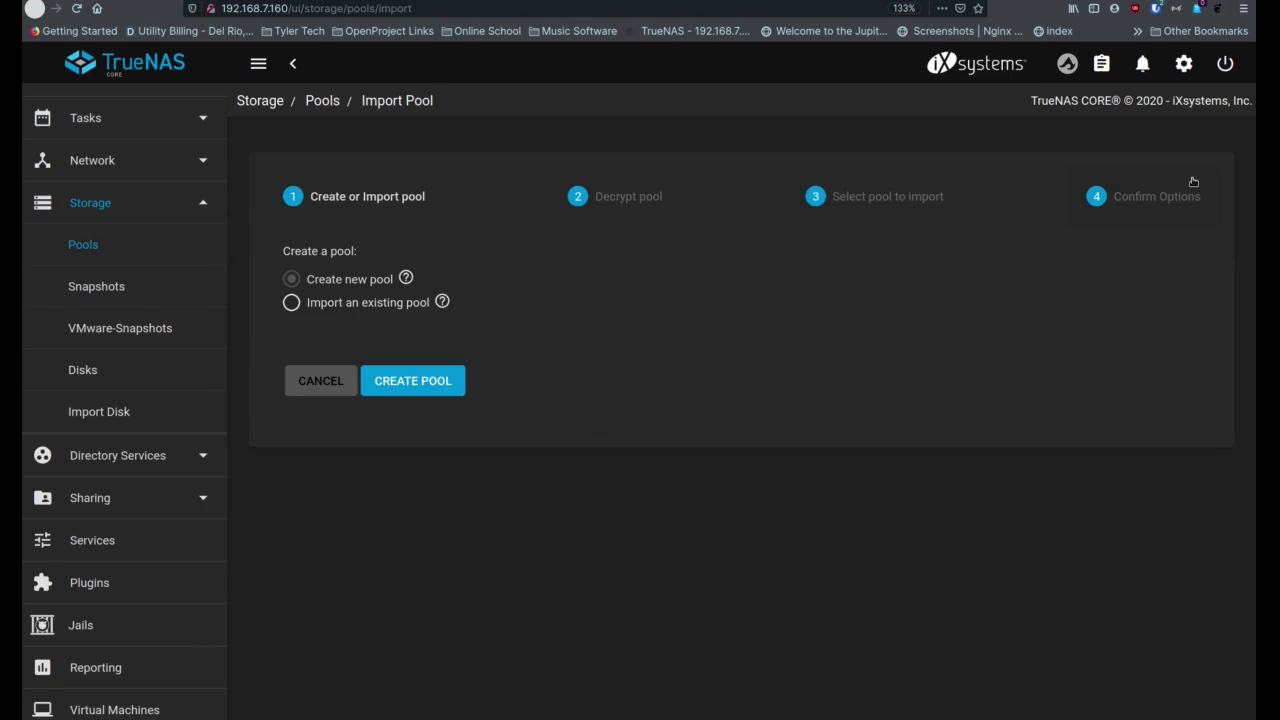
Start a new pool with disk ada1 placed in the data vdev
{"action": "left_click", "coordinate": [390, 390]}
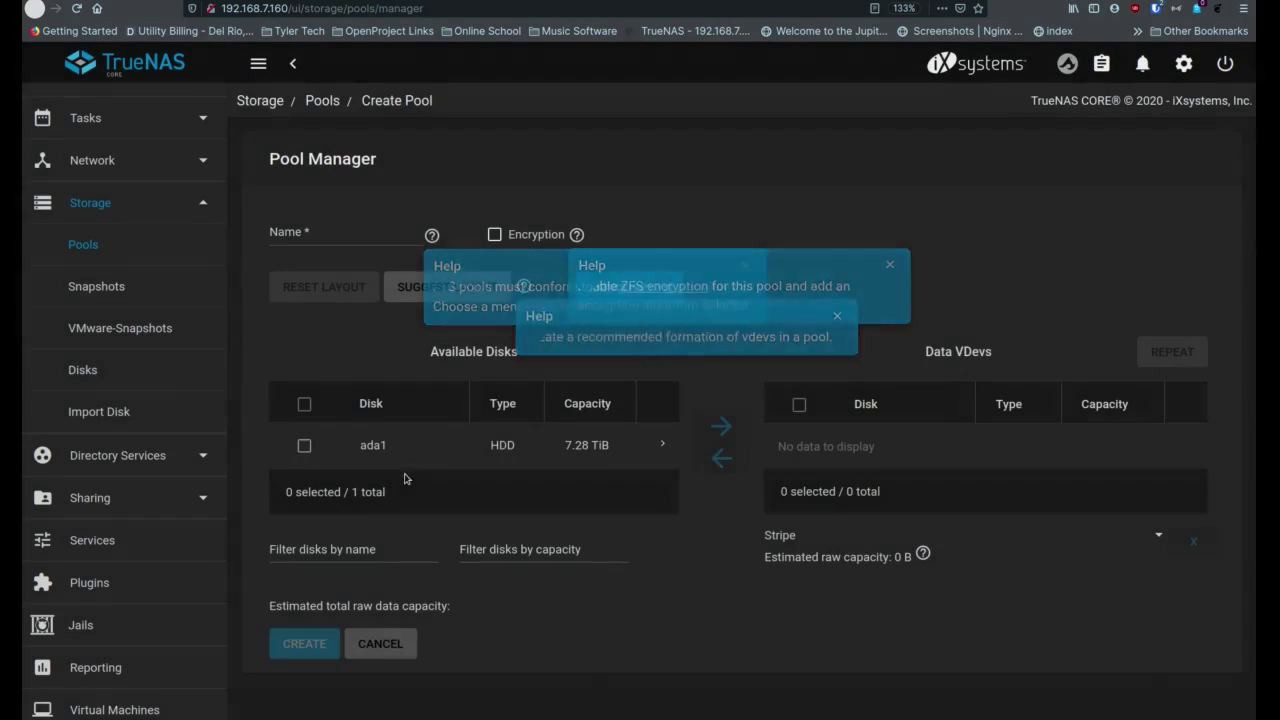
{"action": "left_click", "coordinate": [304, 446]}
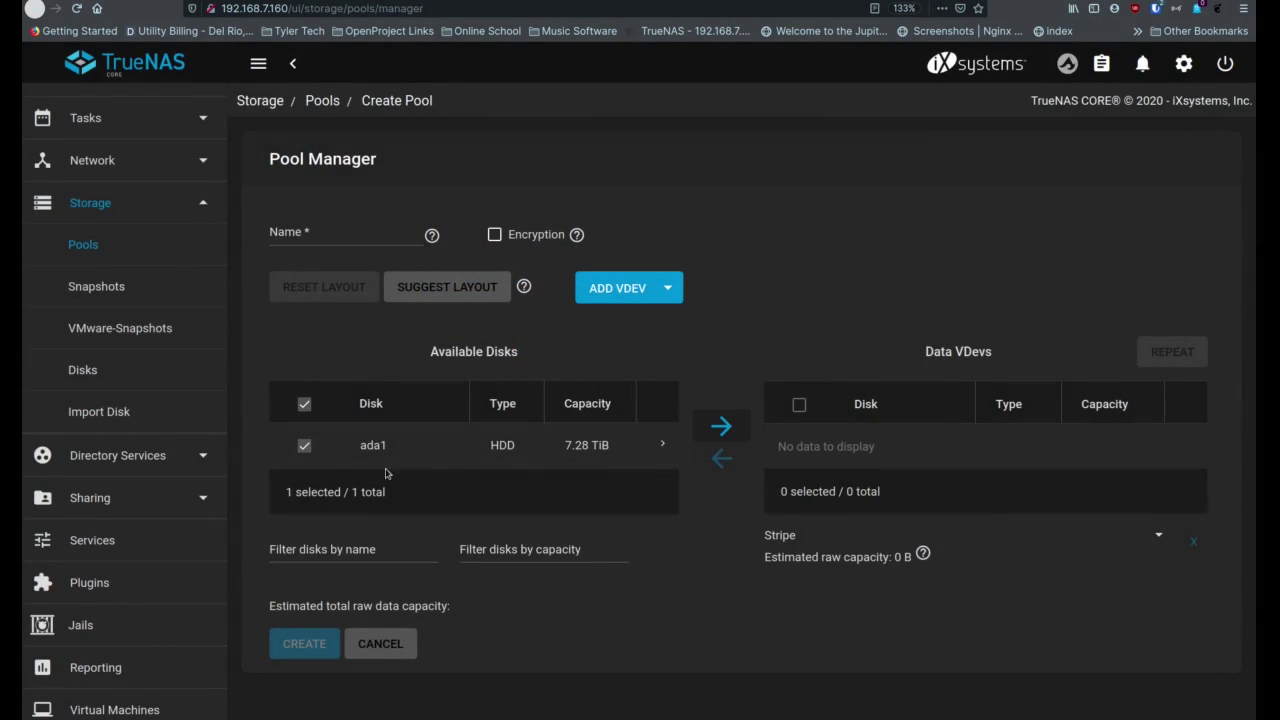
{"action": "left_click", "coordinate": [722, 426]}
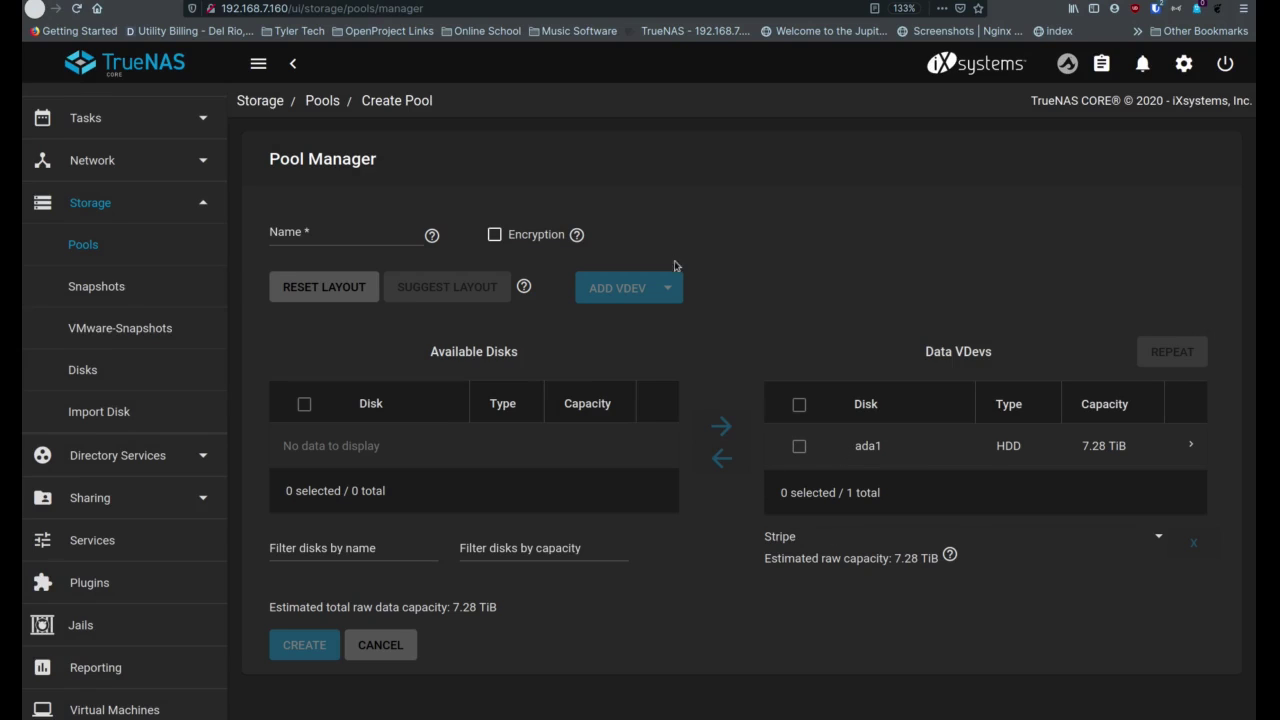
Name the pool Eight_TB and create it, confirming the disk-erase warning
{"action": "left_click", "coordinate": [348, 228]}
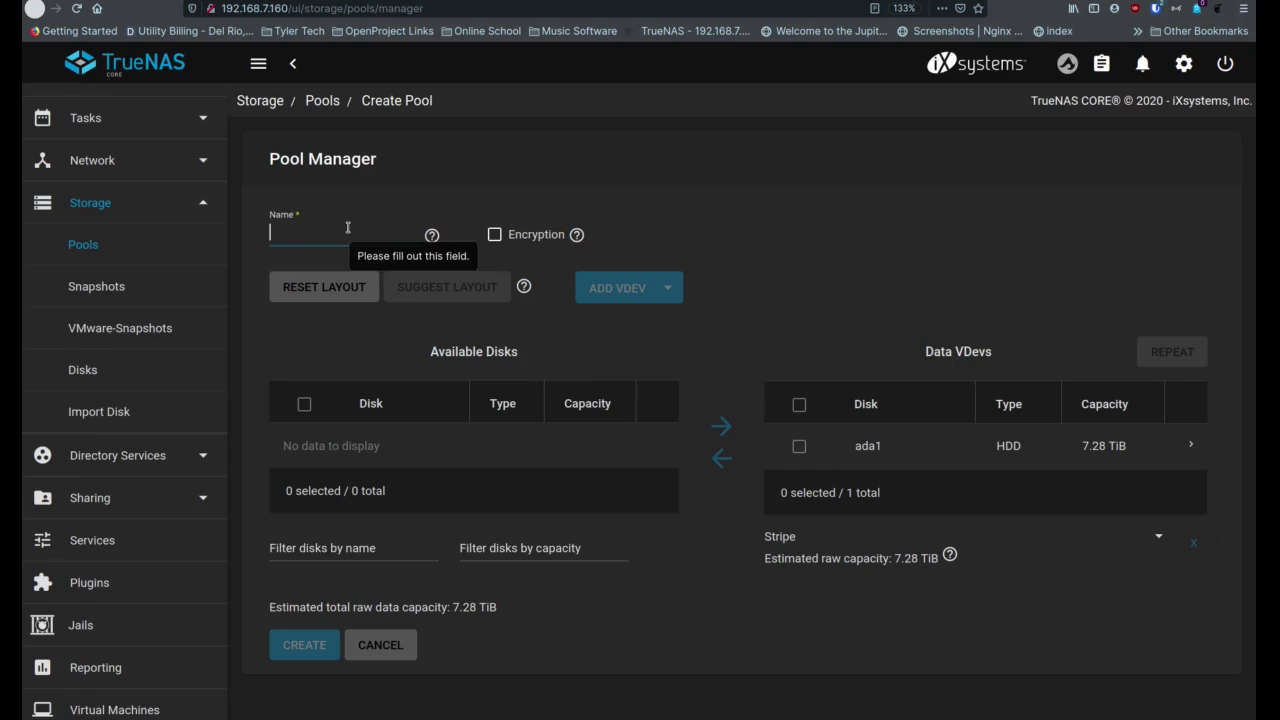
{"action": "type", "text": "8T"}
{"action": "key", "text": "BackSpace"}
{"action": "type", "text": "Eight_TB"}
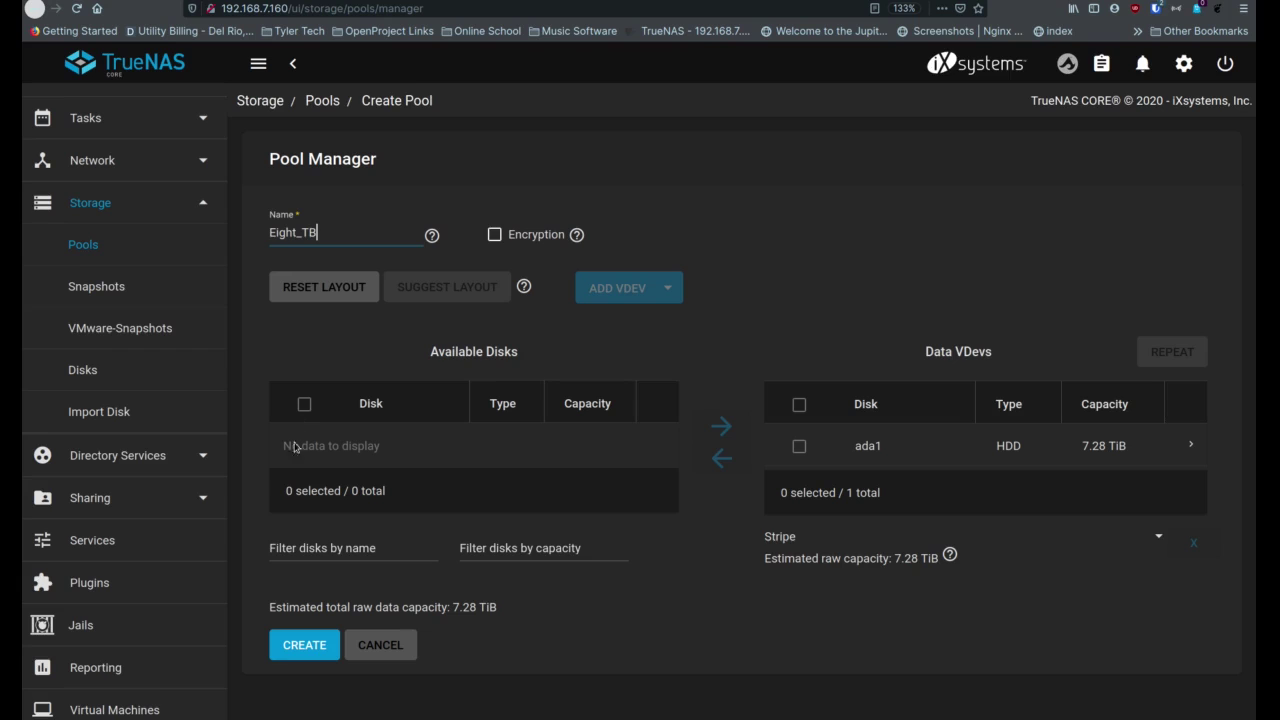
{"action": "left_click", "coordinate": [301, 646]}
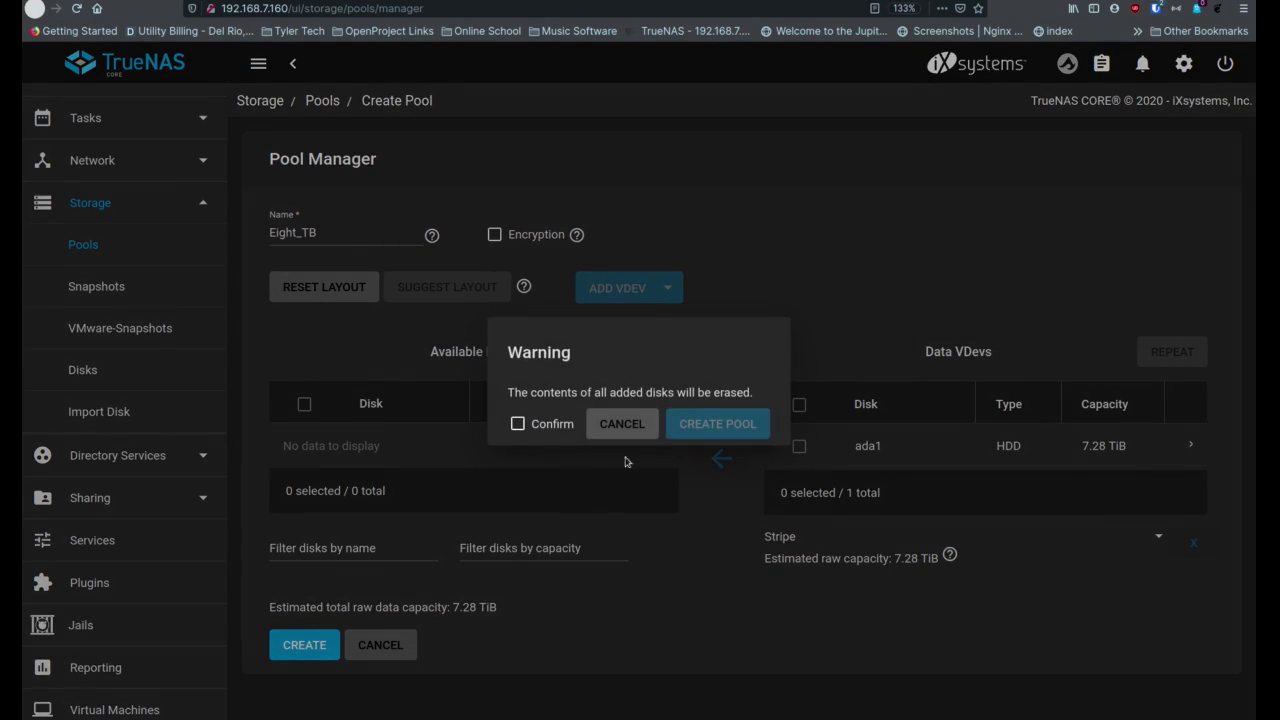
{"action": "left_click", "coordinate": [518, 424]}
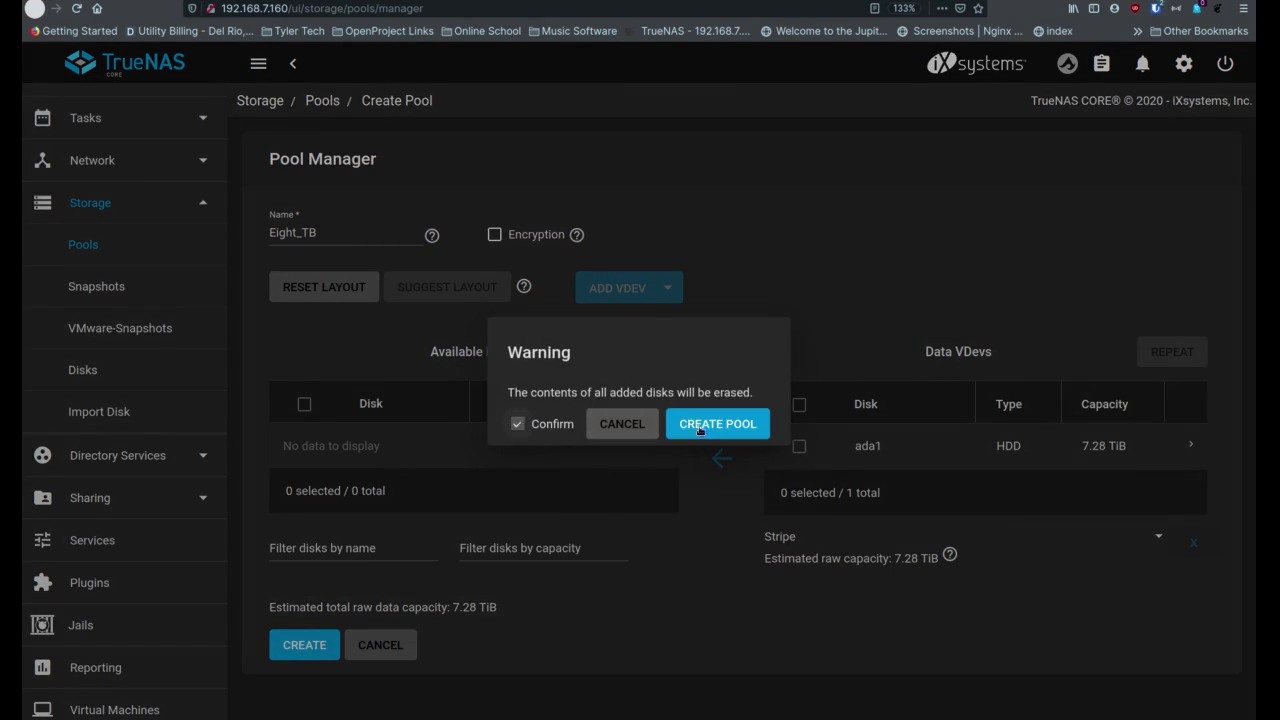
{"action": "left_click", "coordinate": [731, 430]}
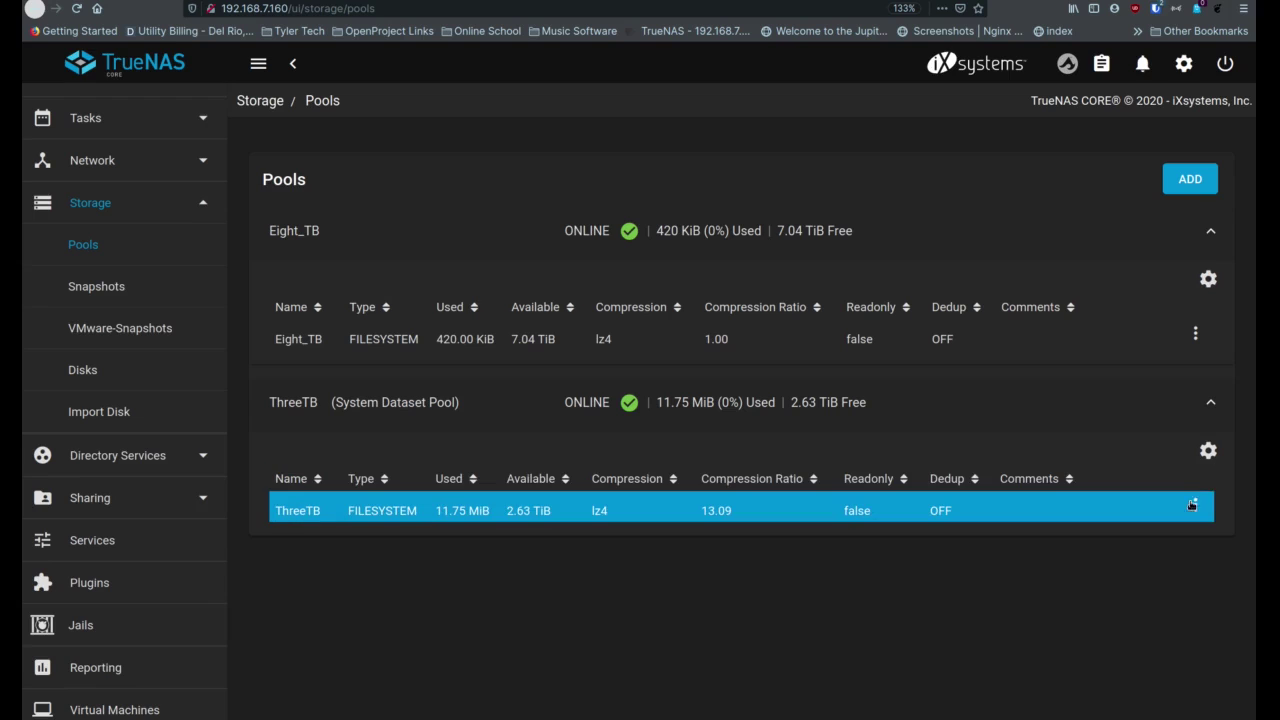
{"action": "left_click", "coordinate": [1195, 508]}
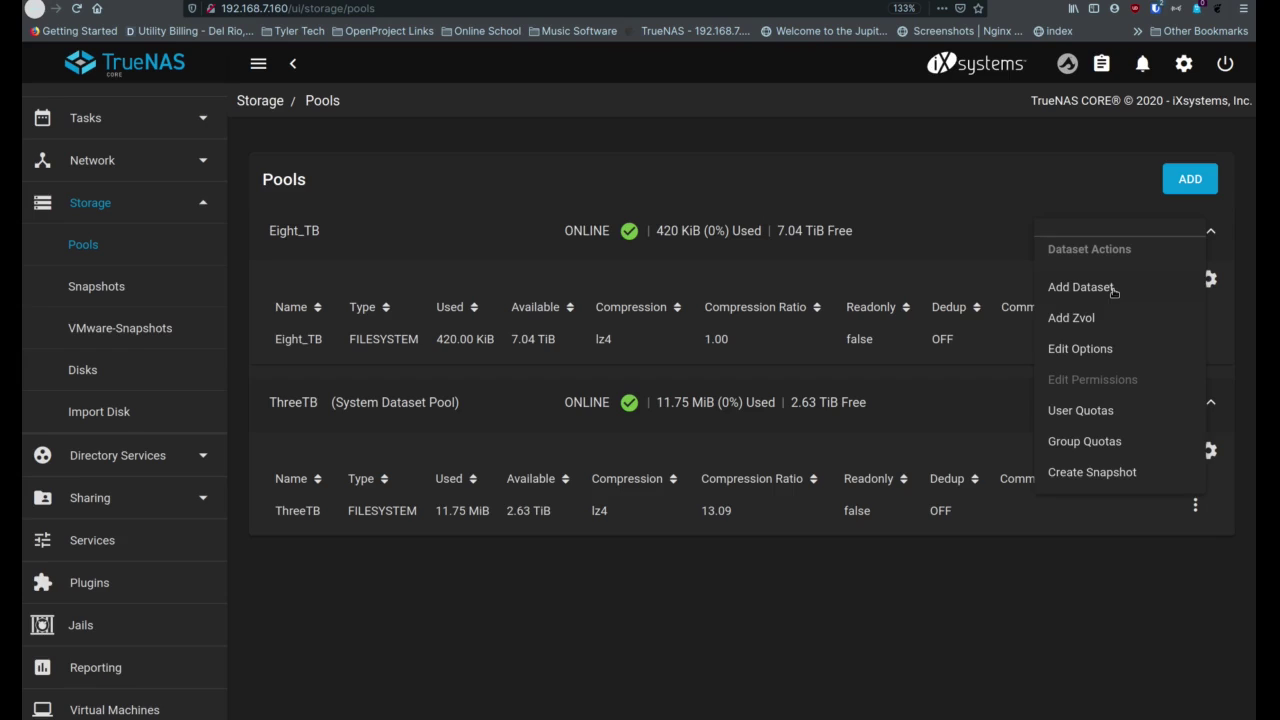
Add a dataset under ThreeTB named iMac_Backup with the comment 'Wife's iMac BAck'
{"action": "left_click", "coordinate": [1113, 290]}
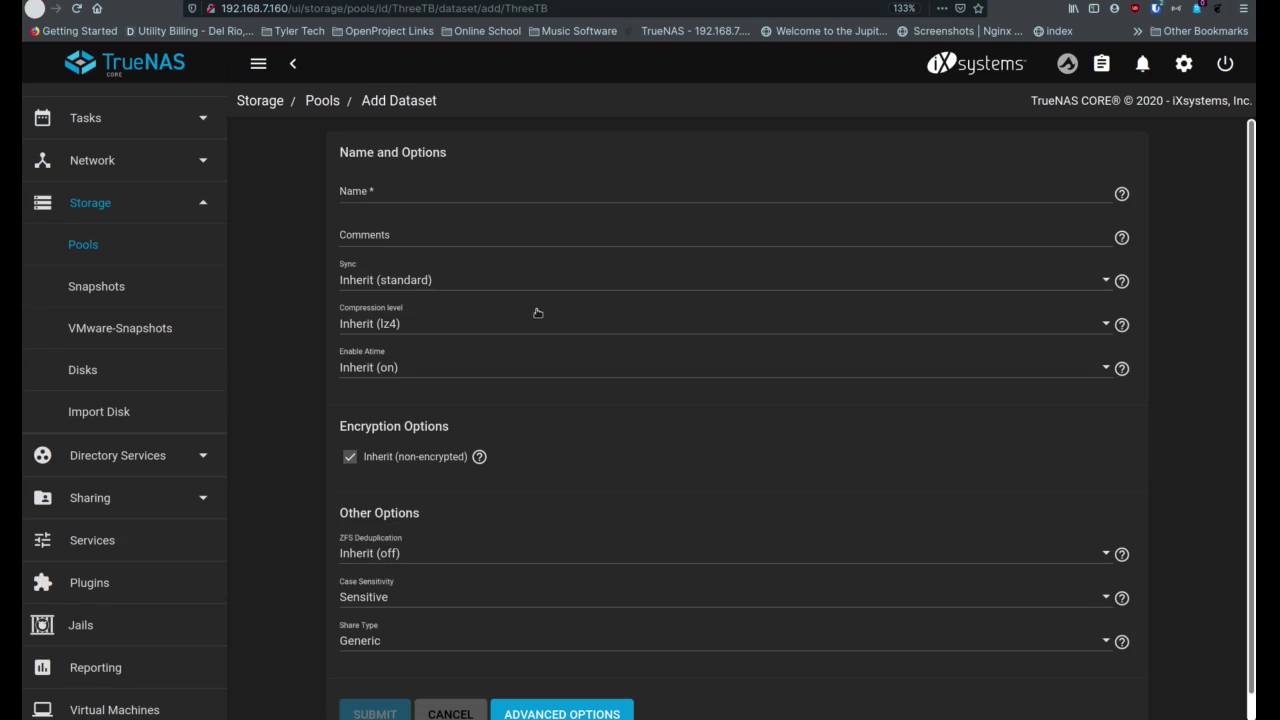
{"action": "left_click", "coordinate": [403, 195]}
{"action": "type", "text": "iMac_Backup"}
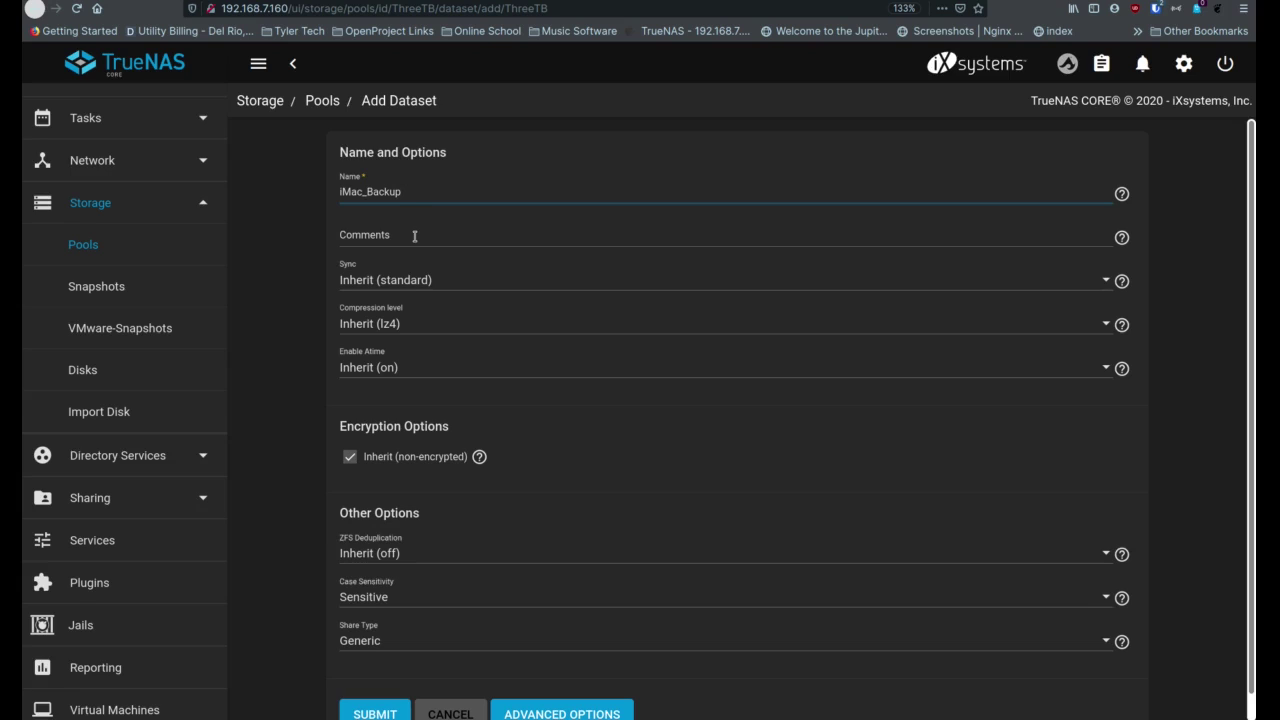
{"action": "left_click", "coordinate": [419, 236]}
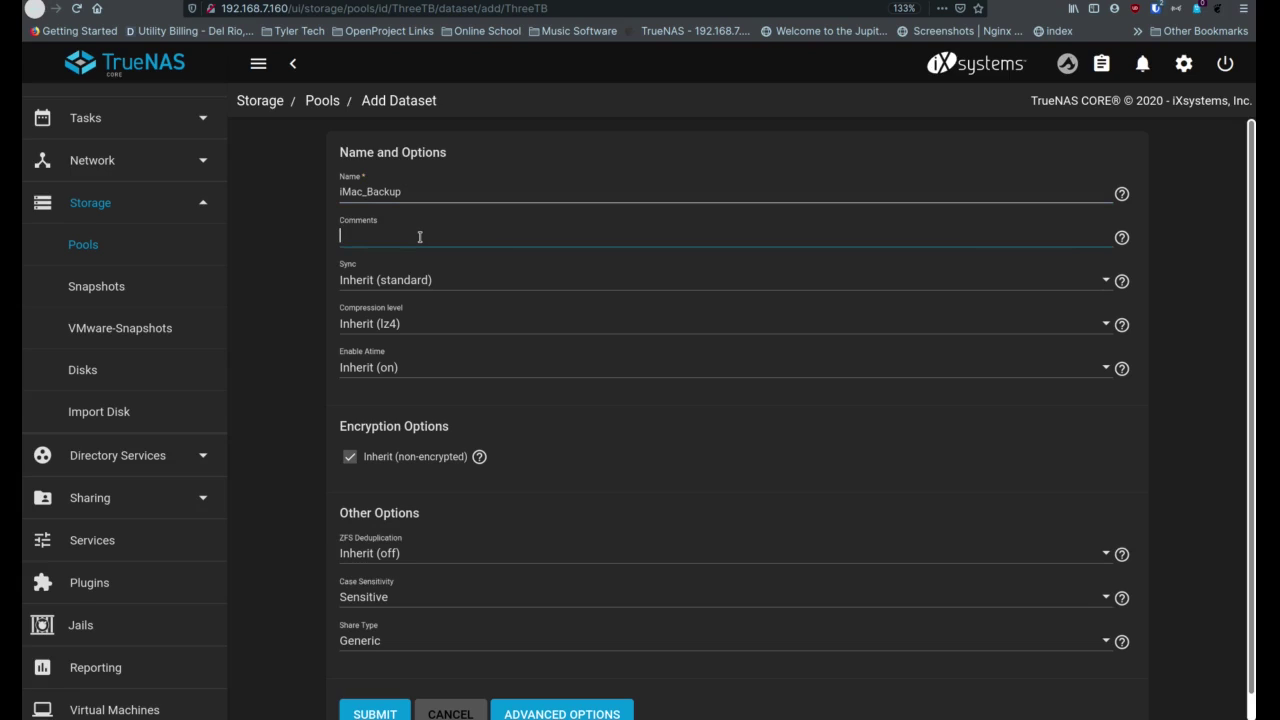
{"action": "type", "text": "Wife's iMac BAckup"}
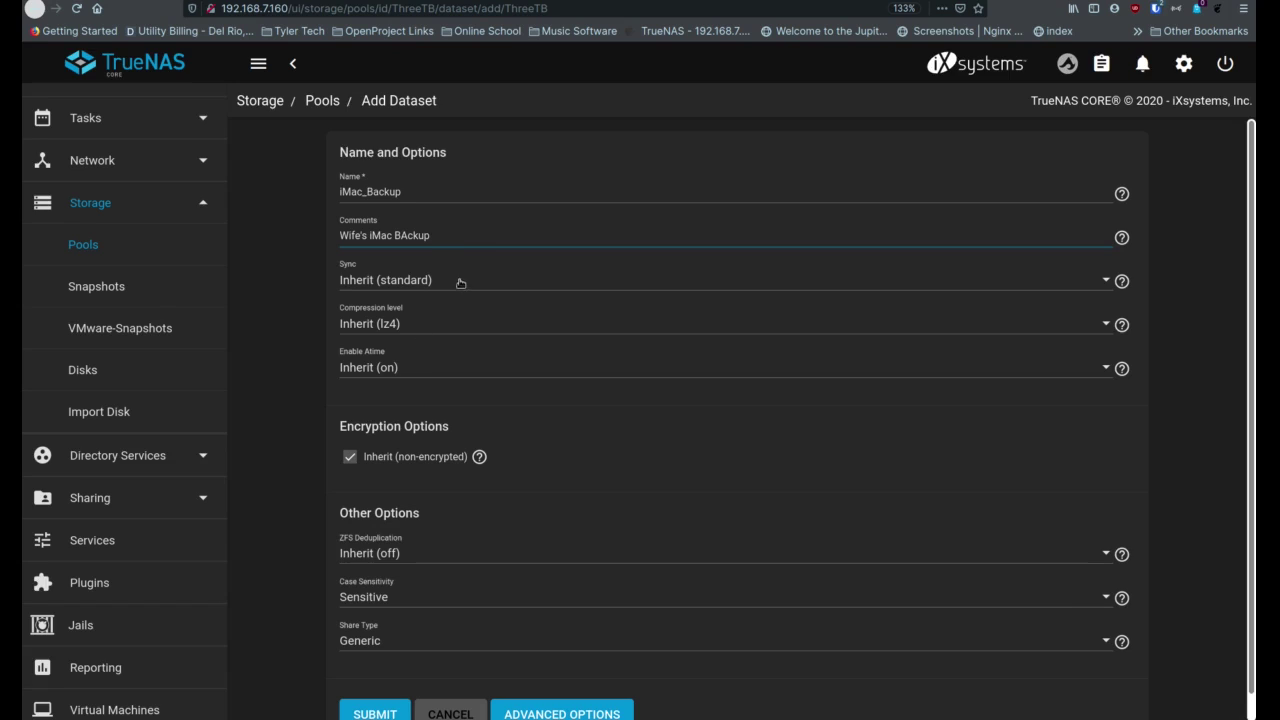
Keep Sync and Compression level inherited (standard, lz4) and zoom the page in
{"action": "left_click", "coordinate": [460, 286]}
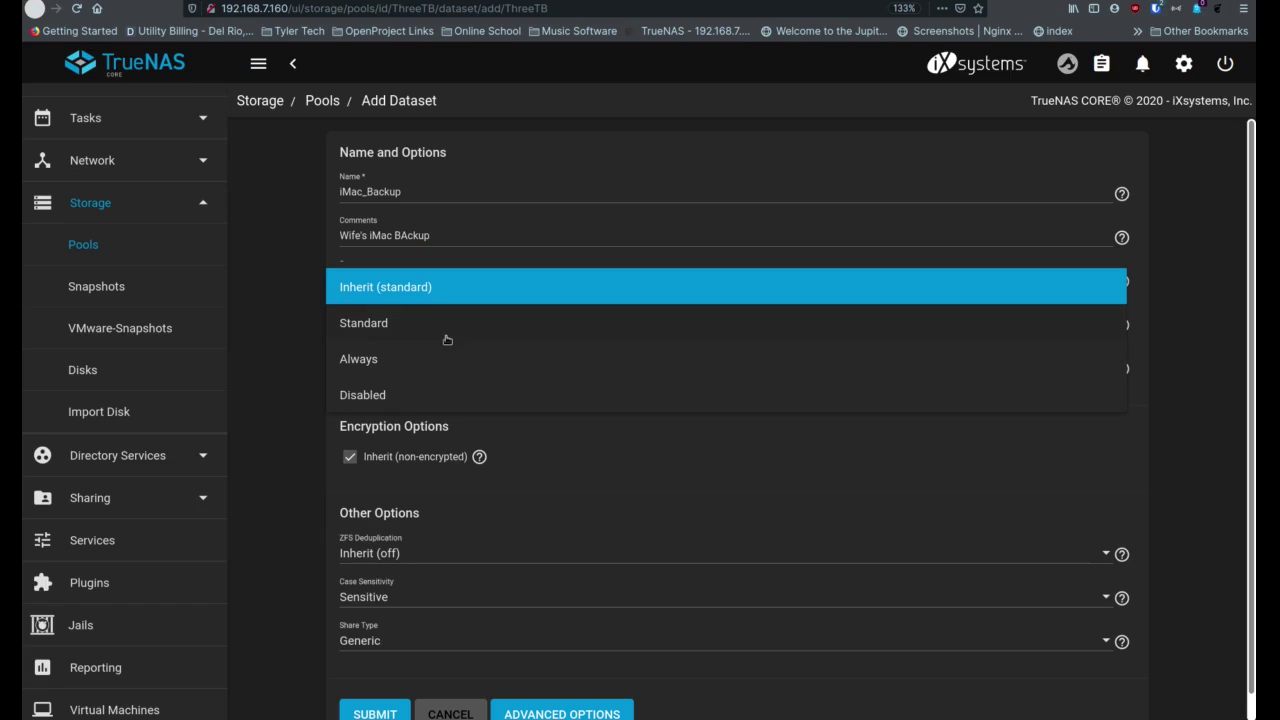
{"action": "left_click", "coordinate": [299, 335]}
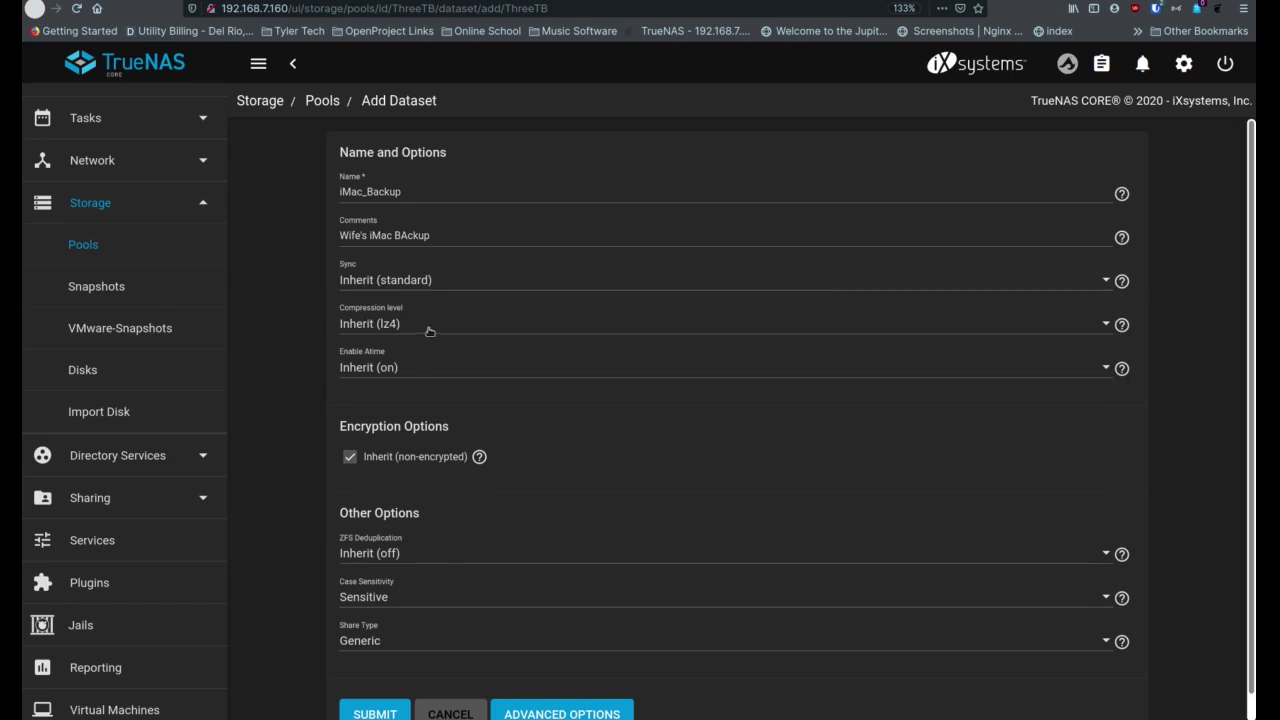
{"action": "left_click", "coordinate": [429, 331]}
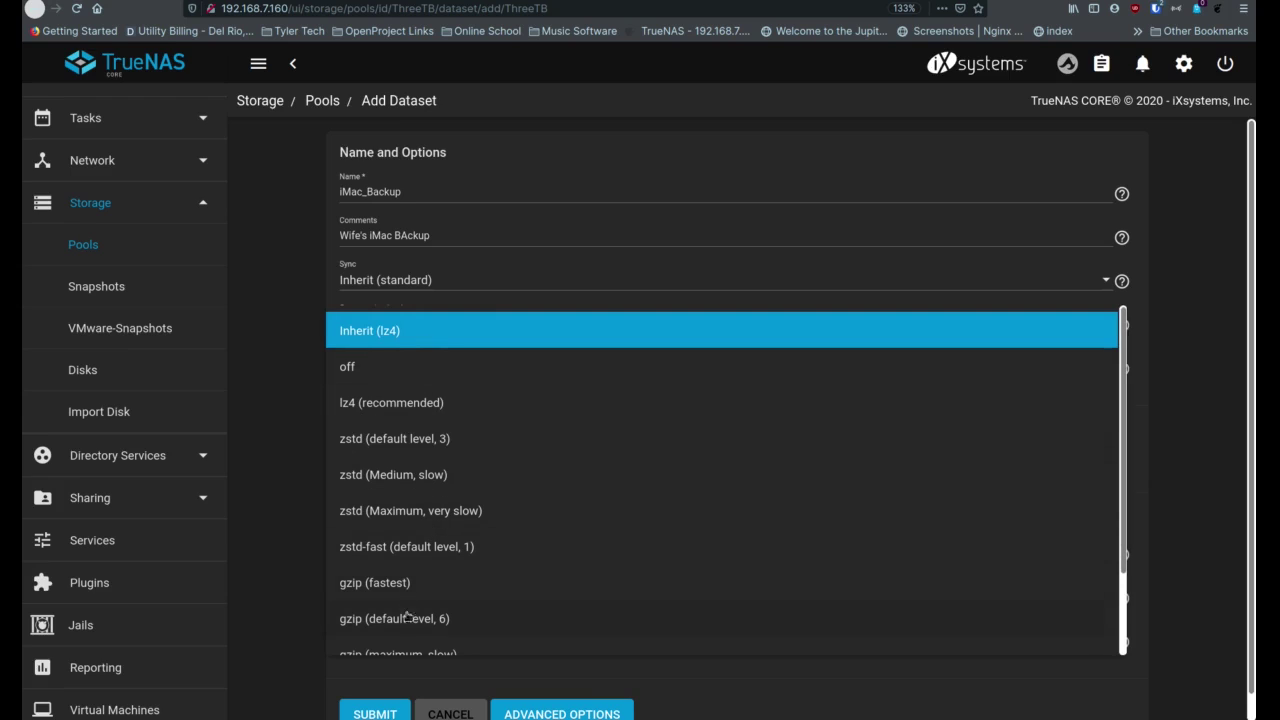
{"action": "left_click", "coordinate": [300, 497]}
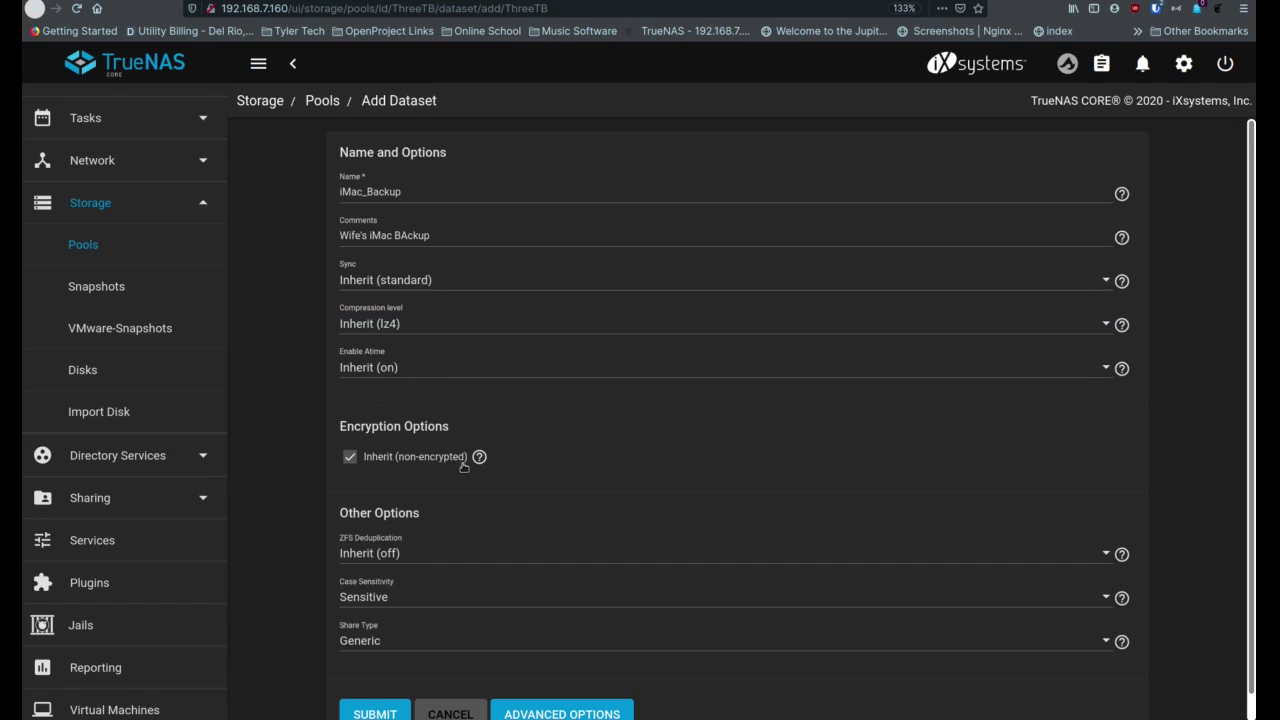
{"action": "key", "text": "ctrl+plus"}
{"action": "key", "text": "ctrl+plus"}
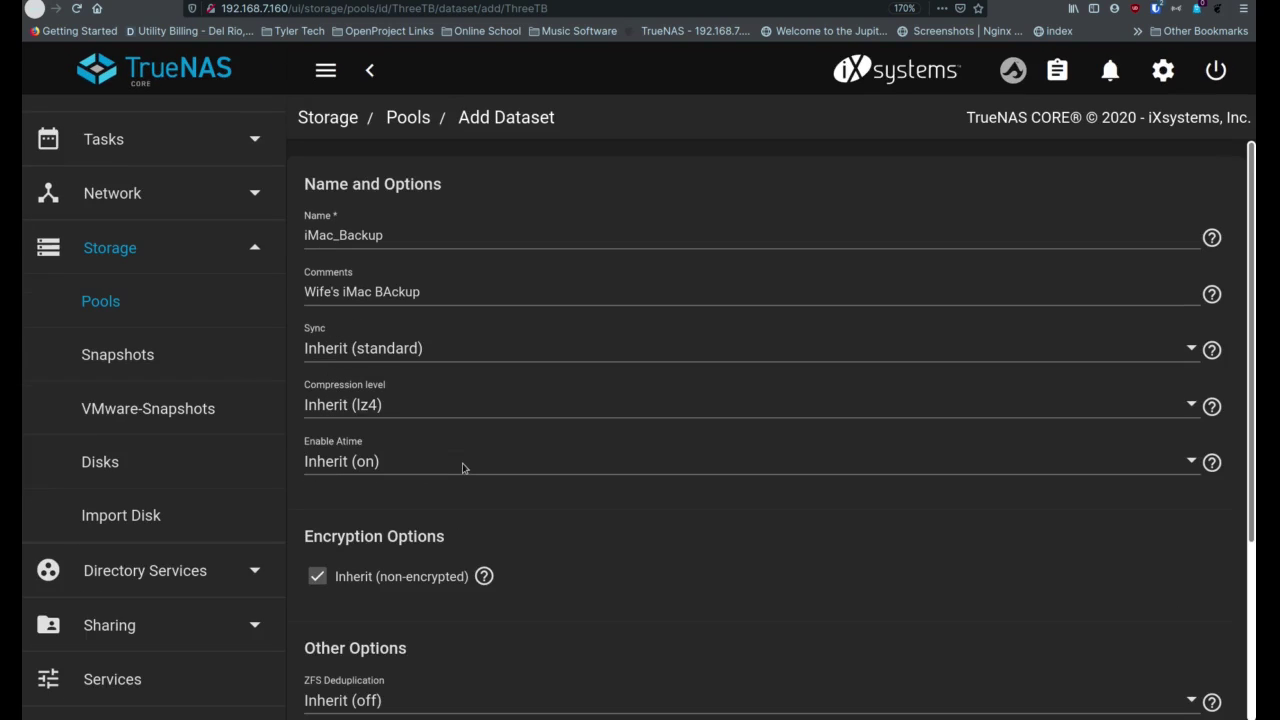
{"action": "scroll", "coordinate": [446, 465], "scroll_direction": "down", "scroll_amount": 5}
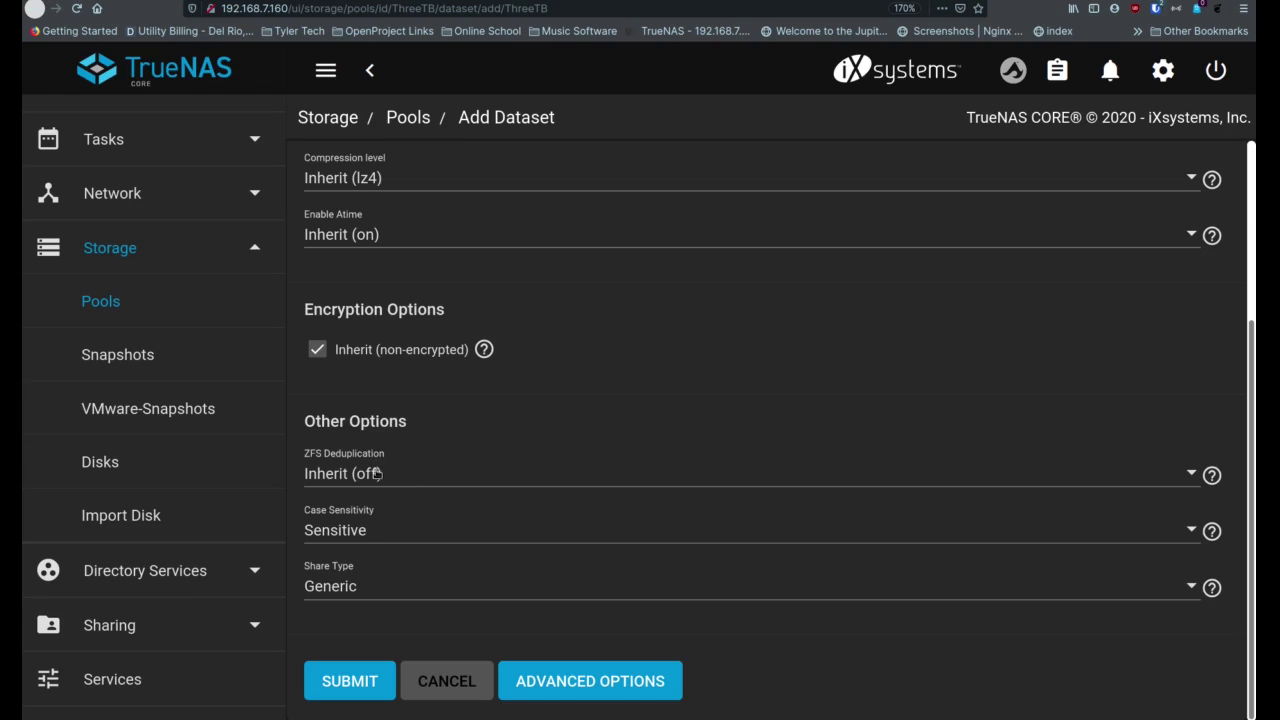
{"action": "left_click", "coordinate": [409, 476]}
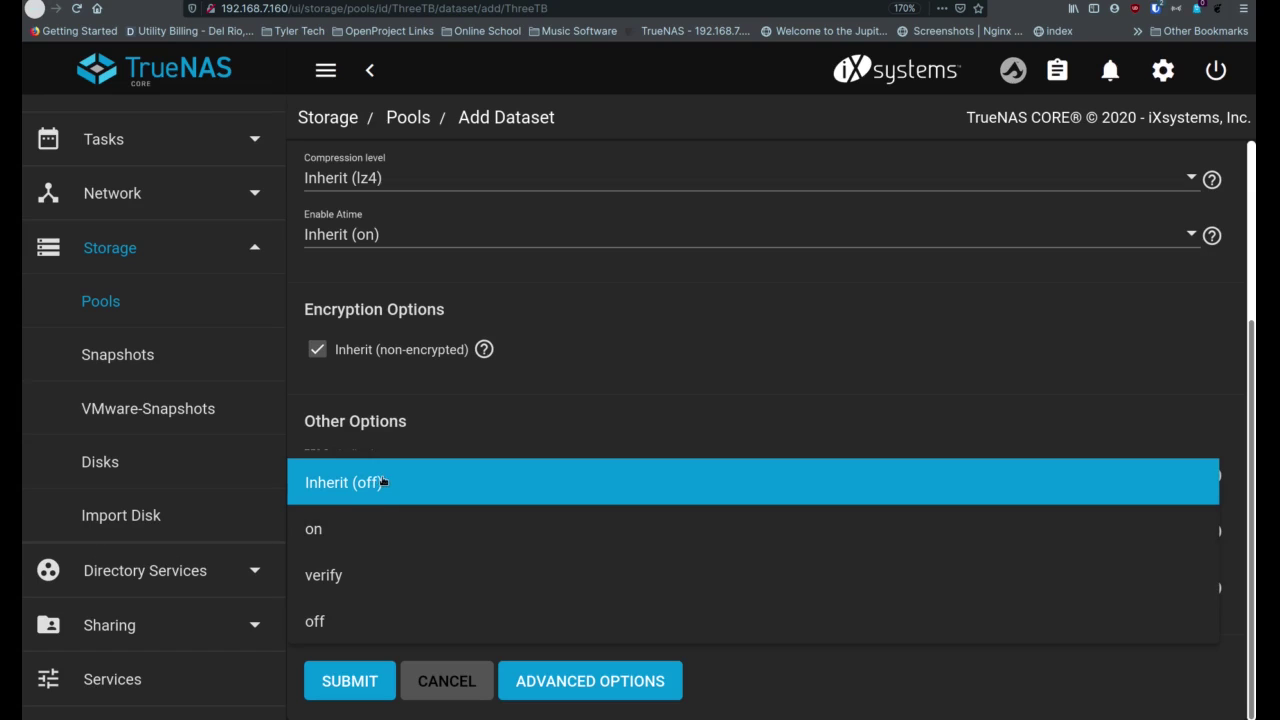
{"action": "left_click", "coordinate": [368, 526]}
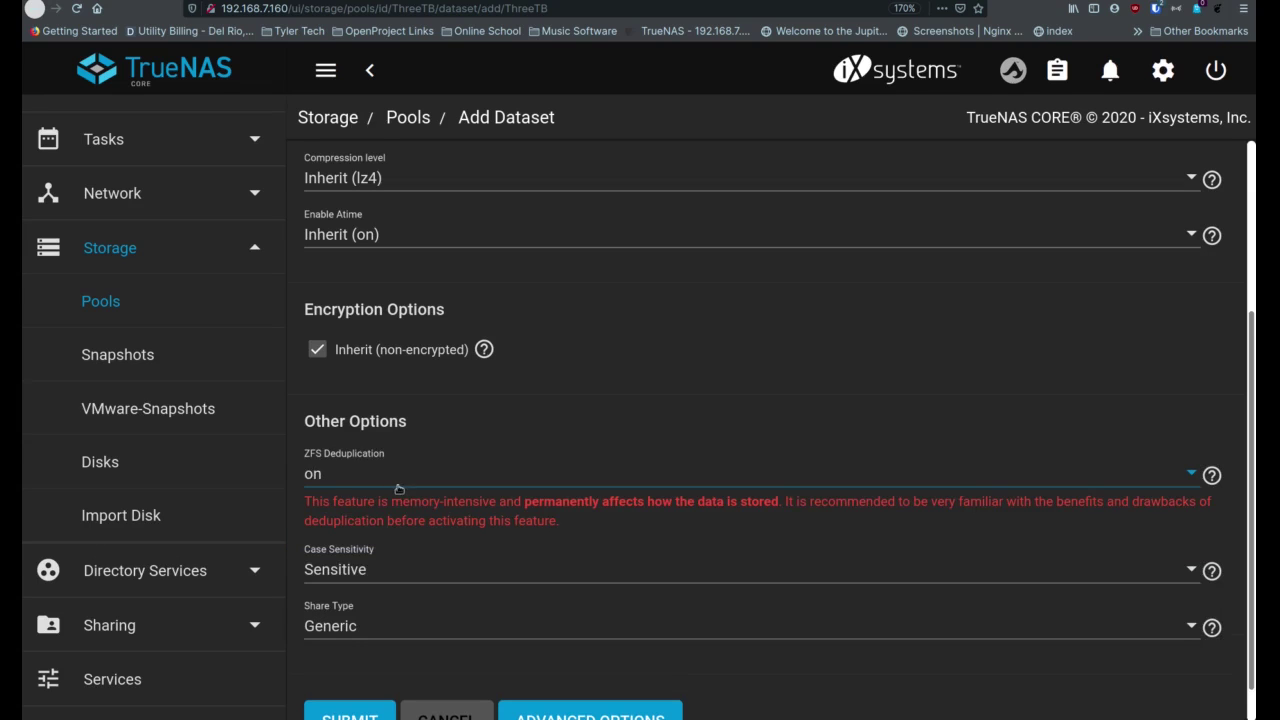
{"action": "scroll", "coordinate": [400, 543], "scroll_direction": "down", "scroll_amount": 1}
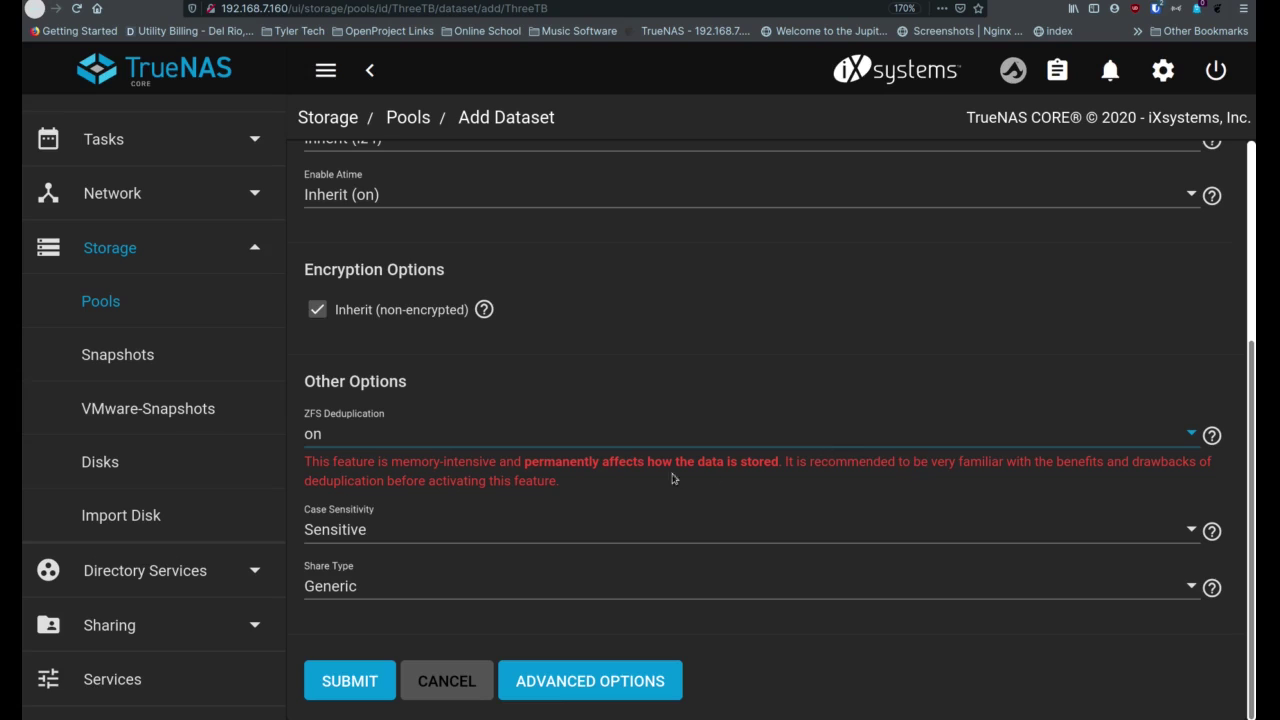
{"action": "left_click", "coordinate": [398, 446]}
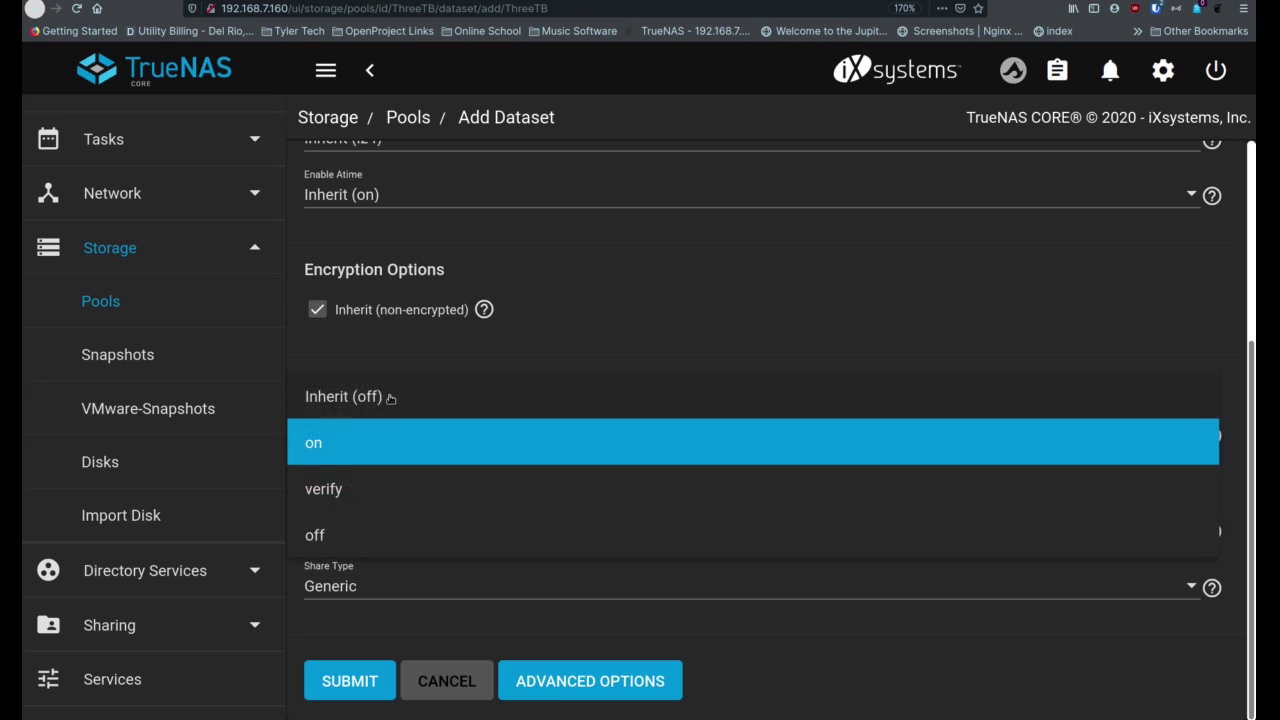
{"action": "left_click", "coordinate": [382, 401]}
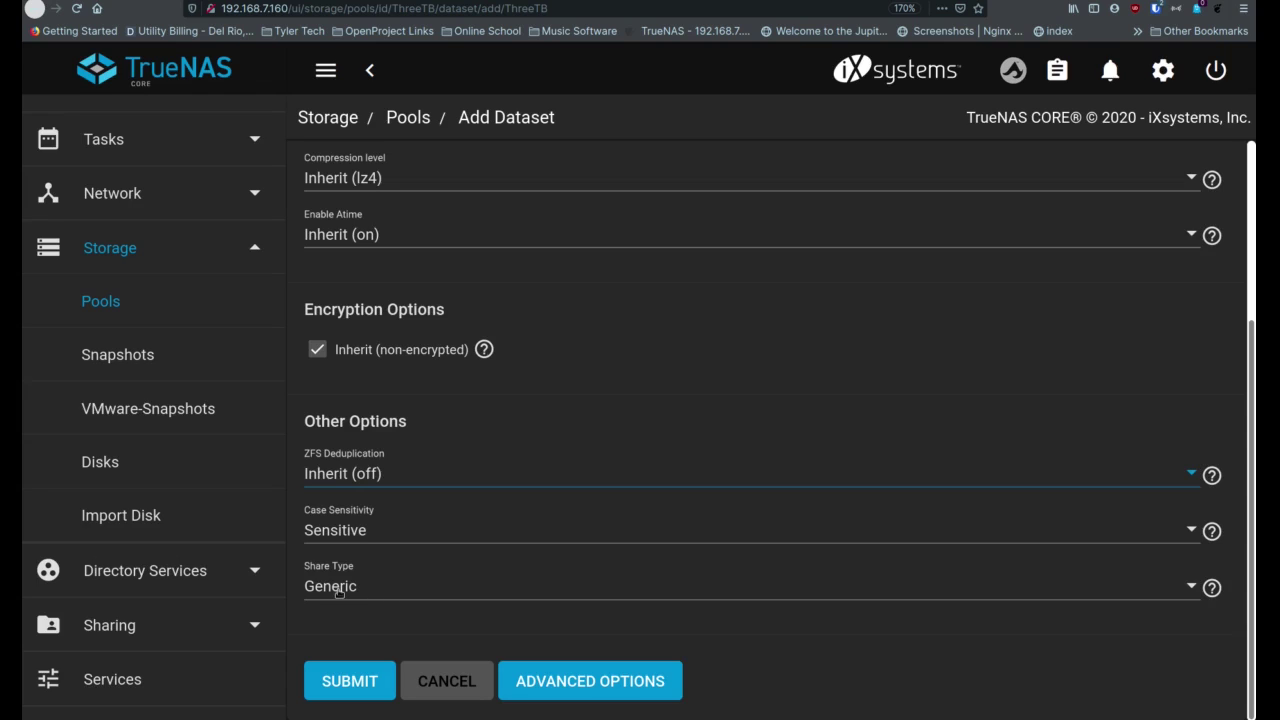
{"action": "left_click", "coordinate": [370, 589]}
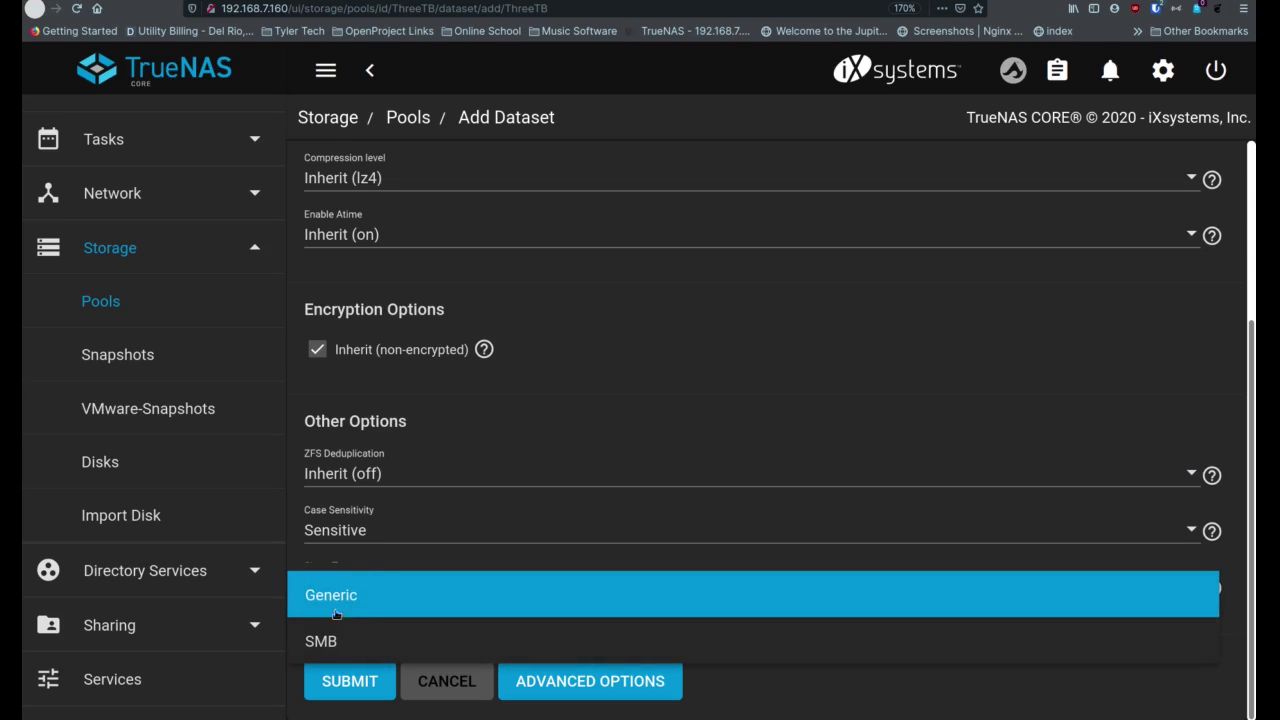
{"action": "left_click", "coordinate": [348, 597]}
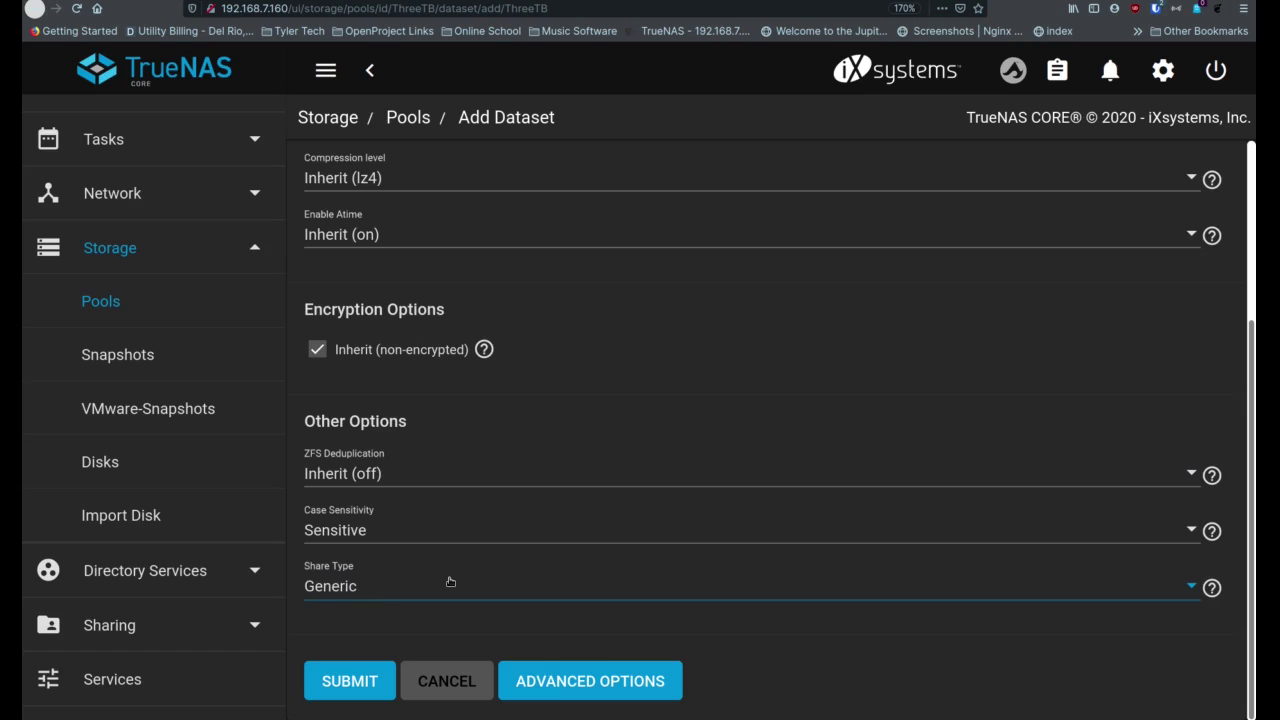
Under Advanced Options, set the iMac_Backup dataset quota to 1.5 TB
{"action": "left_click", "coordinate": [552, 683]}
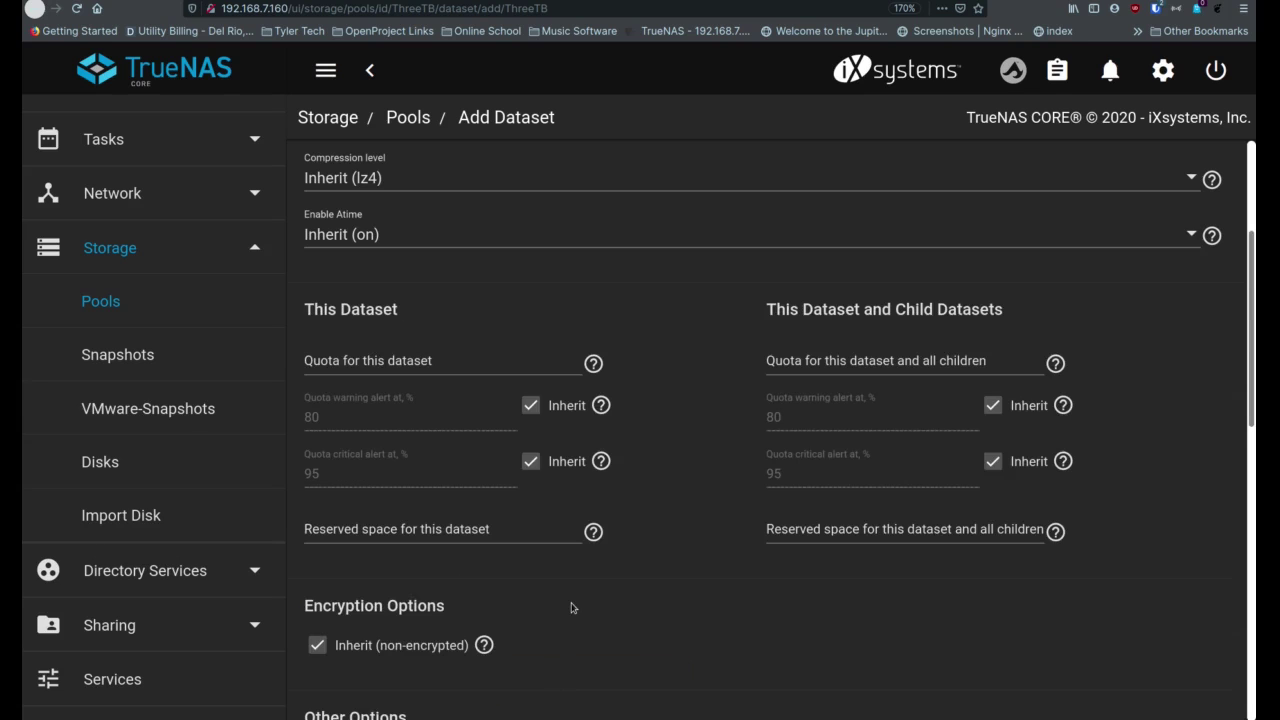
{"action": "scroll", "coordinate": [571, 608], "scroll_direction": "up", "scroll_amount": 2}
{"action": "scroll", "coordinate": [571, 608], "scroll_direction": "down", "scroll_amount": 4}
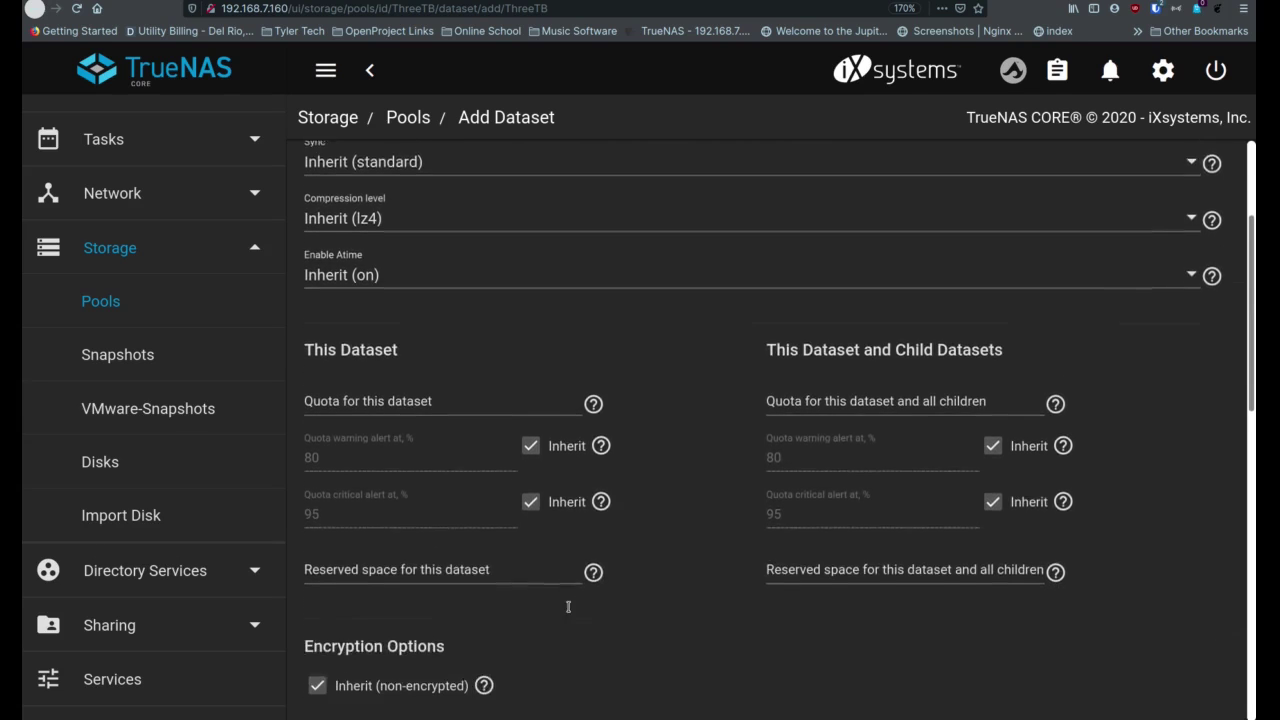
{"action": "left_click", "coordinate": [407, 300]}
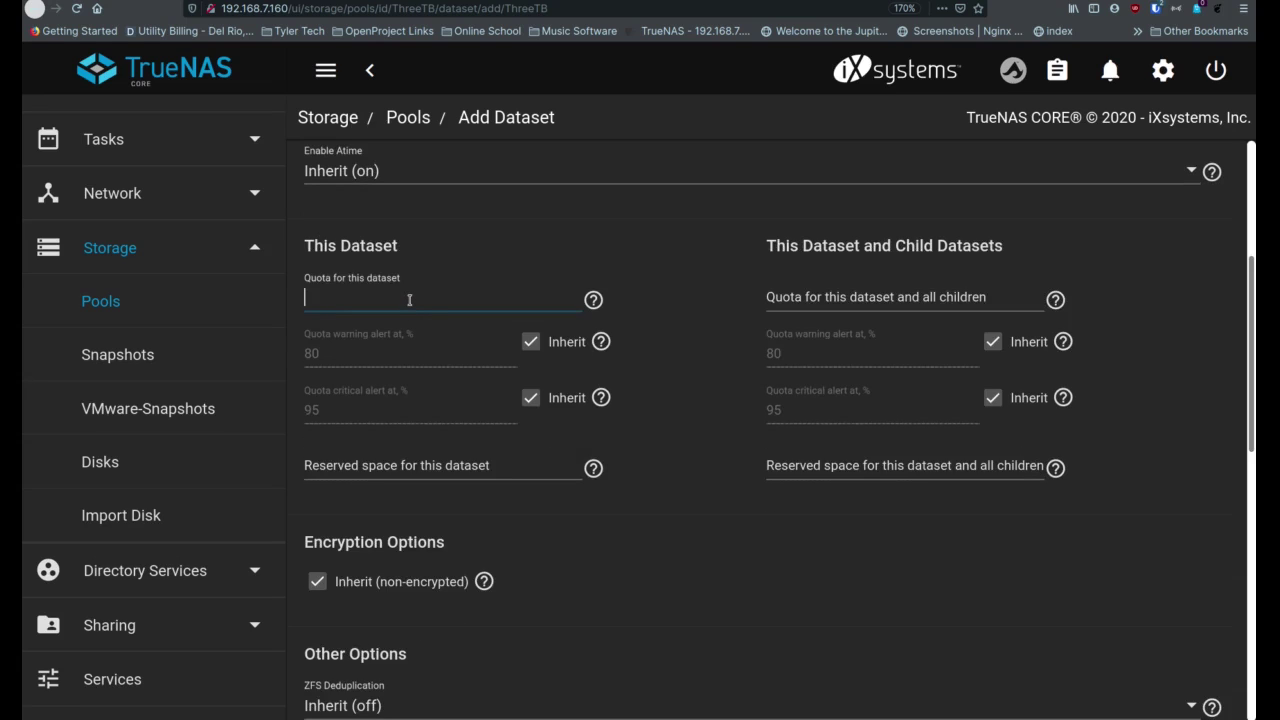
{"action": "type", "text": "2"}
{"action": "key", "text": "BackSpace"}
{"action": "type", "text": "1"}
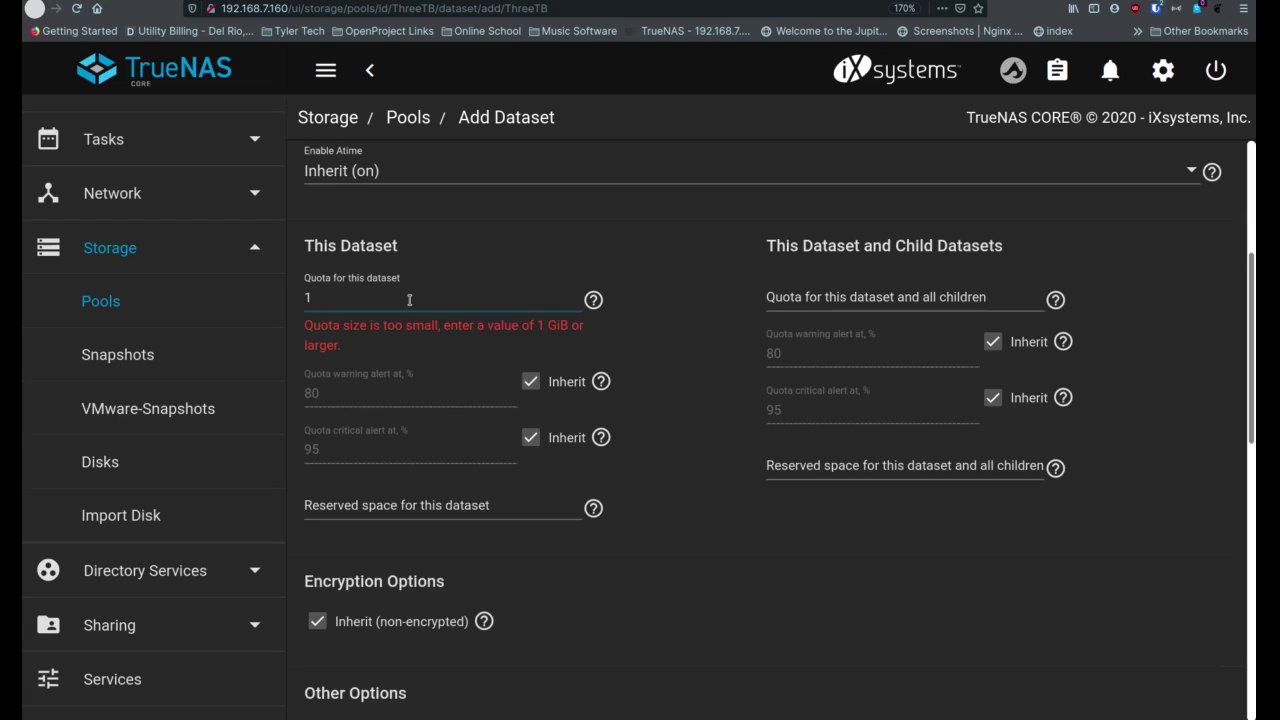
{"action": "type", "text": "."}
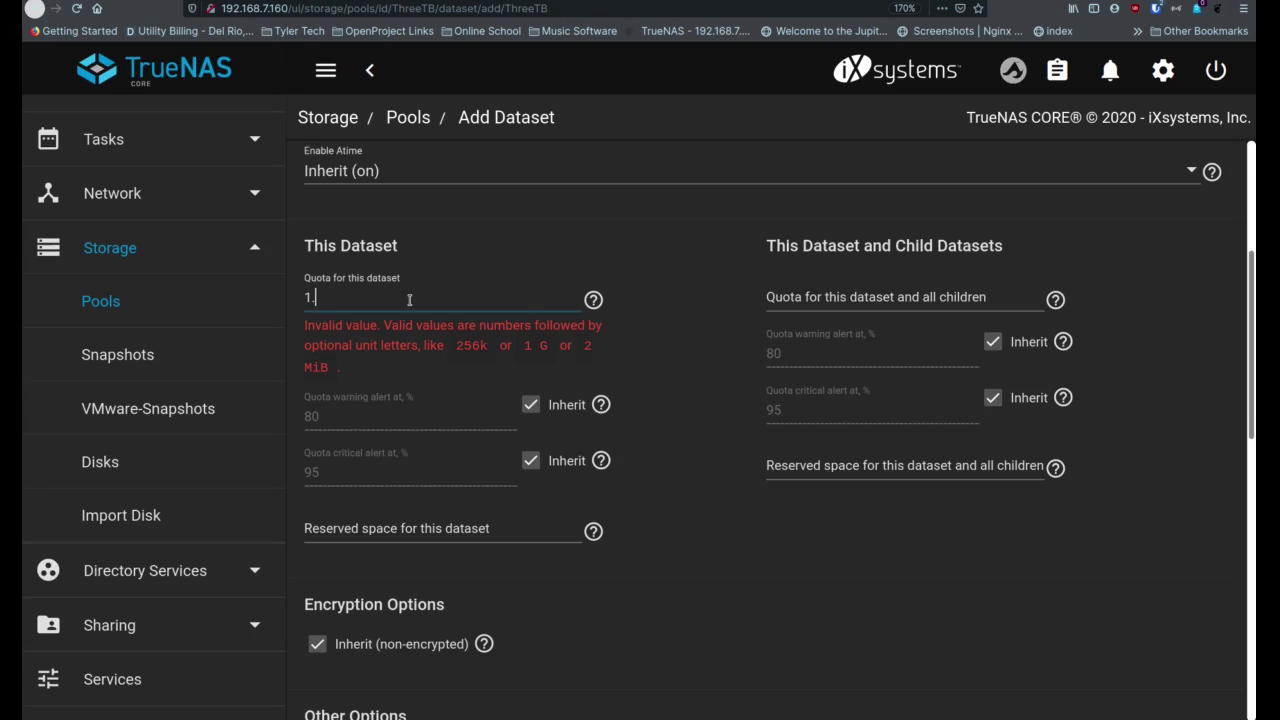
{"action": "type", "text": "5 T"}
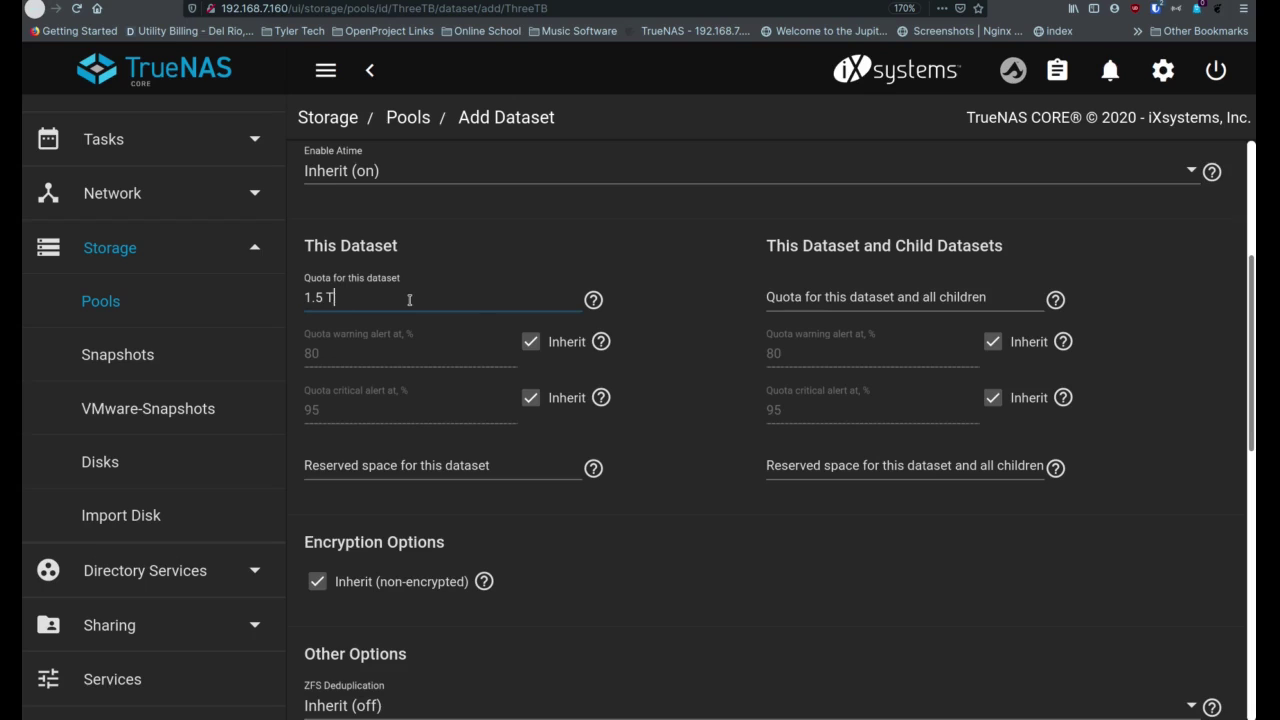
{"action": "key", "text": "BackSpace"}
{"action": "key", "text": "BackSpace"}
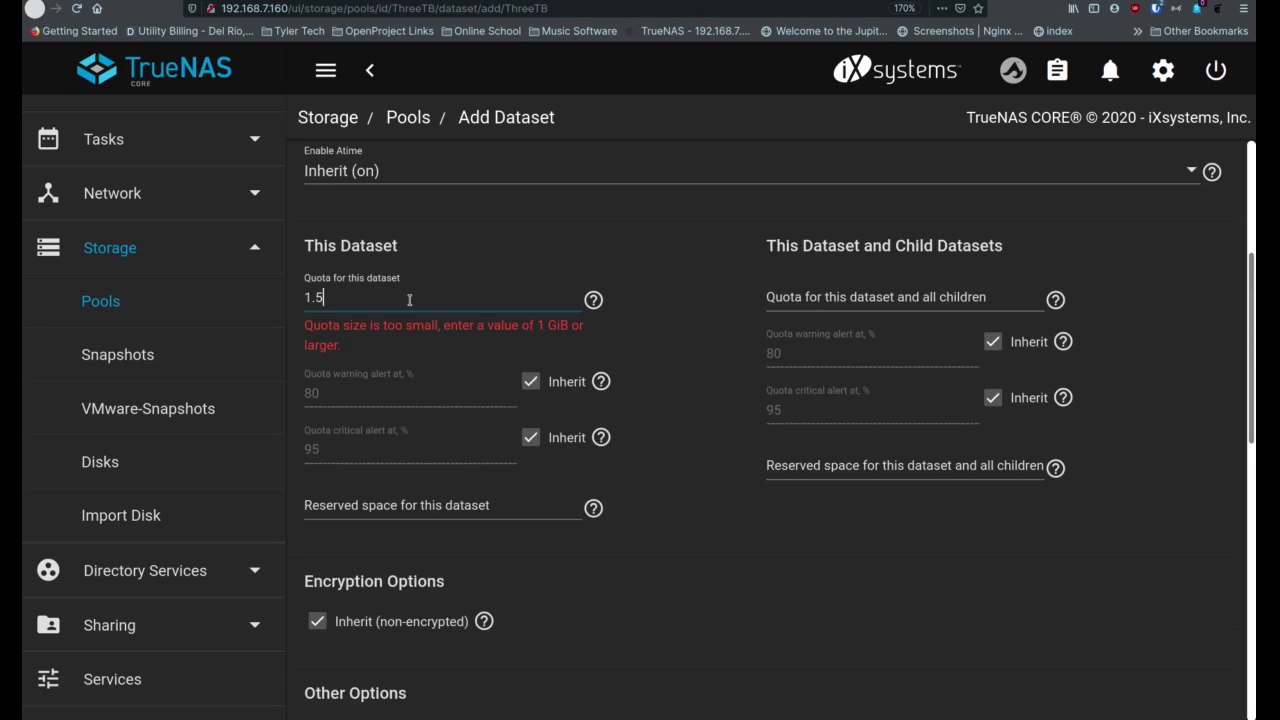
{"action": "type", "text": "TB"}
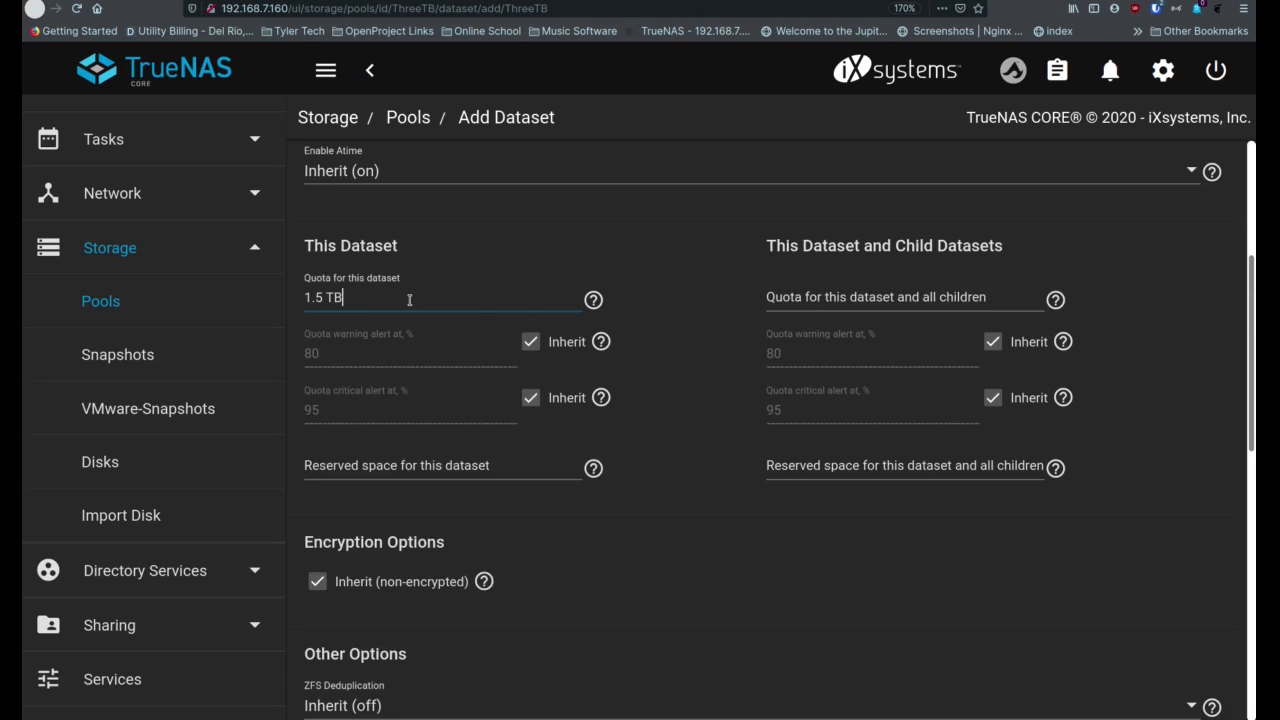
{"action": "left_click", "coordinate": [594, 302]}
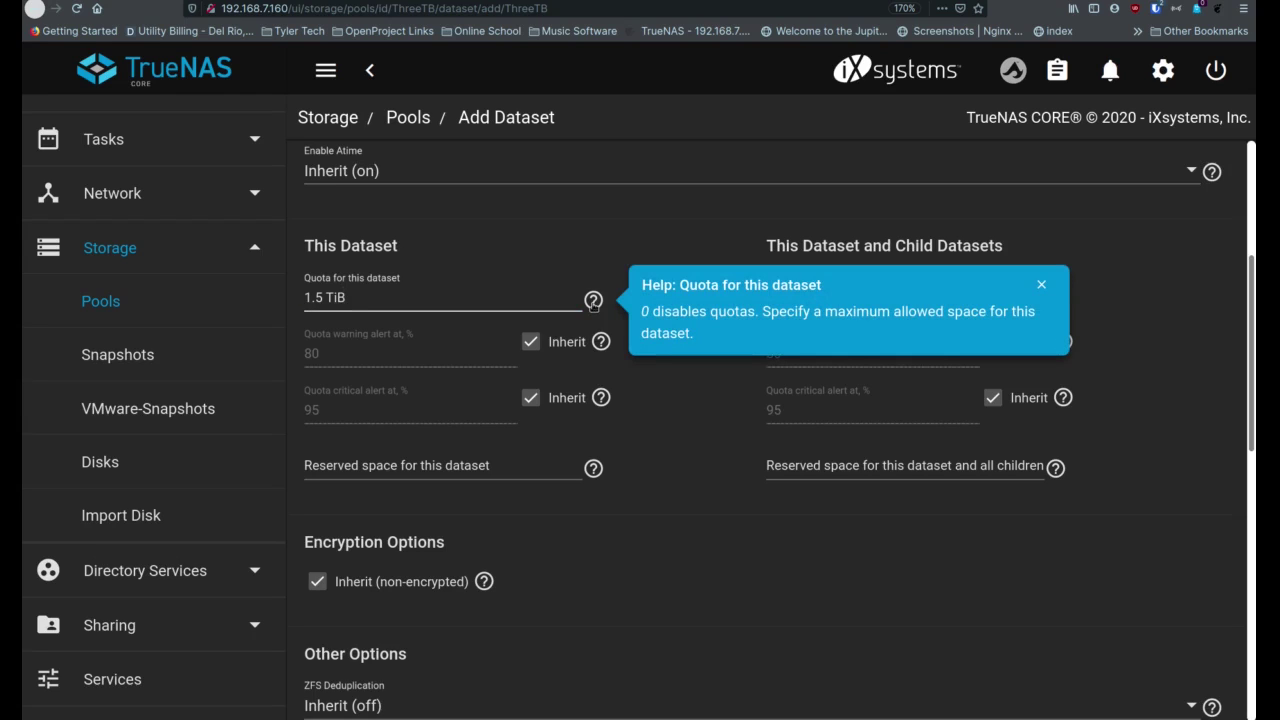
{"action": "left_click", "coordinate": [593, 304]}
Keep the quota warning thresholds inherited and leave reserved space empty
{"action": "left_click", "coordinate": [537, 343]}
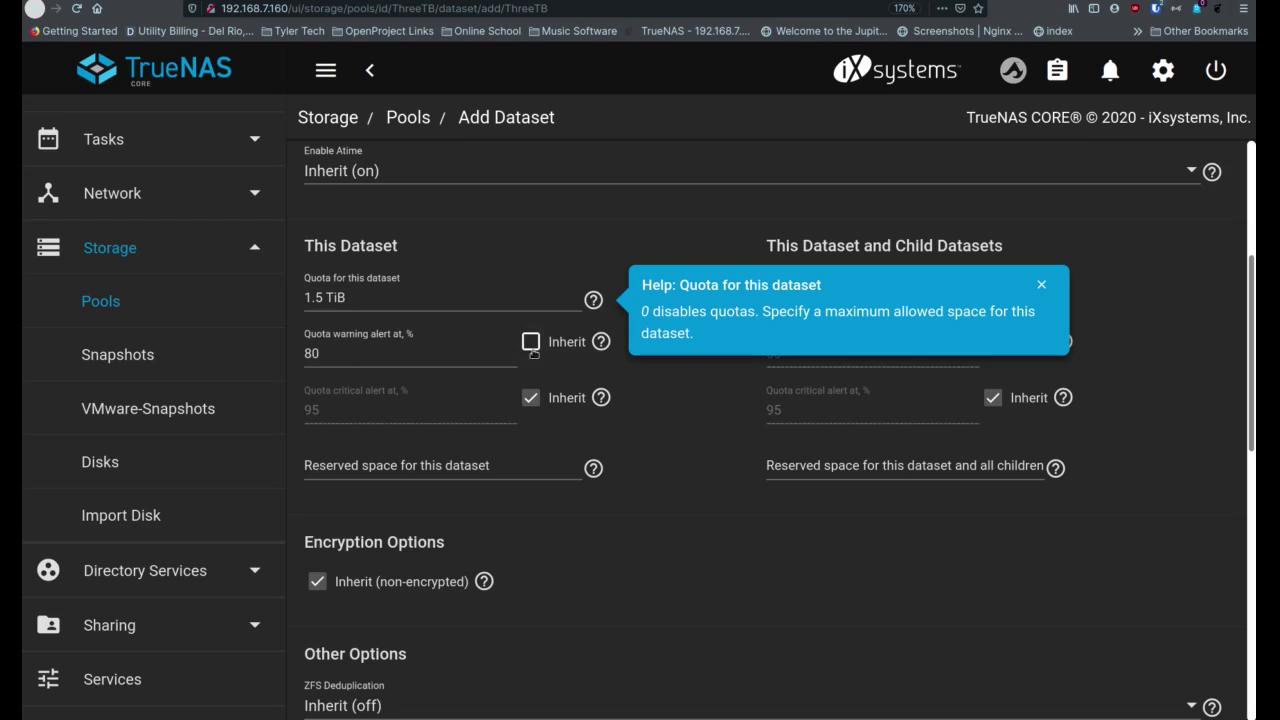
{"action": "left_click", "coordinate": [531, 342]}
{"action": "scroll", "coordinate": [513, 455], "scroll_direction": "down", "scroll_amount": 2}
{"action": "left_click", "coordinate": [510, 337]}
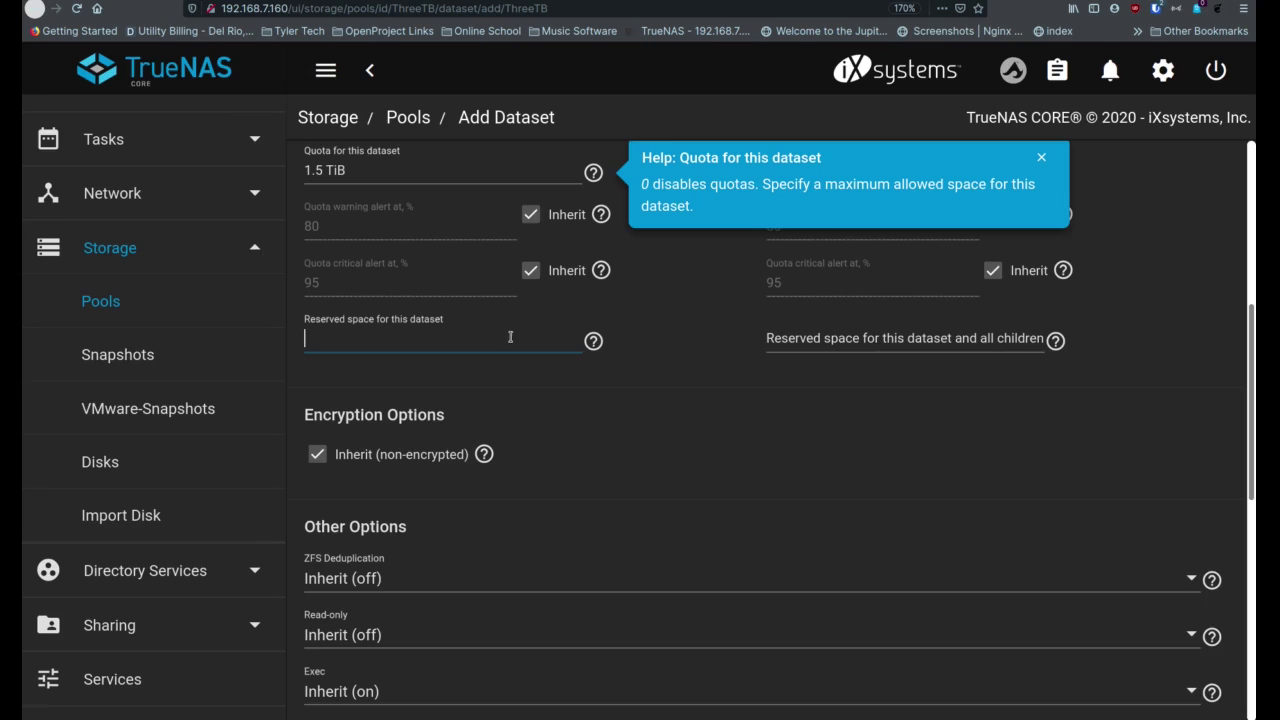
{"action": "left_click", "coordinate": [655, 345]}
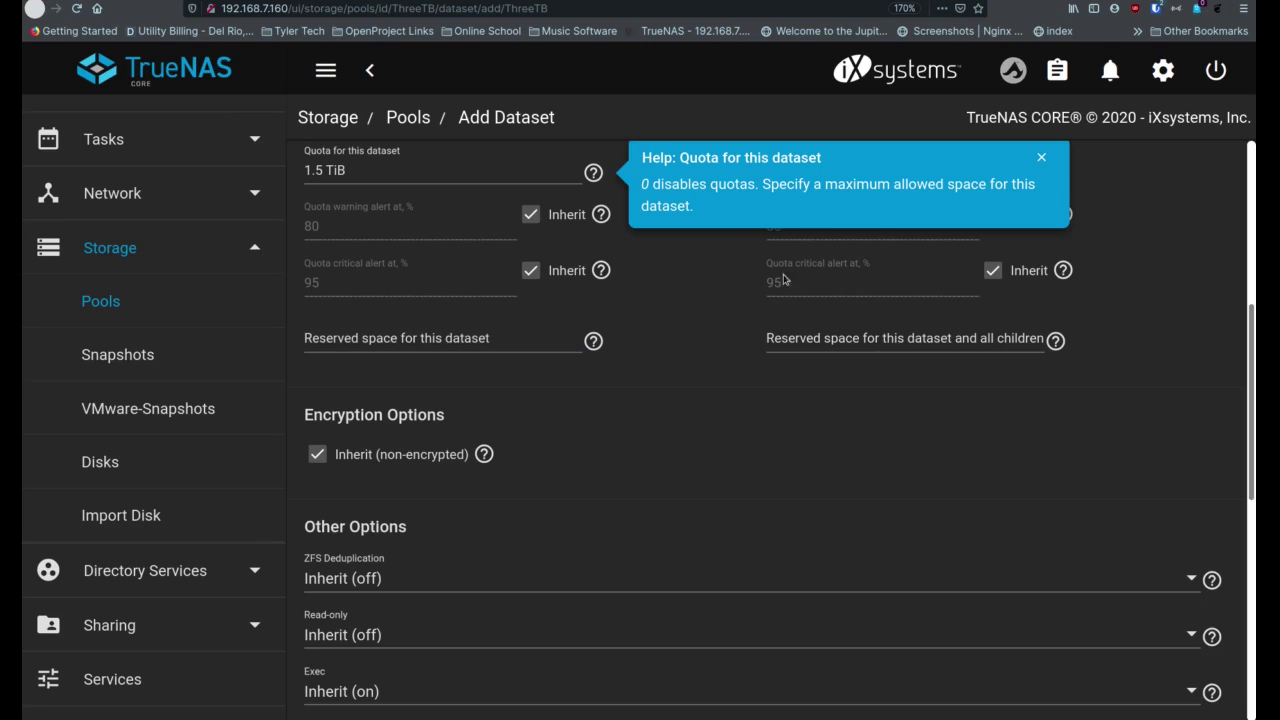
{"action": "left_click", "coordinate": [1042, 160]}
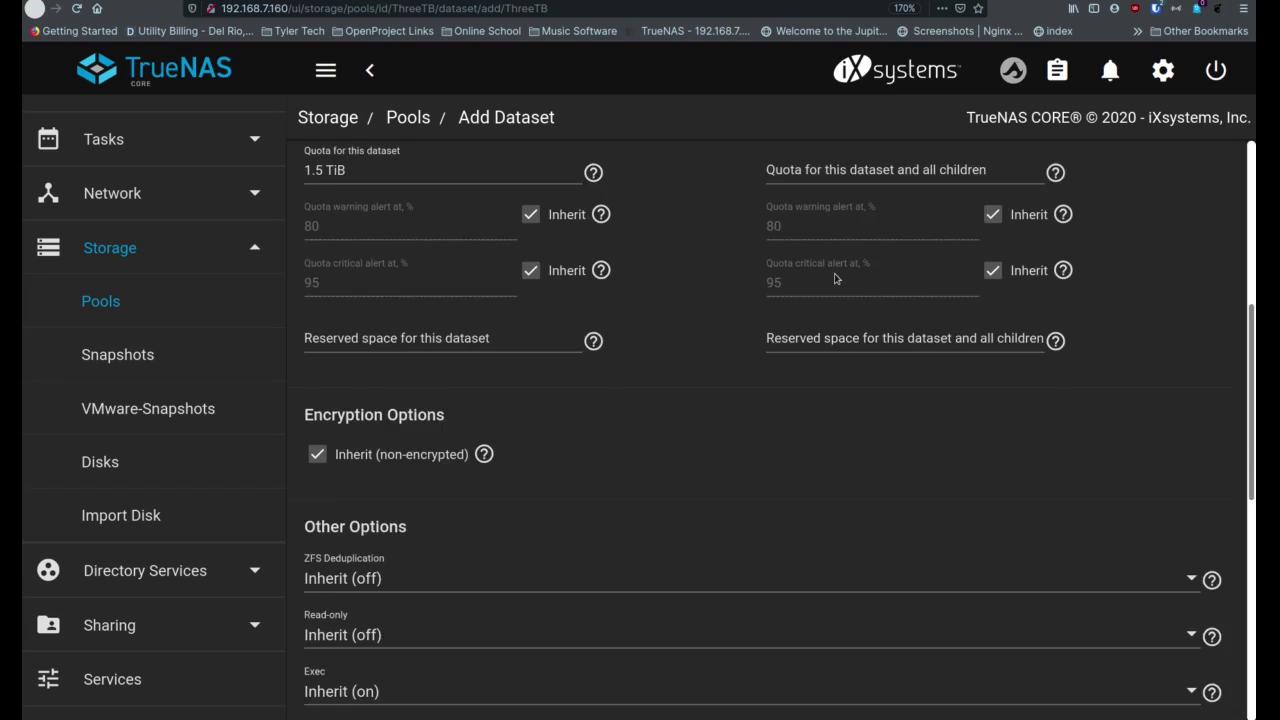
{"action": "scroll", "coordinate": [838, 279], "scroll_direction": "up", "scroll_amount": 2}
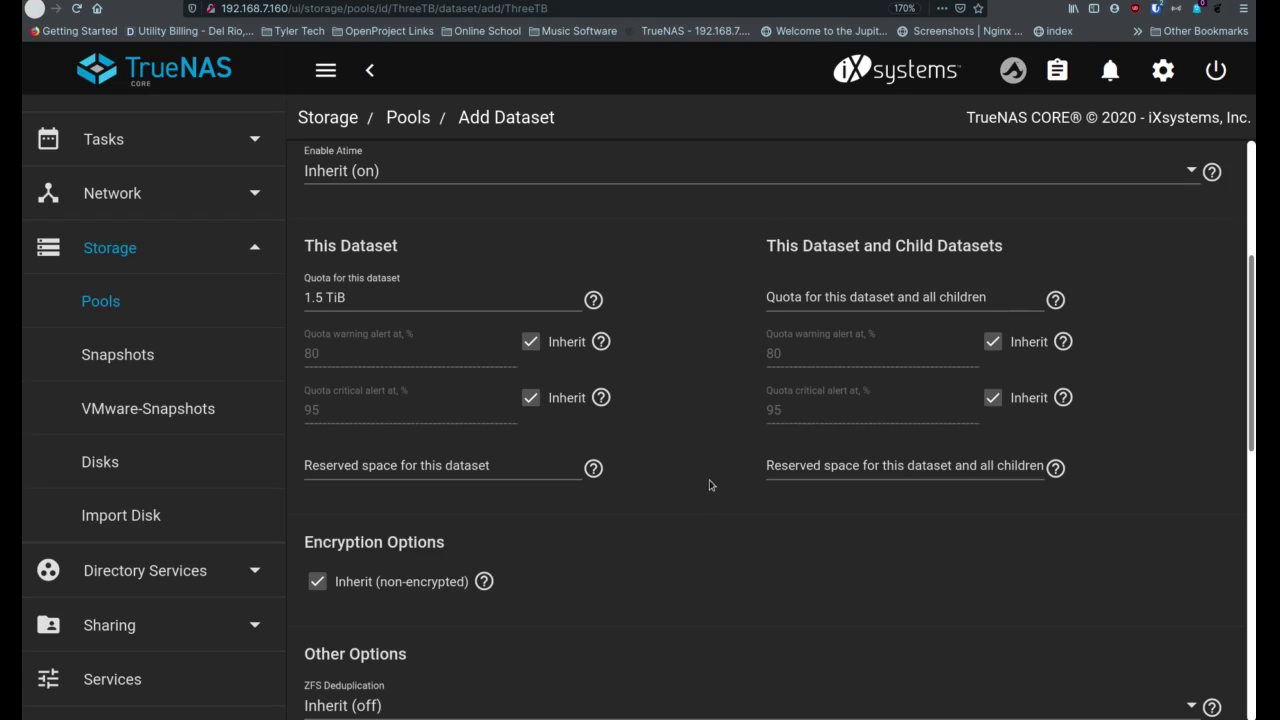
{"action": "scroll", "coordinate": [709, 486], "scroll_direction": "down", "scroll_amount": 5}
{"action": "scroll", "coordinate": [515, 422], "scroll_direction": "down", "scroll_amount": 1}
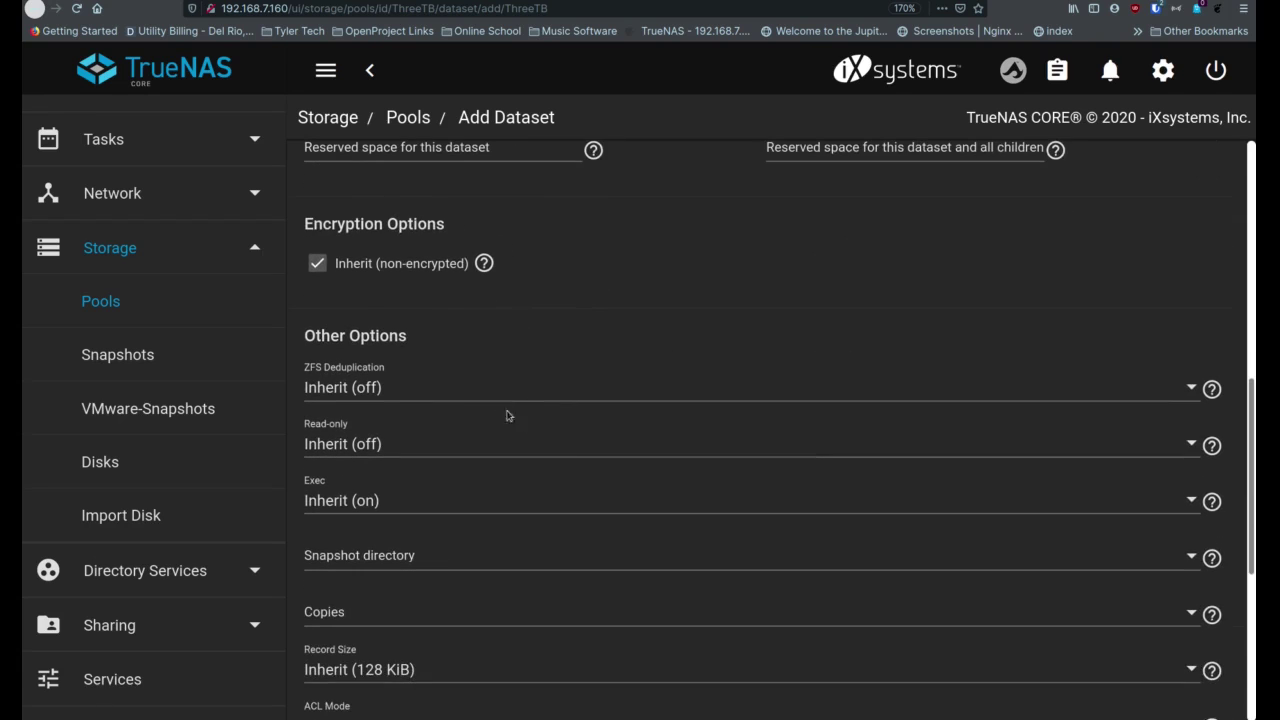
{"action": "scroll", "coordinate": [457, 360], "scroll_direction": "down", "scroll_amount": 2}
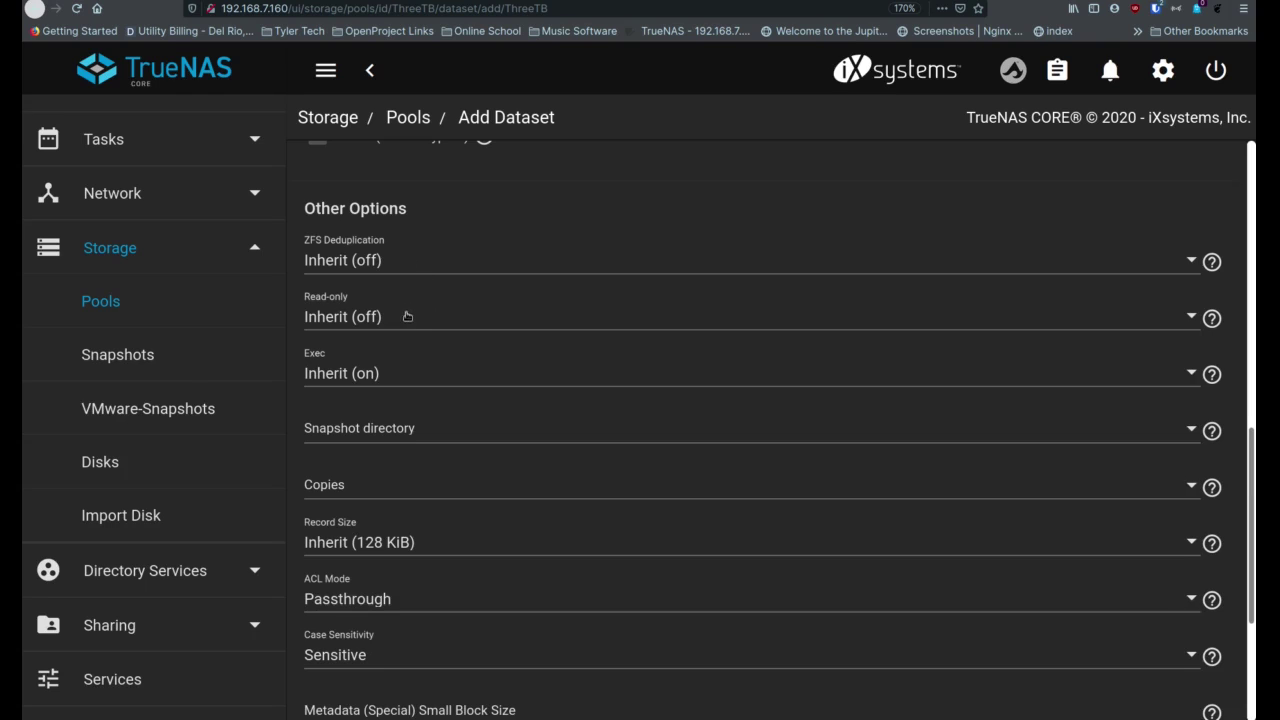
{"action": "scroll", "coordinate": [414, 333], "scroll_direction": "down", "scroll_amount": 3}
{"action": "scroll", "coordinate": [416, 346], "scroll_direction": "down", "scroll_amount": 2}
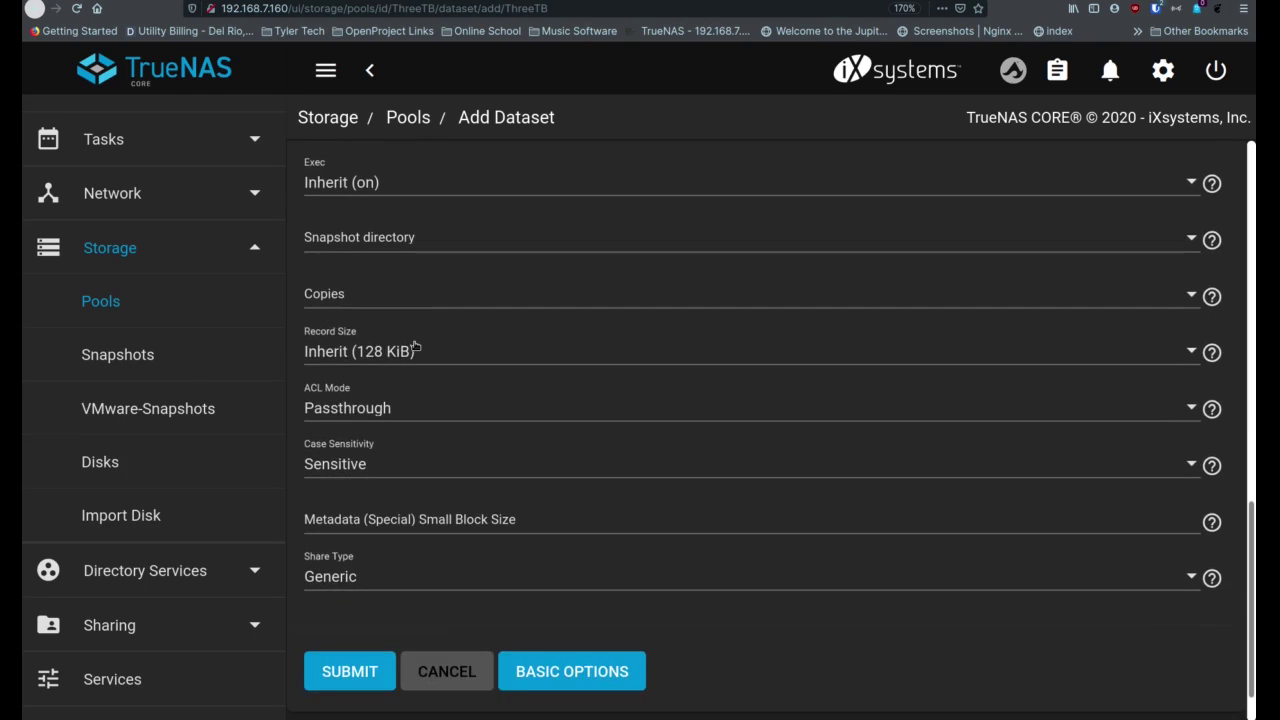
{"action": "scroll", "coordinate": [443, 340], "scroll_direction": "down", "scroll_amount": 1}
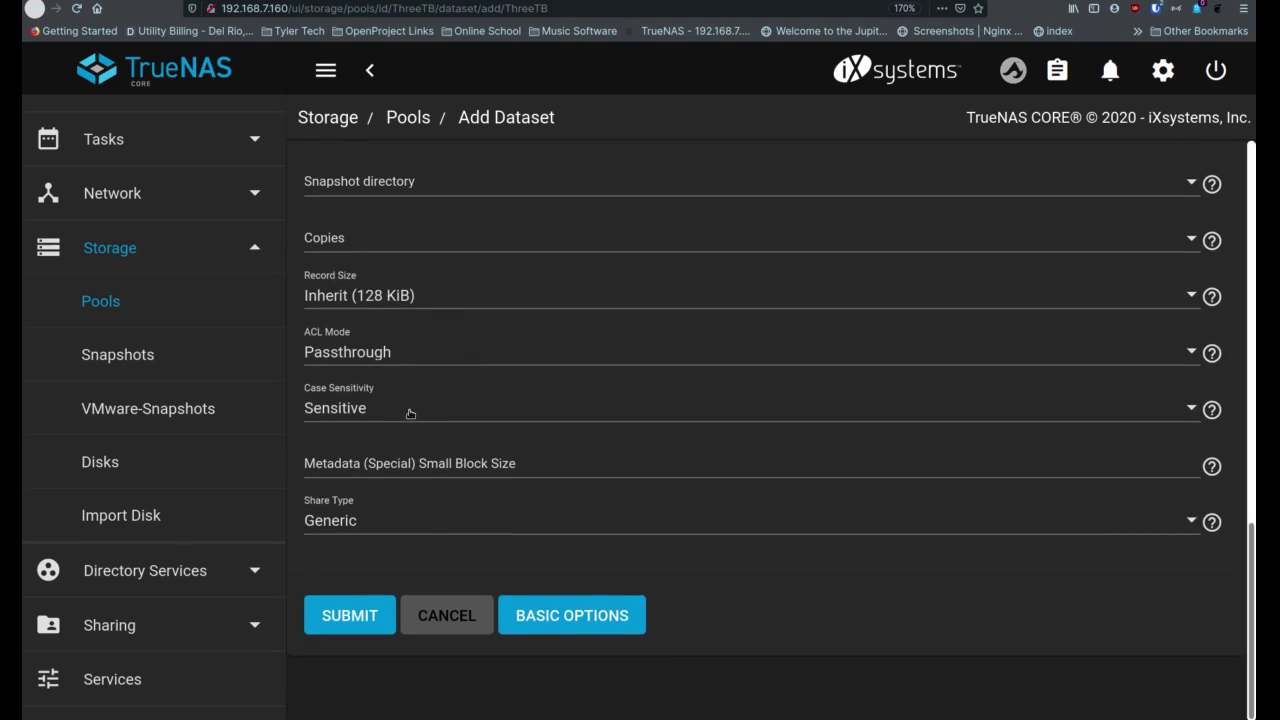
{"action": "left_click", "coordinate": [422, 530]}
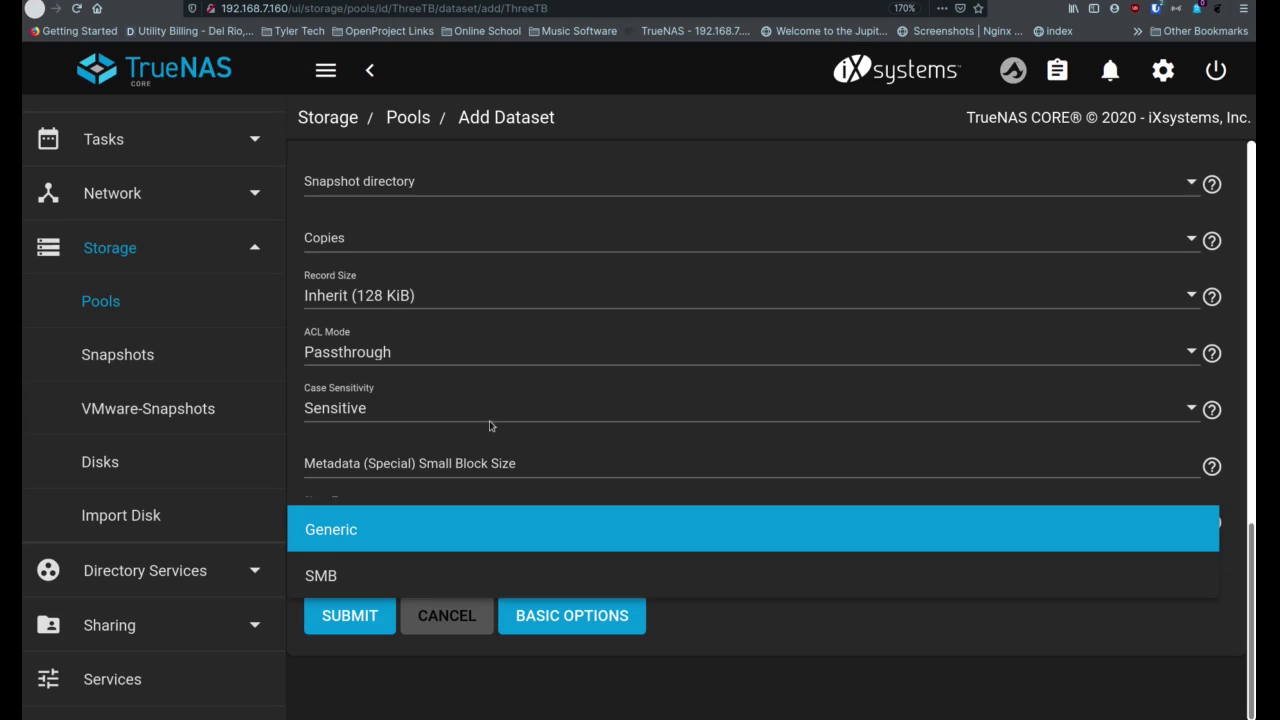
{"action": "left_click", "coordinate": [594, 462]}
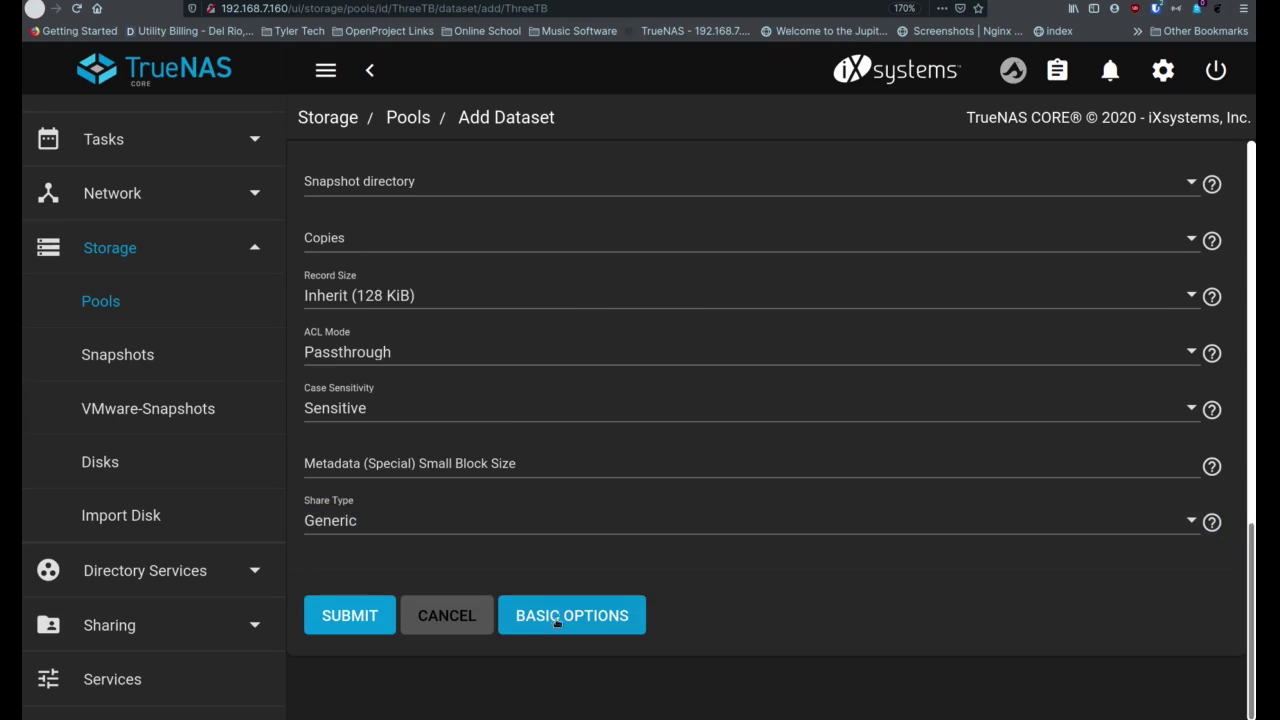
Submit the iMac_Backup dataset, check it under ThreeTB (1.50 TiB available), then expand Accounts
{"action": "left_click", "coordinate": [362, 613]}
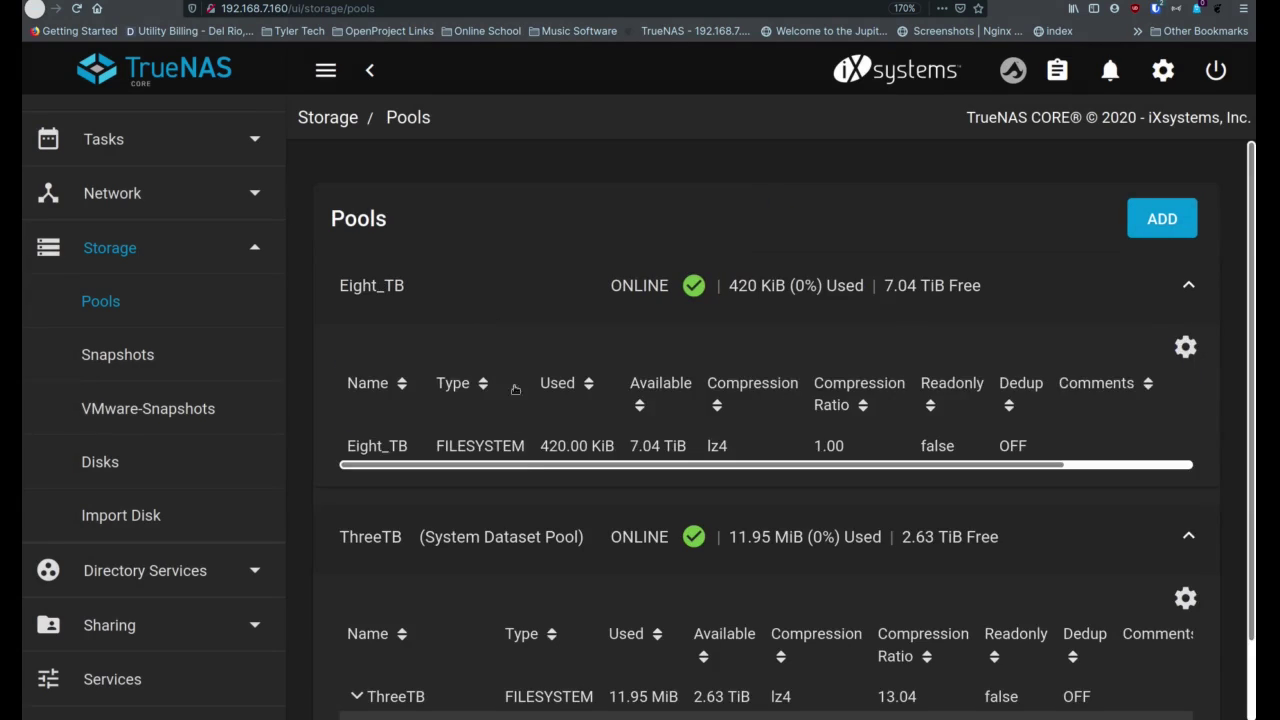
{"action": "scroll", "coordinate": [524, 470], "scroll_direction": "down", "scroll_amount": 2}
{"action": "left_click", "coordinate": [455, 652]}
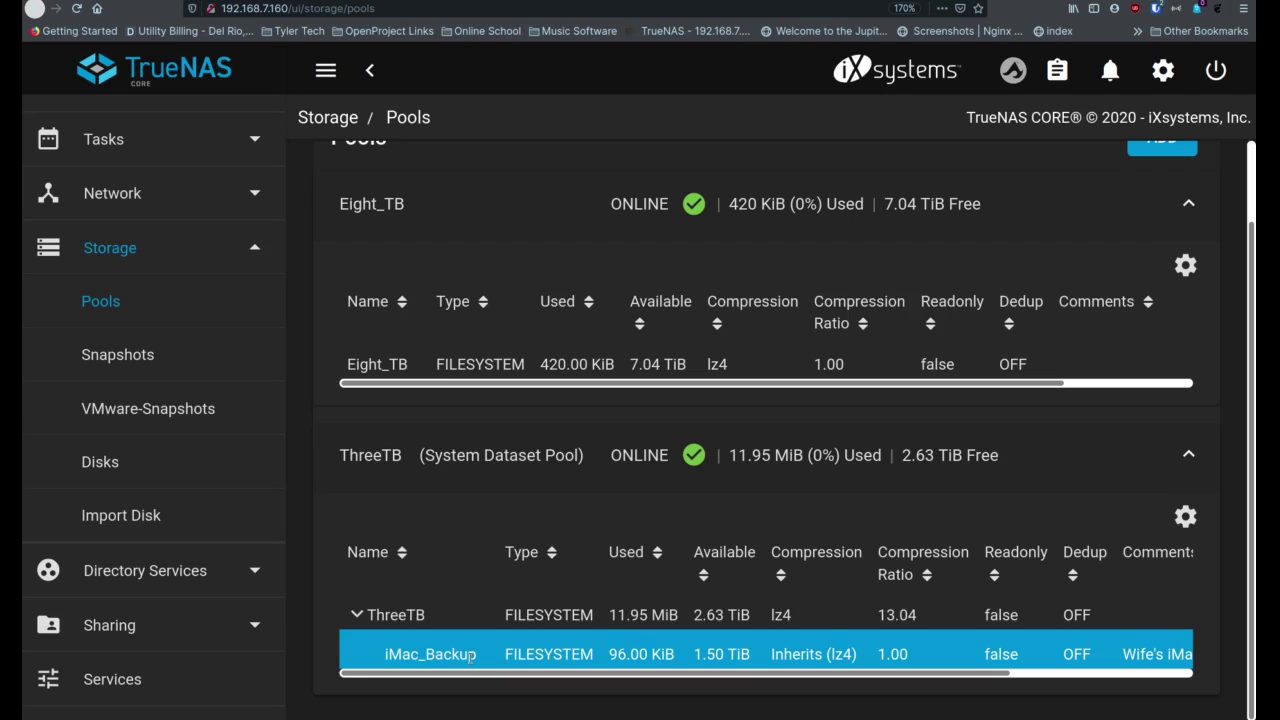
{"action": "scroll", "coordinate": [100, 171], "scroll_direction": "up", "scroll_amount": 5}
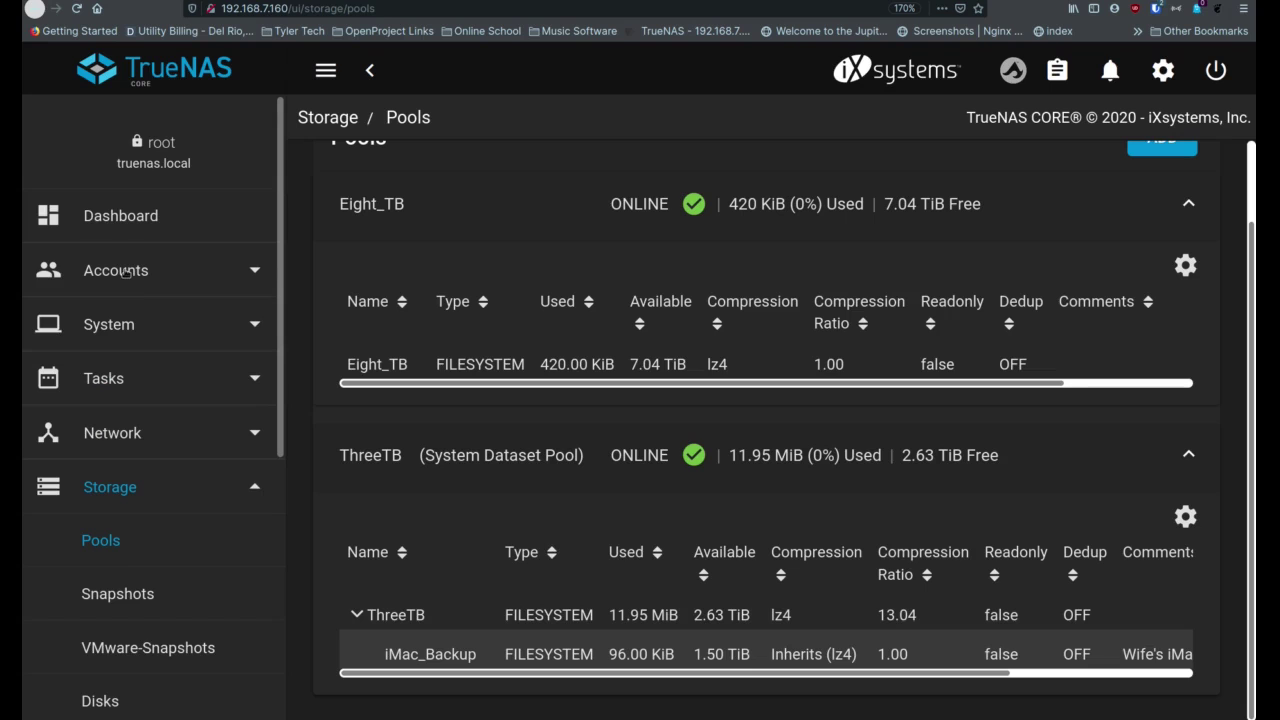
{"action": "left_click", "coordinate": [130, 271]}
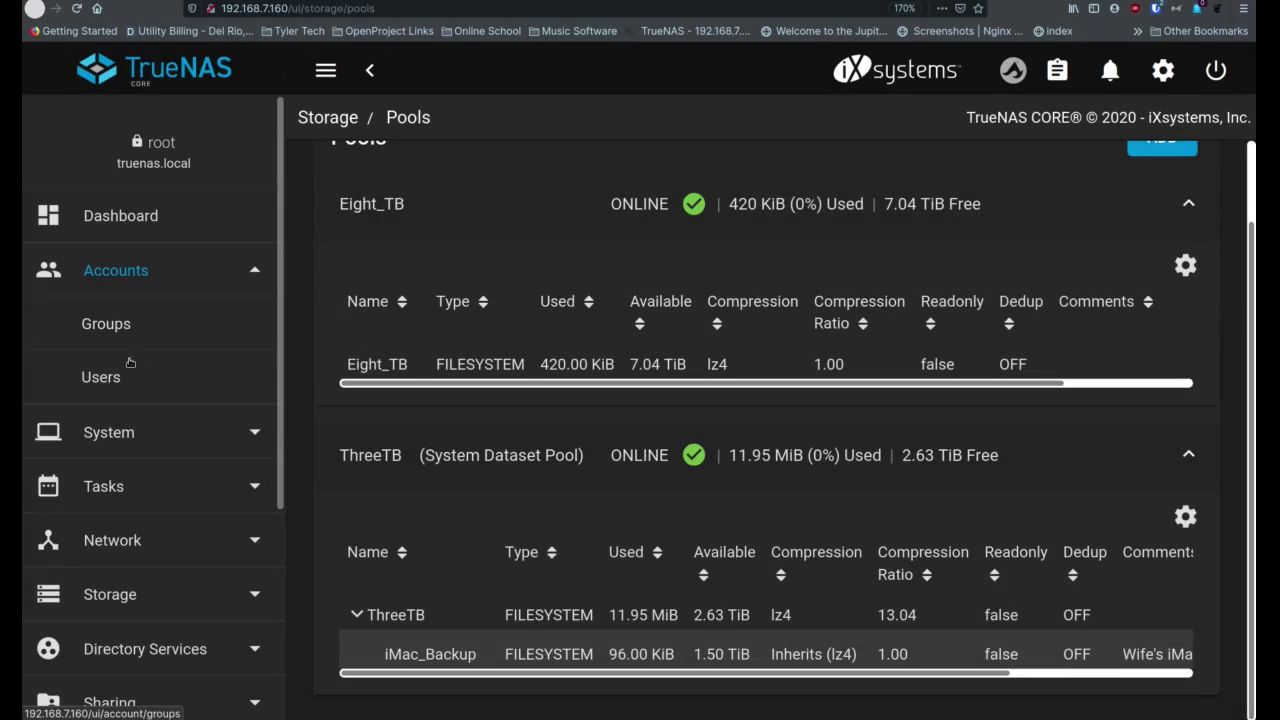
Add a new user and enter the person's full name and username
{"action": "left_click", "coordinate": [108, 377]}
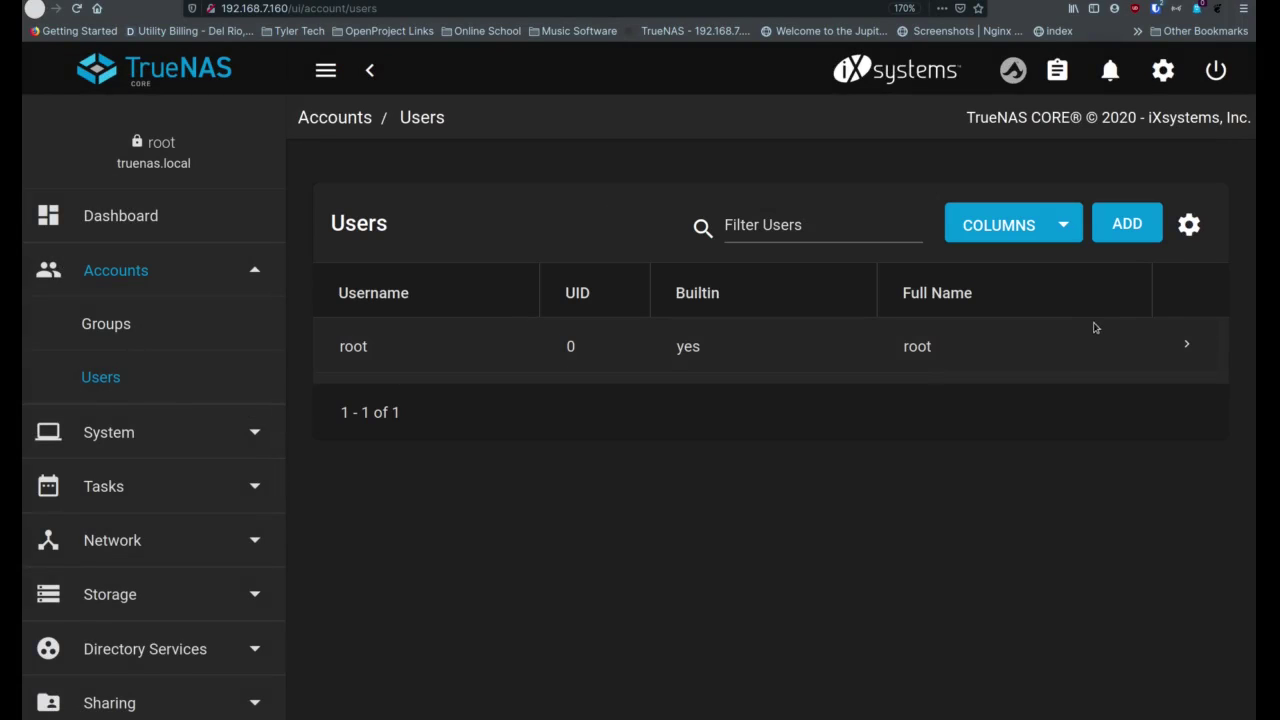
{"action": "left_click", "coordinate": [1134, 228]}
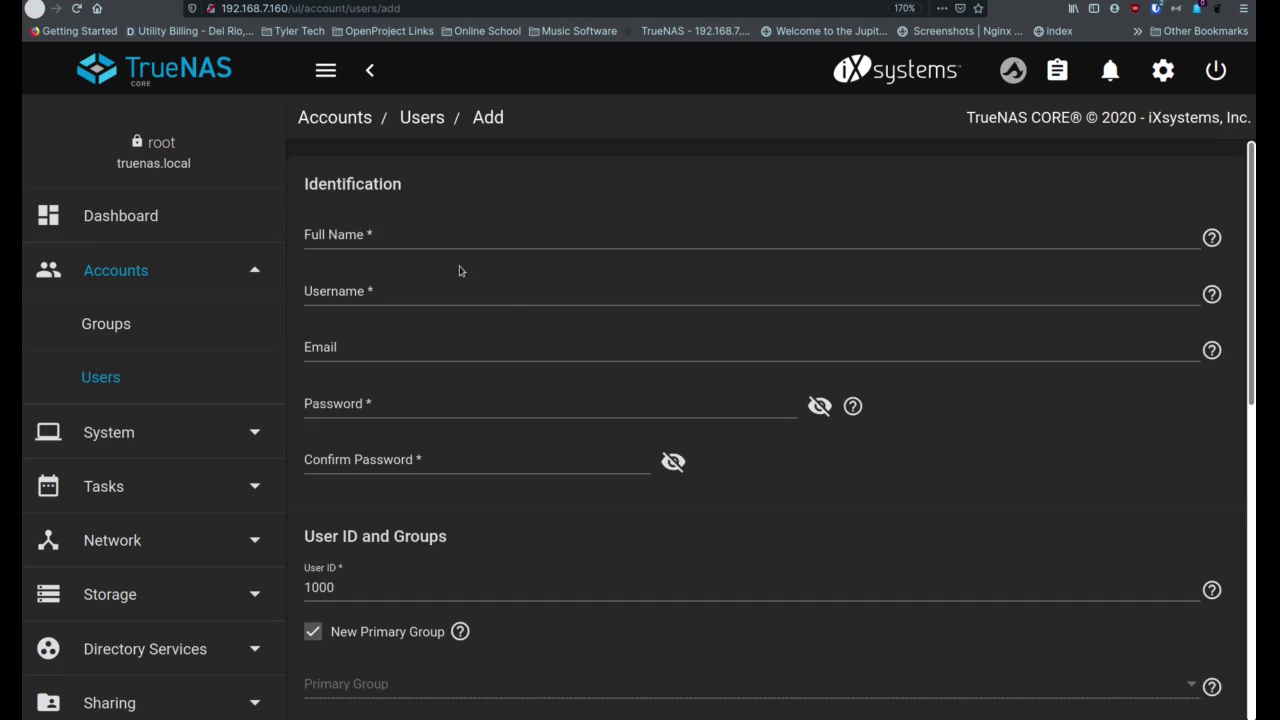
{"action": "left_click", "coordinate": [438, 238]}
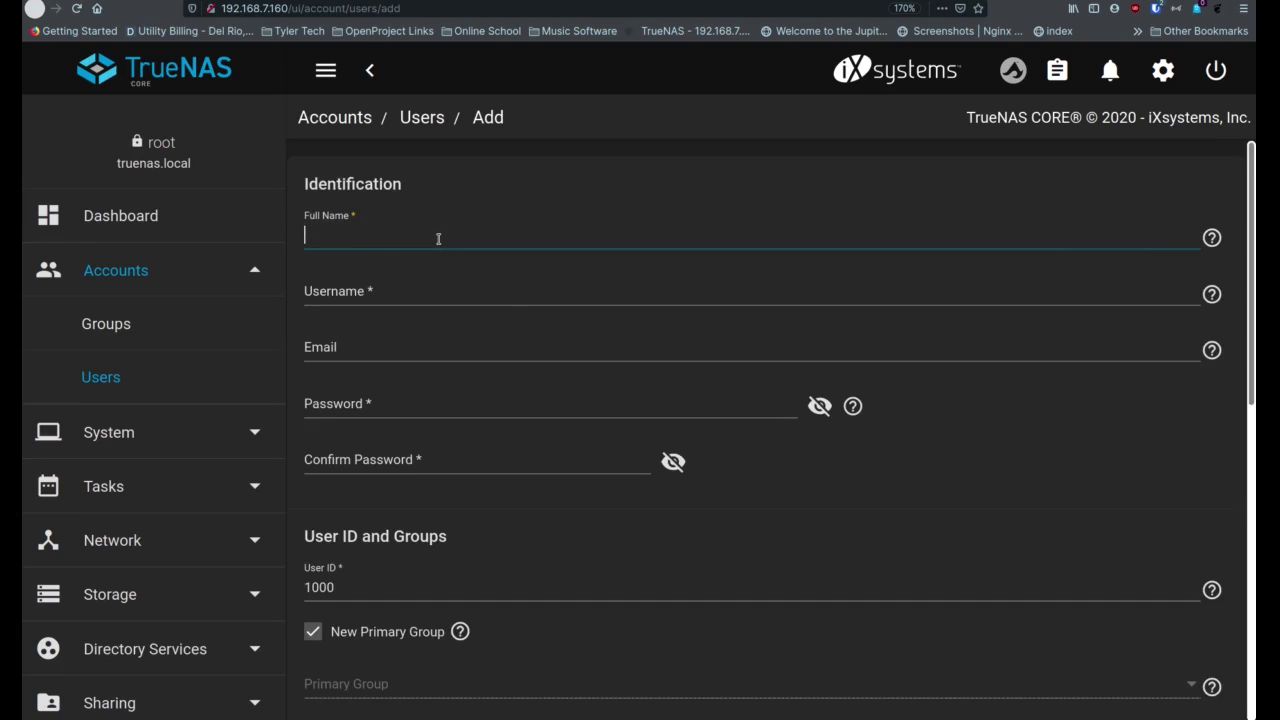
{"action": "type", "text": "Beatriz"}
{"action": "key", "text": "Tab"}
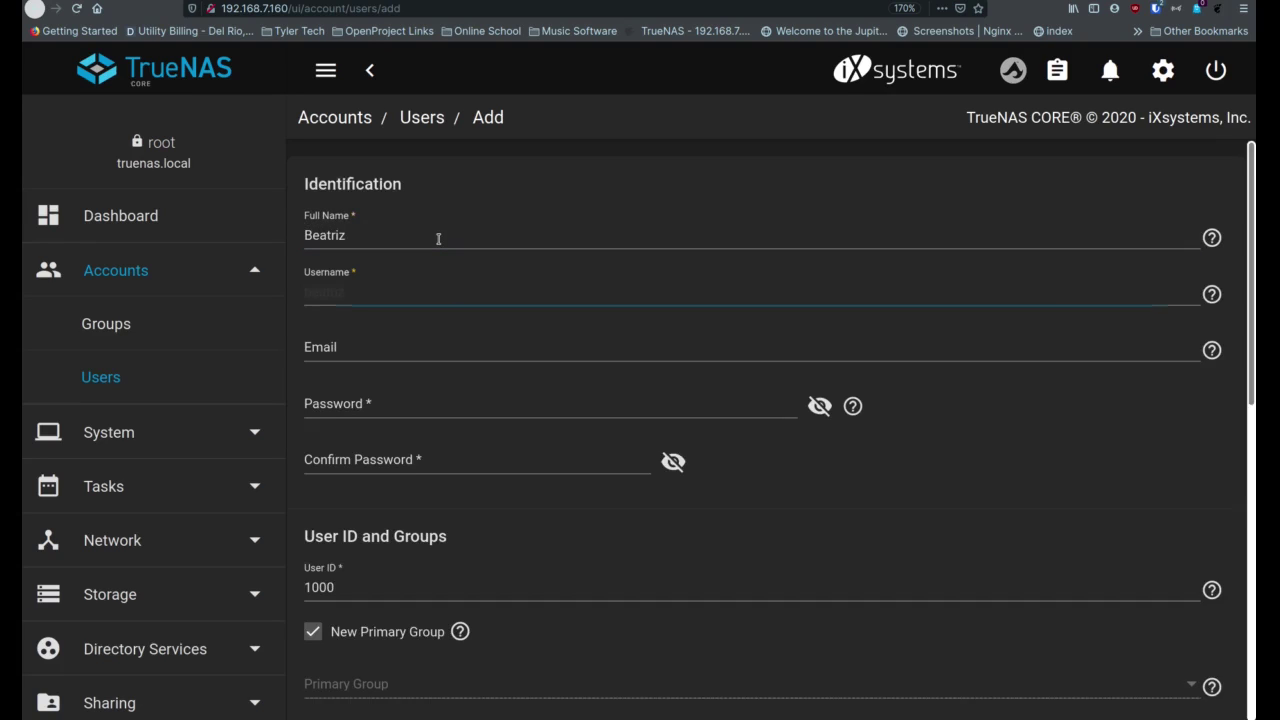
Fill in the user's e-mail address, password and password confirmation
{"action": "key", "text": "Tab"}
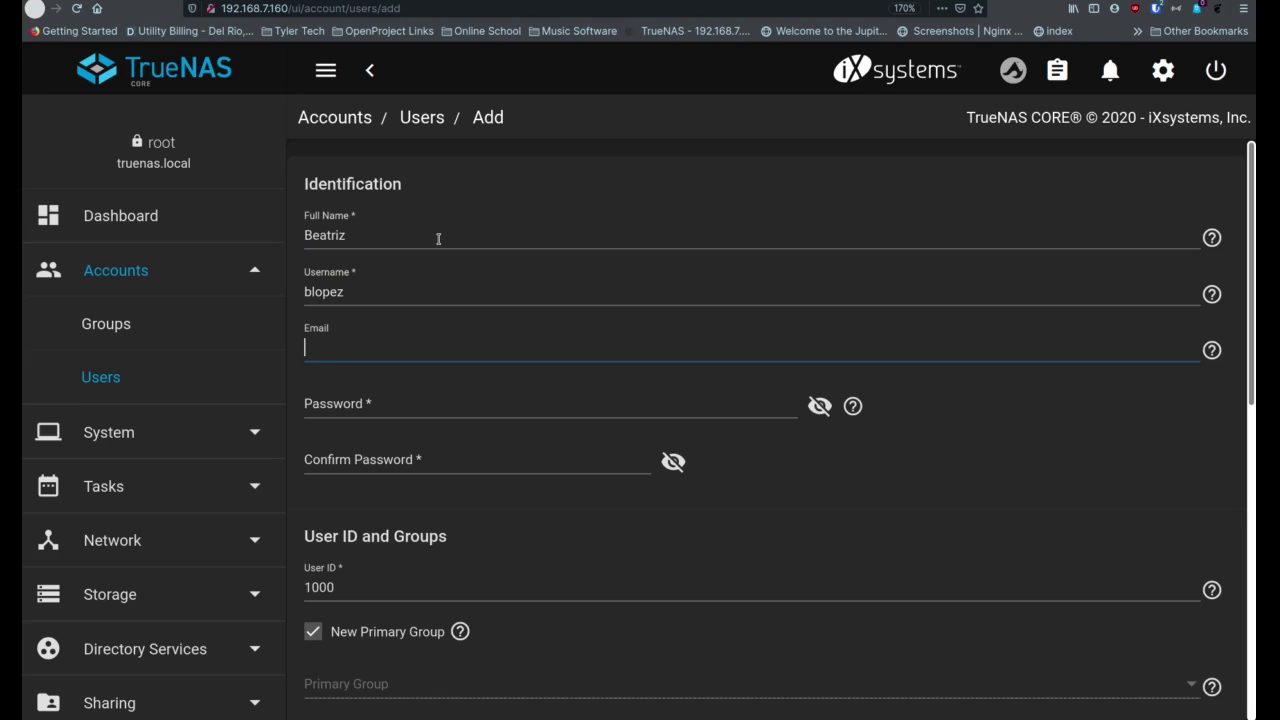
{"action": "key", "text": "Tab"}
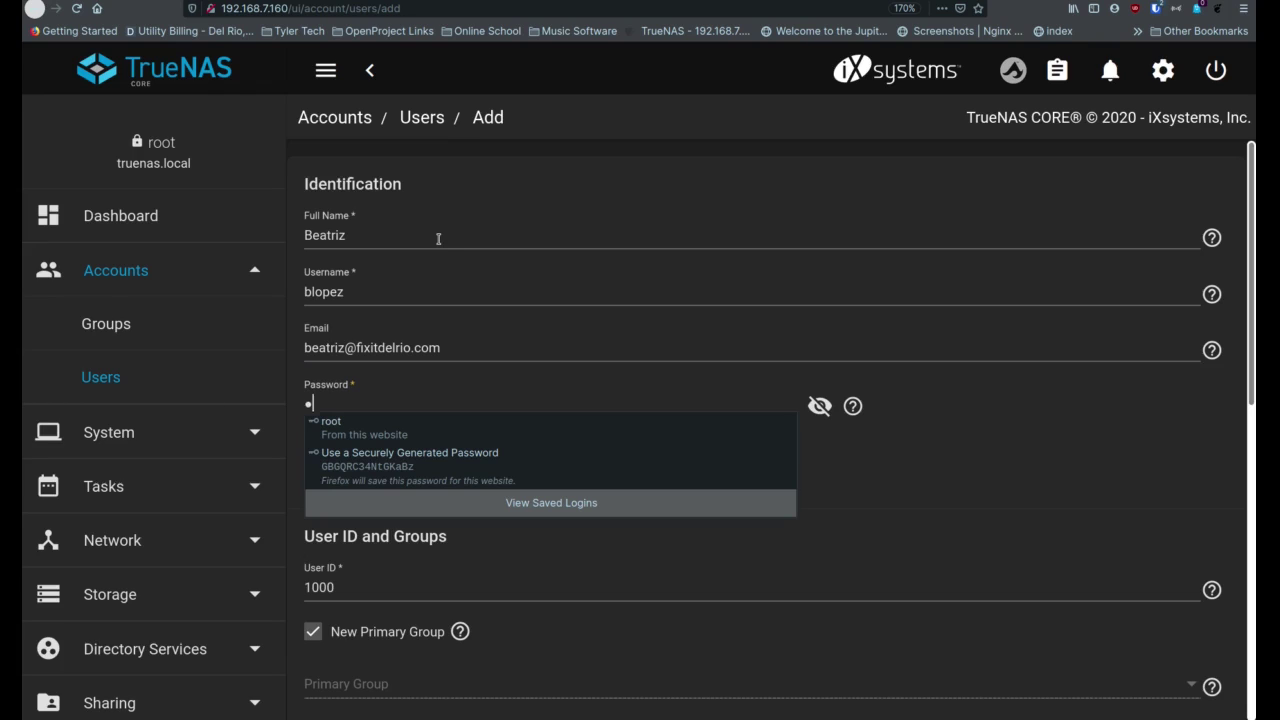
{"action": "type", "text": "••••••••"}
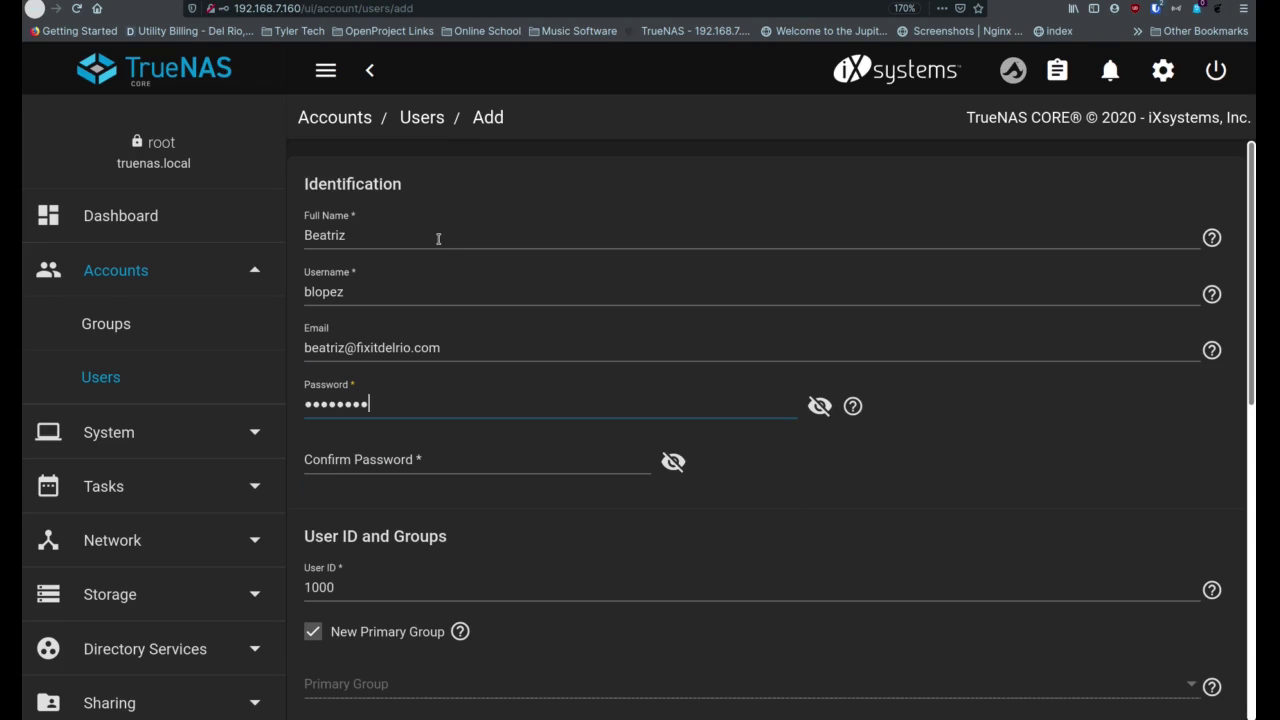
{"action": "key", "text": "Tab"}
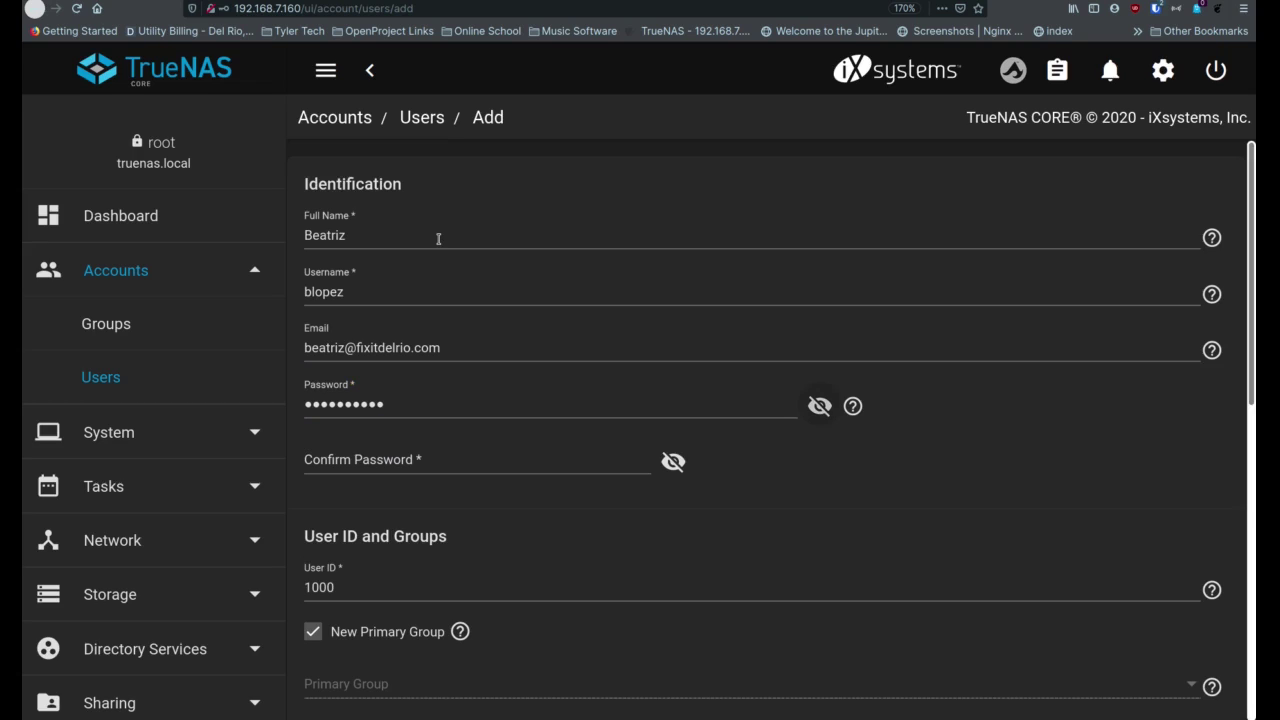
{"action": "key", "text": "Tab"}
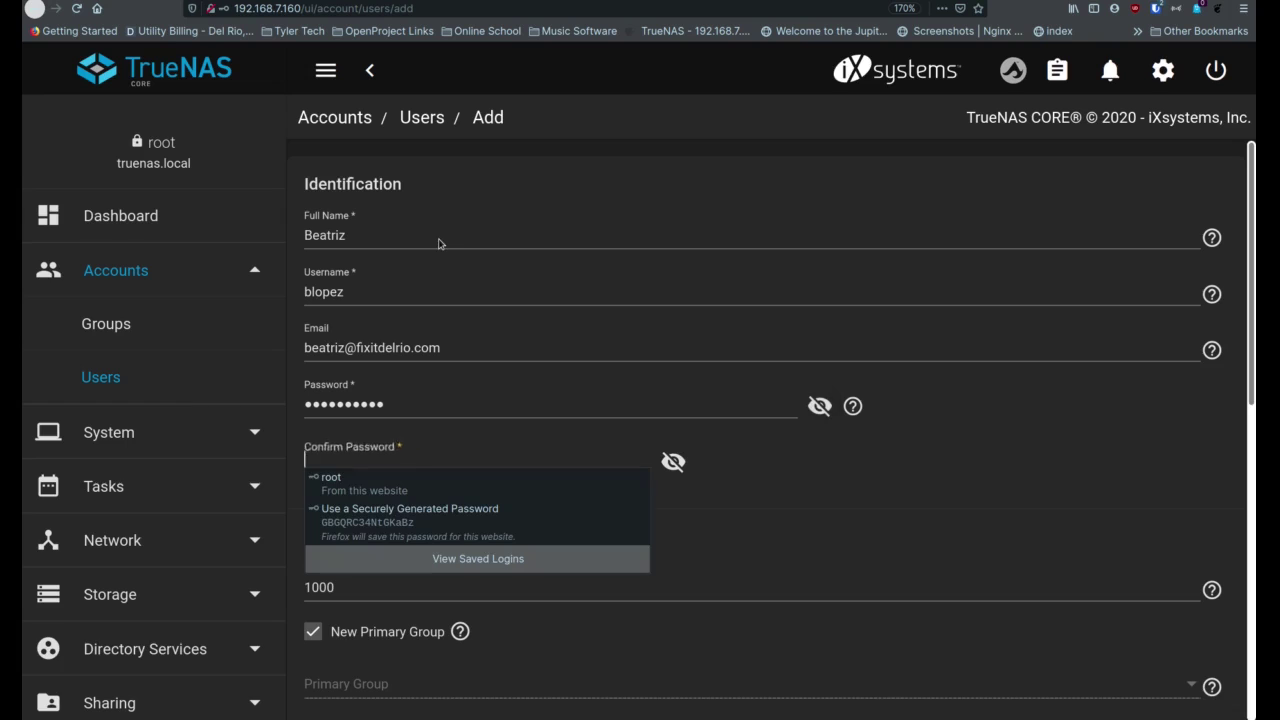
{"action": "type", "text": "•••••••••••"}
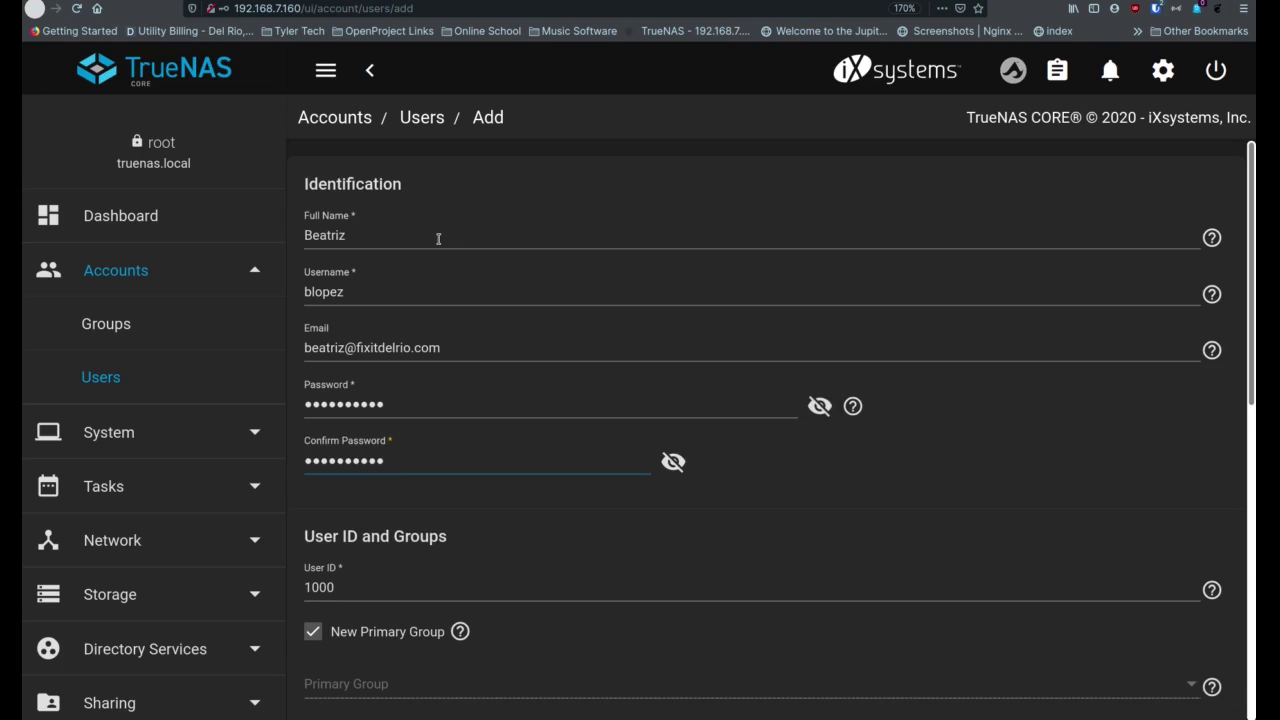
Leave Auxiliary Groups empty and set the home directory to /mnt/ThreeTB/iMac_Backup
{"action": "scroll", "coordinate": [428, 516], "scroll_direction": "down", "scroll_amount": 5}
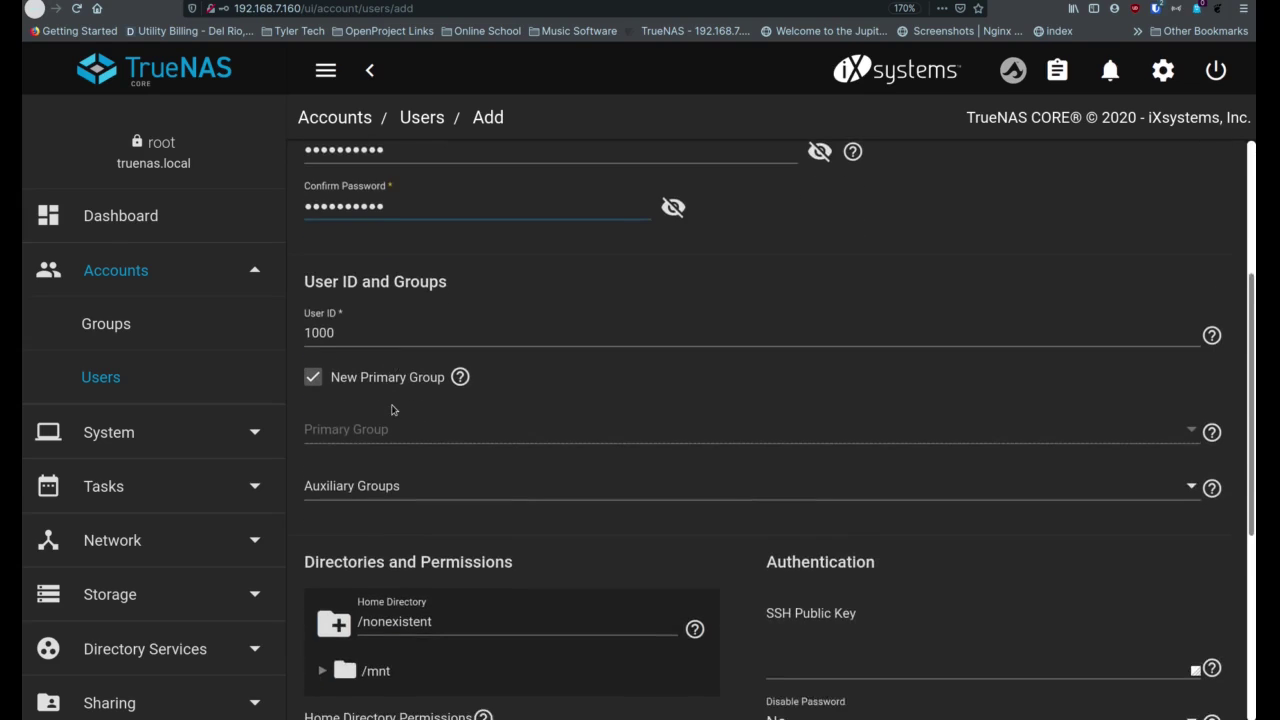
{"action": "scroll", "coordinate": [392, 410], "scroll_direction": "down", "scroll_amount": 1}
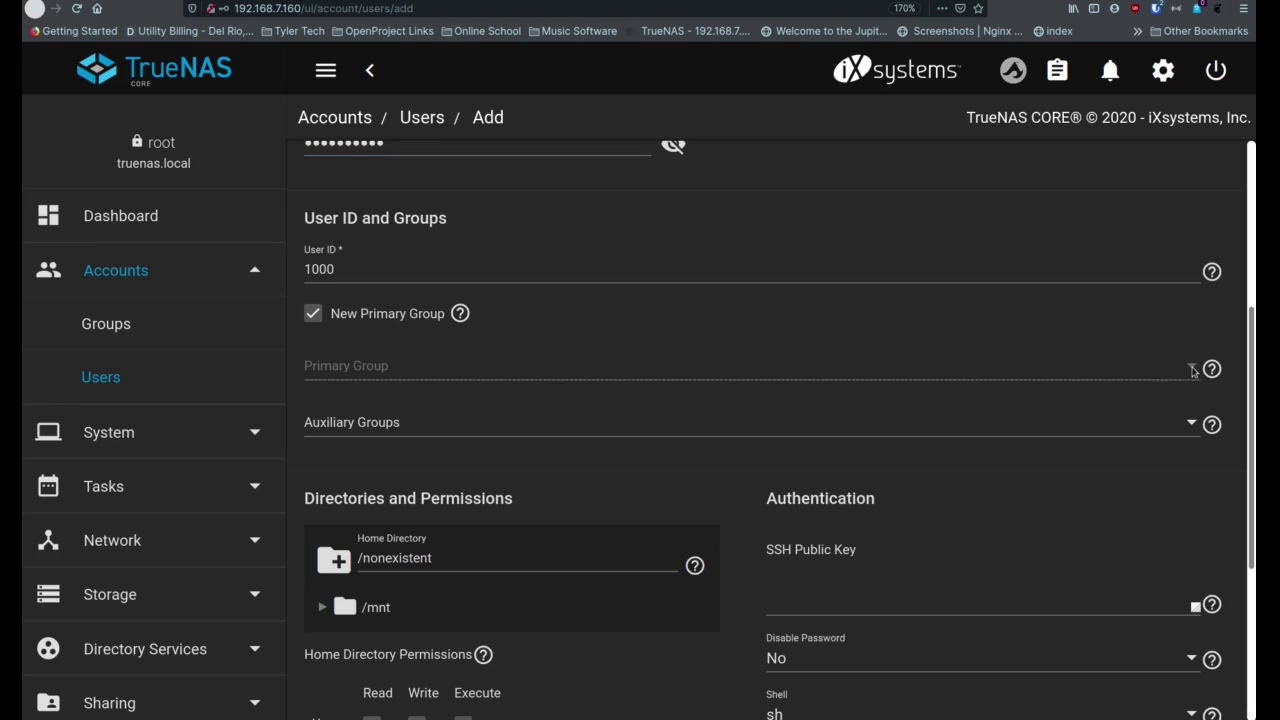
{"action": "left_click", "coordinate": [478, 432]}
{"action": "left_click", "coordinate": [495, 441]}
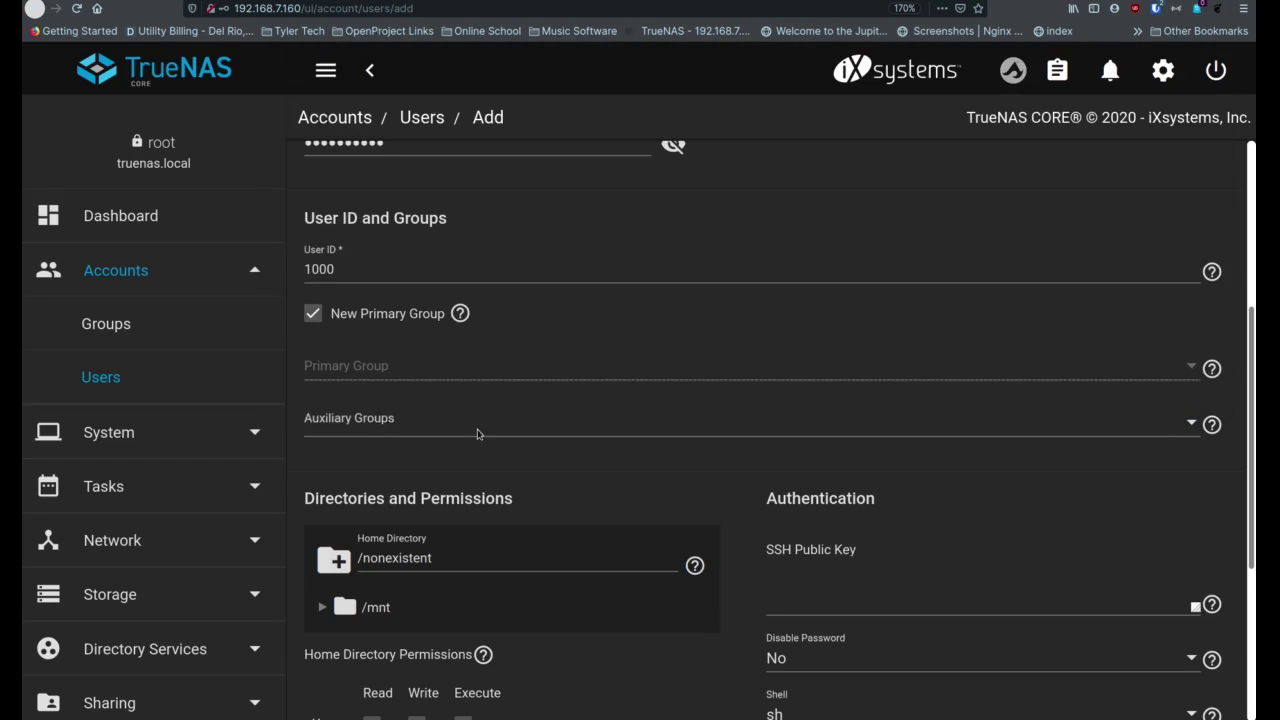
{"action": "left_click", "coordinate": [427, 427]}
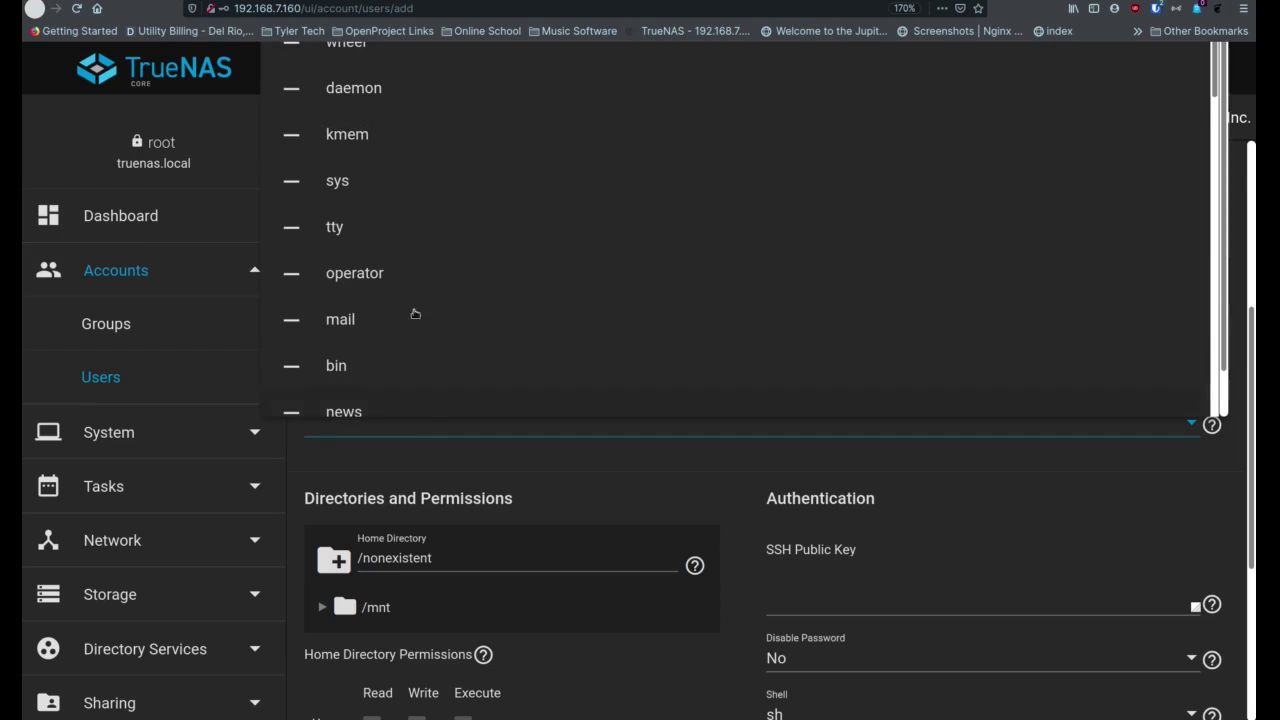
{"action": "scroll", "coordinate": [414, 237], "scroll_direction": "down", "scroll_amount": 5}
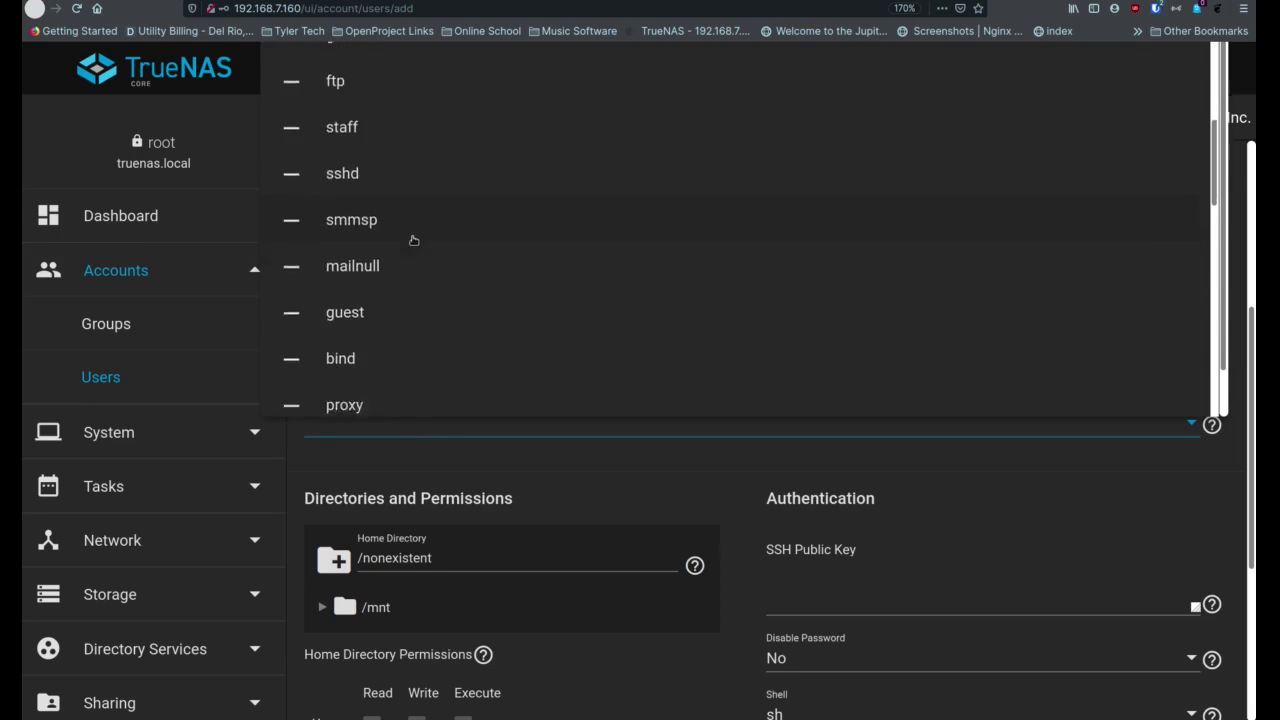
{"action": "left_click", "coordinate": [430, 460]}
{"action": "scroll", "coordinate": [452, 458], "scroll_direction": "down", "scroll_amount": 1}
{"action": "scroll", "coordinate": [452, 458], "scroll_direction": "down", "scroll_amount": 2}
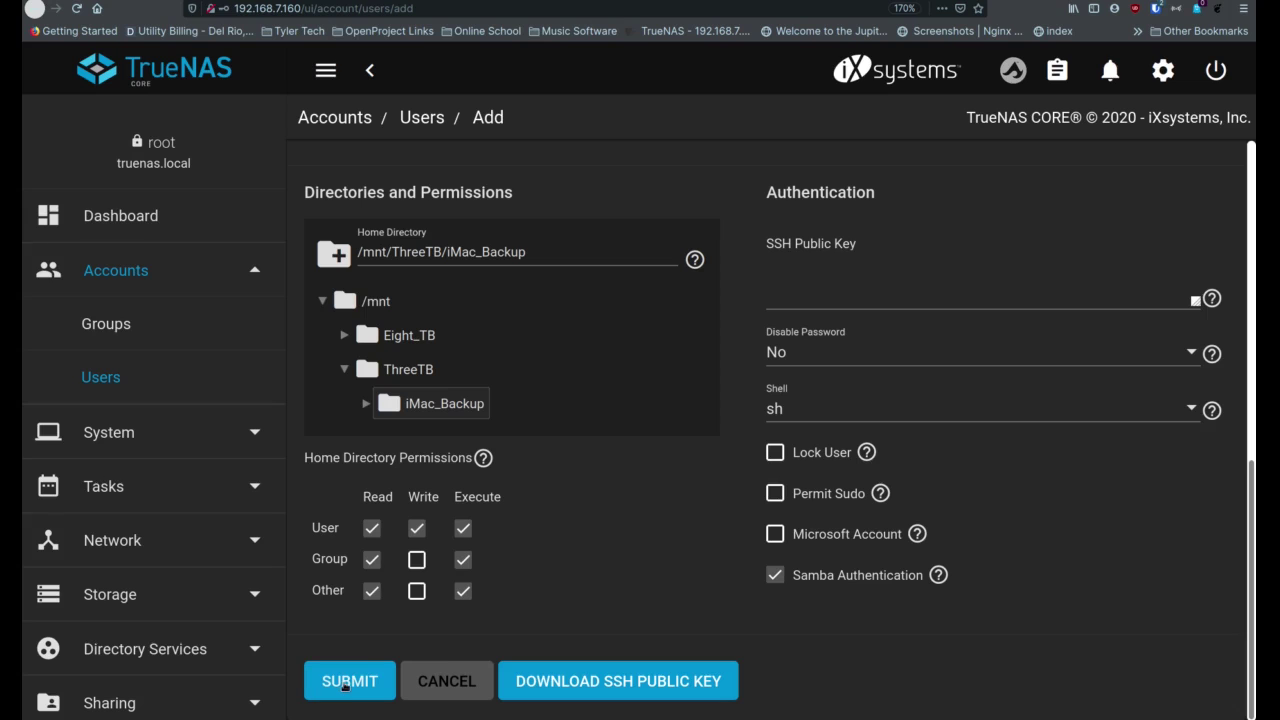
Save the new user, decline the browser's login prompt, and view iMac_Backup in Storage > Pools
{"action": "left_click", "coordinate": [344, 684]}
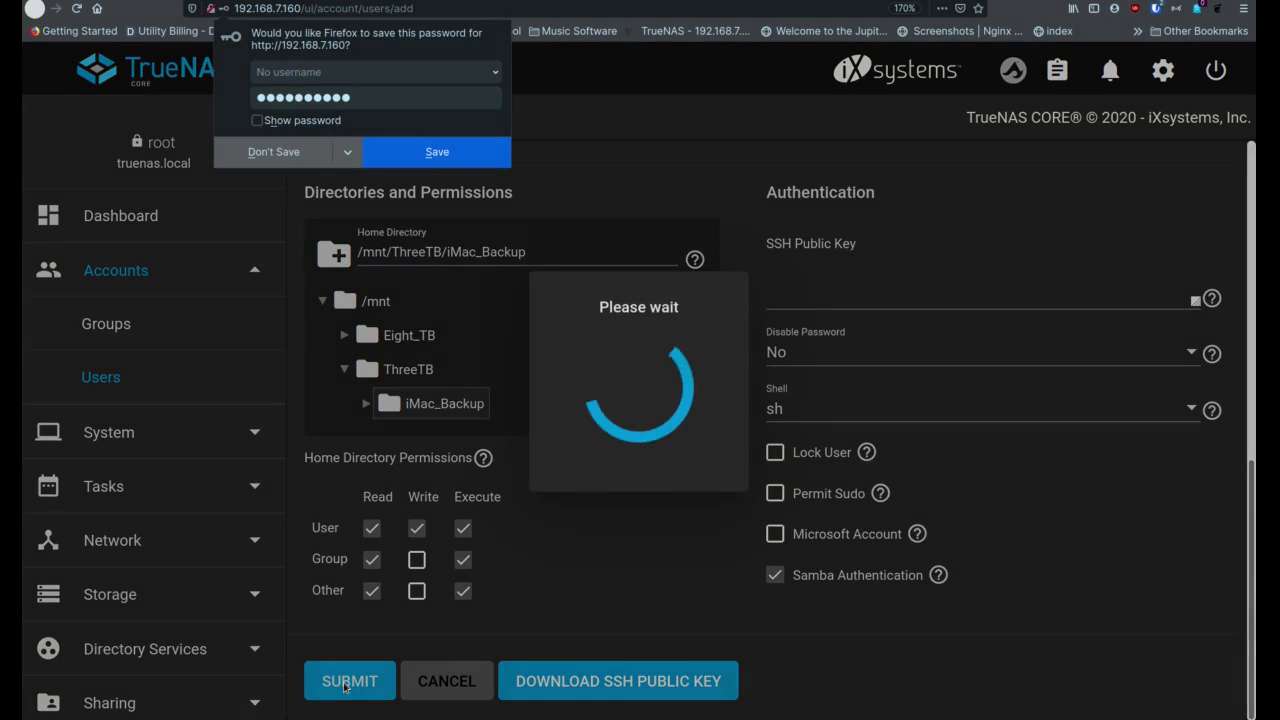
{"action": "left_click", "coordinate": [296, 158]}
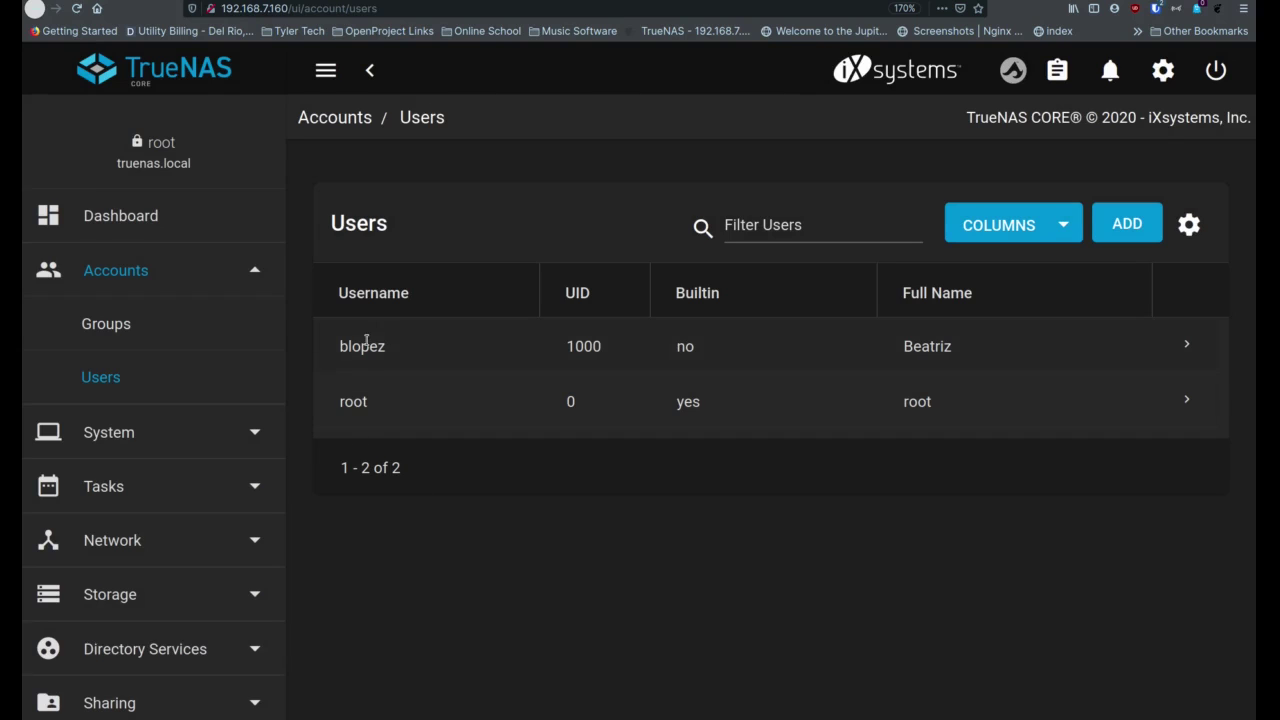
{"action": "scroll", "coordinate": [170, 452], "scroll_direction": "down", "scroll_amount": 2}
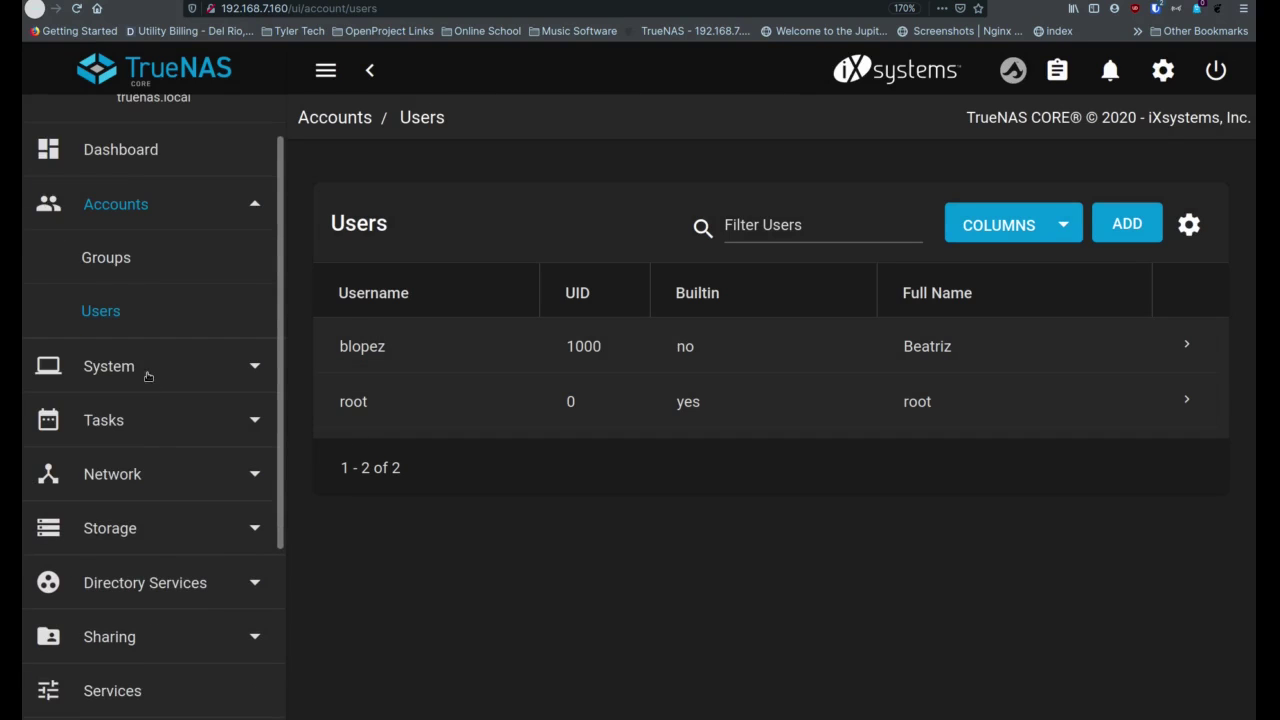
{"action": "left_click", "coordinate": [148, 525]}
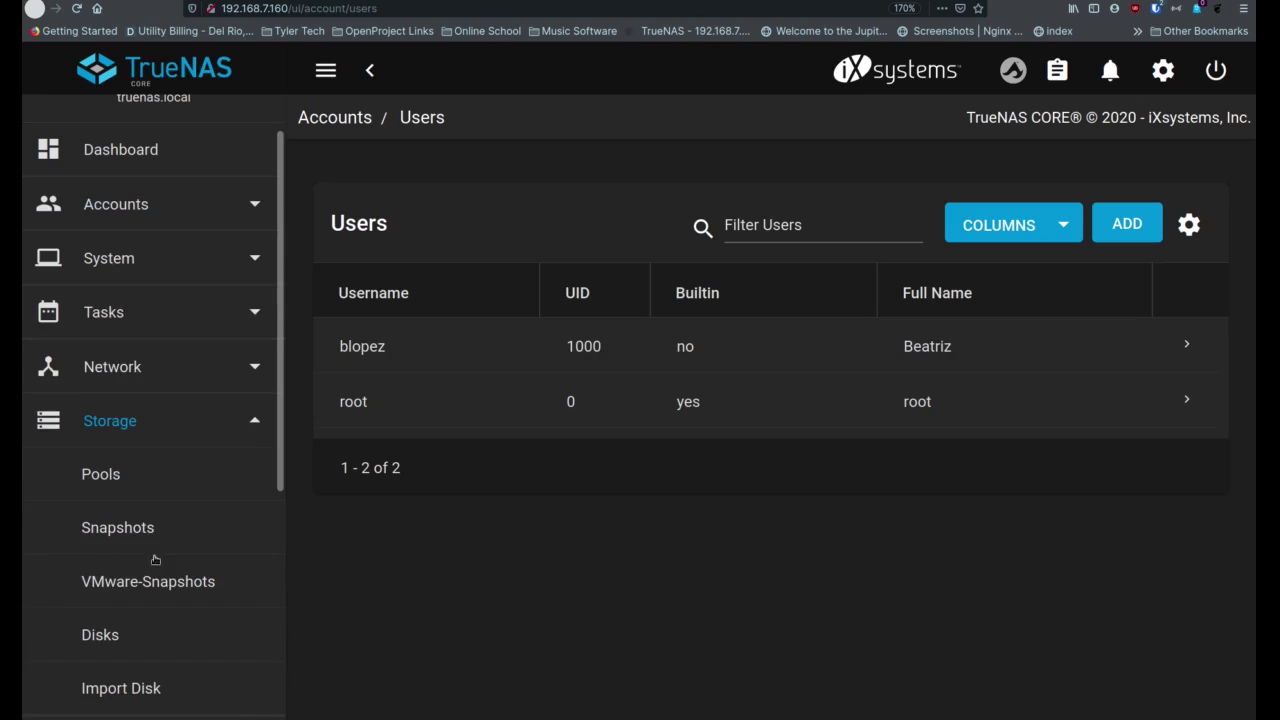
{"action": "left_click", "coordinate": [150, 483]}
{"action": "scroll", "coordinate": [506, 511], "scroll_direction": "down", "scroll_amount": 1}
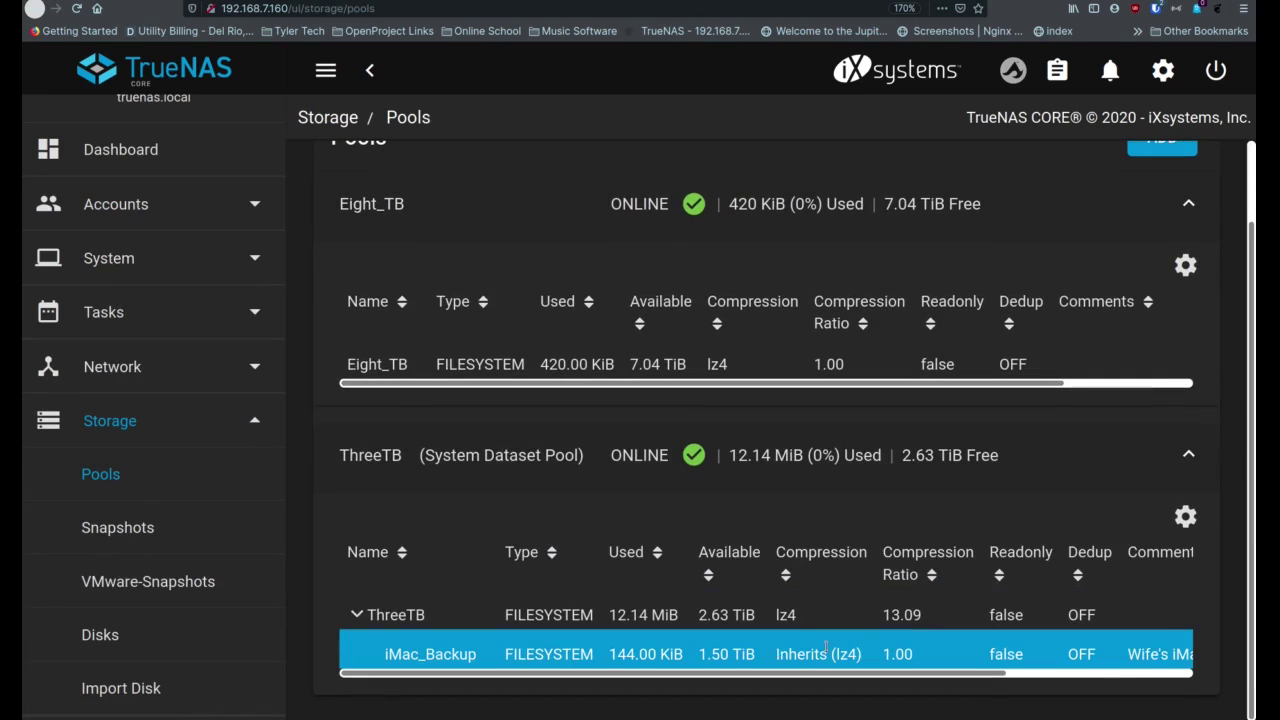
{"action": "left_click", "coordinate": [1165, 678]}
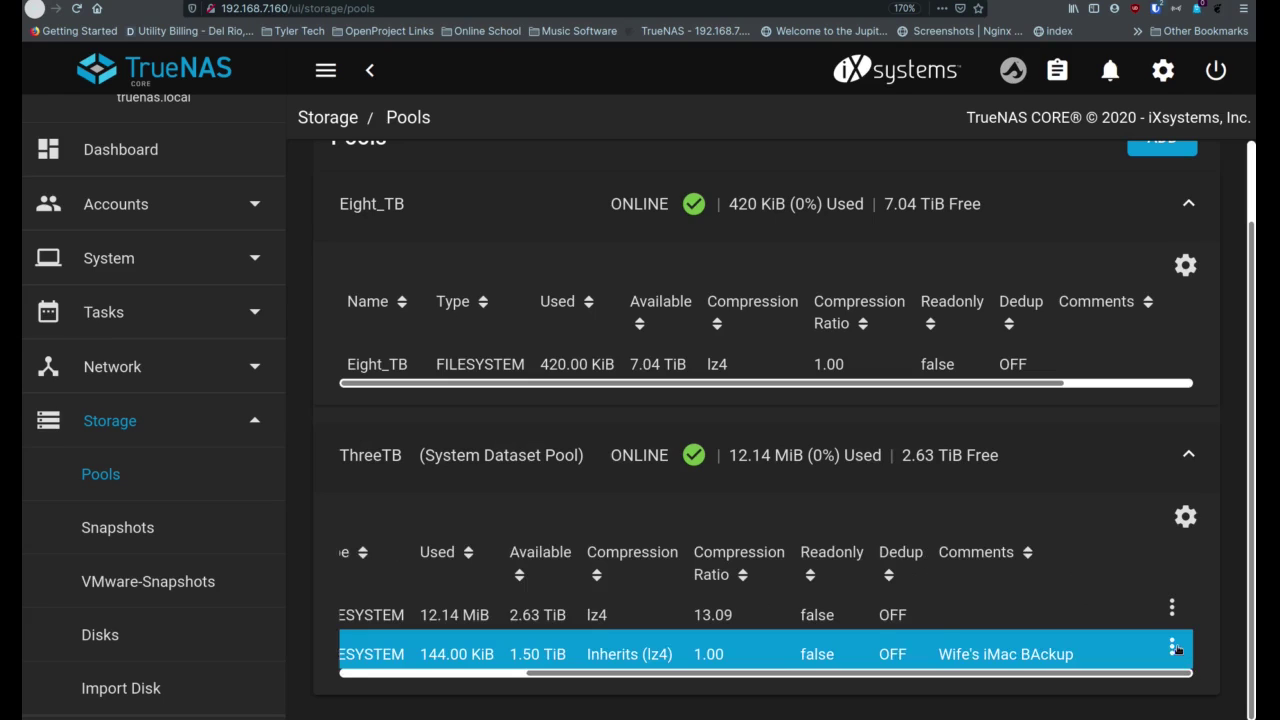
In iMac_Backup's Edit Permissions, set both User and Group to the newly created user
{"action": "left_click", "coordinate": [1174, 647]}
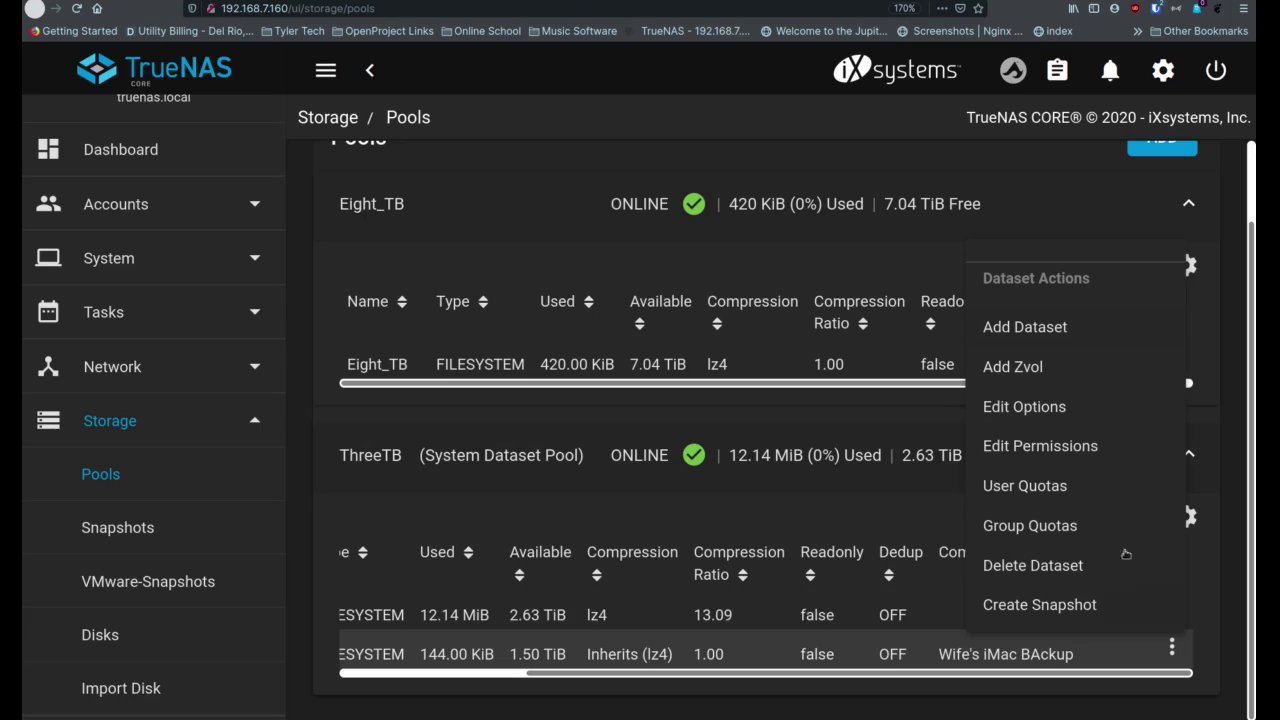
{"action": "left_click", "coordinate": [1053, 451]}
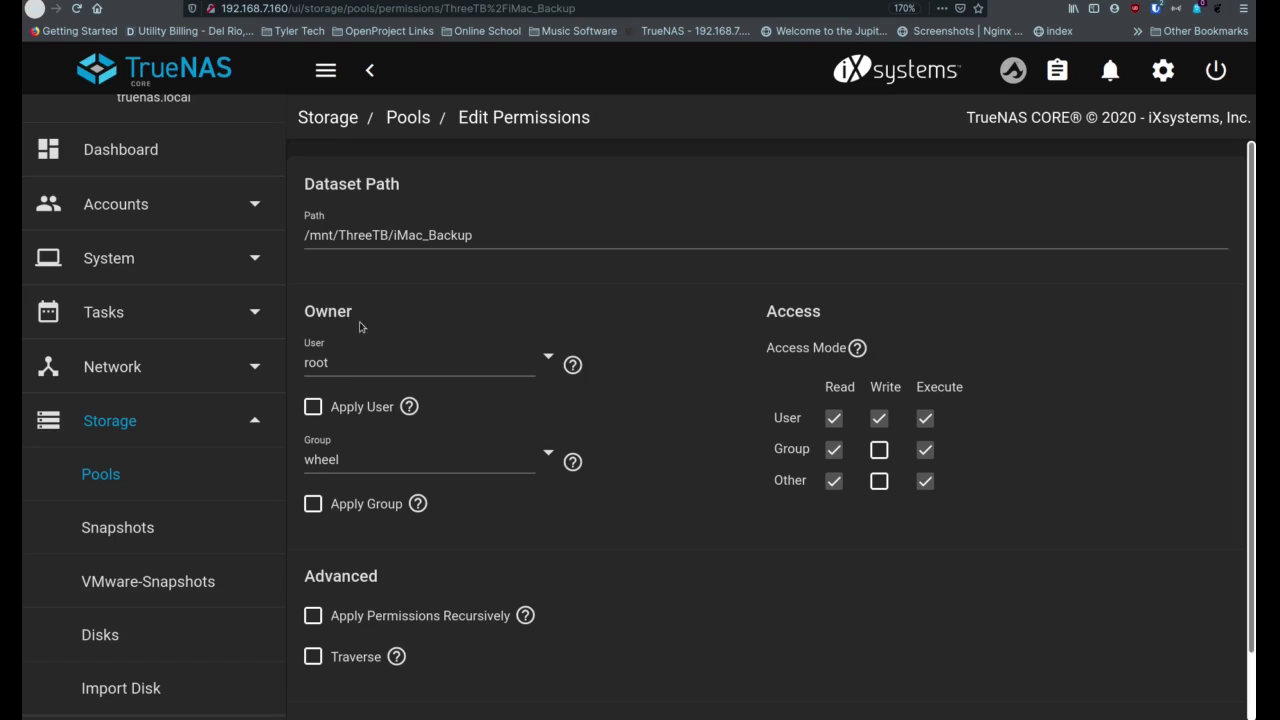
{"action": "left_click", "coordinate": [545, 360]}
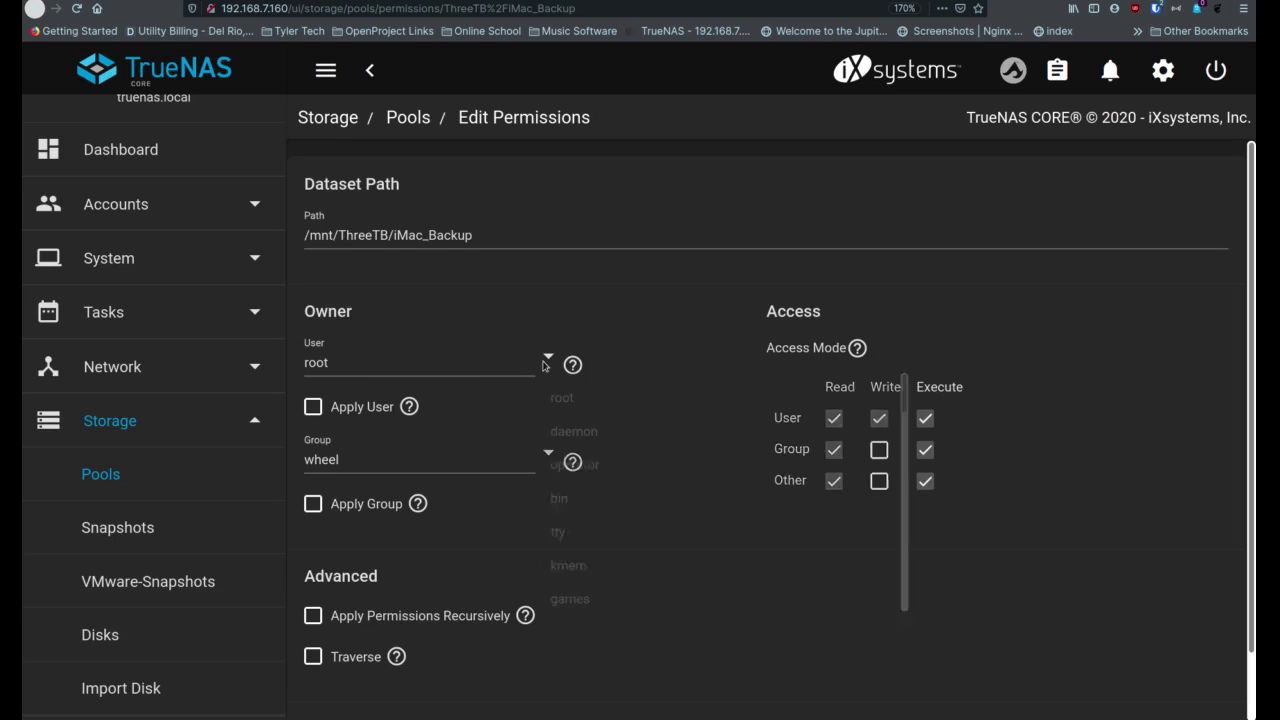
{"action": "scroll", "coordinate": [562, 530], "scroll_direction": "down", "scroll_amount": 3}
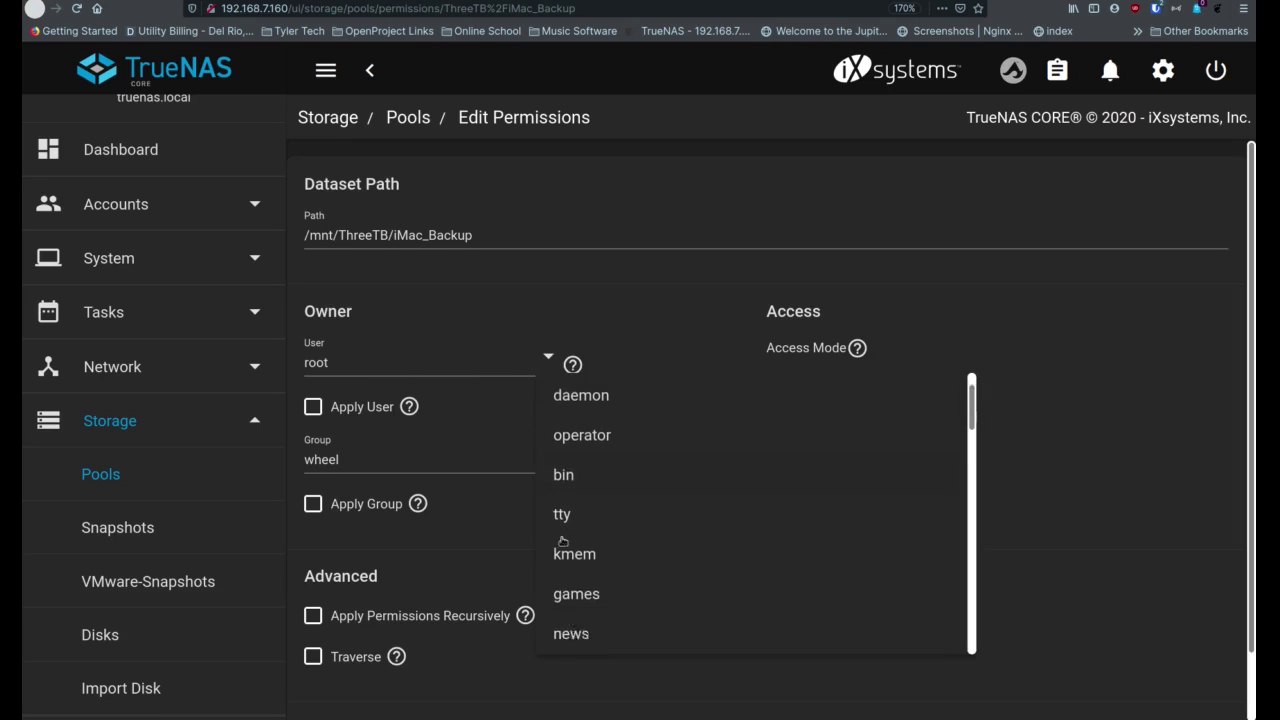
{"action": "scroll", "coordinate": [561, 533], "scroll_direction": "down", "scroll_amount": 8}
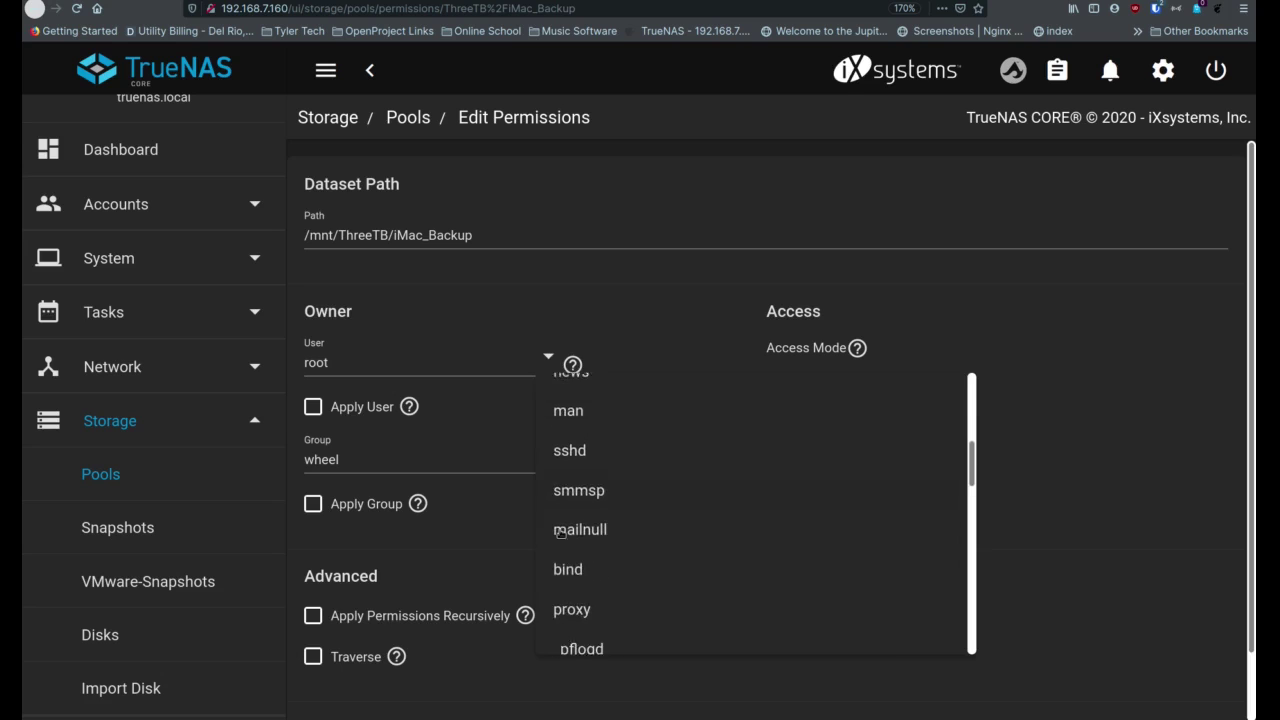
{"action": "scroll", "coordinate": [561, 533], "scroll_direction": "down", "scroll_amount": 10}
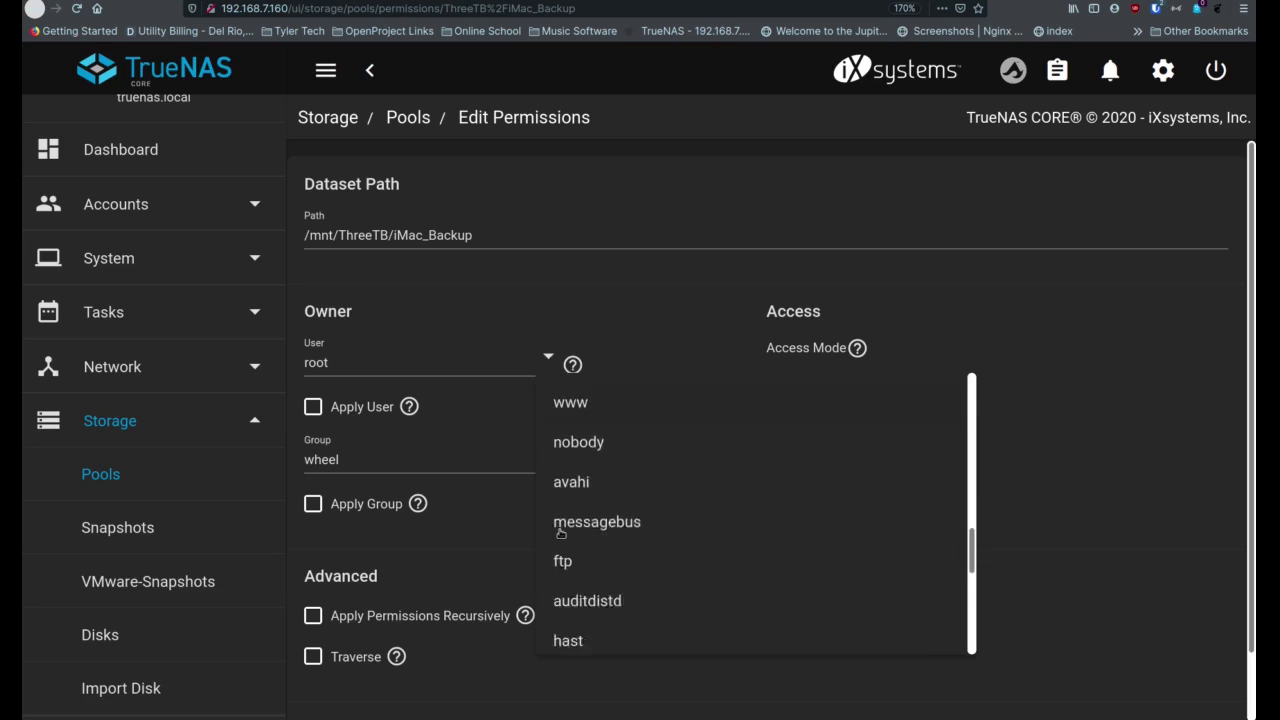
{"action": "left_click", "coordinate": [574, 637]}
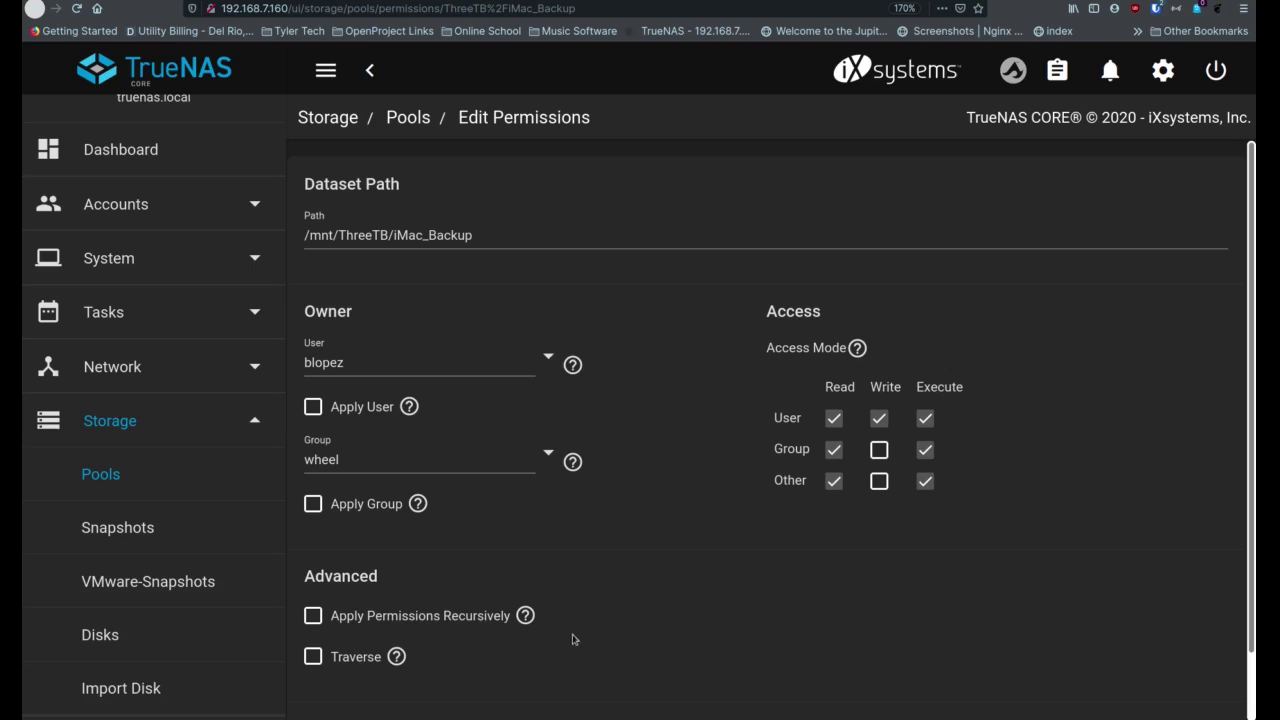
{"action": "left_click", "coordinate": [544, 459]}
{"action": "scroll", "coordinate": [580, 427], "scroll_direction": "down", "scroll_amount": 15}
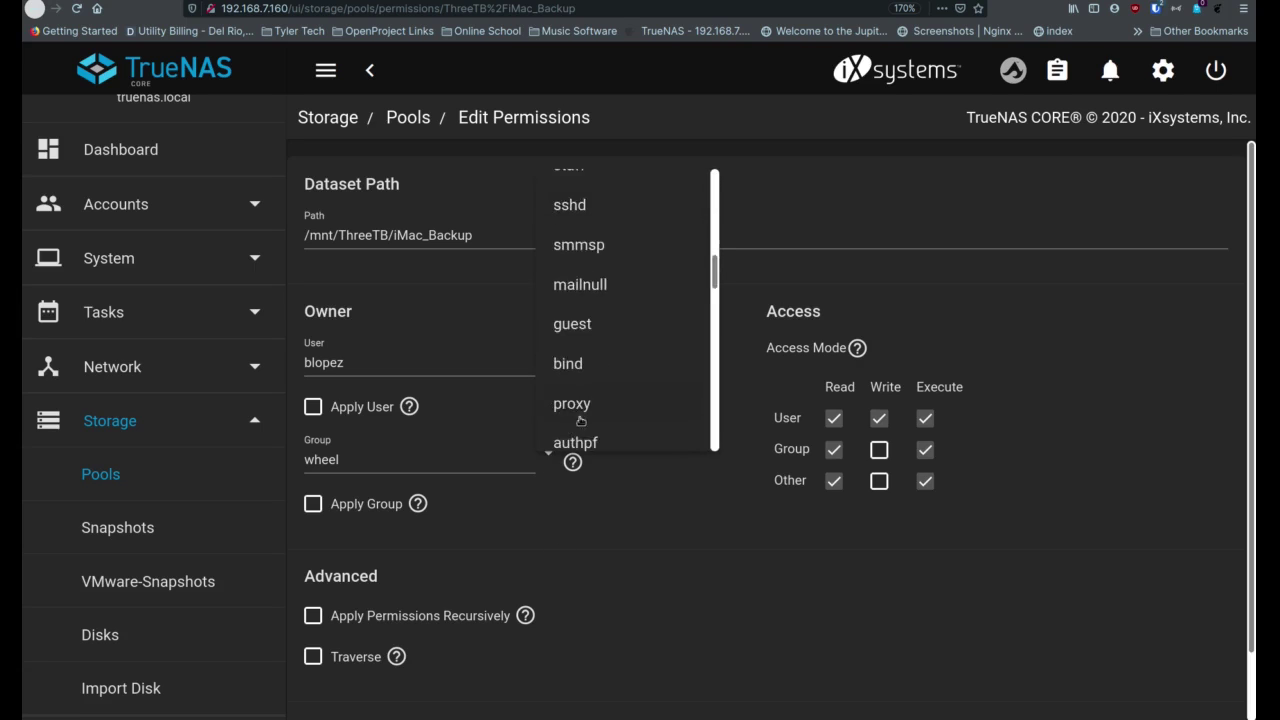
{"action": "left_click", "coordinate": [577, 425]}
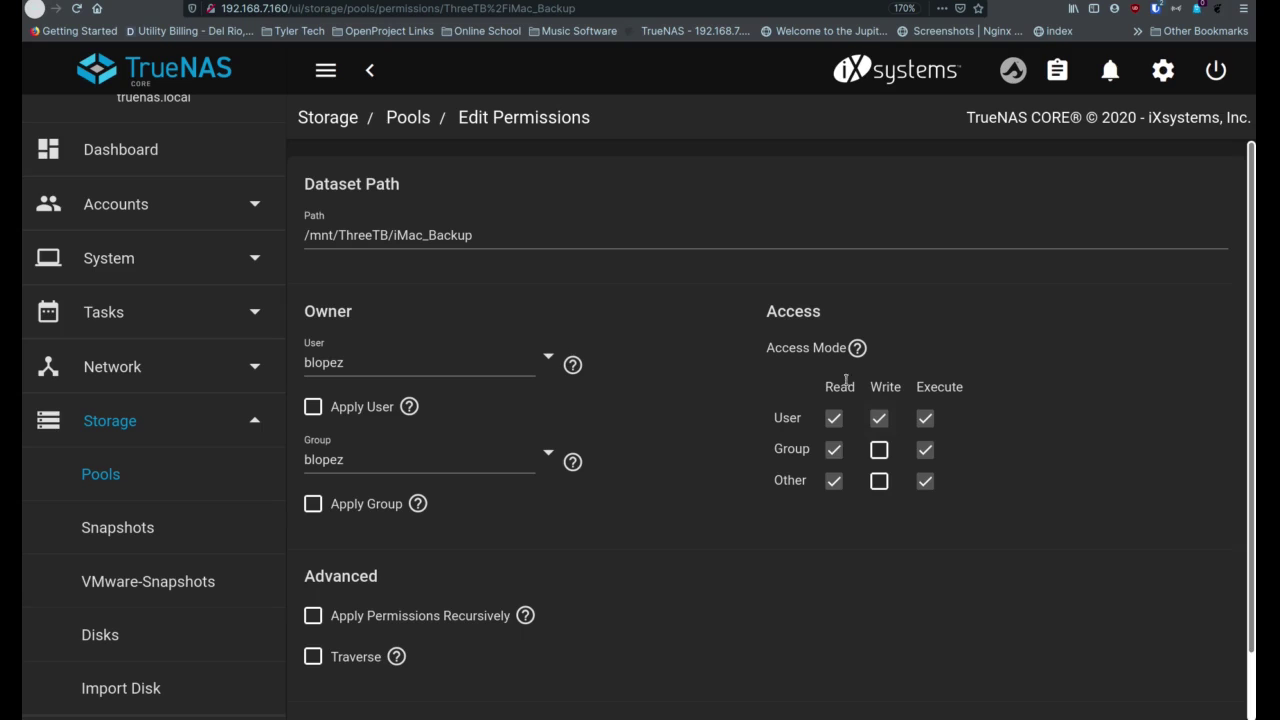
Apply the iMac_Backup permissions recursively, accept the warning, and save
{"action": "scroll", "coordinate": [490, 515], "scroll_direction": "down", "scroll_amount": 2}
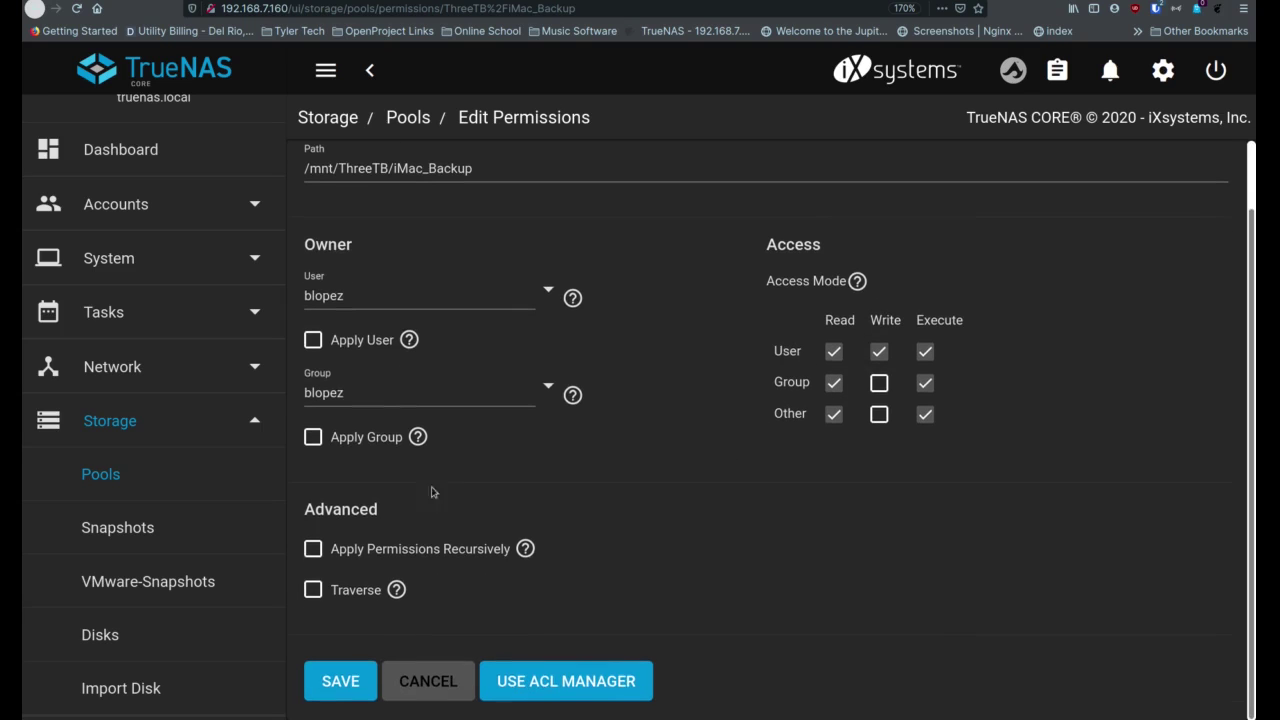
{"action": "left_click", "coordinate": [314, 550]}
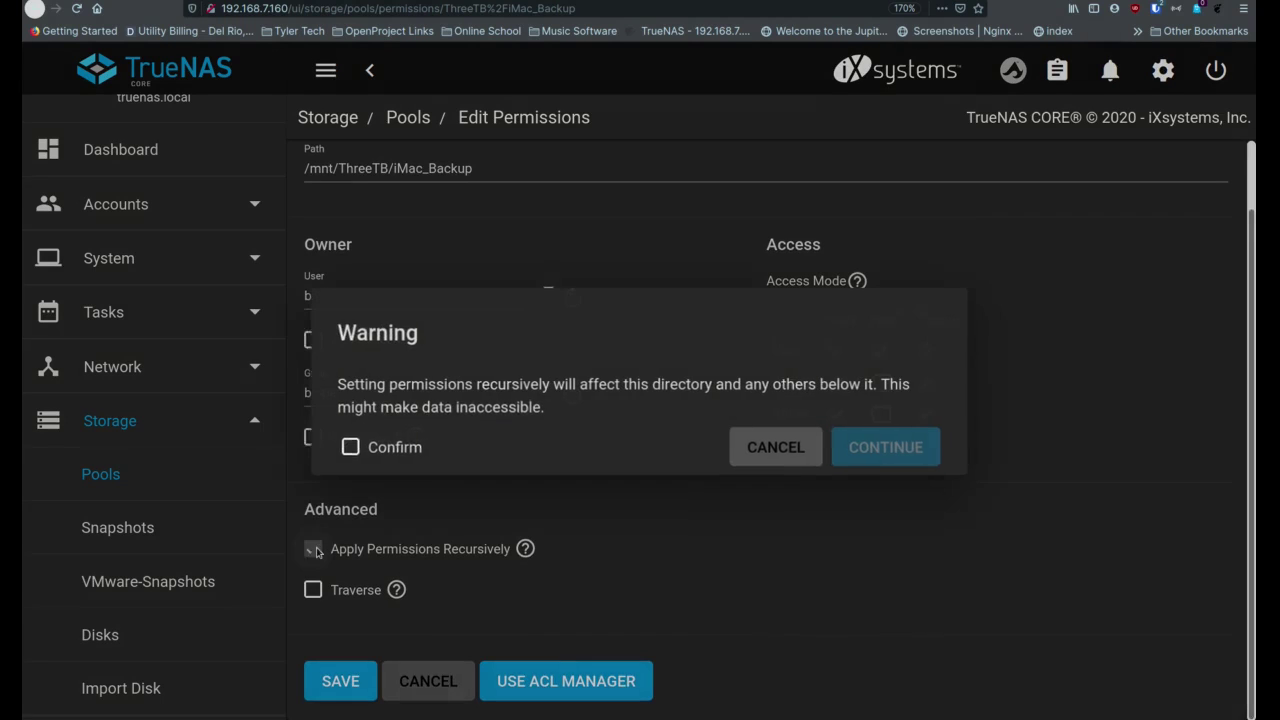
{"action": "left_click", "coordinate": [348, 448]}
{"action": "left_click", "coordinate": [860, 448]}
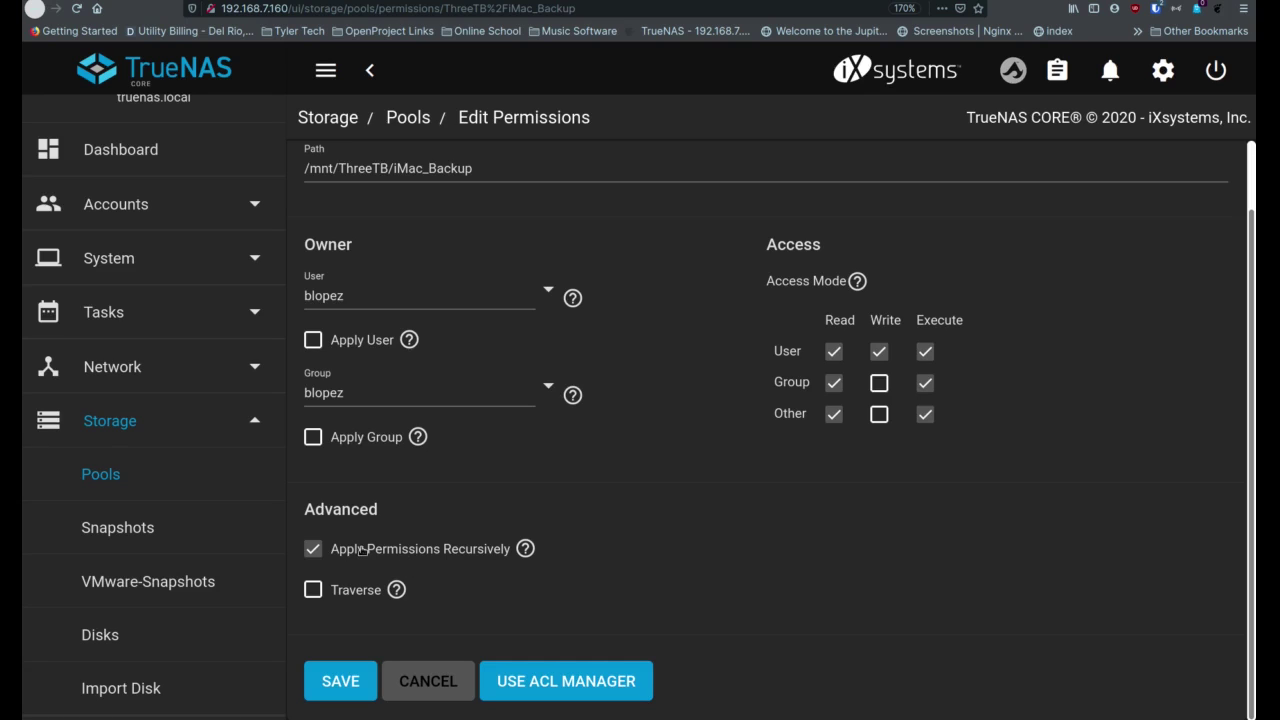
{"action": "left_click", "coordinate": [346, 684]}
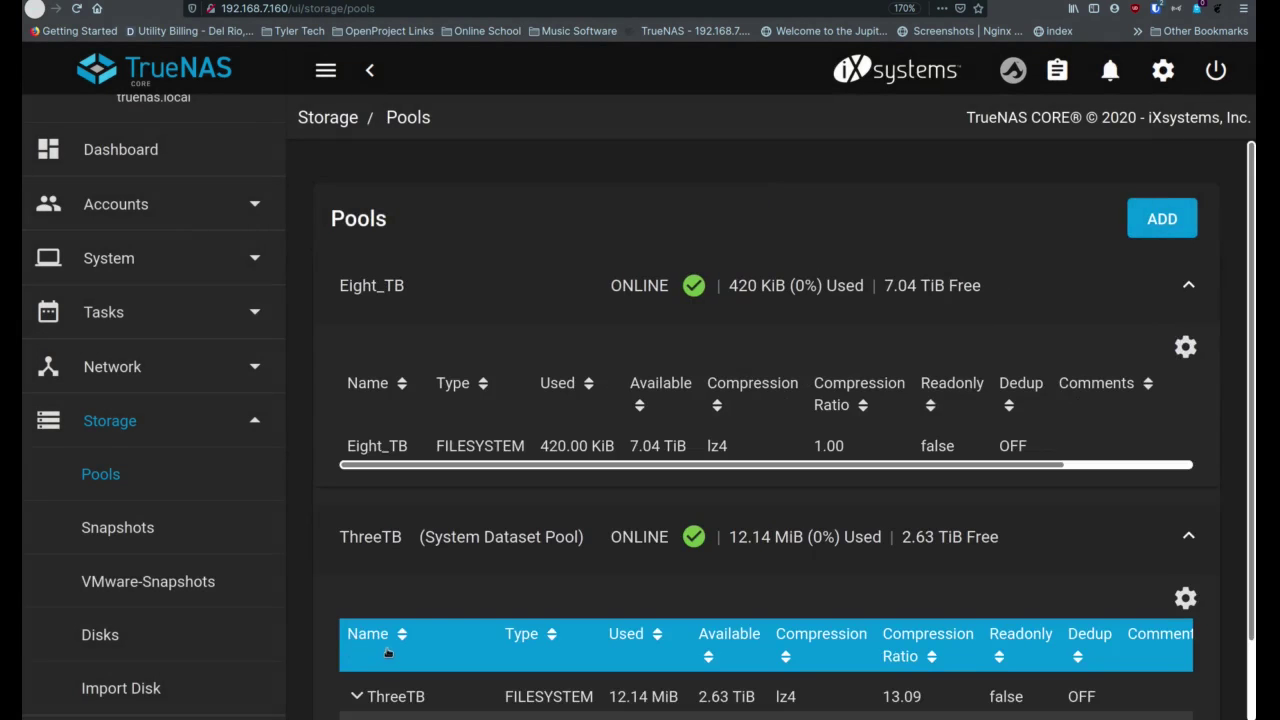
Create a dataset named Mac-Mini under ThreeTB with the comment "Mom's Backup"
{"action": "scroll", "coordinate": [449, 611], "scroll_direction": "down", "scroll_amount": 1}
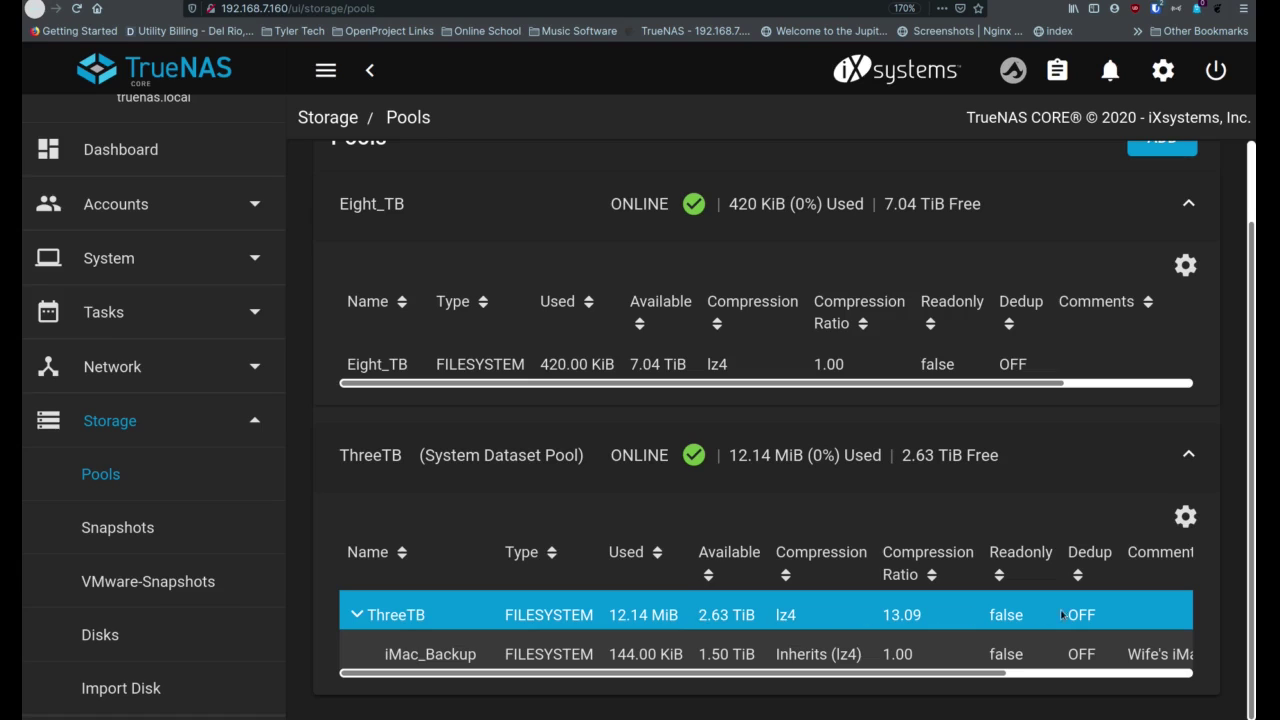
{"action": "left_click", "coordinate": [1083, 680]}
{"action": "left_click", "coordinate": [1172, 607]}
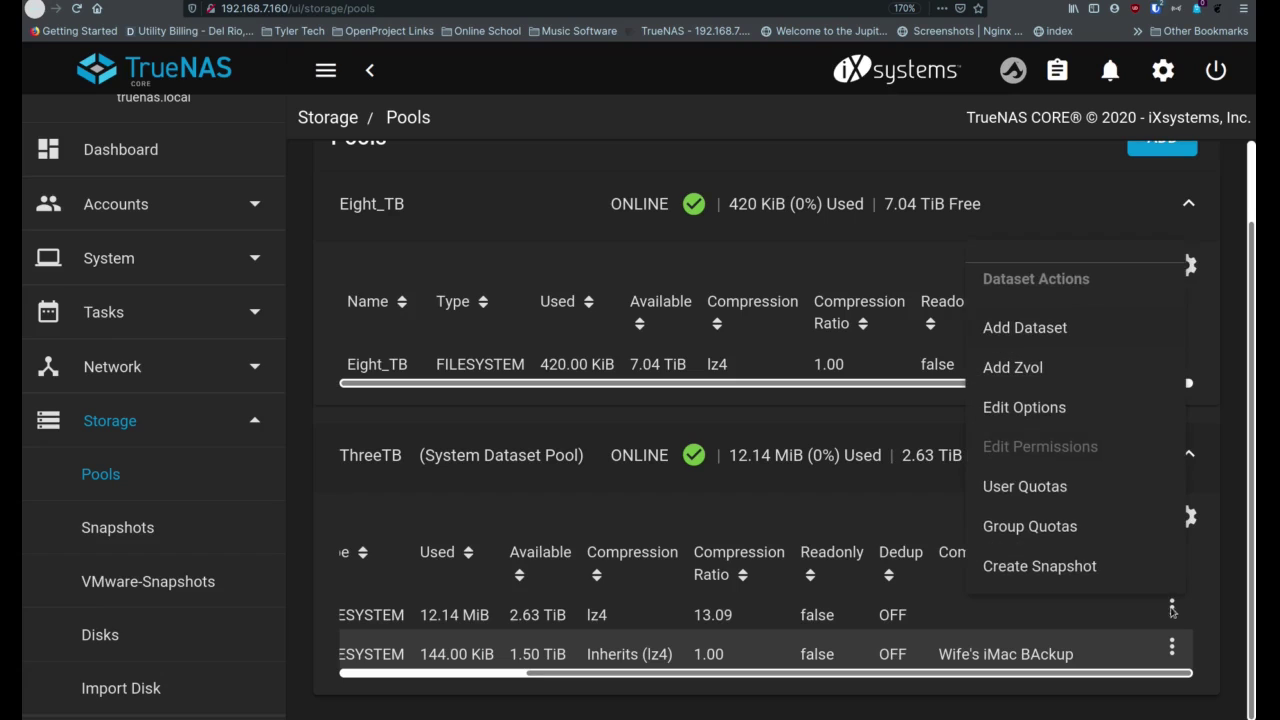
{"action": "left_click", "coordinate": [1063, 330]}
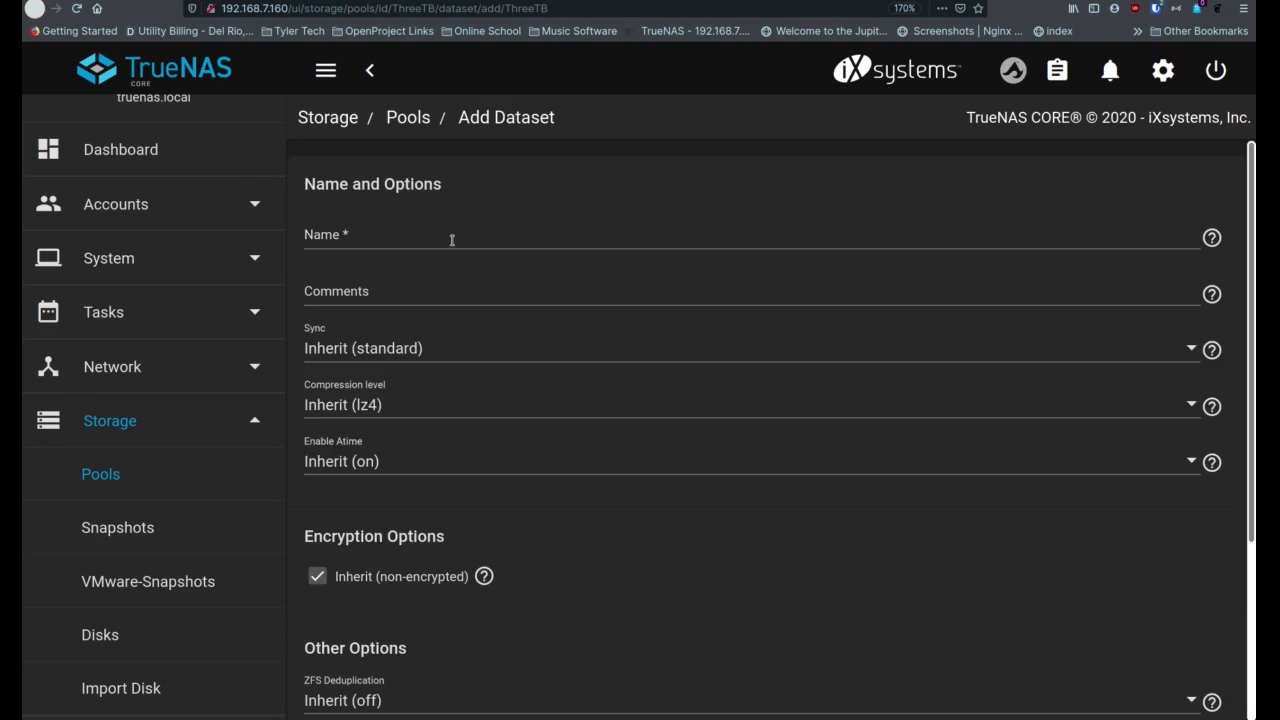
{"action": "left_click", "coordinate": [451, 239]}
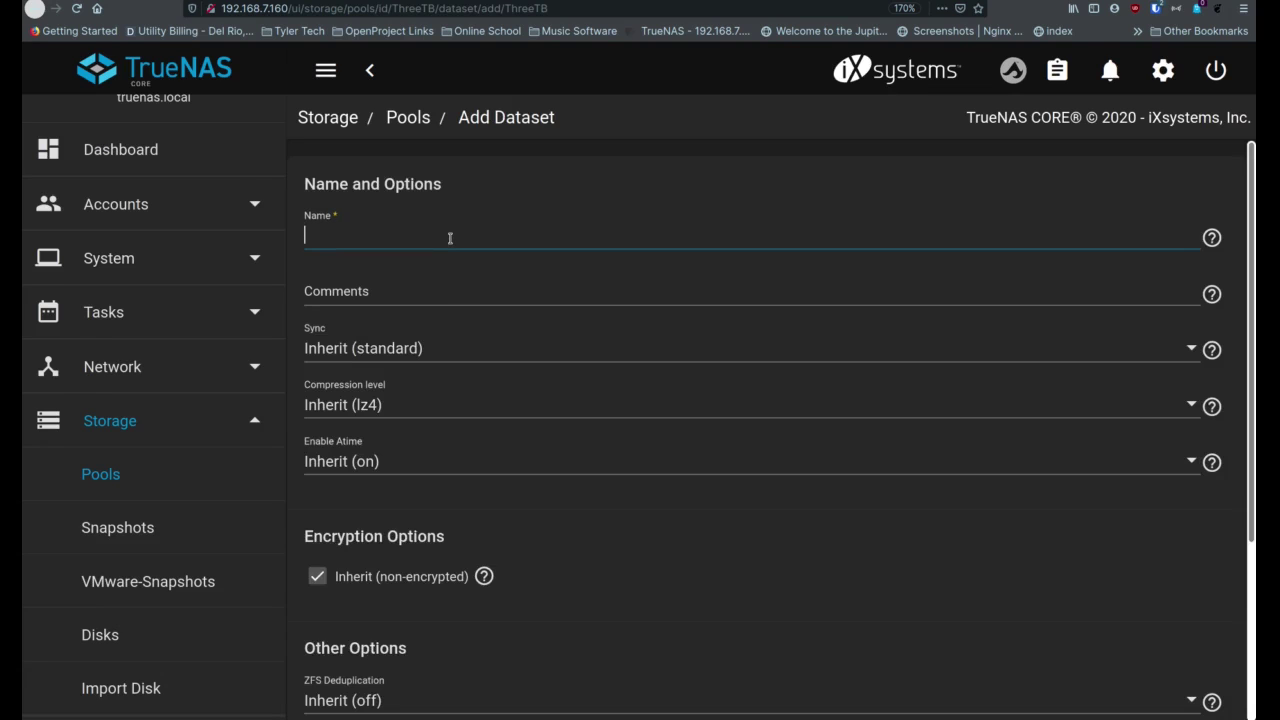
{"action": "type", "text": "Mac-Mini"}
{"action": "key", "text": "Tab"}
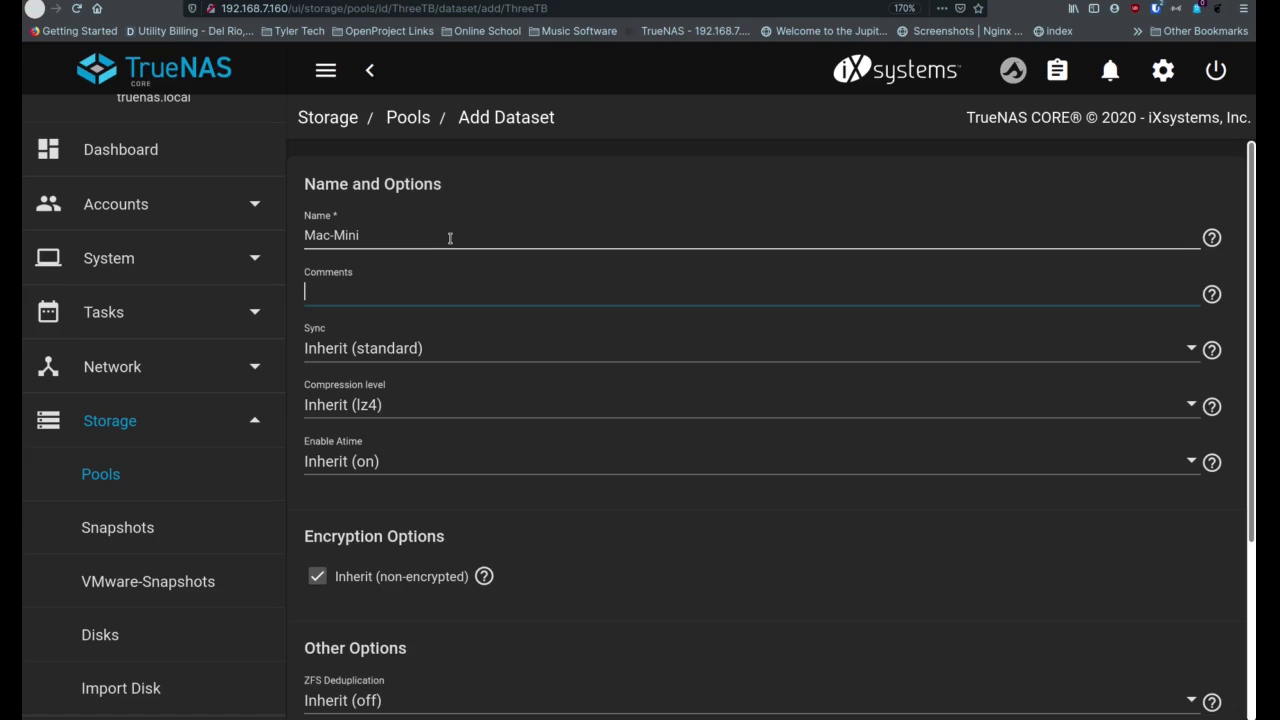
{"action": "type", "text": "Mom's Backup"}
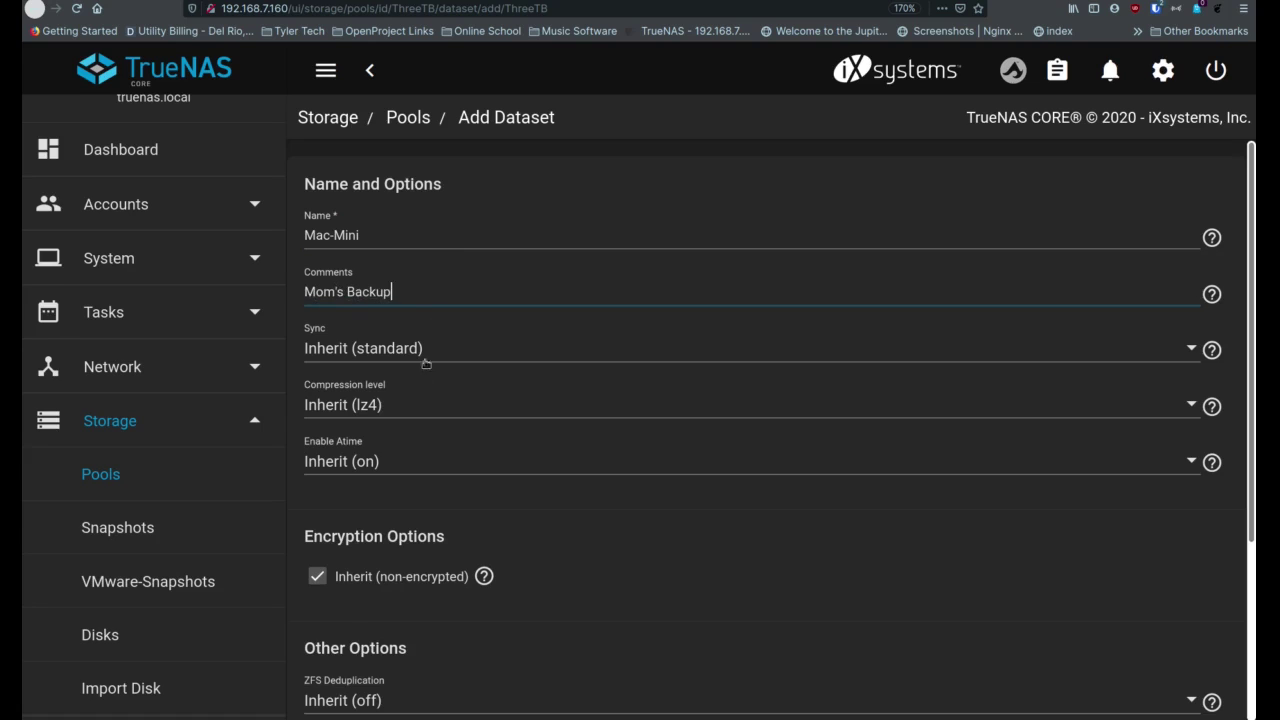
{"action": "scroll", "coordinate": [404, 495], "scroll_direction": "down", "scroll_amount": 3}
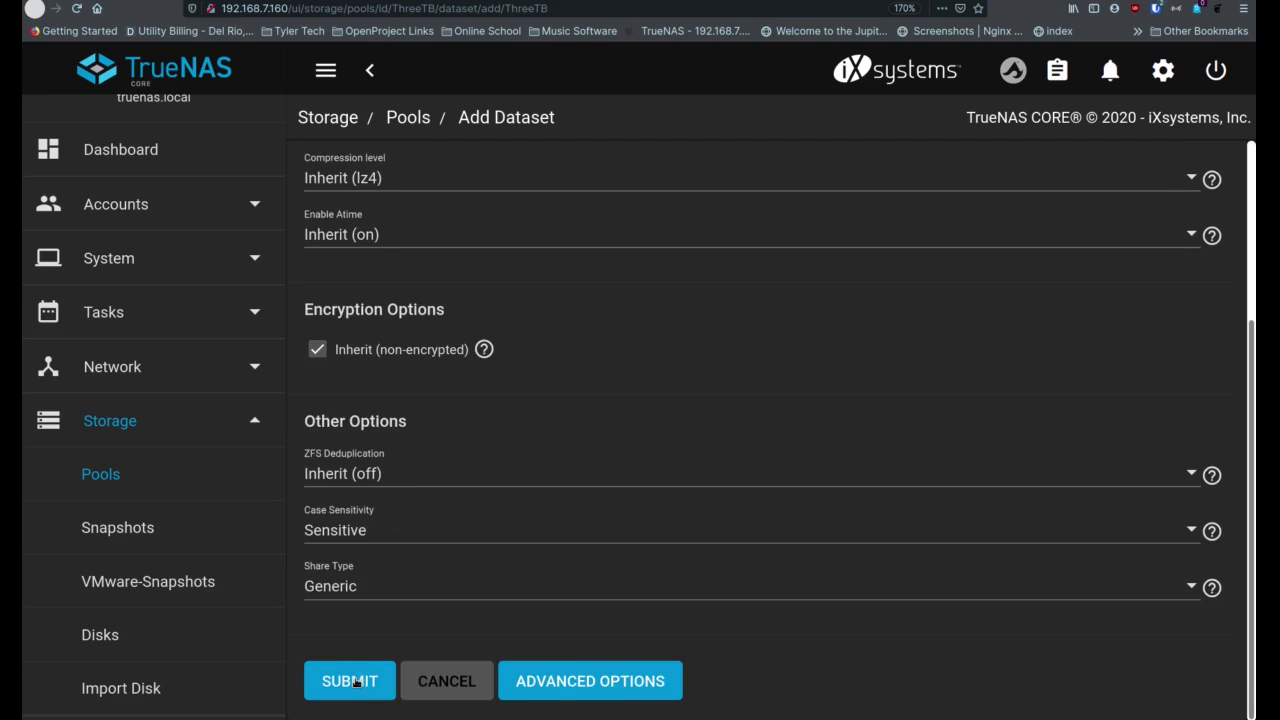
{"action": "left_click", "coordinate": [360, 667]}
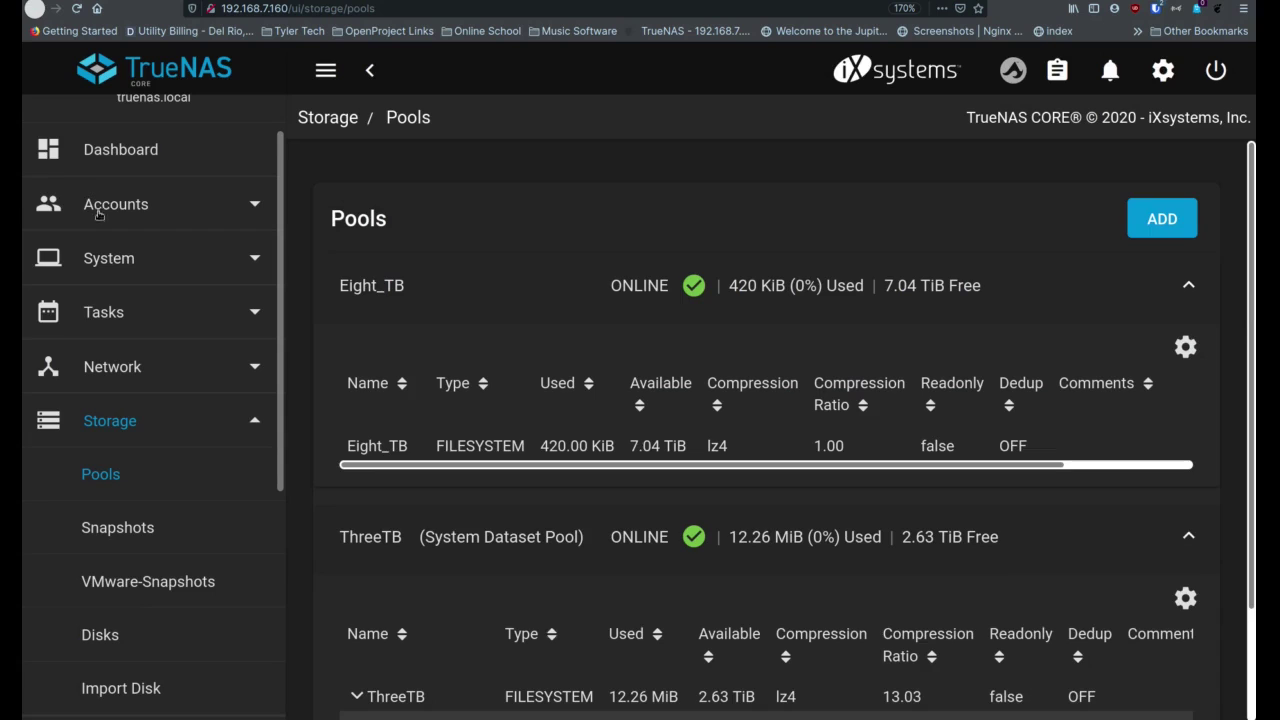
Go to Accounts > Users and start adding a second user account
{"action": "left_click", "coordinate": [135, 224]}
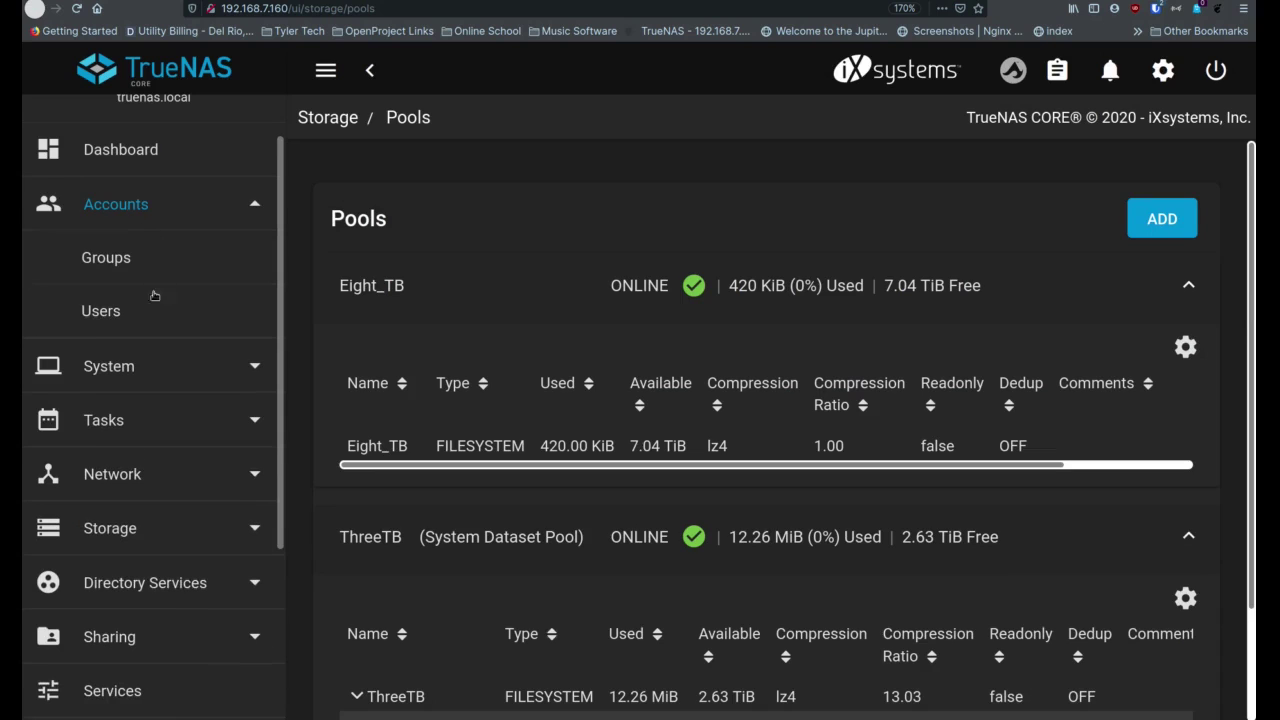
{"action": "left_click", "coordinate": [150, 308]}
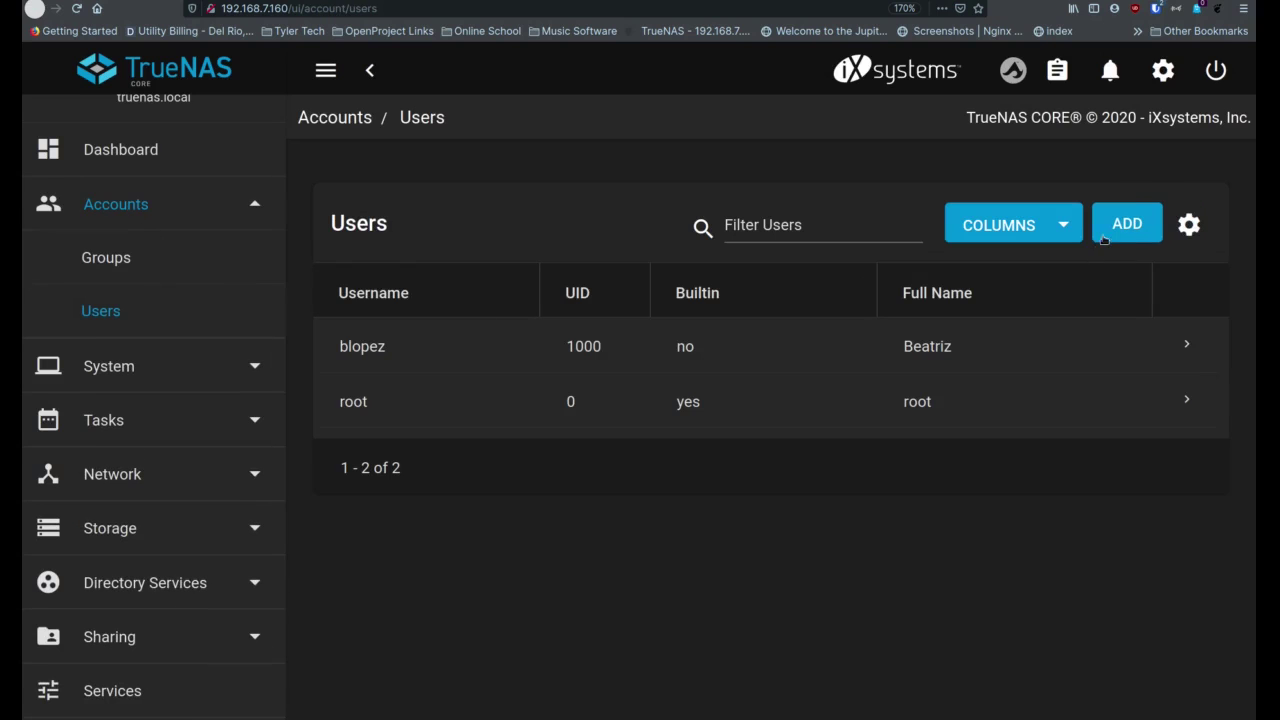
{"action": "left_click", "coordinate": [1118, 236]}
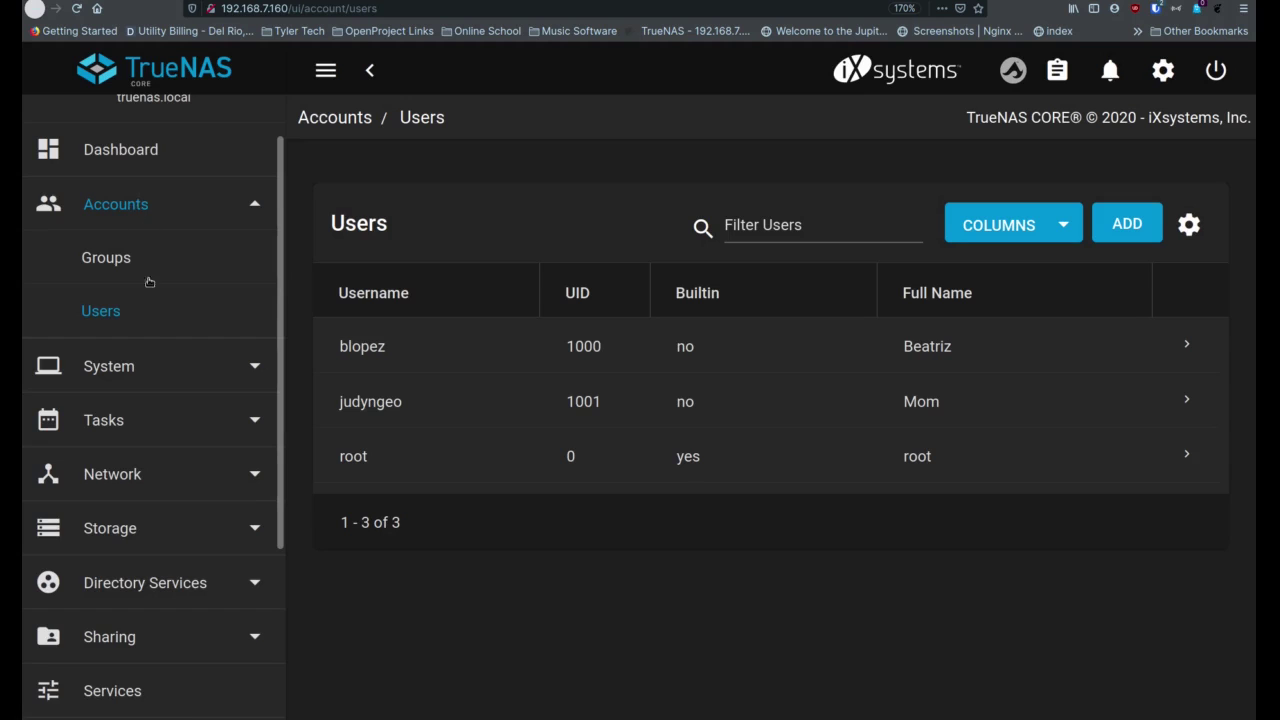
{"action": "scroll", "coordinate": [154, 412], "scroll_direction": "down", "scroll_amount": 2}
Return to Storage > Pools and bring up Edit Permissions for the Mac-Mini dataset
{"action": "left_click", "coordinate": [157, 429]}
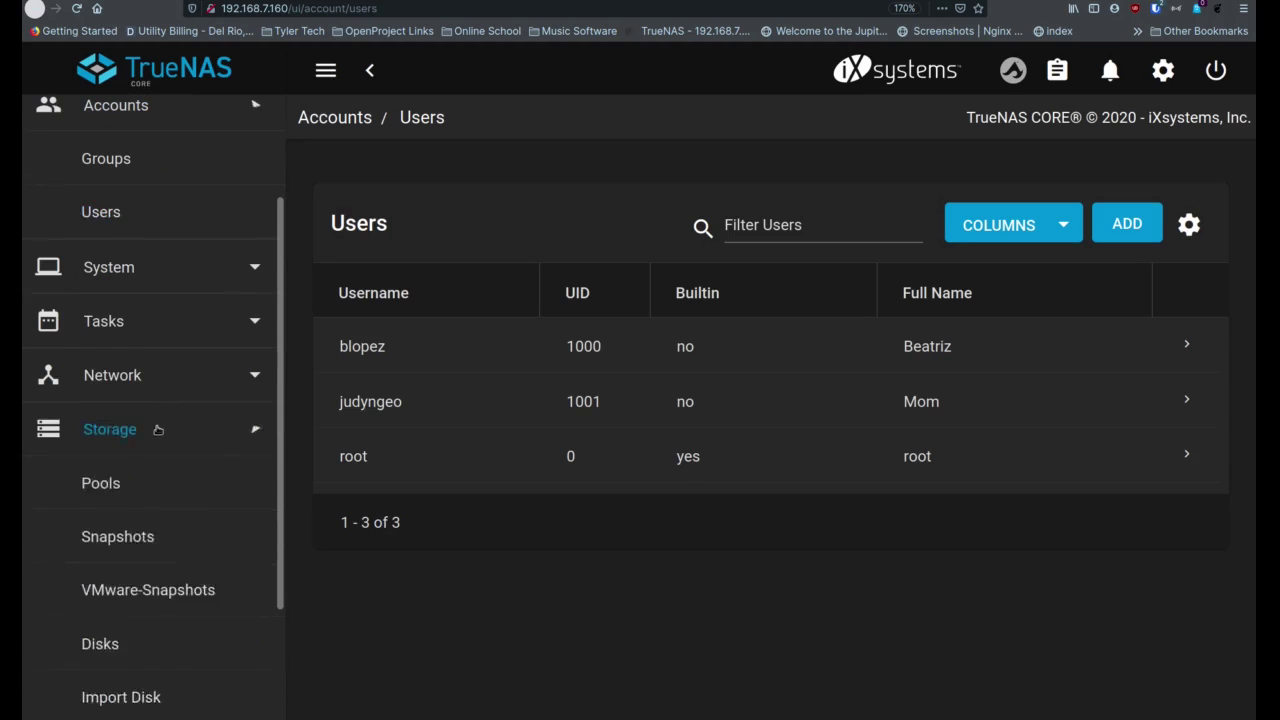
{"action": "left_click", "coordinate": [156, 393]}
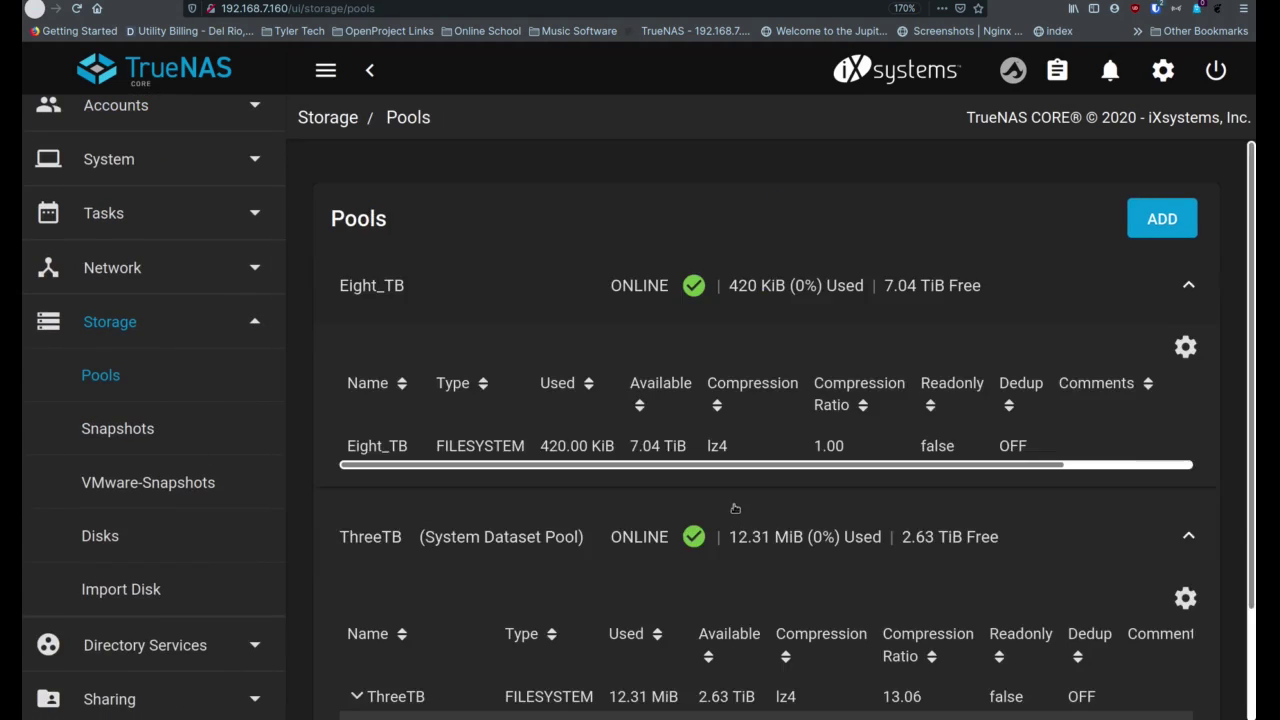
{"action": "scroll", "coordinate": [700, 505], "scroll_direction": "down", "scroll_amount": 2}
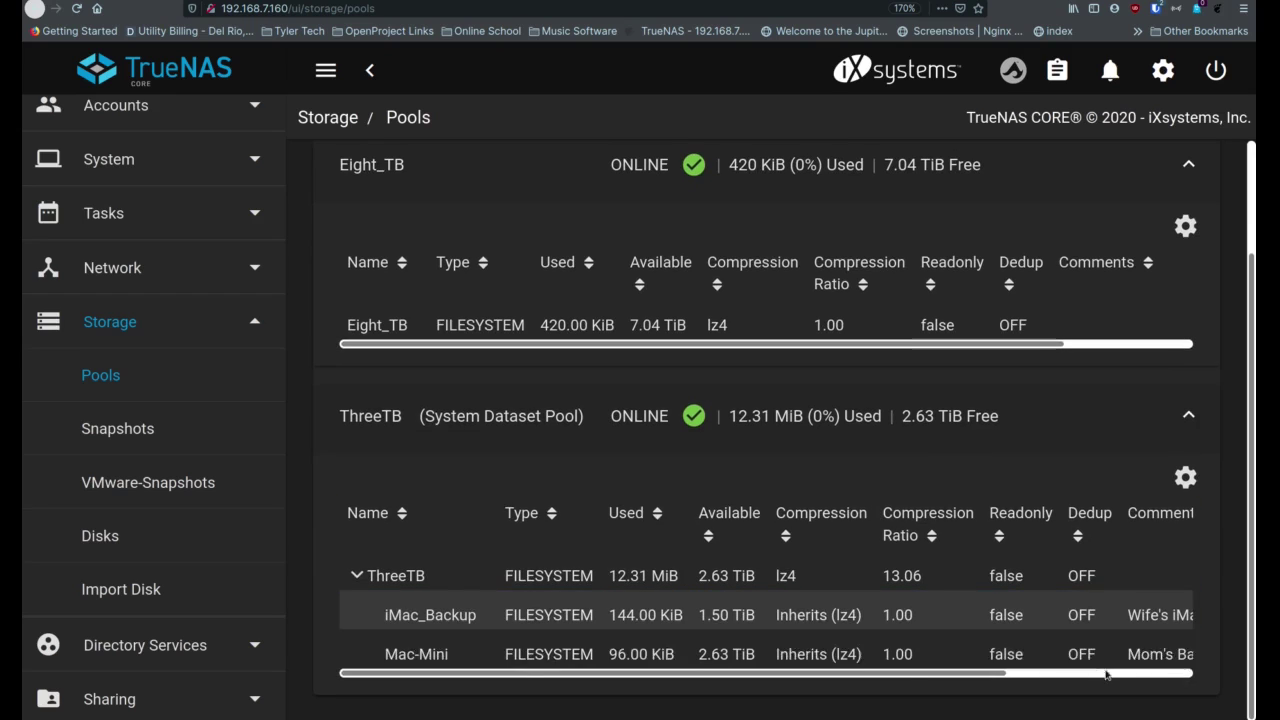
{"action": "left_click", "coordinate": [1165, 677]}
{"action": "left_click", "coordinate": [1172, 650]}
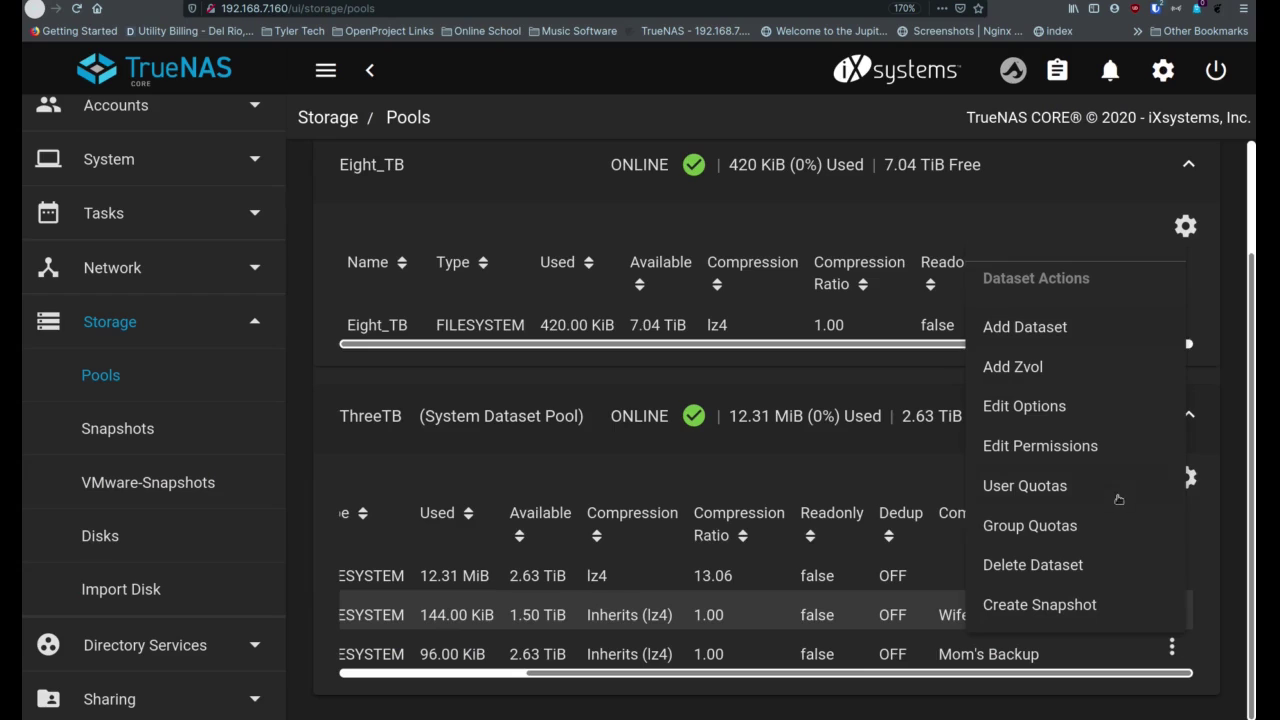
{"action": "left_click", "coordinate": [1083, 450]}
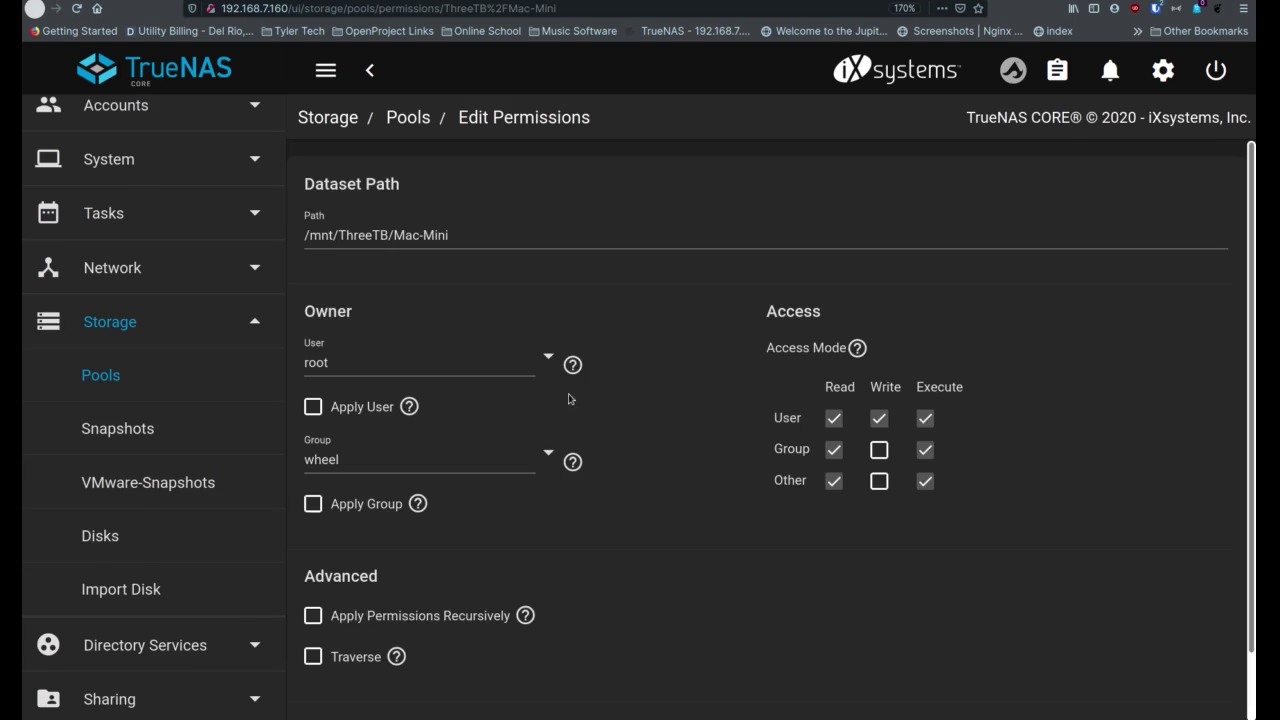
Set Mac-Mini's owning User and Group to the new user
{"action": "left_click", "coordinate": [548, 361]}
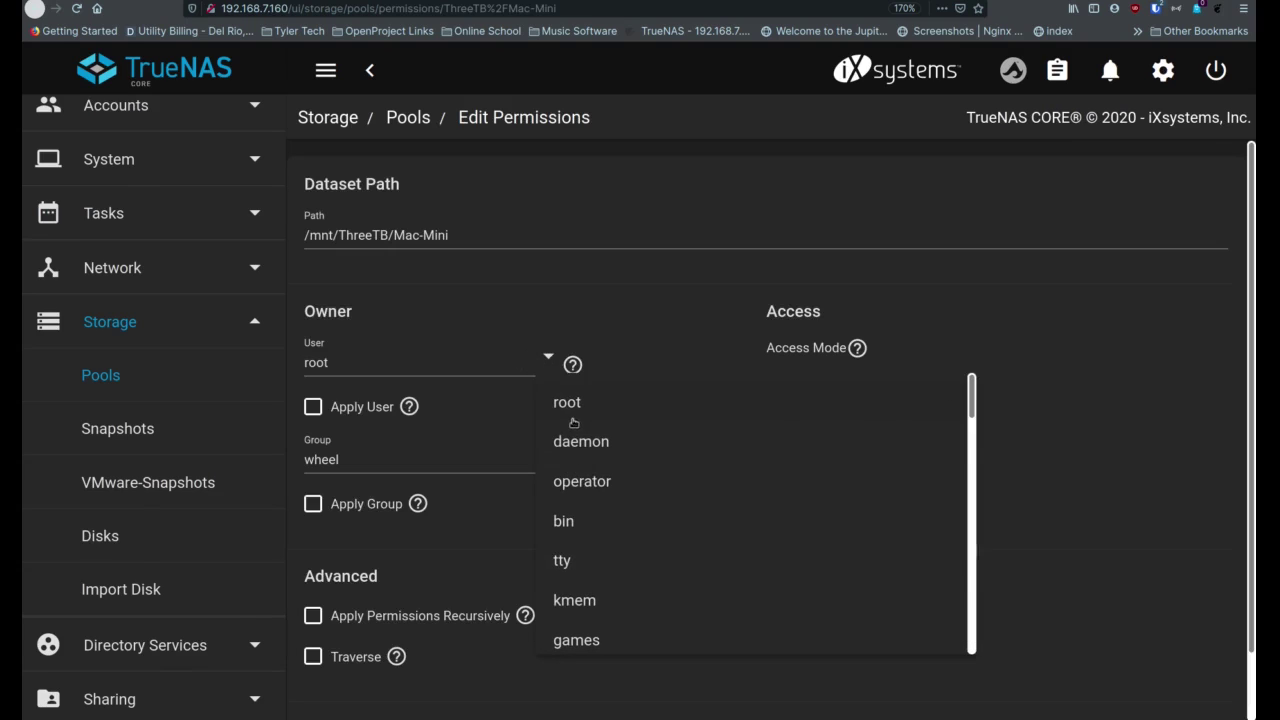
{"action": "scroll", "coordinate": [564, 453], "scroll_direction": "down", "scroll_amount": 10}
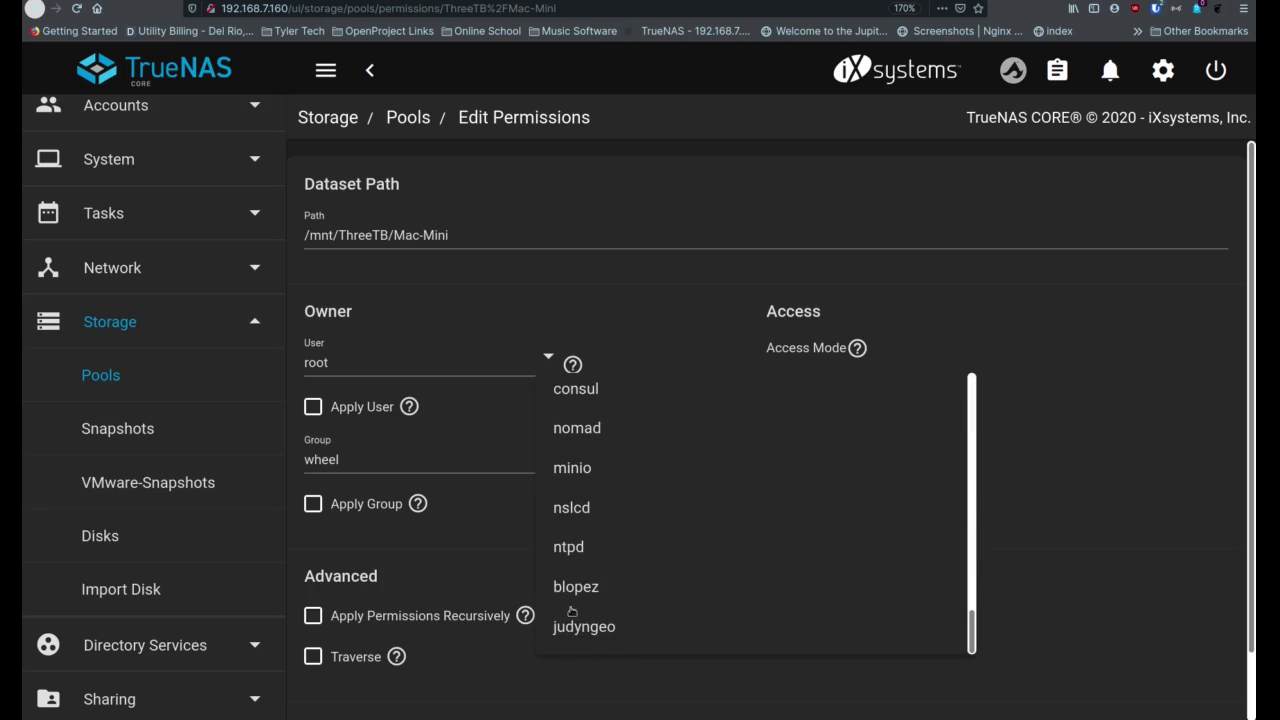
{"action": "left_click", "coordinate": [578, 628]}
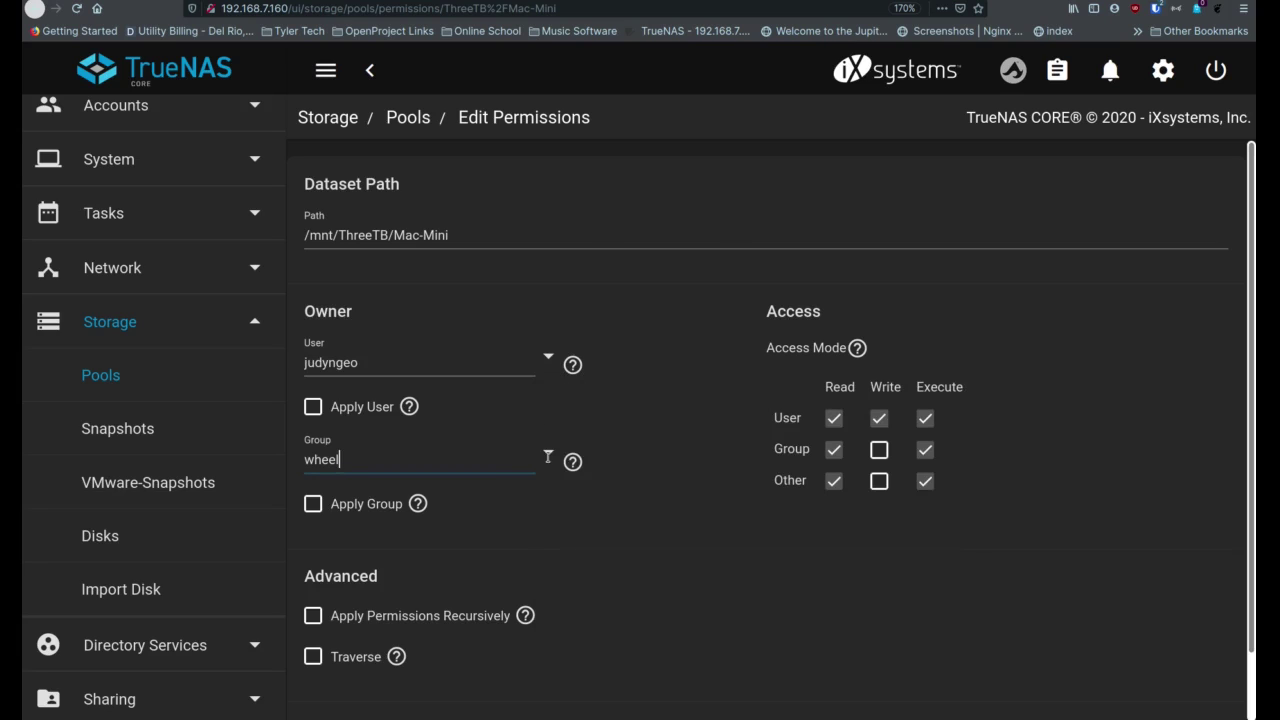
{"action": "left_click", "coordinate": [548, 455]}
{"action": "scroll", "coordinate": [636, 380], "scroll_direction": "down", "scroll_amount": 5}
{"action": "scroll", "coordinate": [636, 395], "scroll_direction": "down", "scroll_amount": 3}
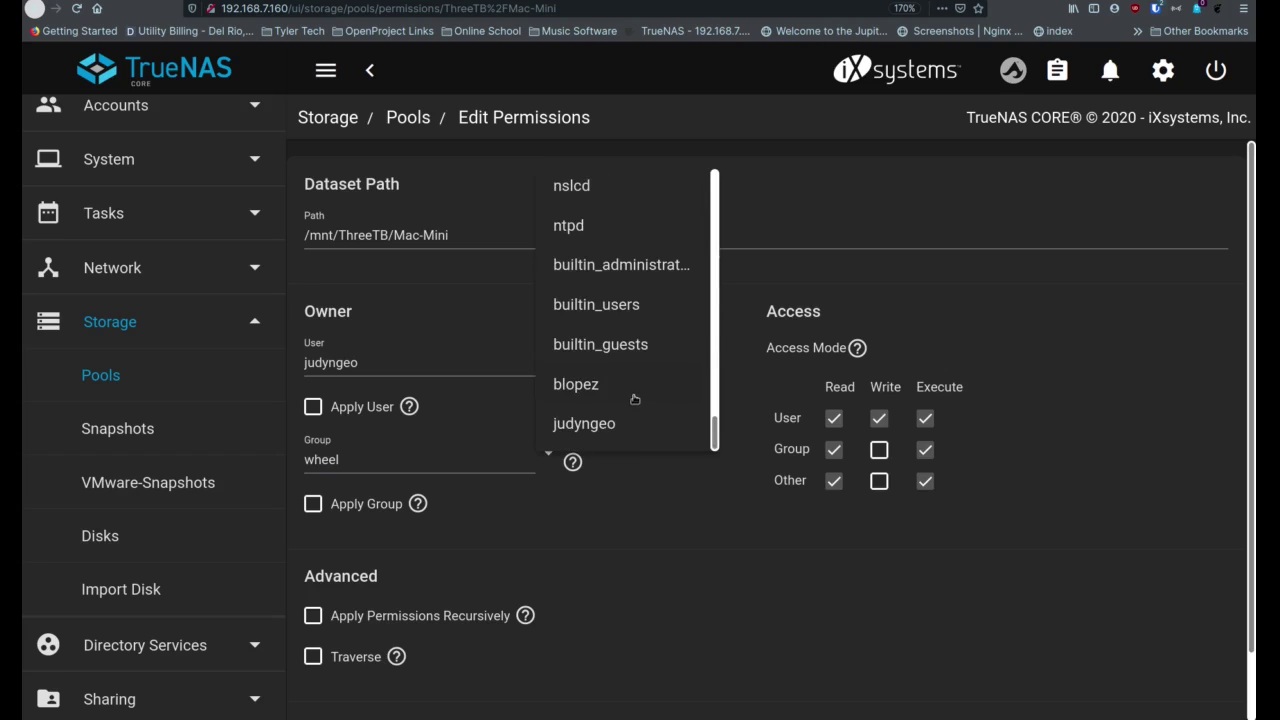
{"action": "left_click", "coordinate": [588, 430]}
Apply the Mac-Mini permissions recursively, confirm the warning, and save
{"action": "scroll", "coordinate": [515, 580], "scroll_direction": "down", "scroll_amount": 1}
{"action": "scroll", "coordinate": [509, 588], "scroll_direction": "down", "scroll_amount": 1}
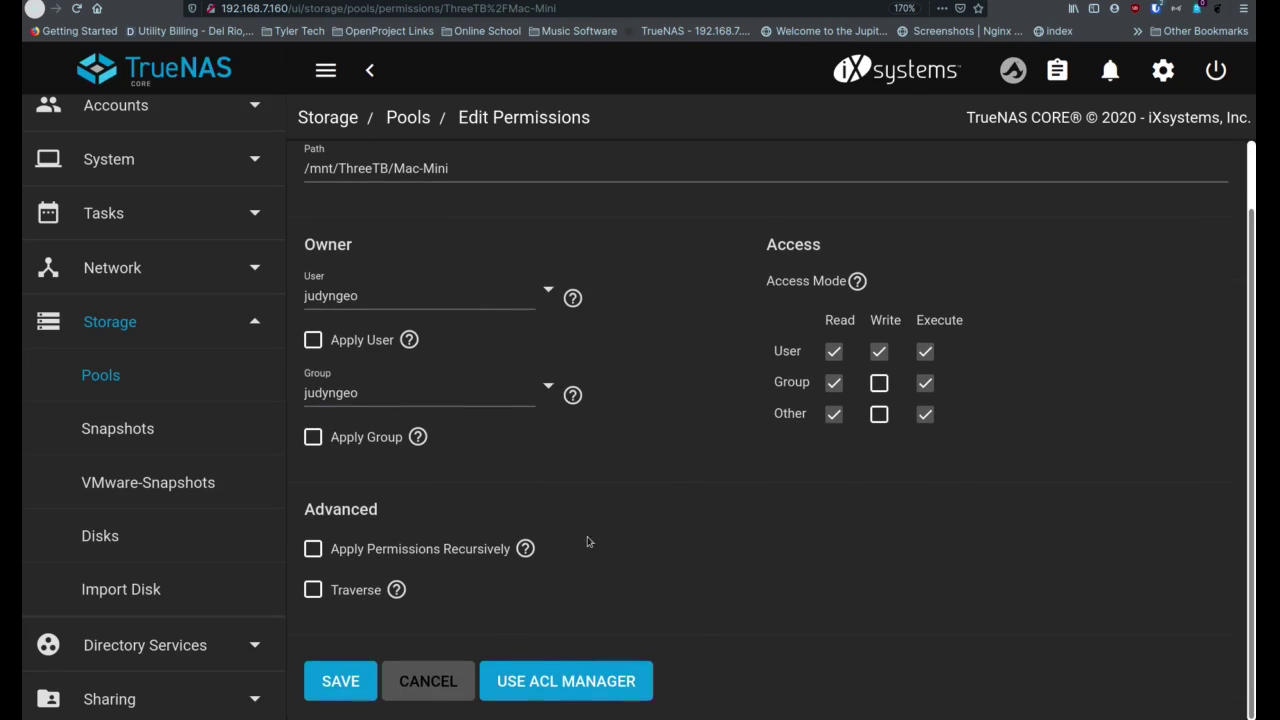
{"action": "left_click", "coordinate": [313, 550]}
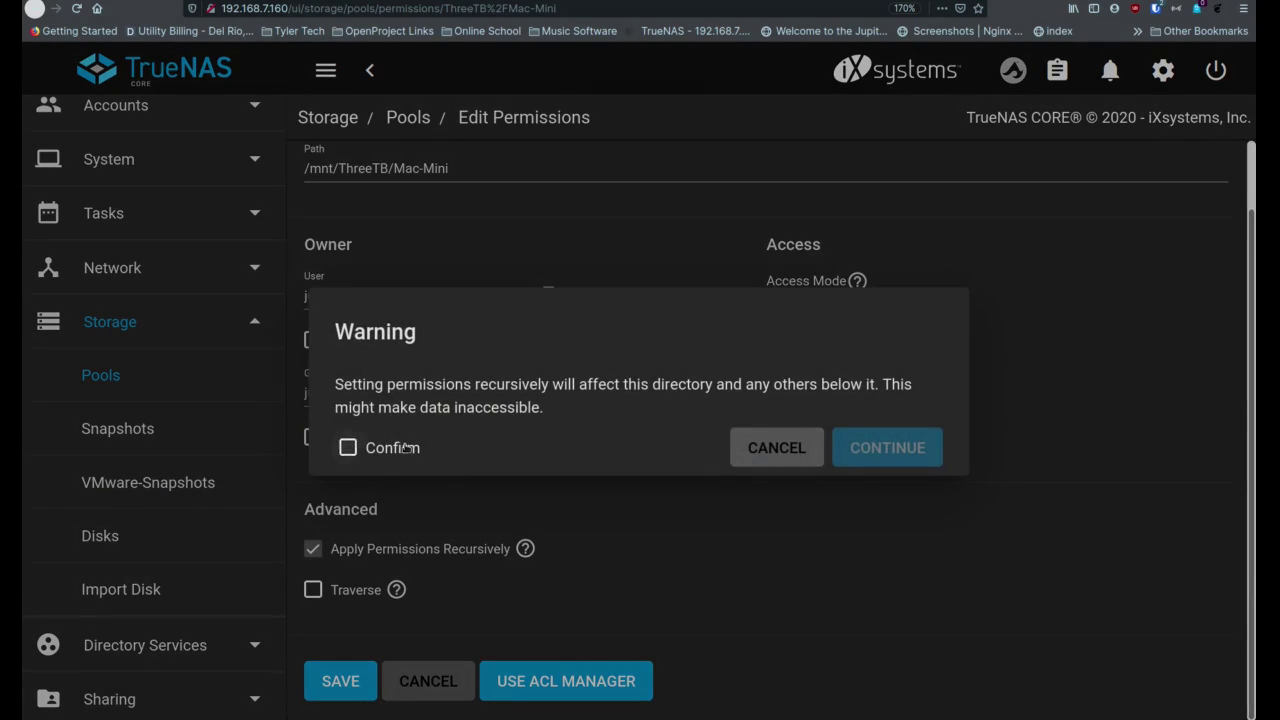
{"action": "left_click", "coordinate": [348, 448]}
{"action": "left_click", "coordinate": [880, 447]}
{"action": "left_click", "coordinate": [341, 681]}
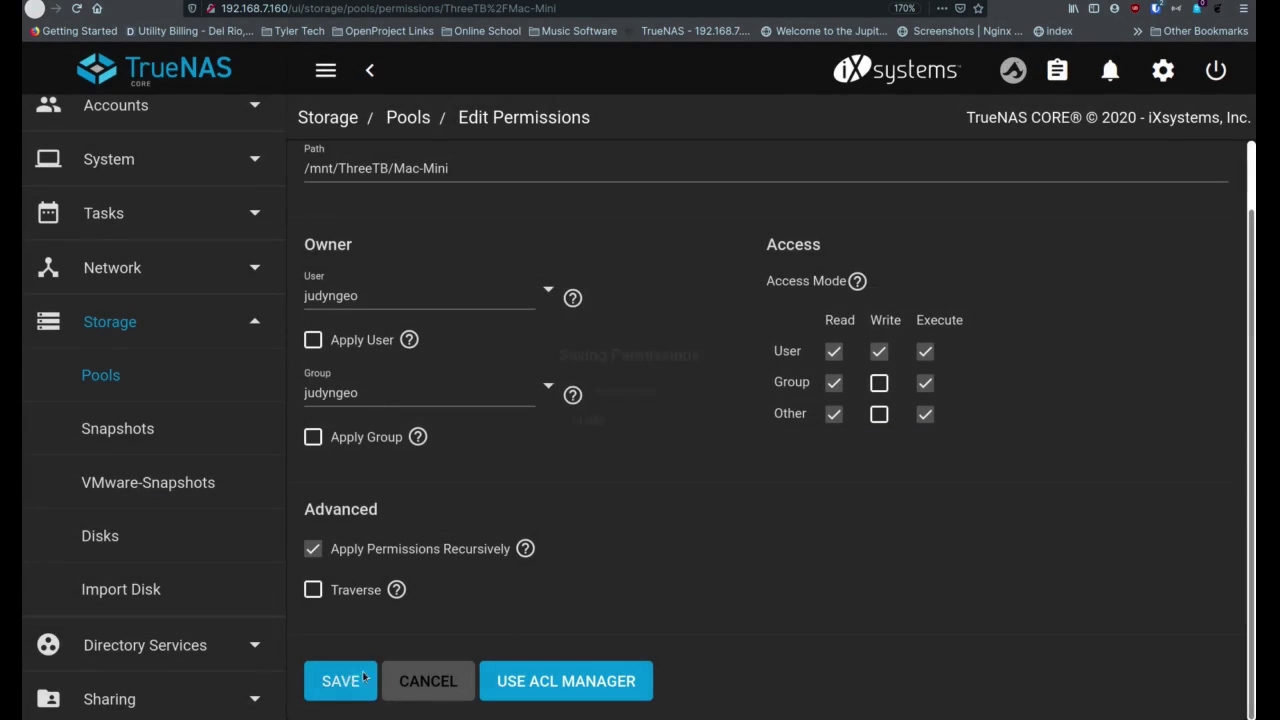
{"action": "scroll", "coordinate": [680, 597], "scroll_direction": "down", "scroll_amount": 2}
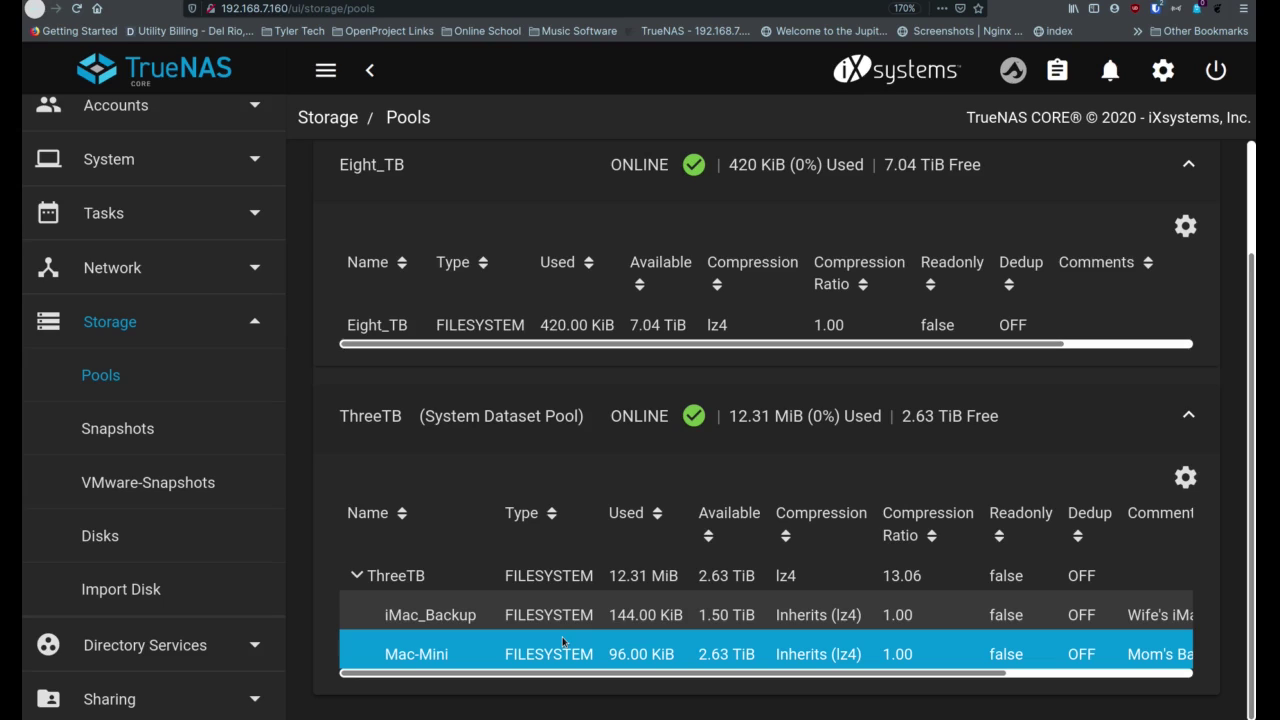
Open Plugins, cancelling the Choose Pool prompt, and browse the iXsystems plugin collection
{"action": "left_click", "coordinate": [208, 330]}
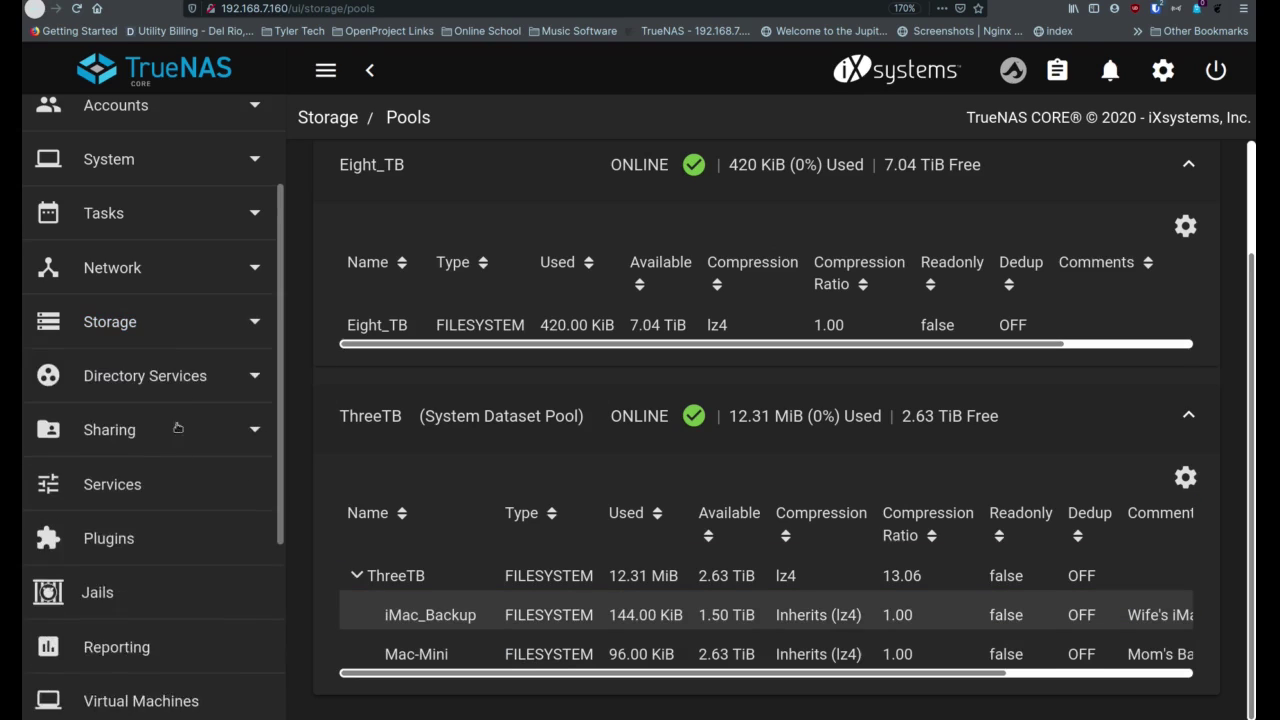
{"action": "scroll", "coordinate": [174, 455], "scroll_direction": "down", "scroll_amount": 1}
{"action": "scroll", "coordinate": [174, 455], "scroll_direction": "down", "scroll_amount": 1}
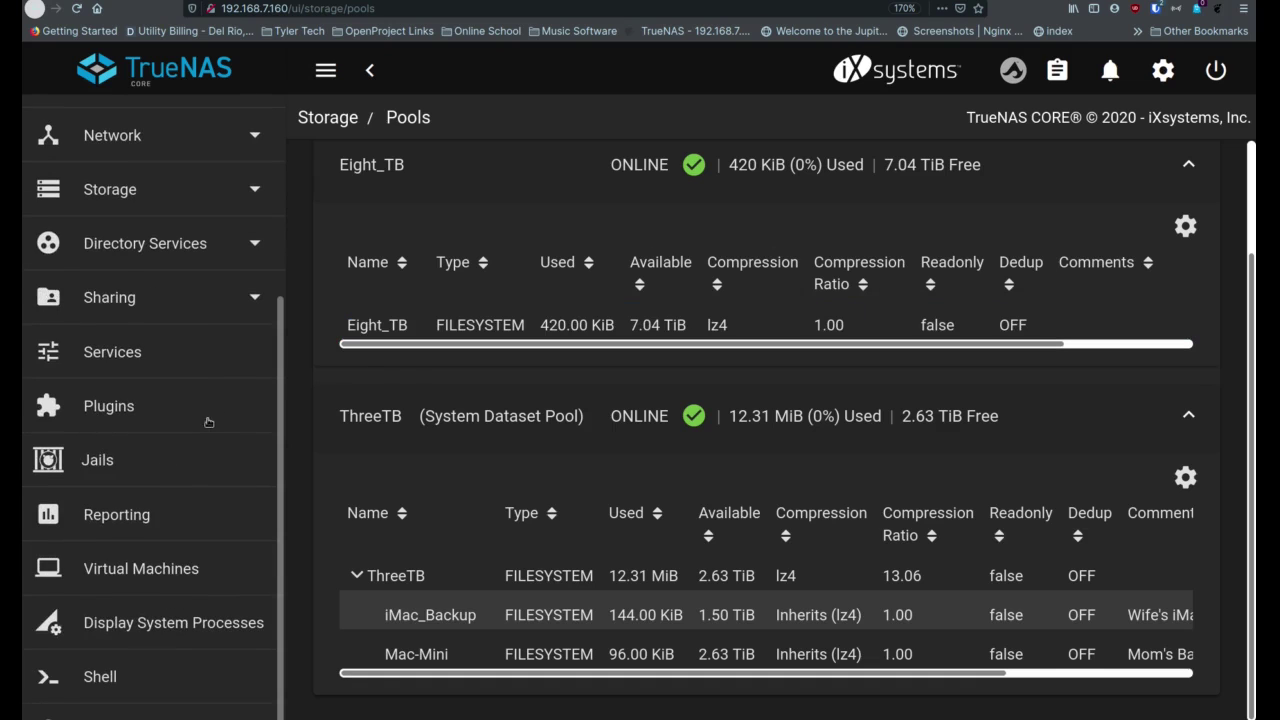
{"action": "left_click", "coordinate": [113, 413]}
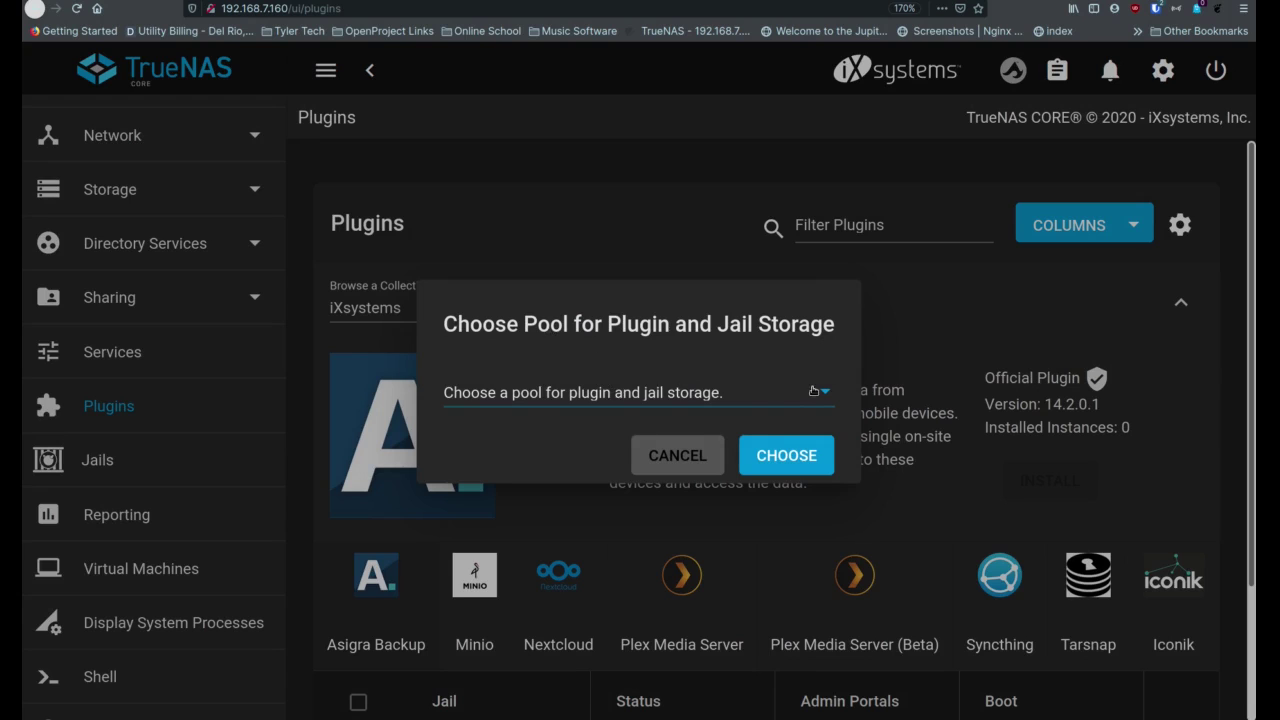
{"action": "left_click", "coordinate": [680, 465]}
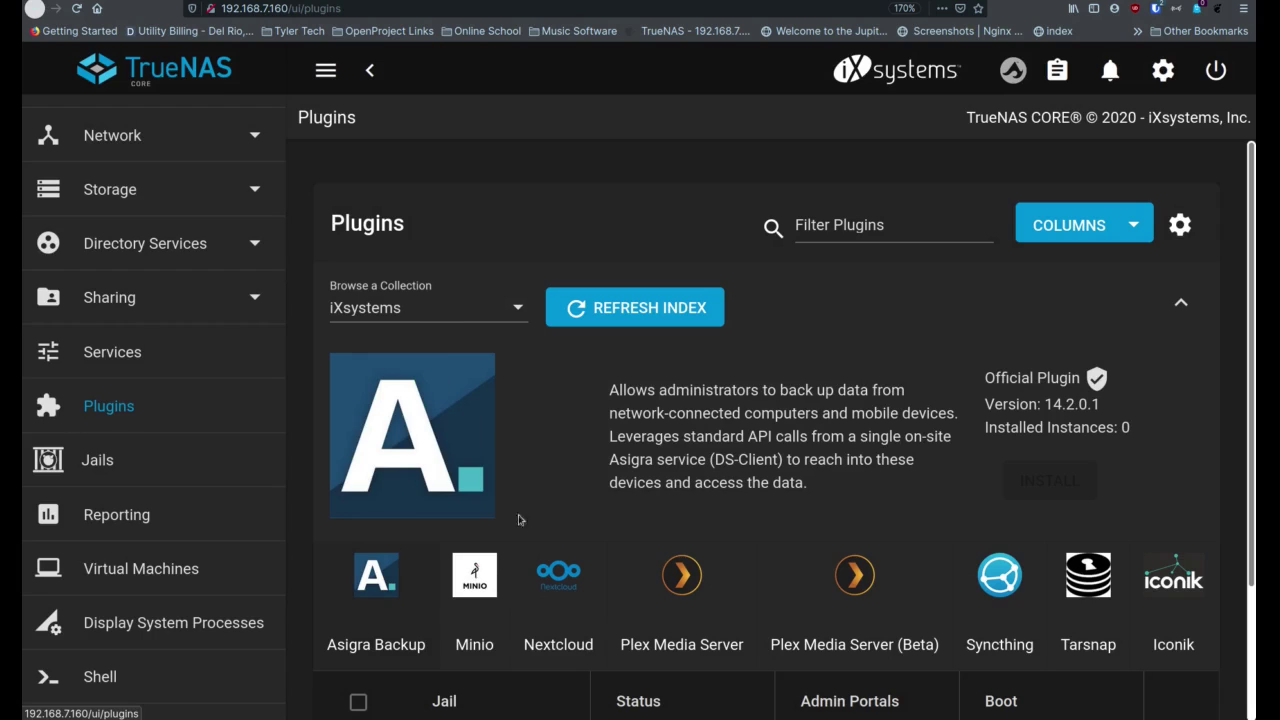
{"action": "scroll", "coordinate": [540, 566], "scroll_direction": "down", "scroll_amount": 3}
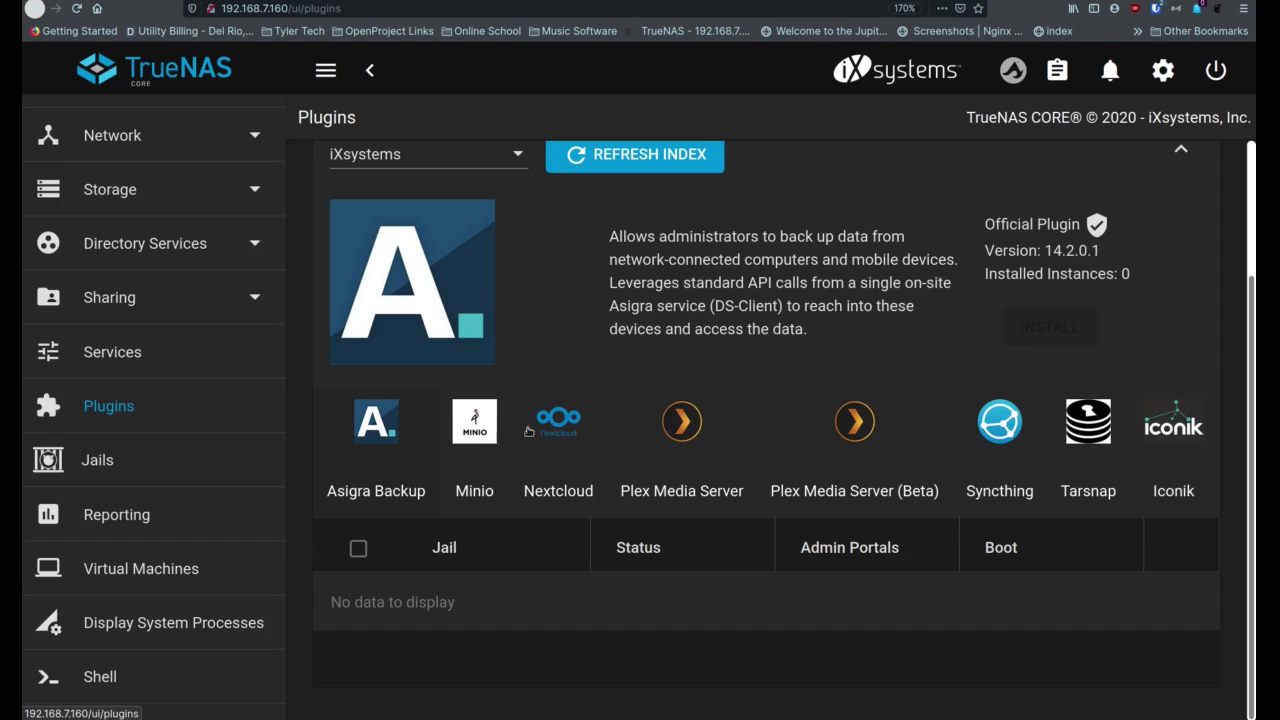
{"action": "scroll", "coordinate": [555, 260], "scroll_direction": "up", "scroll_amount": 1}
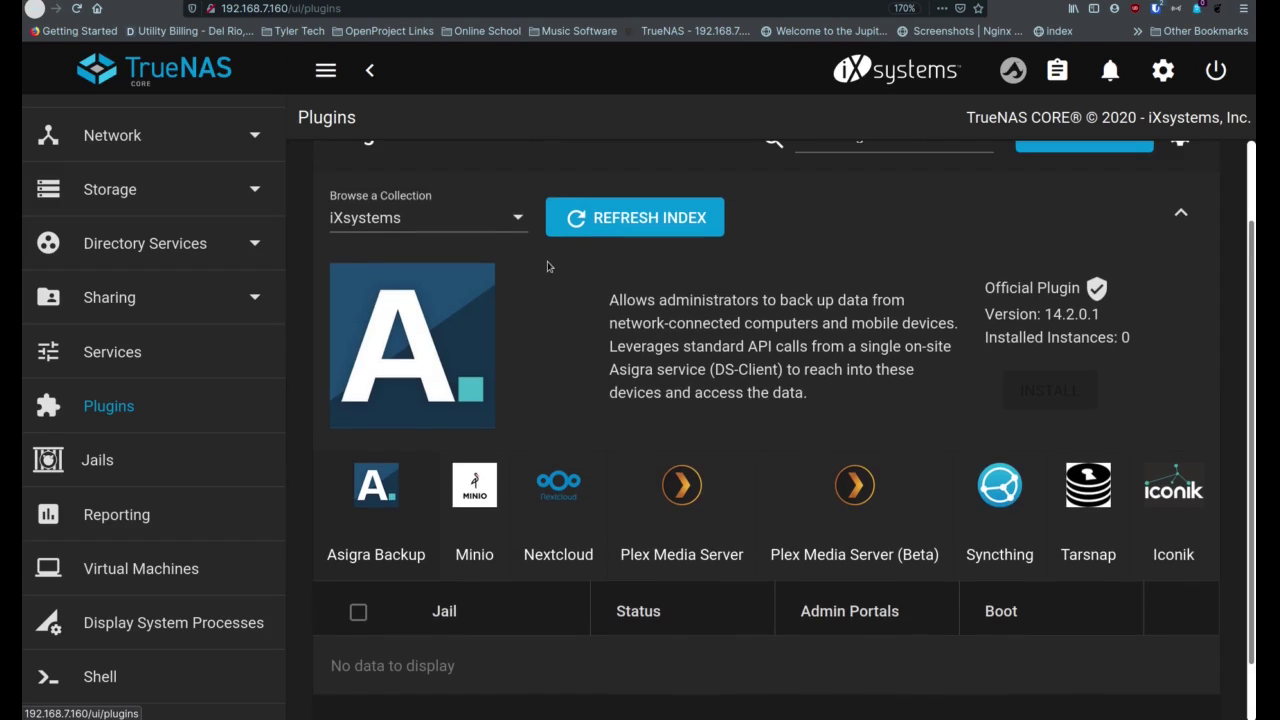
Switch the plugin catalog to Community and scroll past Bind DNS, Bazarr and Calibre-Web
{"action": "left_click", "coordinate": [518, 218]}
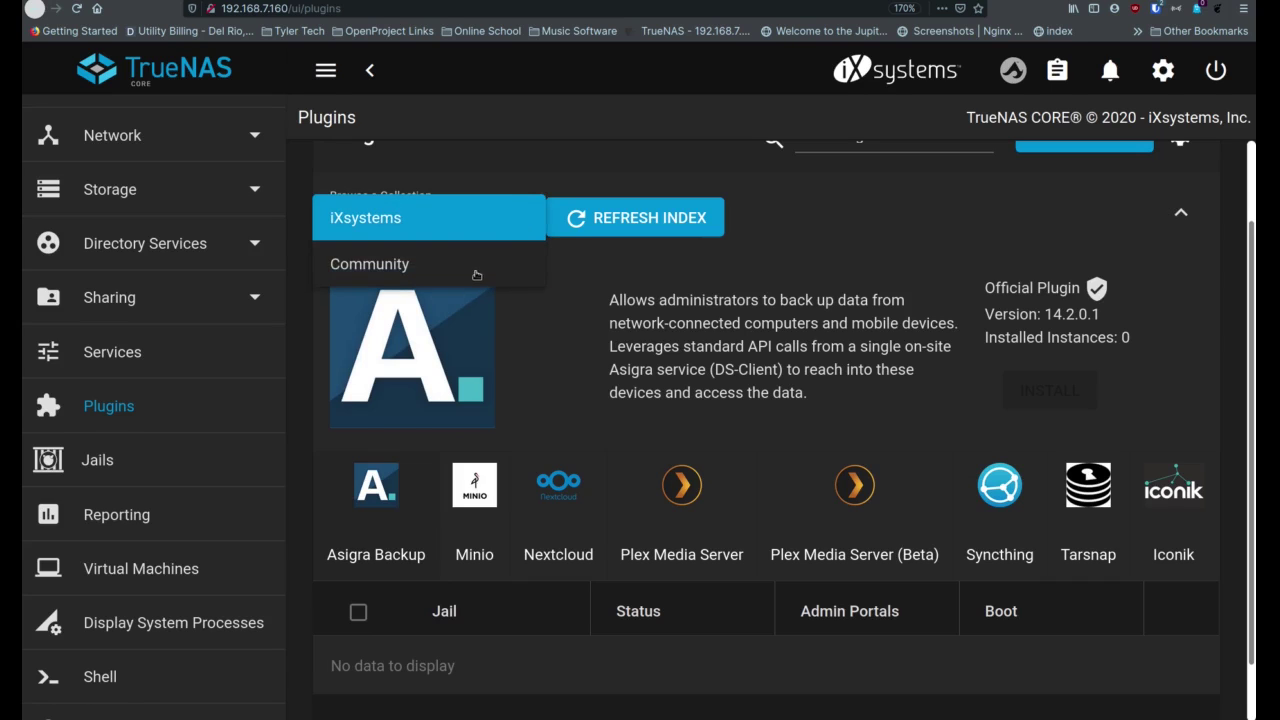
{"action": "left_click", "coordinate": [478, 275]}
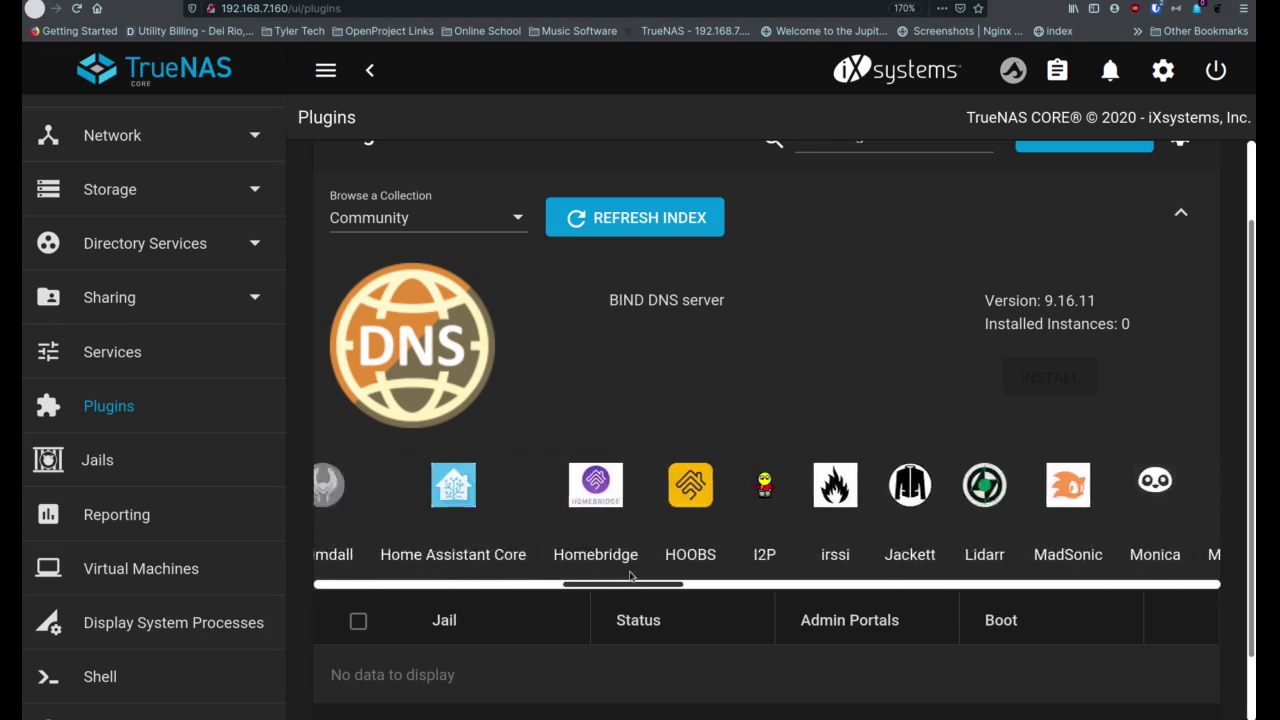
{"action": "left_click_drag", "start_coordinate": [570, 587], "coordinate": [373, 594]}
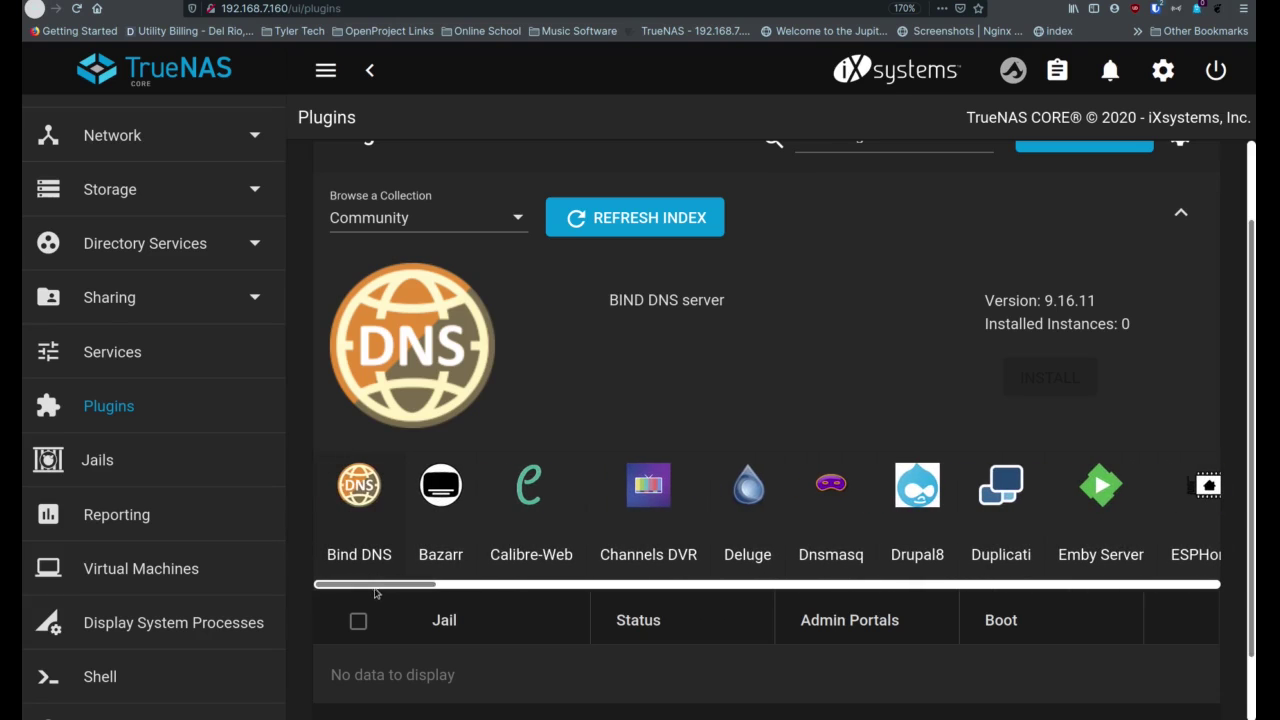